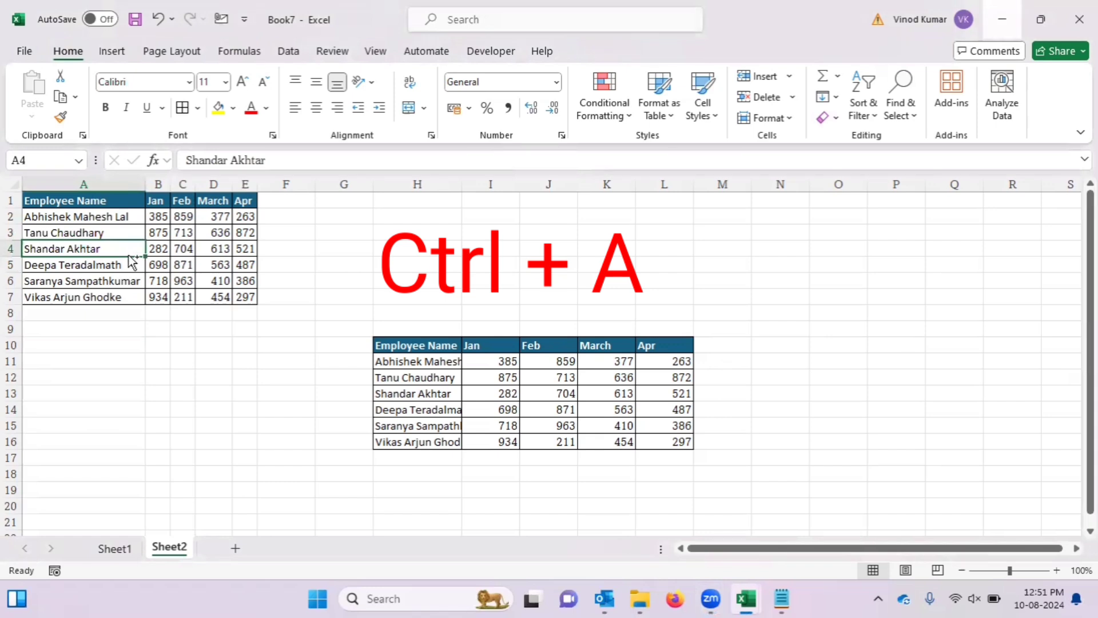
Select the employee table around cell A4, extend the selection to the entire sheet, and deselect it
{"action": "key", "text": "ctrl+a"}
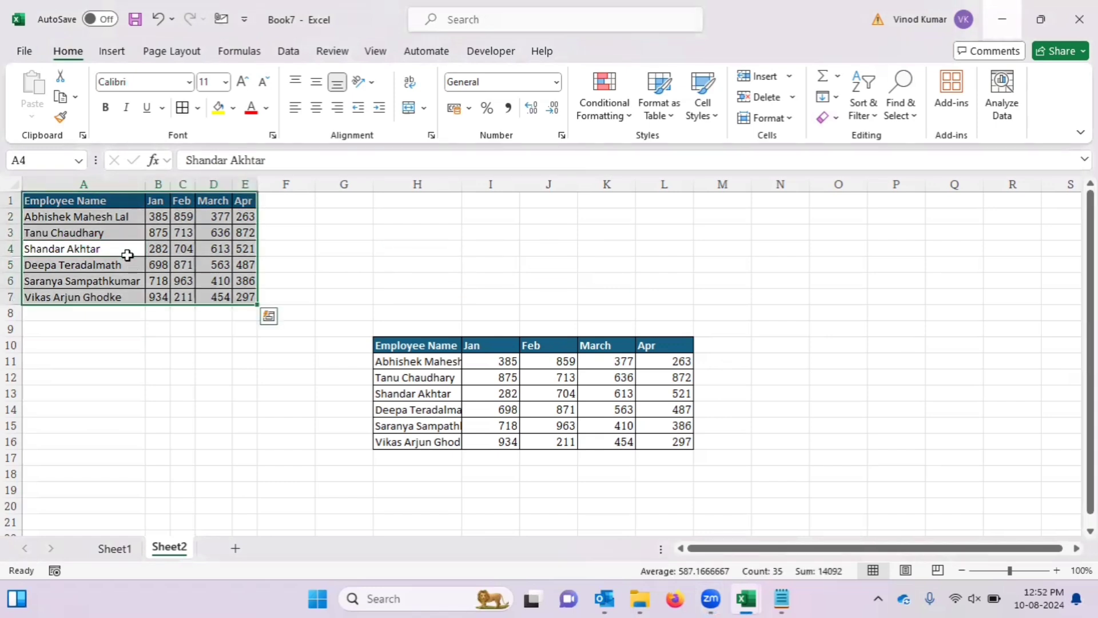
{"action": "key", "text": "ctrl+a"}
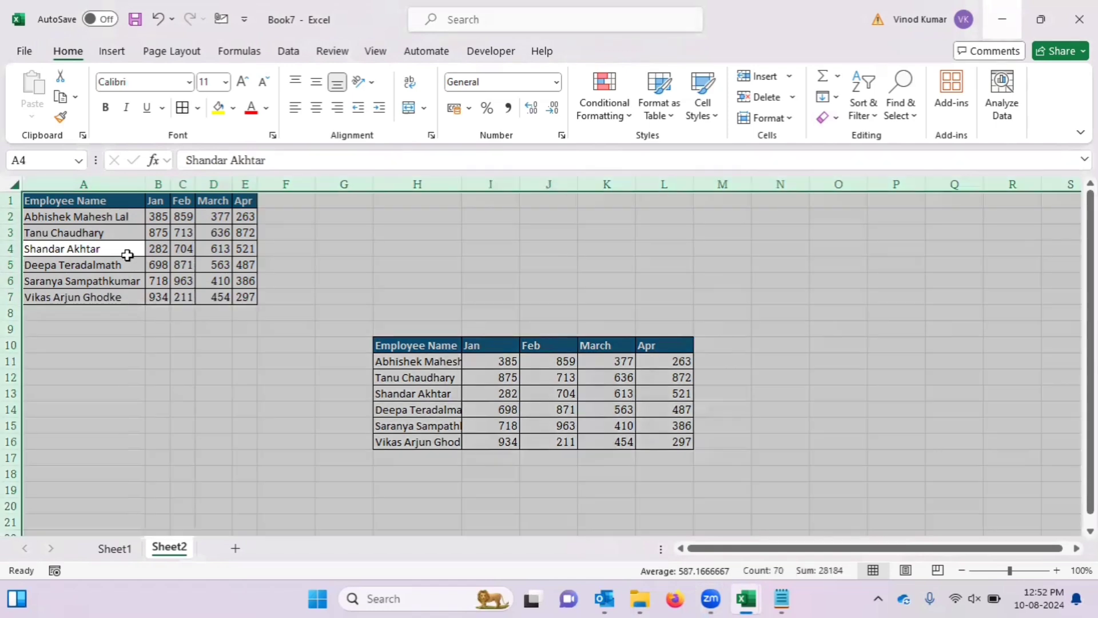
{"action": "left_click", "coordinate": [127, 255]}
{"action": "key", "text": "Up"}
{"action": "key", "text": "Down"}
{"action": "key", "text": "Down"}
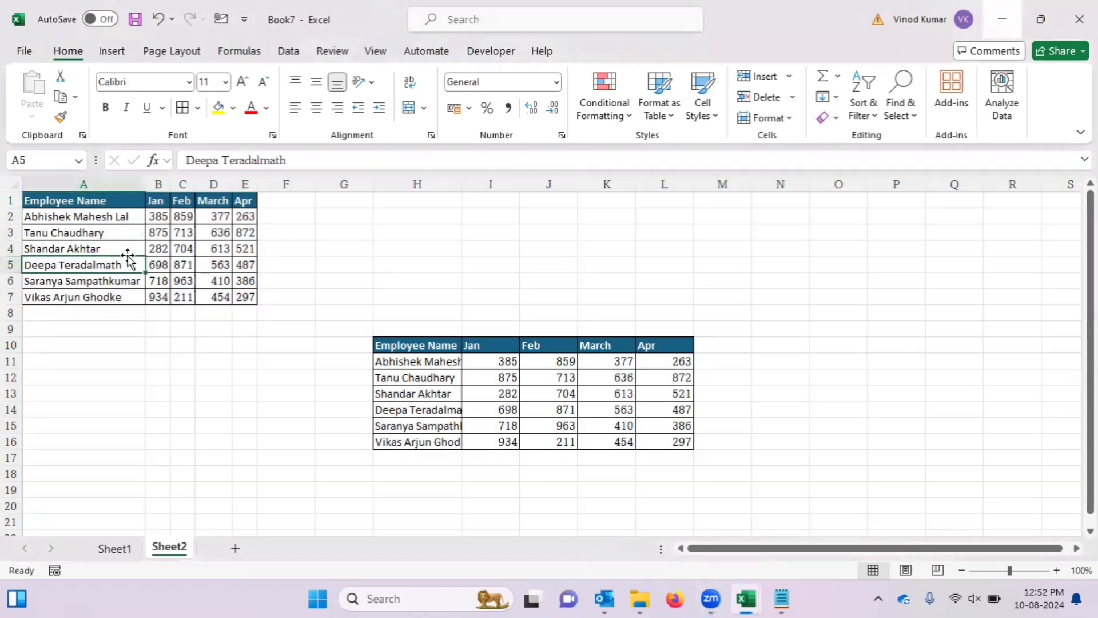
{"action": "key", "text": "Up"}
{"action": "key", "text": "Down"}
{"action": "key", "text": "Down"}
{"action": "key", "text": "Up"}
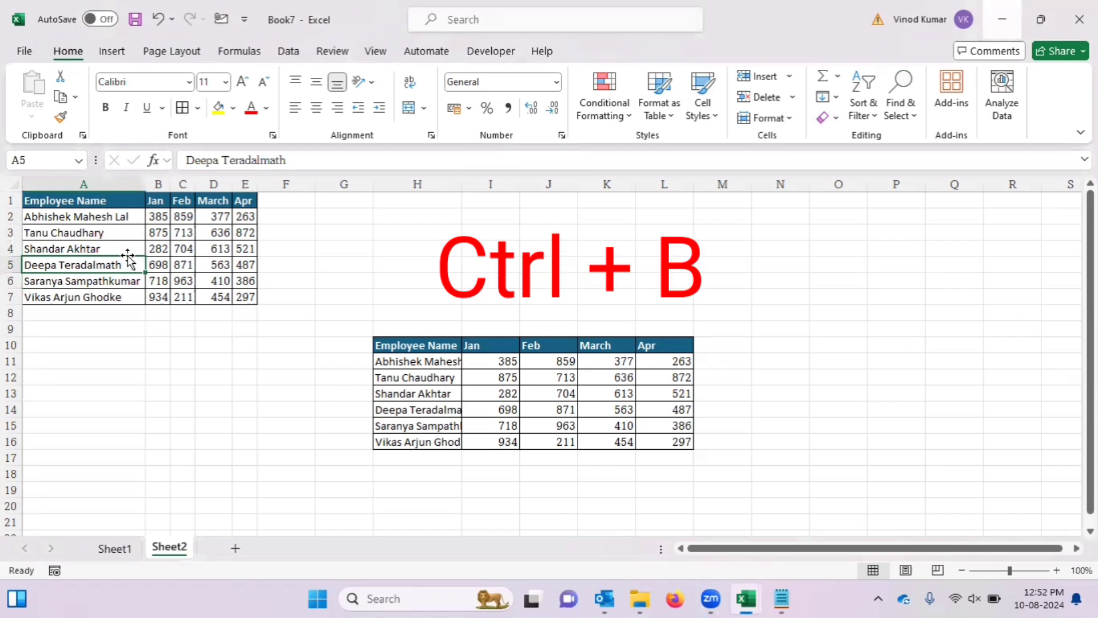
Make cells A4:B5 bold and remove the bold formatting again
{"action": "key", "text": "Up"}
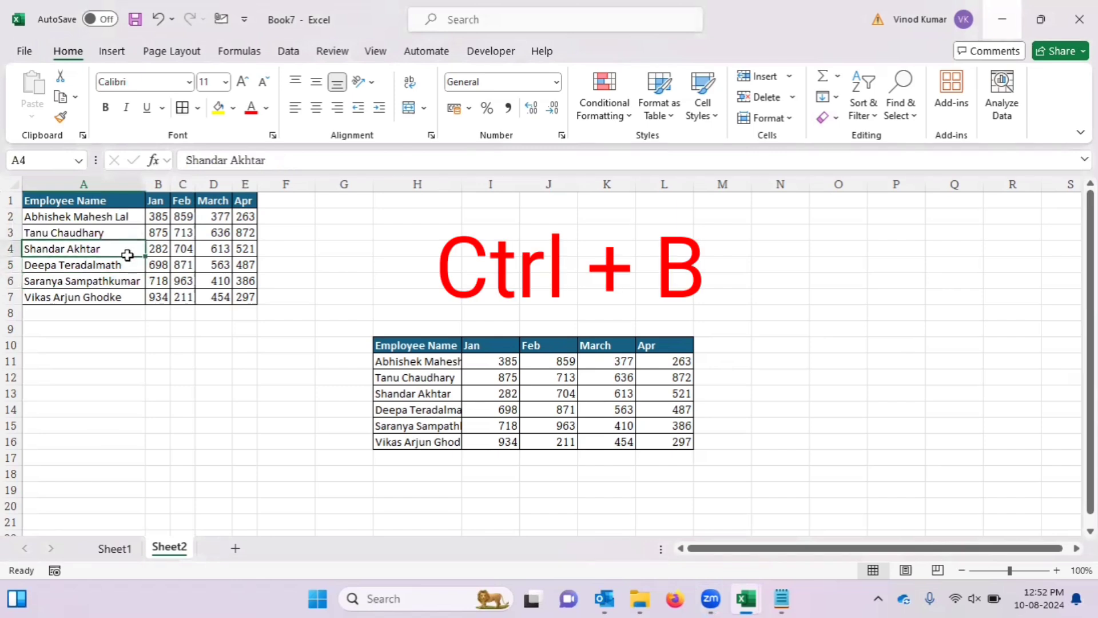
{"action": "key", "text": "shift+Down"}
{"action": "key", "text": "shift+Right"}
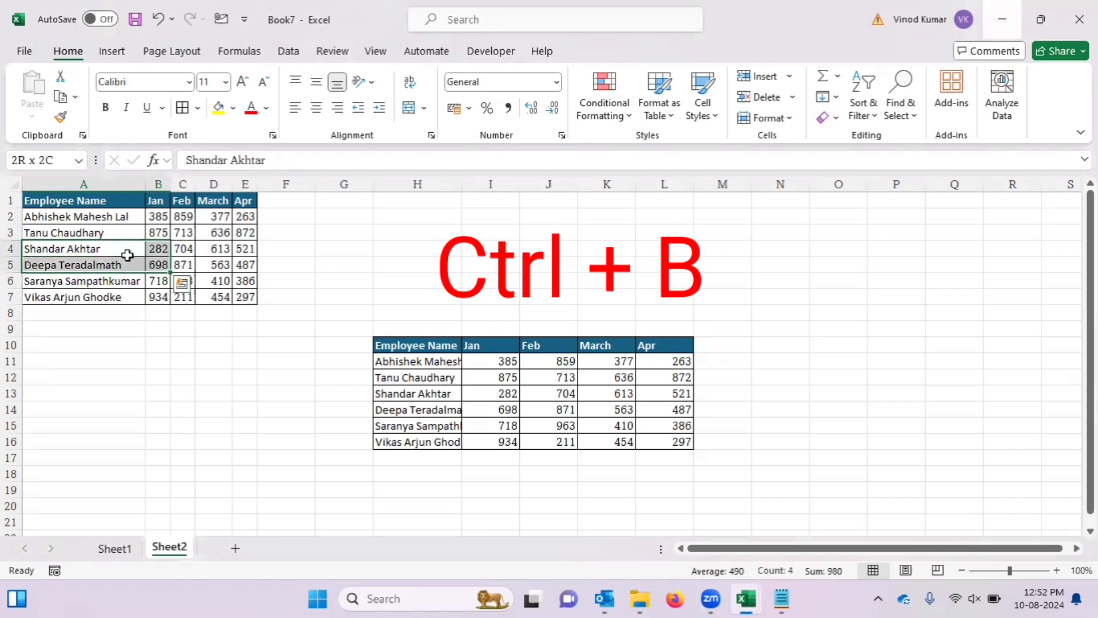
{"action": "key", "text": "ctrl+b"}
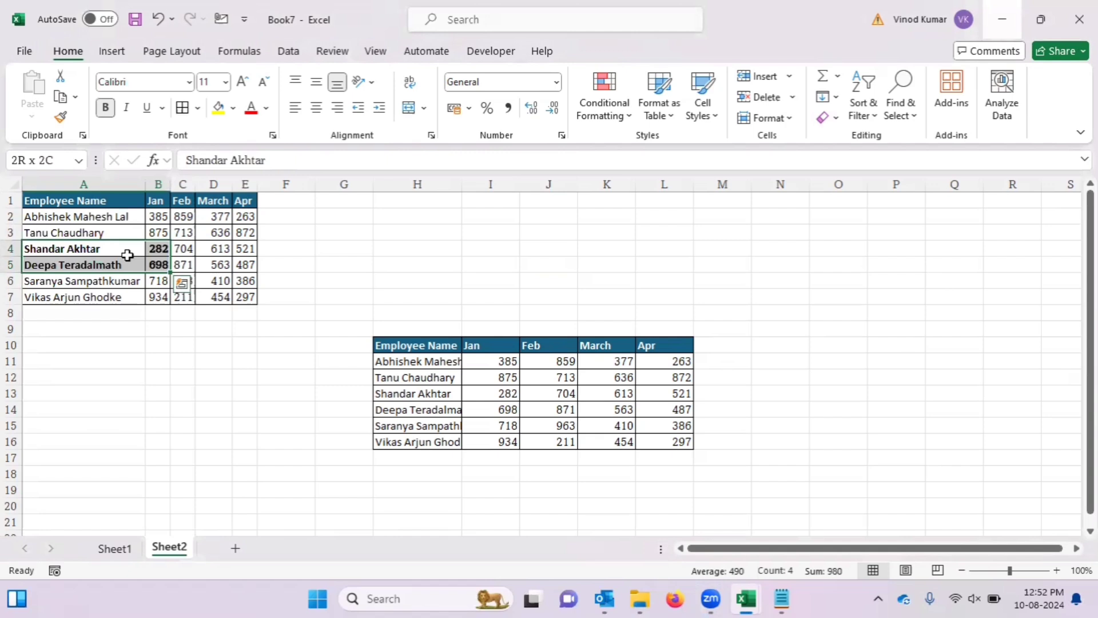
{"action": "key", "text": "ctrl+b"}
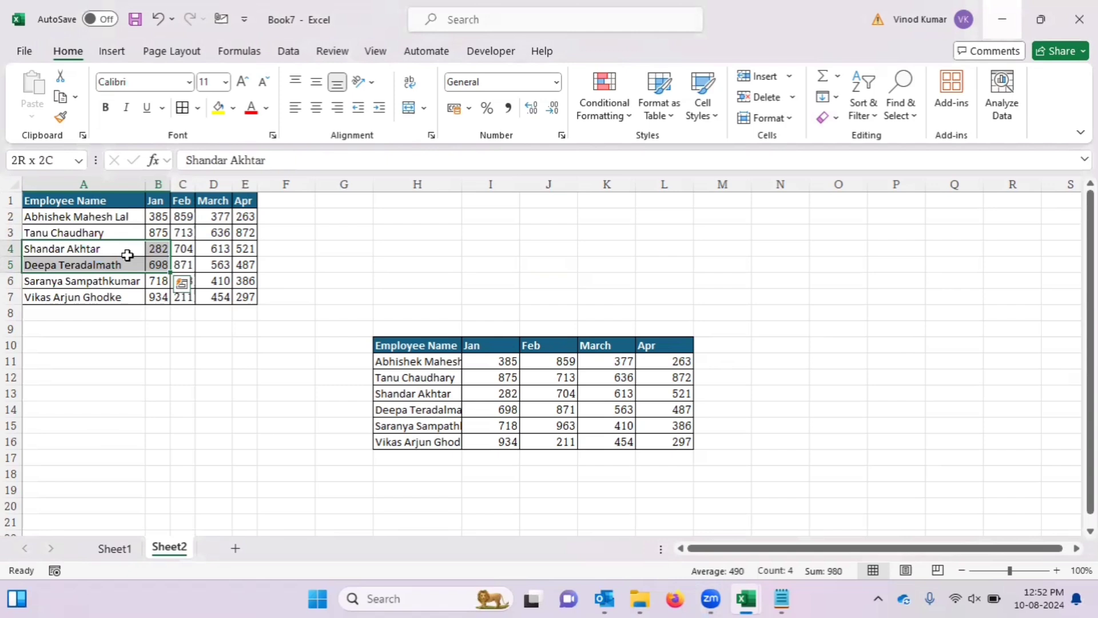
{"action": "left_click", "coordinate": [127, 254]}
{"action": "left_click", "coordinate": [127, 259]}
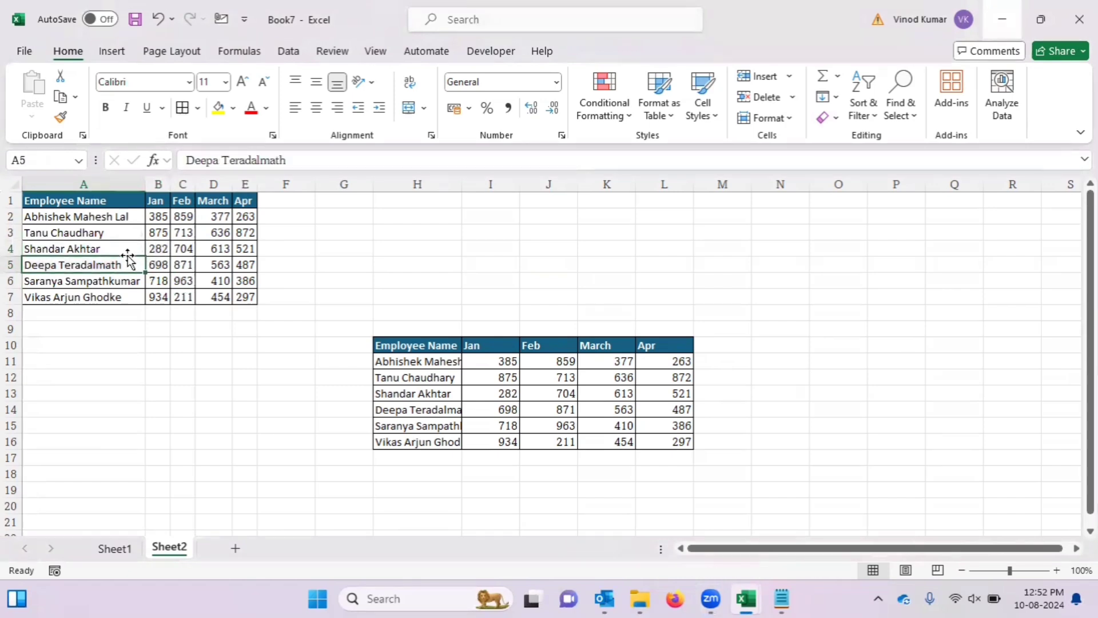
Copy the employee name in cell A4 and paste it into cell A10
{"action": "left_click", "coordinate": [128, 254]}
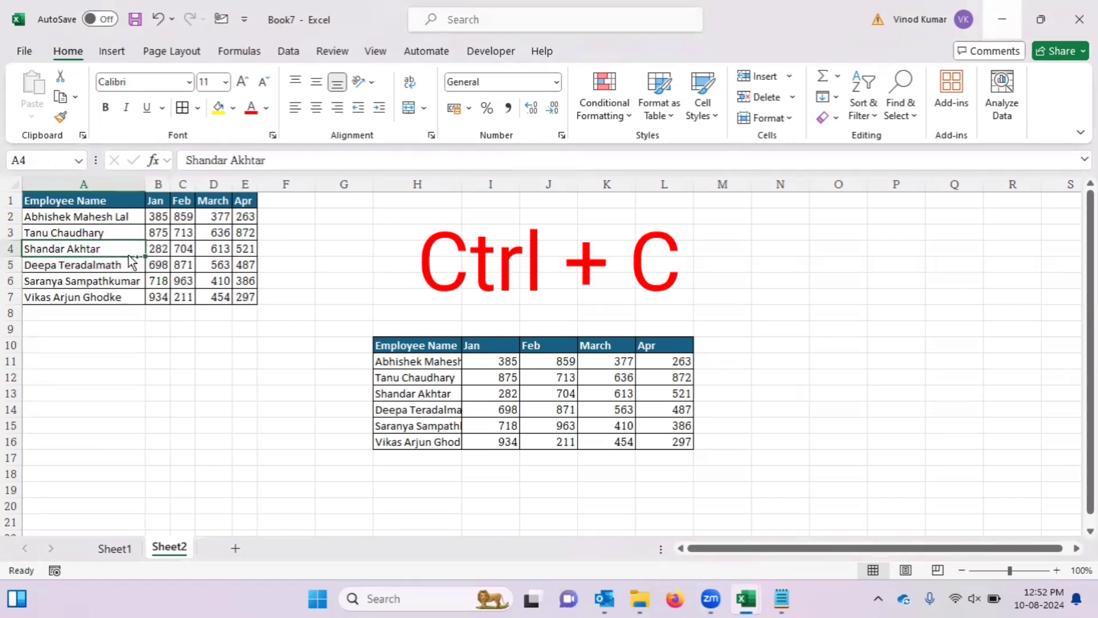
{"action": "key", "text": "ctrl+c"}
{"action": "key", "text": "Down"}
{"action": "key", "text": "Down"}
{"action": "key", "text": "Down"}
{"action": "key", "text": "Down"}
{"action": "key", "text": "Down"}
{"action": "key", "text": "Down"}
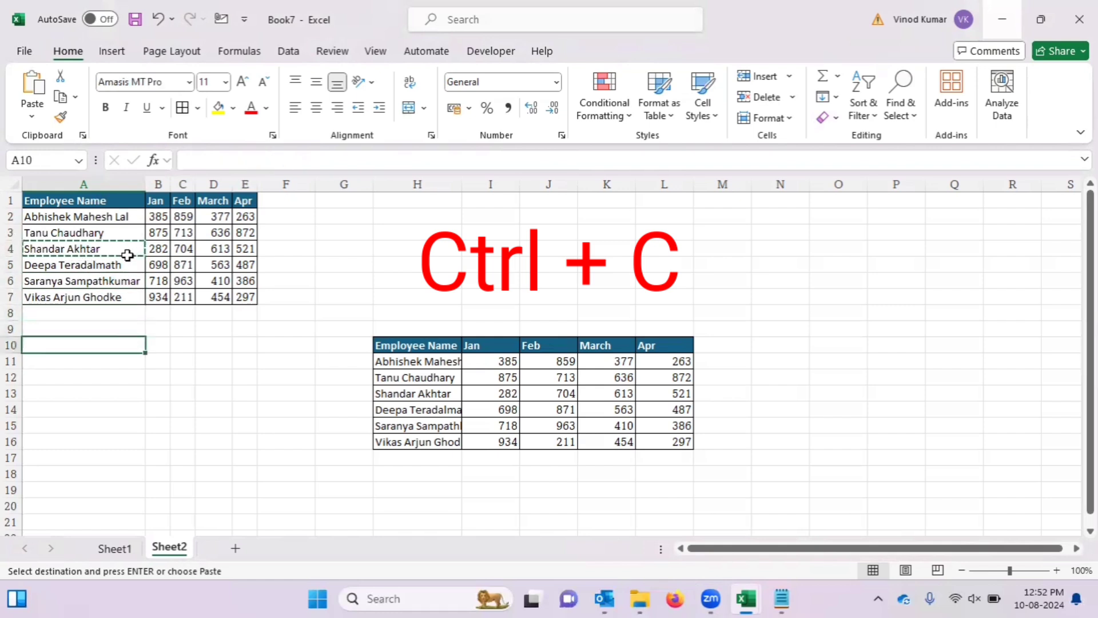
{"action": "key", "text": "ctrl+v"}
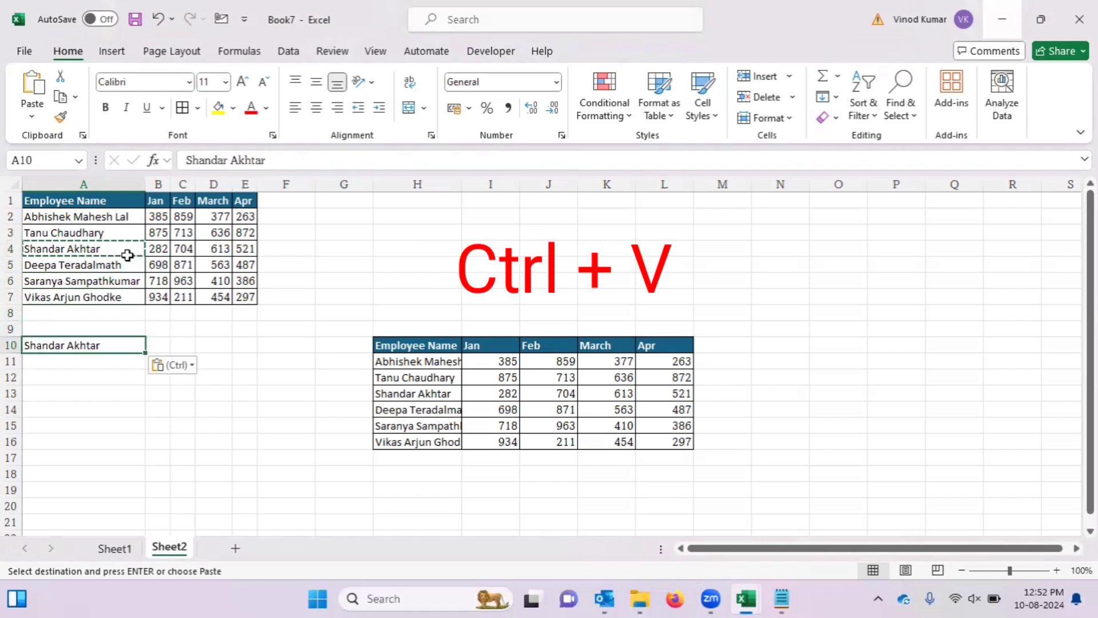
Fill the employee name cells A4:A6 with yellow
{"action": "key", "text": "Up"}
{"action": "key", "text": "Up"}
{"action": "key", "text": "Up"}
{"action": "key", "text": "Up"}
{"action": "key", "text": "Up"}
{"action": "key", "text": "Up"}
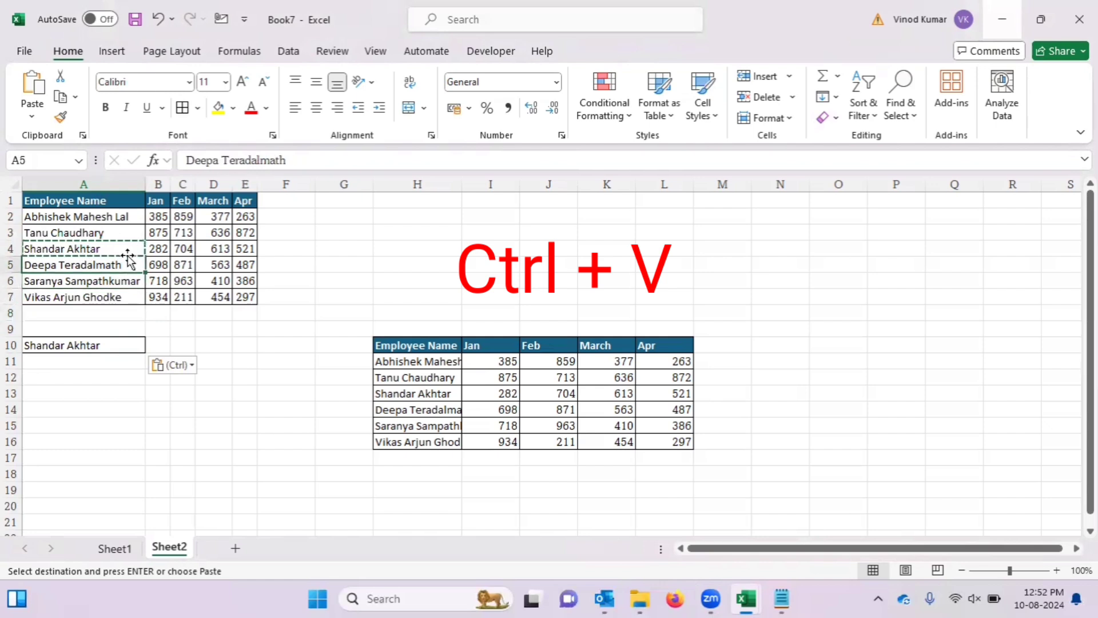
{"action": "key", "text": "shift+Down"}
{"action": "key", "text": "shift+Down"}
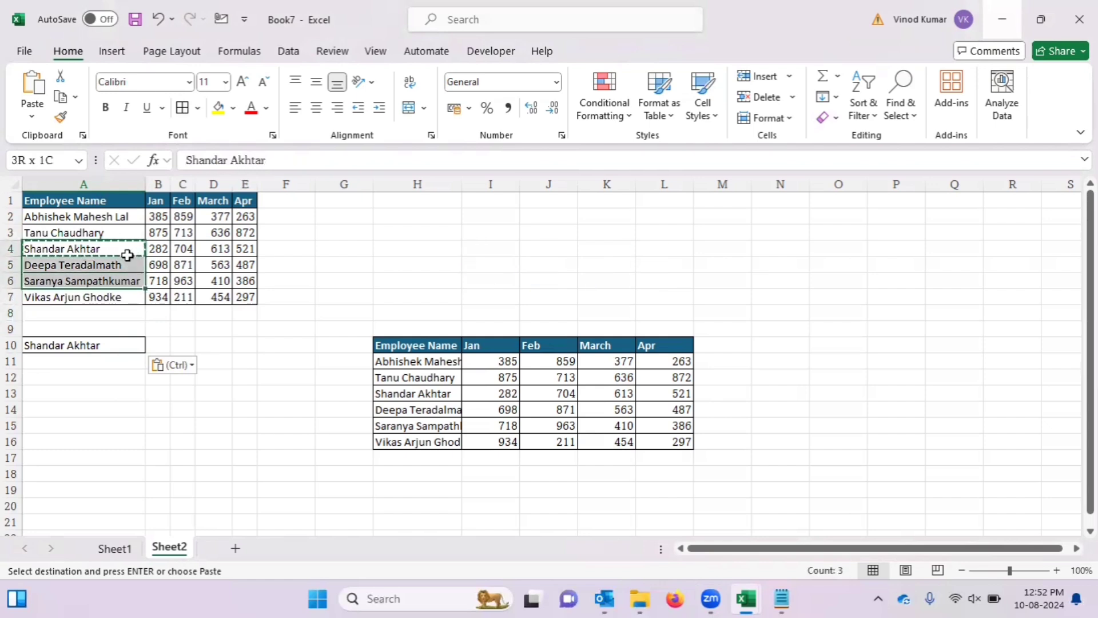
{"action": "left_click", "coordinate": [220, 111]}
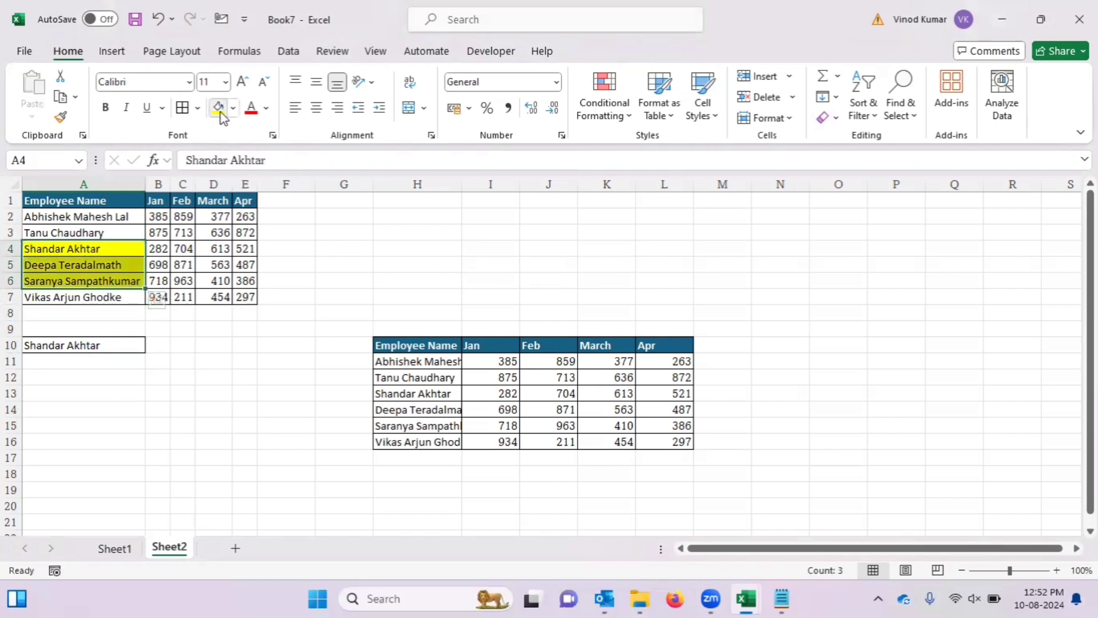
Make the employee name in cell A4 bold
{"action": "left_click", "coordinate": [95, 249]}
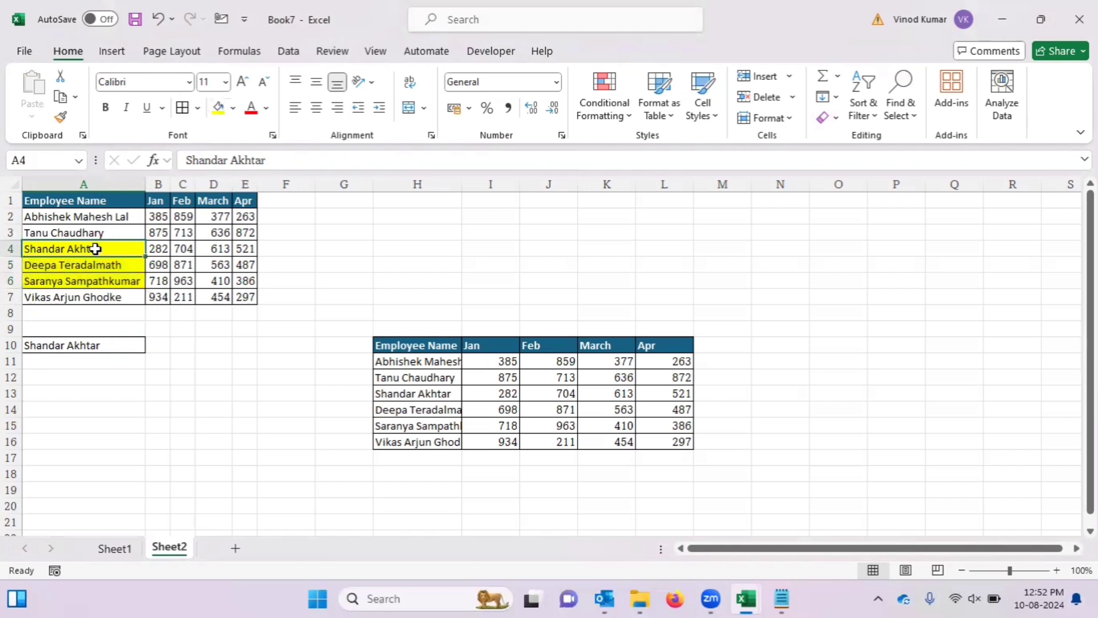
{"action": "key", "text": "ctrl+b"}
{"action": "key", "text": "Down"}
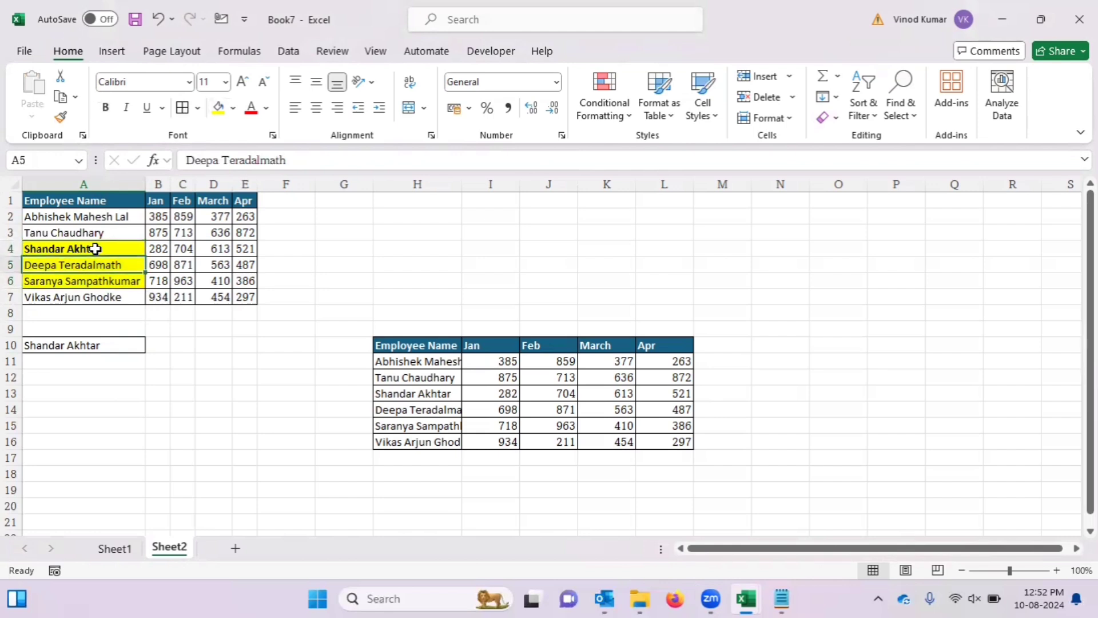
Italicize the employee names in cells A5:A6
{"action": "key", "text": "Up"}
{"action": "key", "text": "Down"}
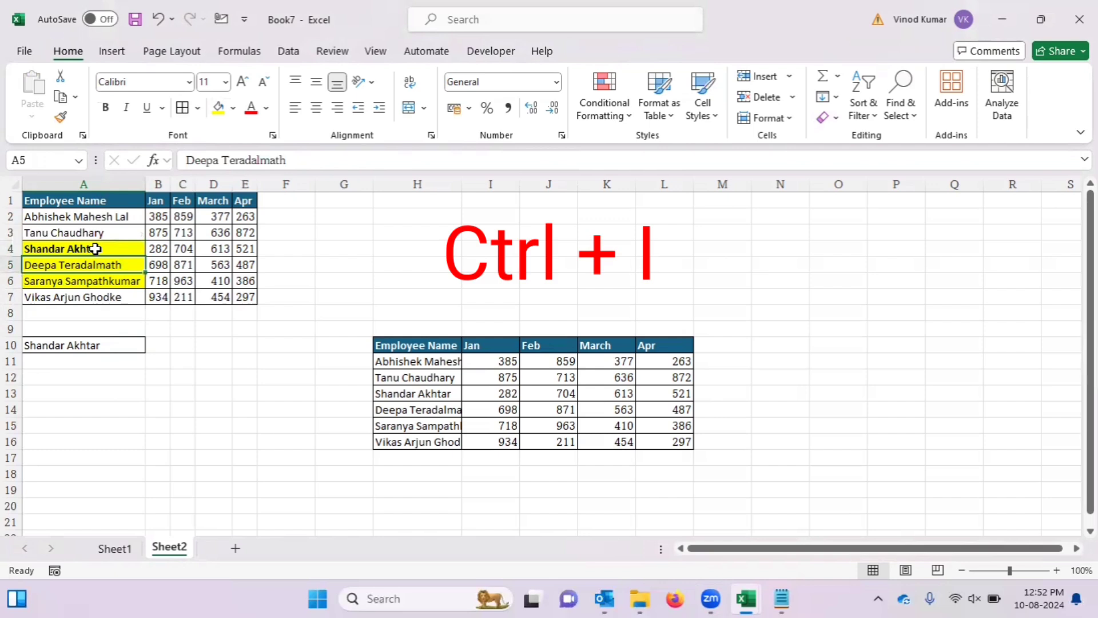
{"action": "key", "text": "shift+Down"}
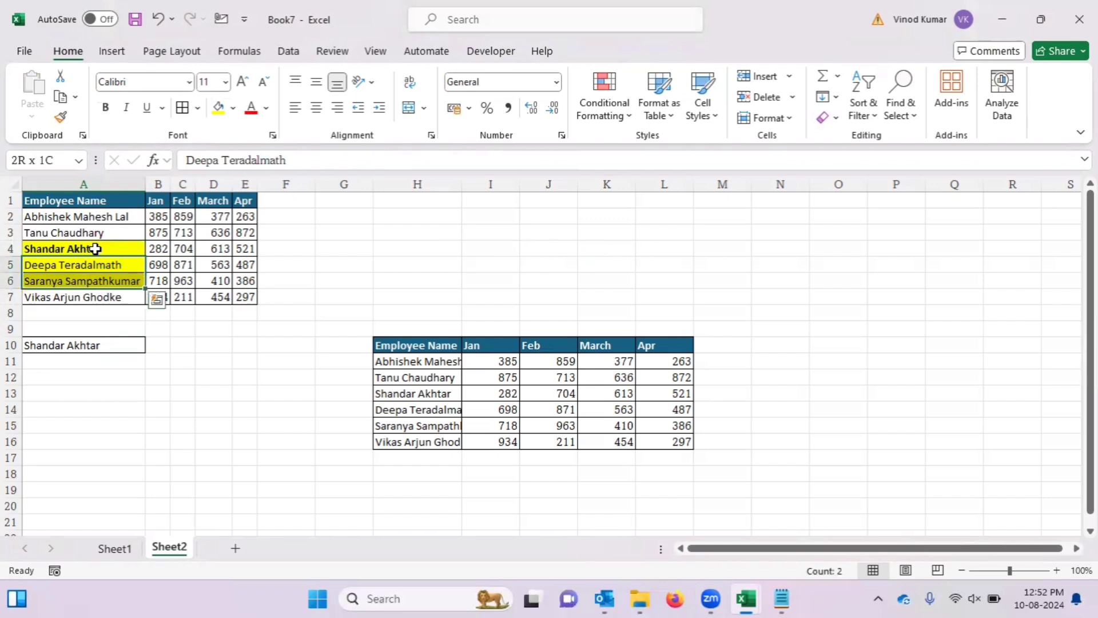
{"action": "key", "text": "ctrl+i"}
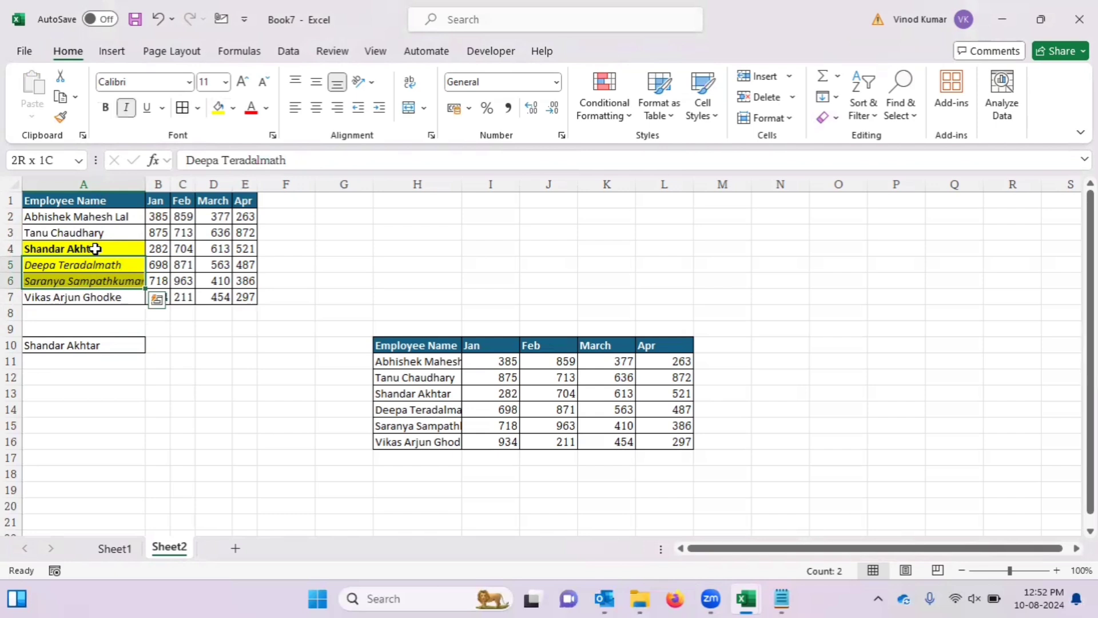
Copy the formatted names in A4:A6 and paste them with their formatting starting at cell A12
{"action": "left_click", "coordinate": [95, 249]}
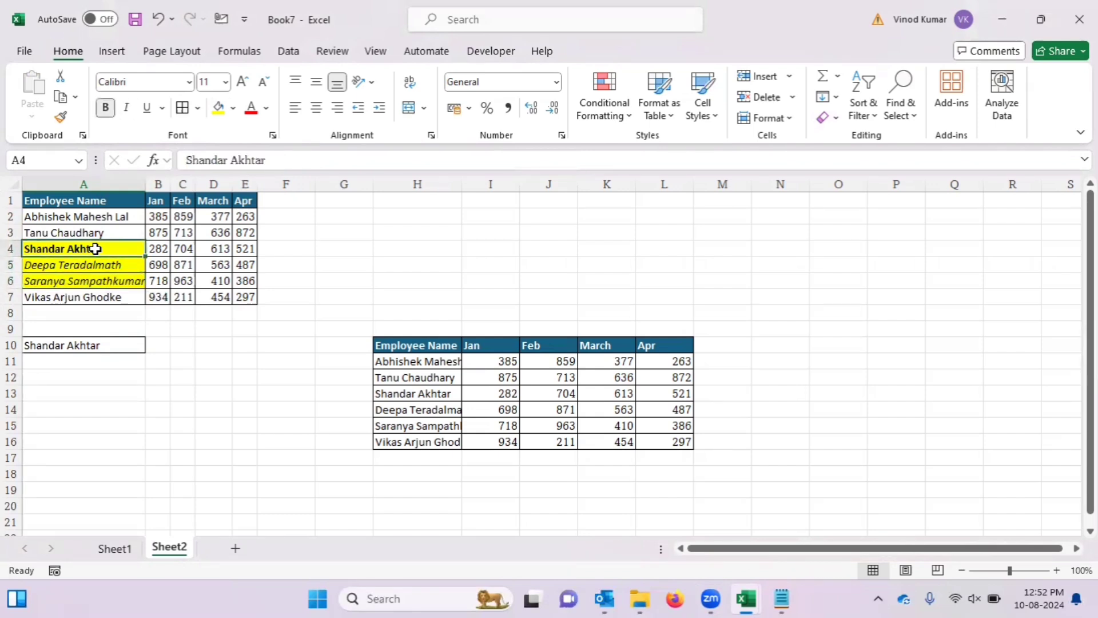
{"action": "key", "text": "shift+Down"}
{"action": "key", "text": "shift+Down"}
{"action": "key", "text": "ctrl+c"}
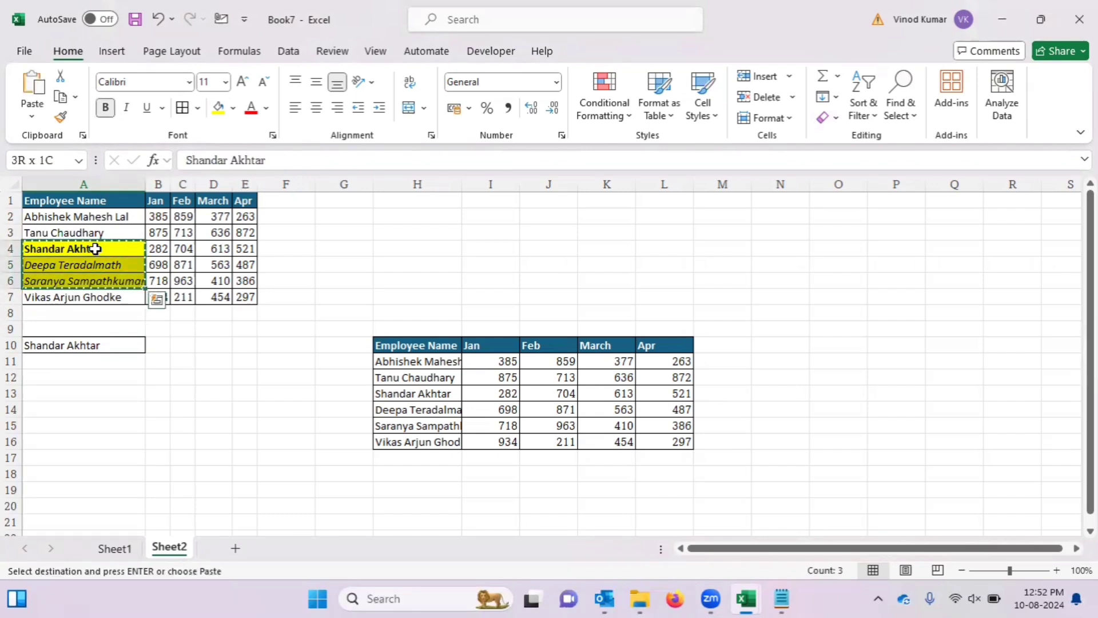
{"action": "key", "text": "Down"}
{"action": "key", "text": "Down"}
{"action": "key", "text": "Down"}
{"action": "key", "text": "Down"}
{"action": "key", "text": "Down"}
{"action": "key", "text": "Down"}
{"action": "key", "text": "Down"}
{"action": "key", "text": "Down"}
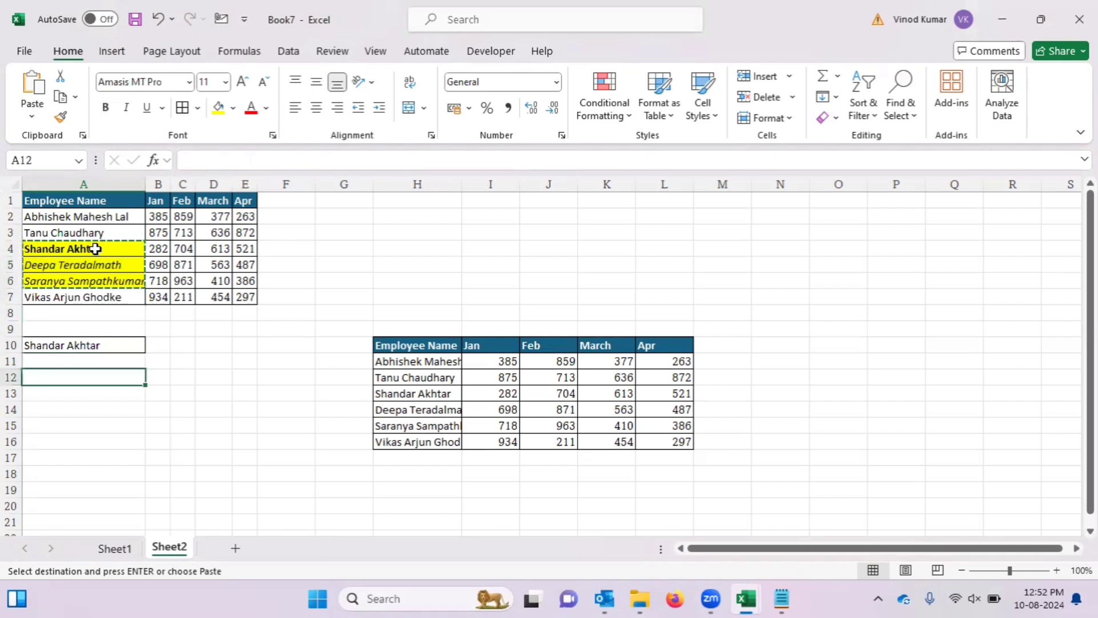
{"action": "key", "text": "ctrl+v"}
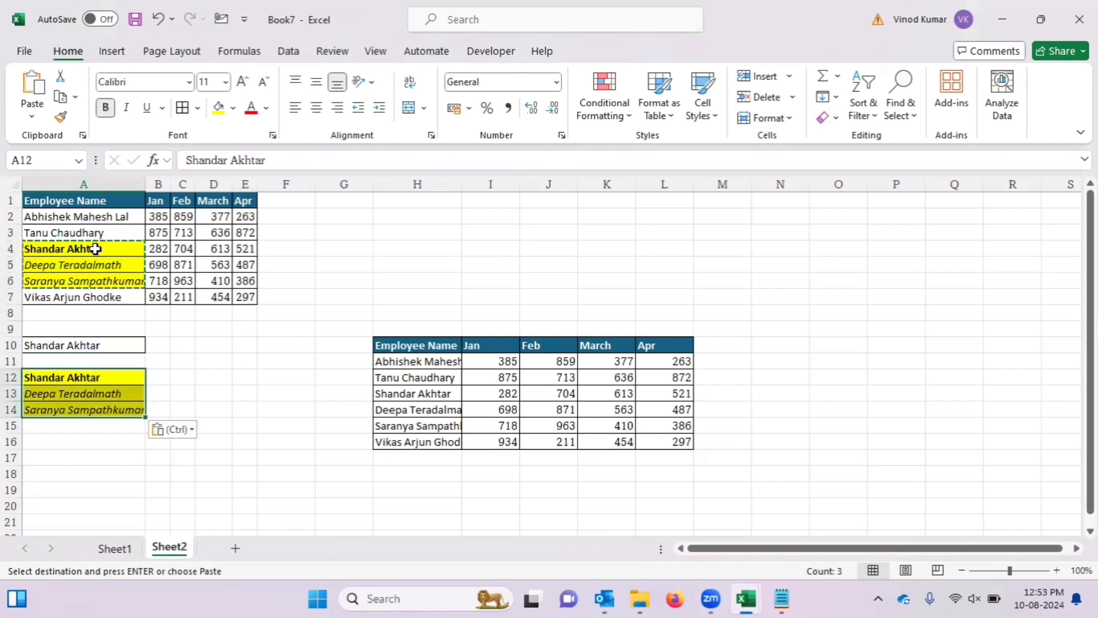
Examine the formatting of the pasted names in cells A12:A14
{"action": "key", "text": "Down"}
{"action": "key", "text": "Up"}
{"action": "key", "text": "Down"}
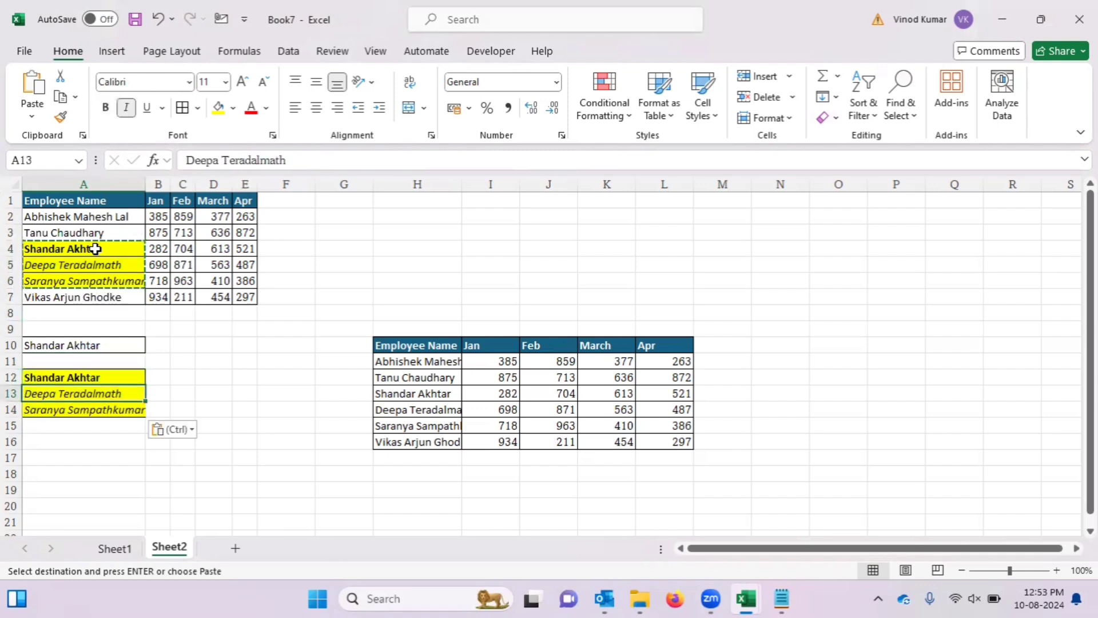
{"action": "key", "text": "Down"}
{"action": "key", "text": "Up"}
{"action": "key", "text": "Up"}
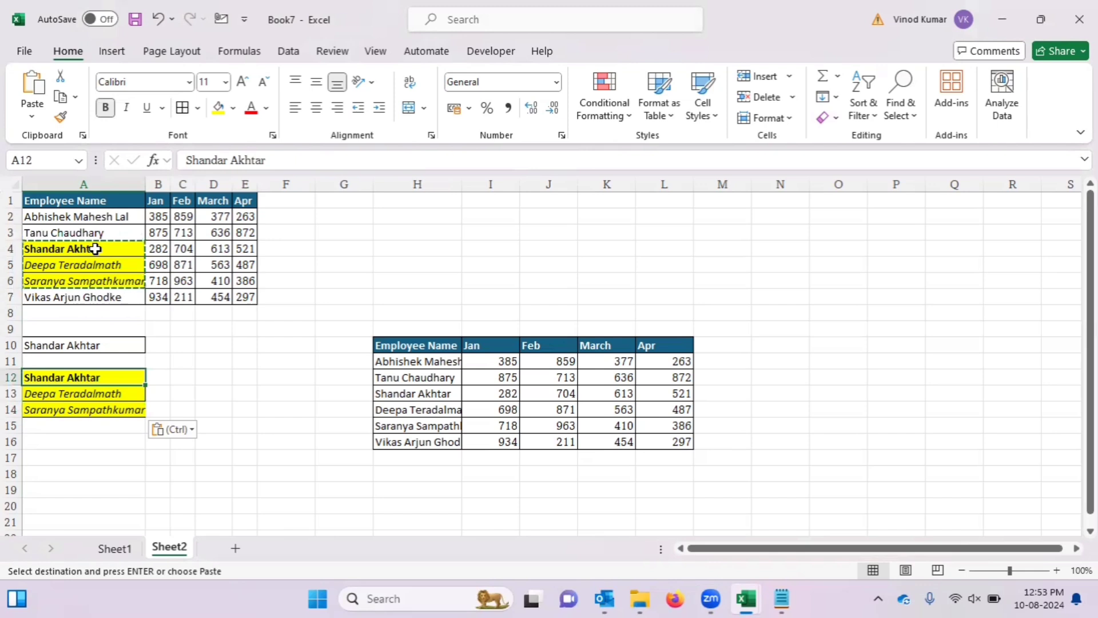
{"action": "key", "text": "Up"}
{"action": "key", "text": "Up"}
{"action": "key", "text": "Down"}
{"action": "key", "text": "Down"}
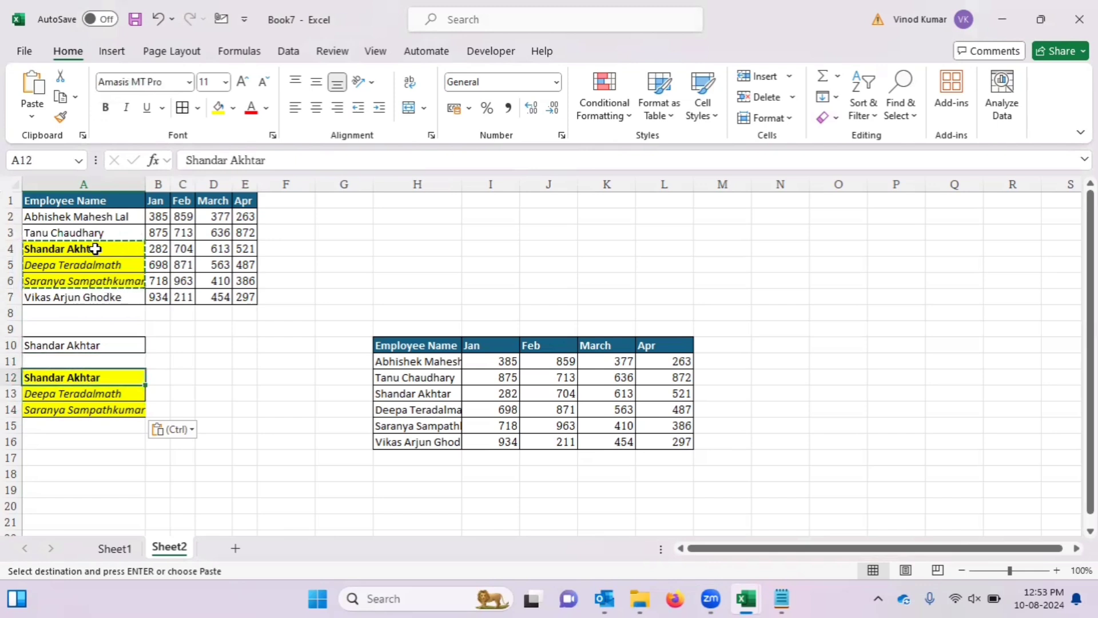
Paste the copied names from A4:A6 starting at cell A16 using Paste Special with the Values option
{"action": "key", "text": "Up"}
{"action": "key", "text": "Up"}
{"action": "key", "text": "Up"}
{"action": "key", "text": "Up"}
{"action": "key", "text": "Up"}
{"action": "key", "text": "Up"}
{"action": "key", "text": "Up"}
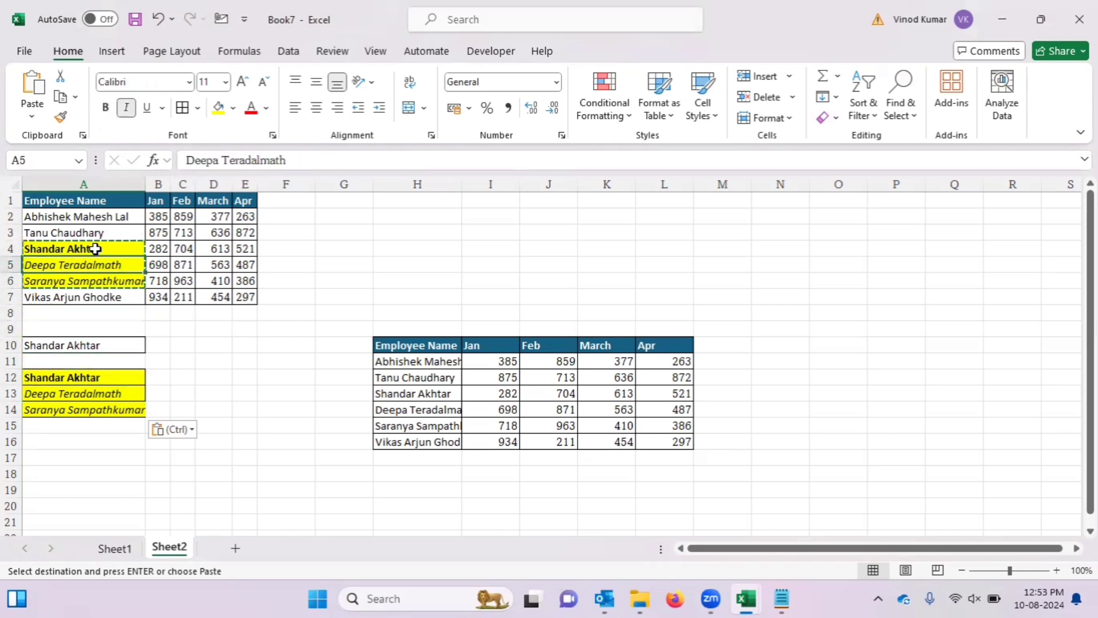
{"action": "key", "text": "Up"}
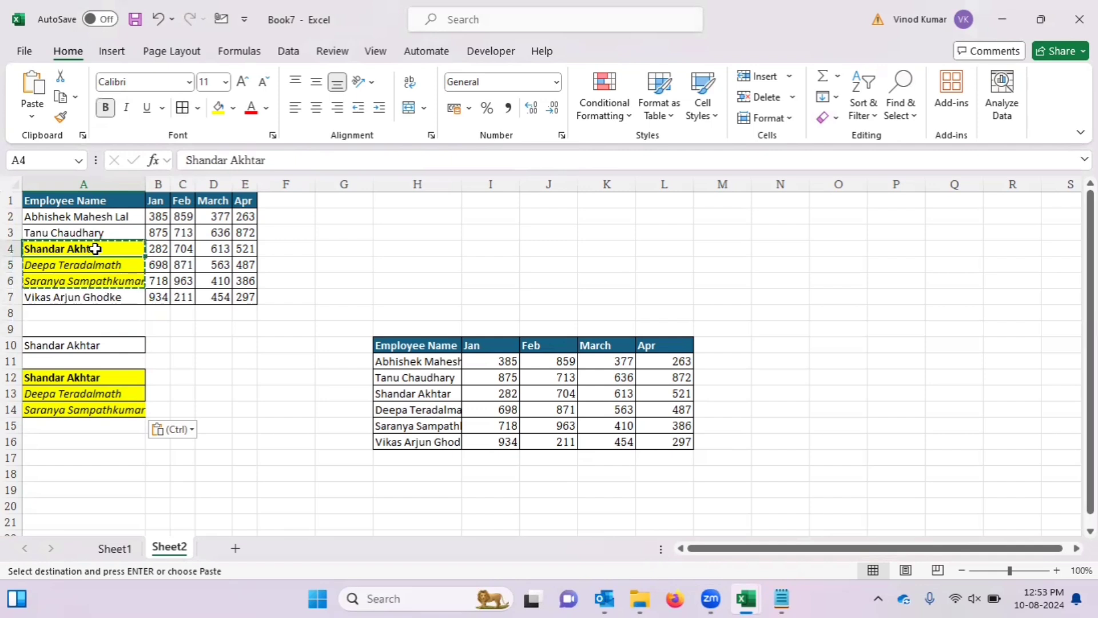
{"action": "key", "text": "shift+Down"}
{"action": "key", "text": "shift+Down"}
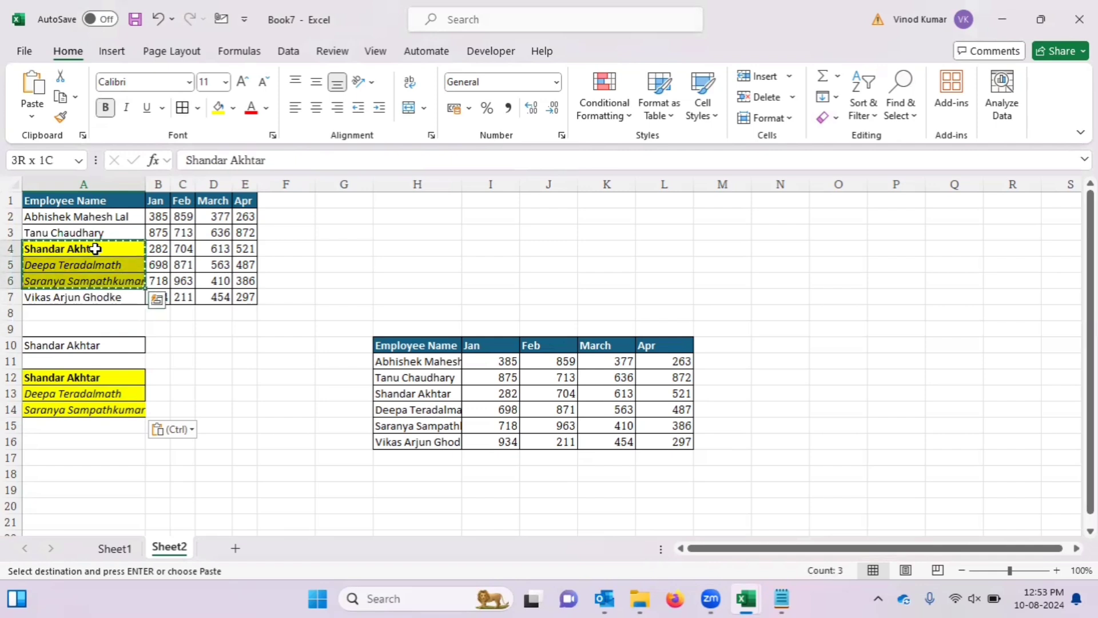
{"action": "key", "text": "Down"}
{"action": "key", "text": "Down"}
{"action": "key", "text": "Down"}
{"action": "key", "text": "Down"}
{"action": "key", "text": "Down"}
{"action": "key", "text": "Down"}
{"action": "key", "text": "Down"}
{"action": "key", "text": "Down"}
{"action": "key", "text": "Down"}
{"action": "key", "text": "Down"}
{"action": "key", "text": "Down"}
{"action": "key", "text": "Down"}
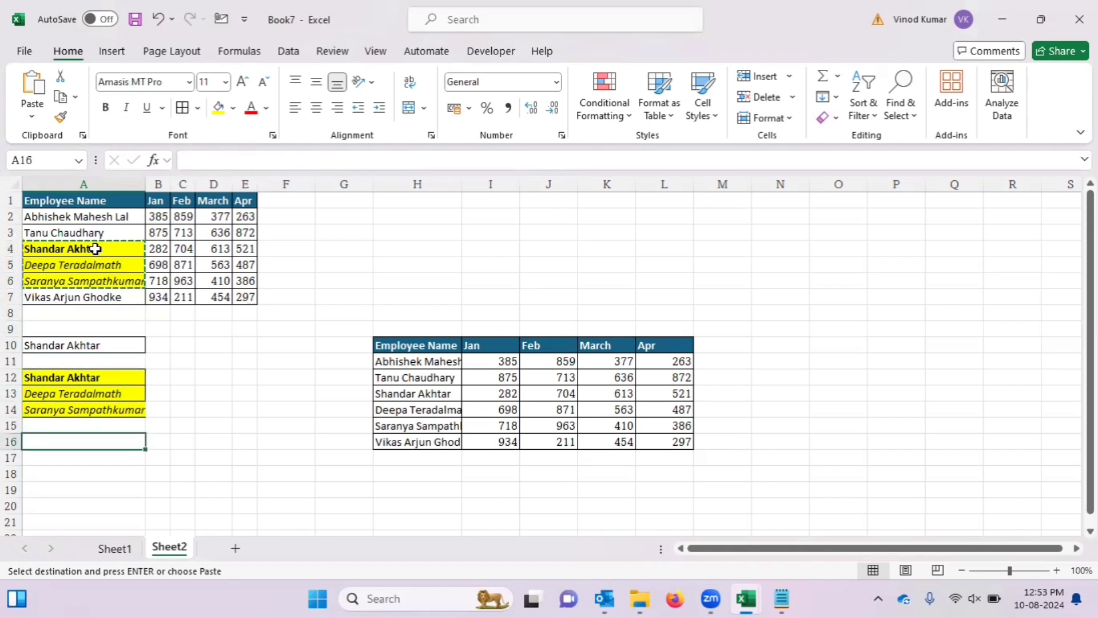
{"action": "key", "text": "ctrl+alt+v"}
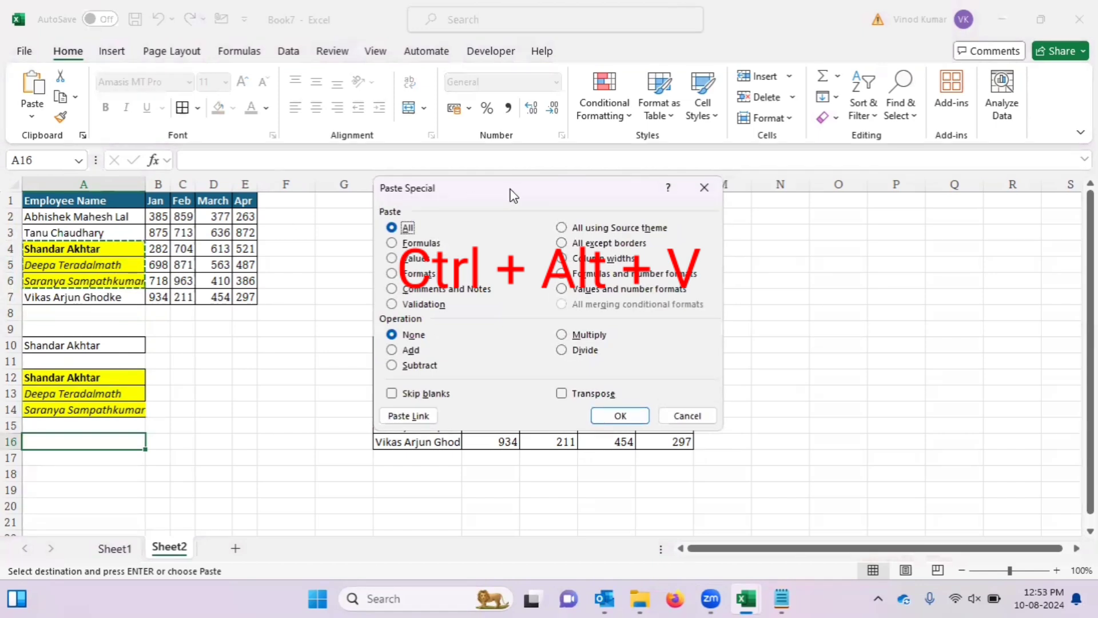
{"action": "left_click_drag", "start_coordinate": [509, 197], "coordinate": [433, 212]}
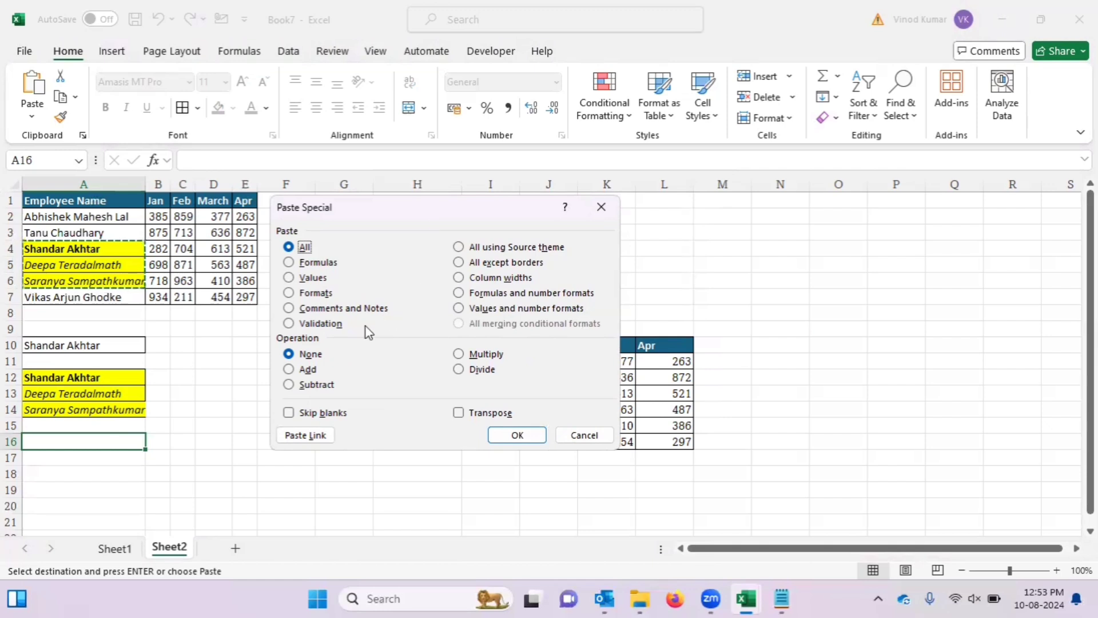
{"action": "left_click", "coordinate": [297, 280]}
{"action": "left_click", "coordinate": [505, 435]}
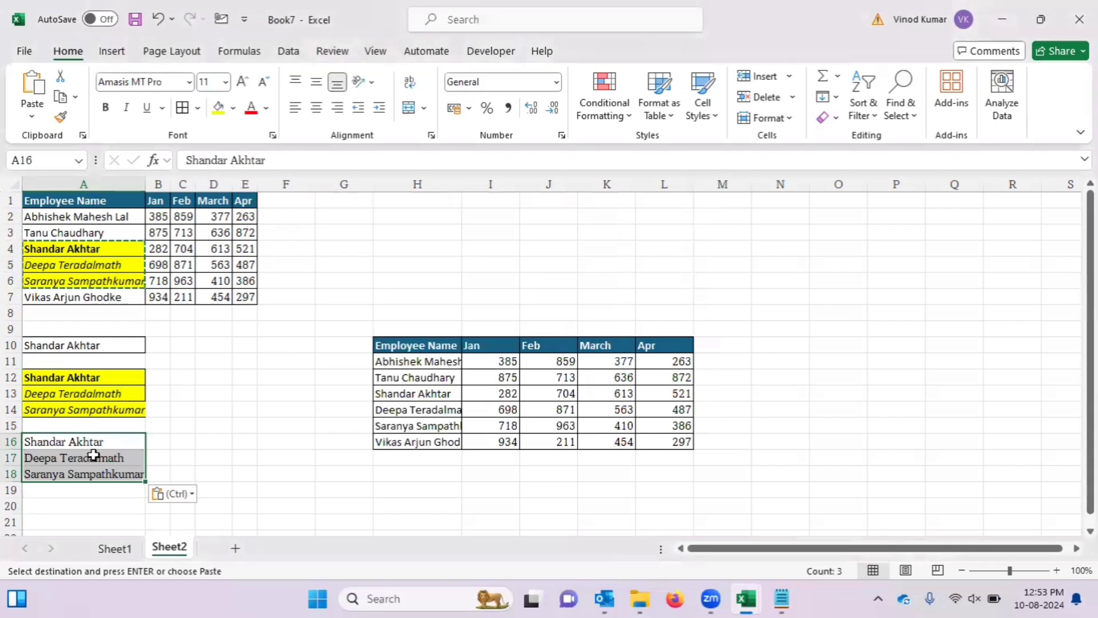
{"action": "left_click", "coordinate": [82, 447]}
{"action": "left_click", "coordinate": [81, 456]}
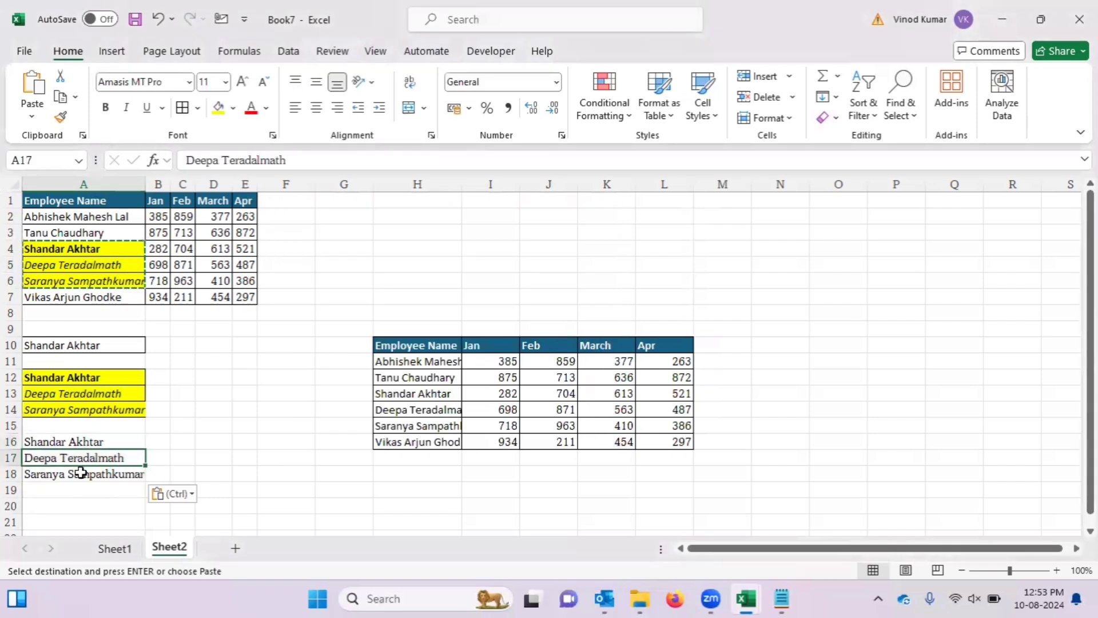
Cut the formatted names in cells A12:A14 and paste them starting at cell A20
{"action": "left_click", "coordinate": [80, 471]}
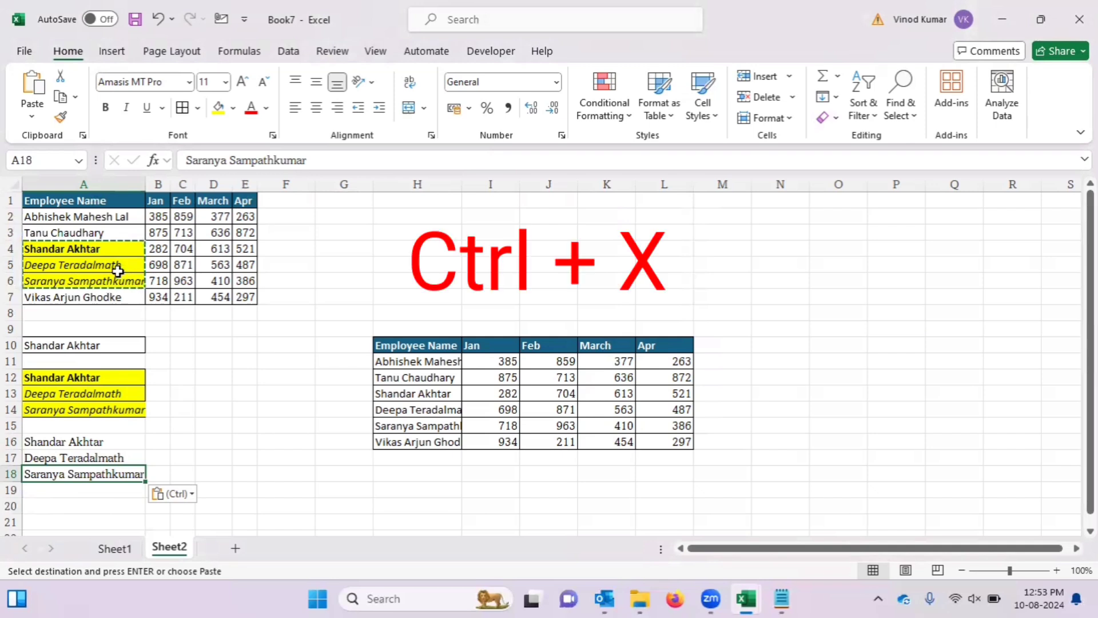
{"action": "left_click", "coordinate": [86, 379]}
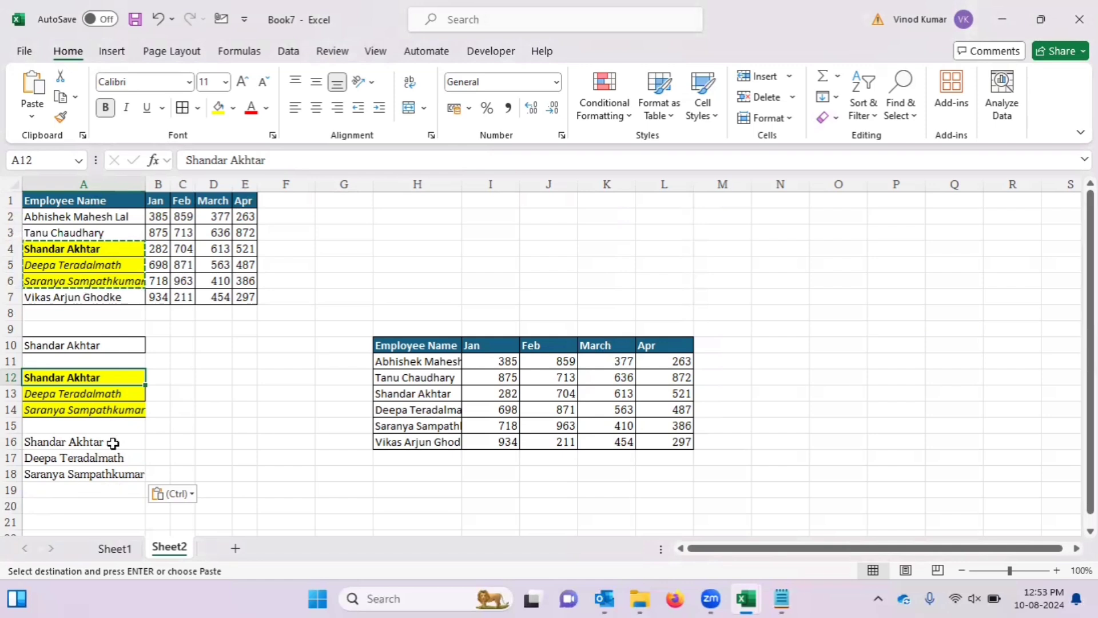
{"action": "key", "text": "shift+Down"}
{"action": "key", "text": "shift+Down"}
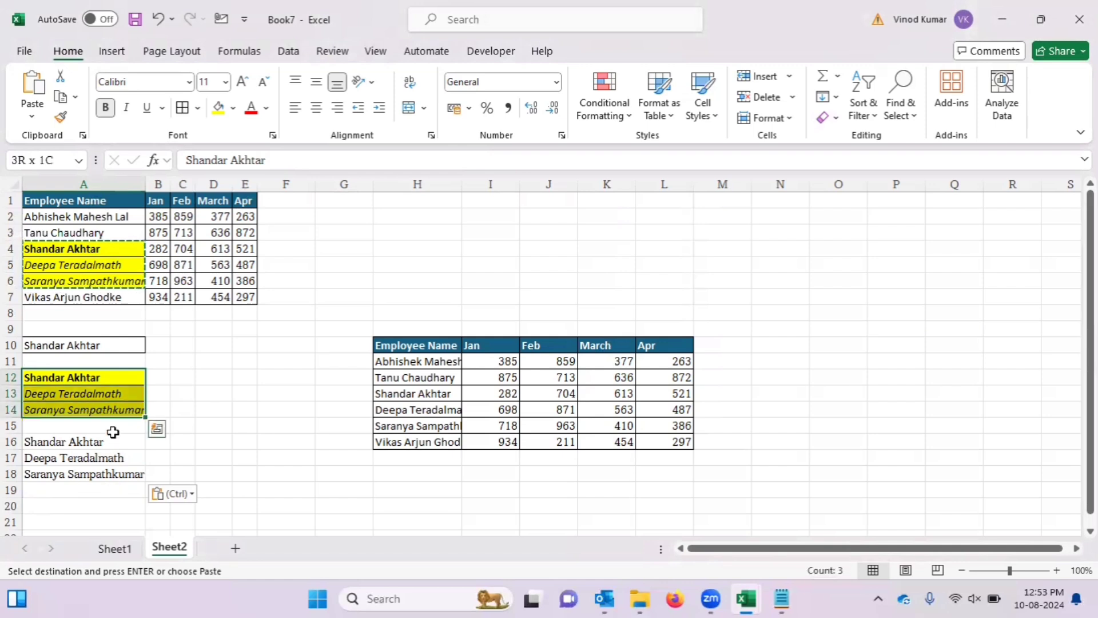
{"action": "key", "text": "ctrl+x"}
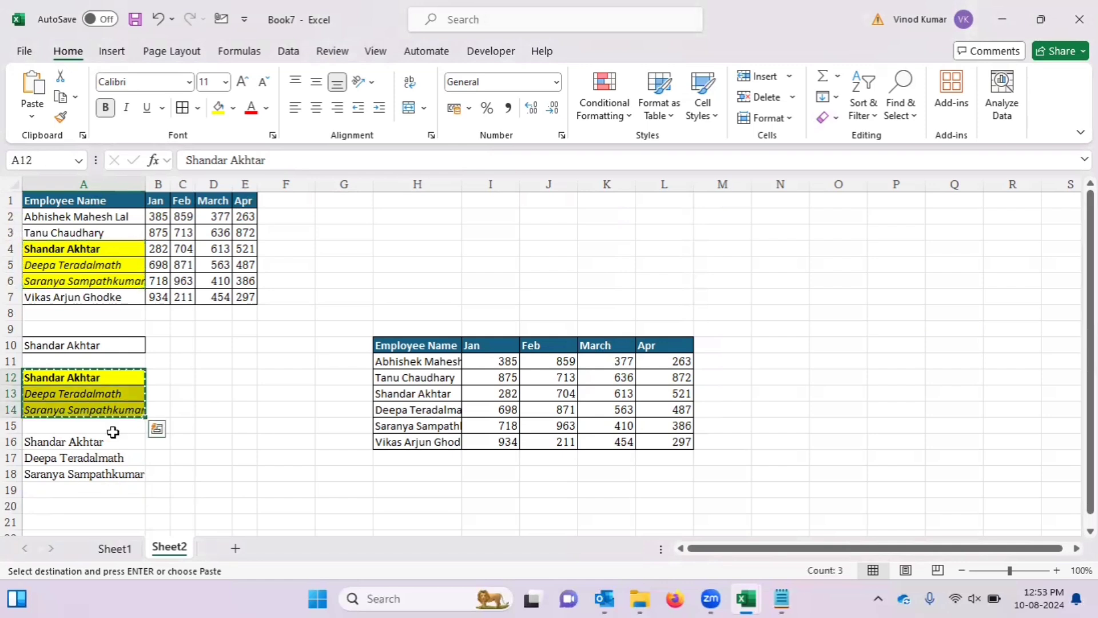
{"action": "left_click", "coordinate": [95, 500]}
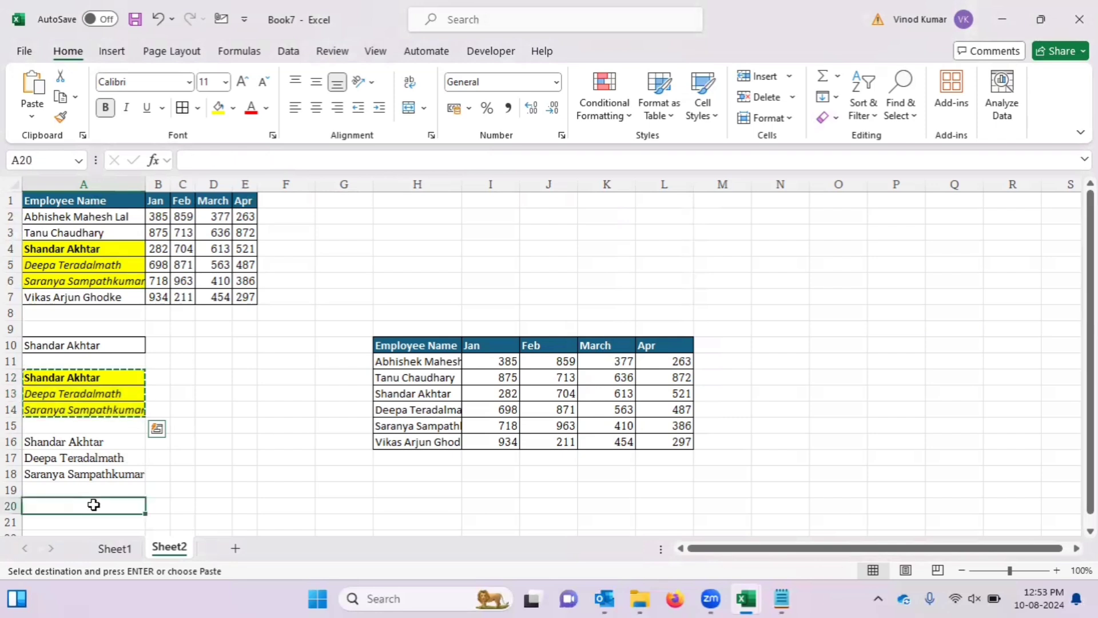
{"action": "key", "text": "ctrl+v"}
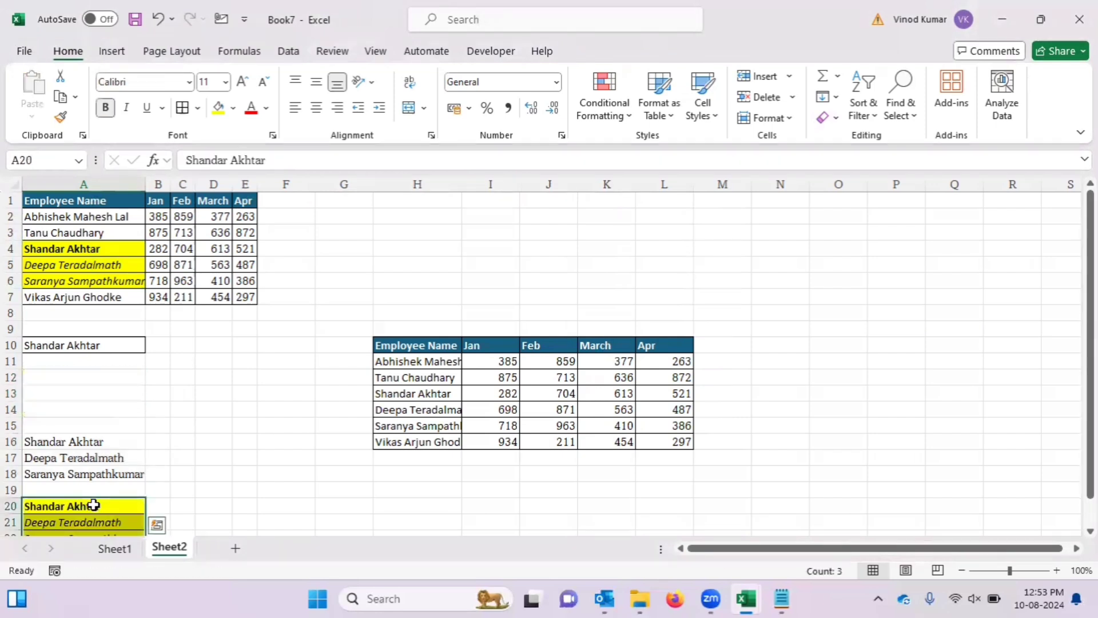
{"action": "key", "text": "Up"}
{"action": "key", "text": "Up"}
{"action": "key", "text": "Up"}
{"action": "key", "text": "Up"}
{"action": "key", "text": "Up"}
{"action": "key", "text": "Up"}
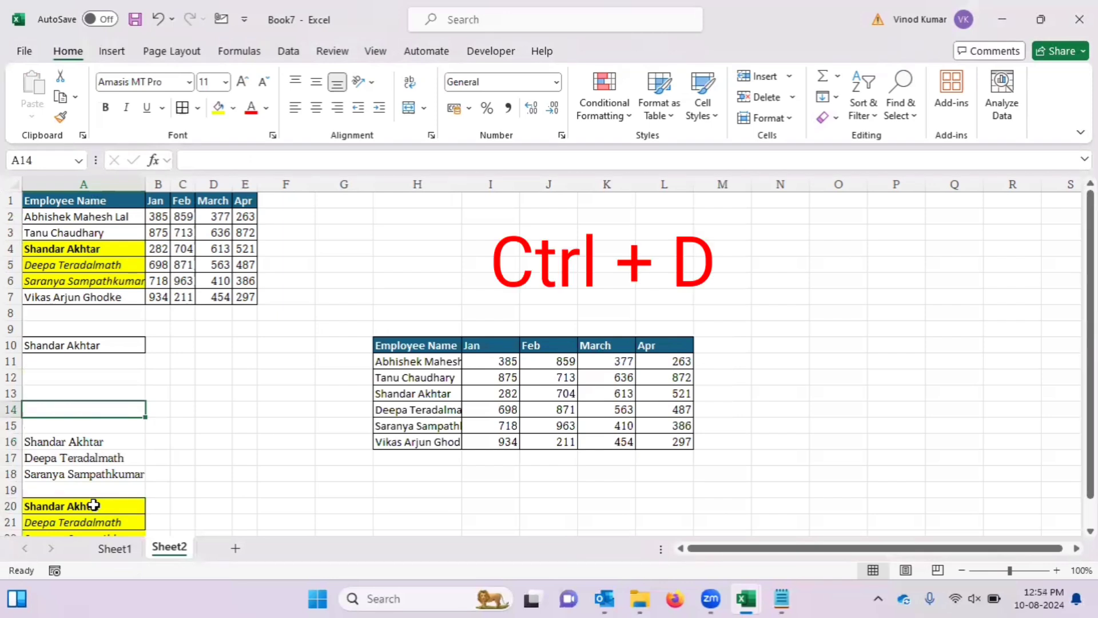
{"action": "key", "text": "Up"}
{"action": "key", "text": "Up"}
{"action": "key", "text": "Up"}
{"action": "key", "text": "Right"}
{"action": "key", "text": "Right"}
{"action": "key", "text": "Up"}
{"action": "key", "text": "Up"}
{"action": "key", "text": "Up"}
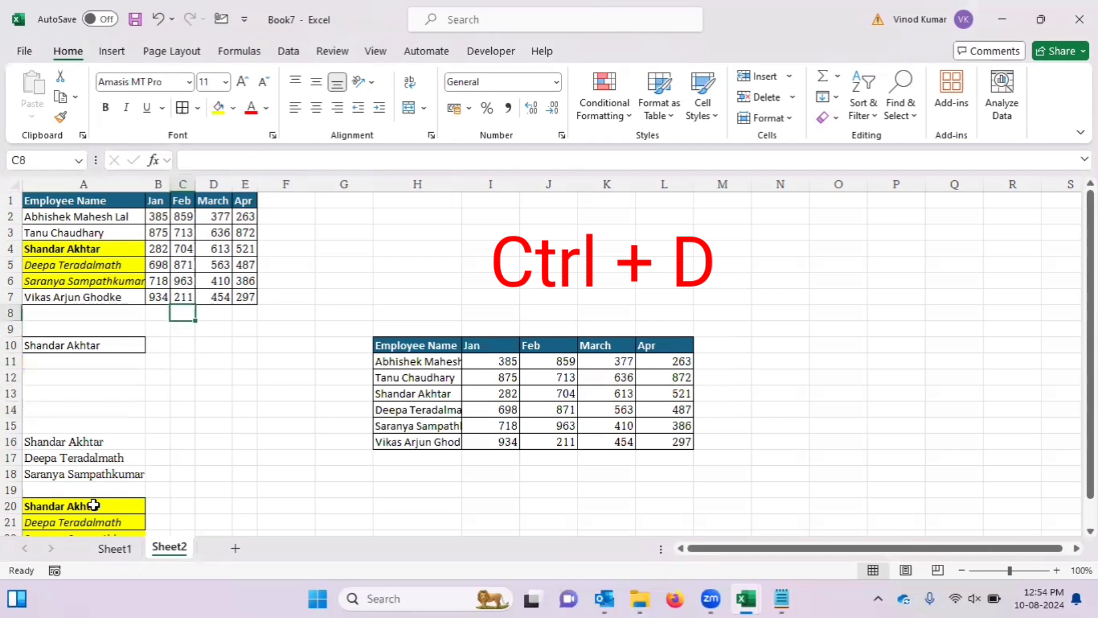
{"action": "key", "text": "Up"}
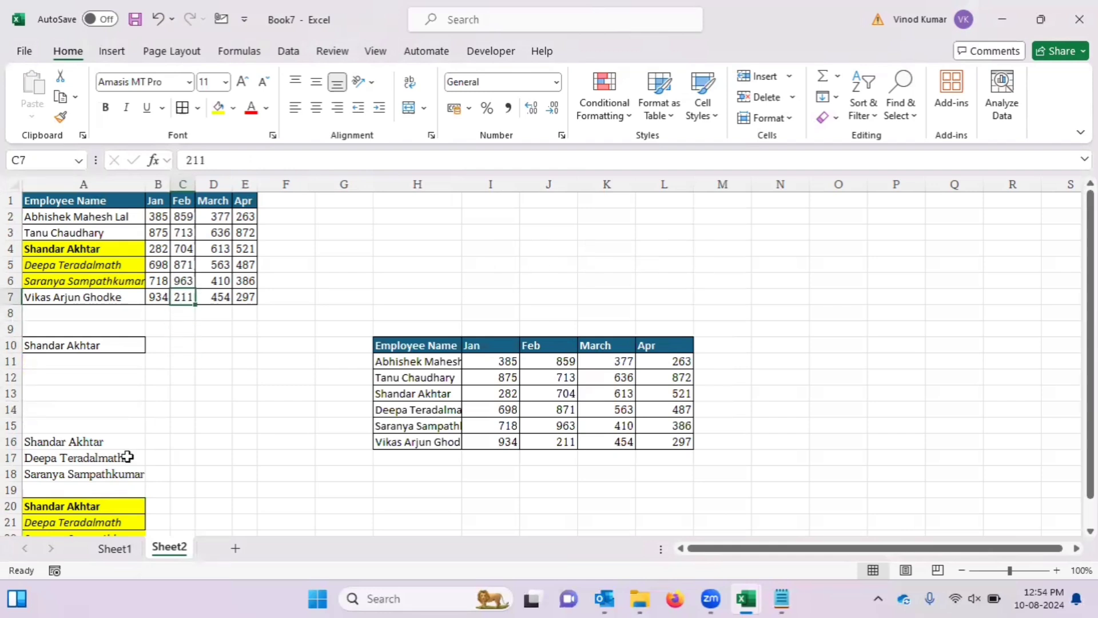
Fill the employee name in cell A10 down through cell A14
{"action": "left_click", "coordinate": [102, 347]}
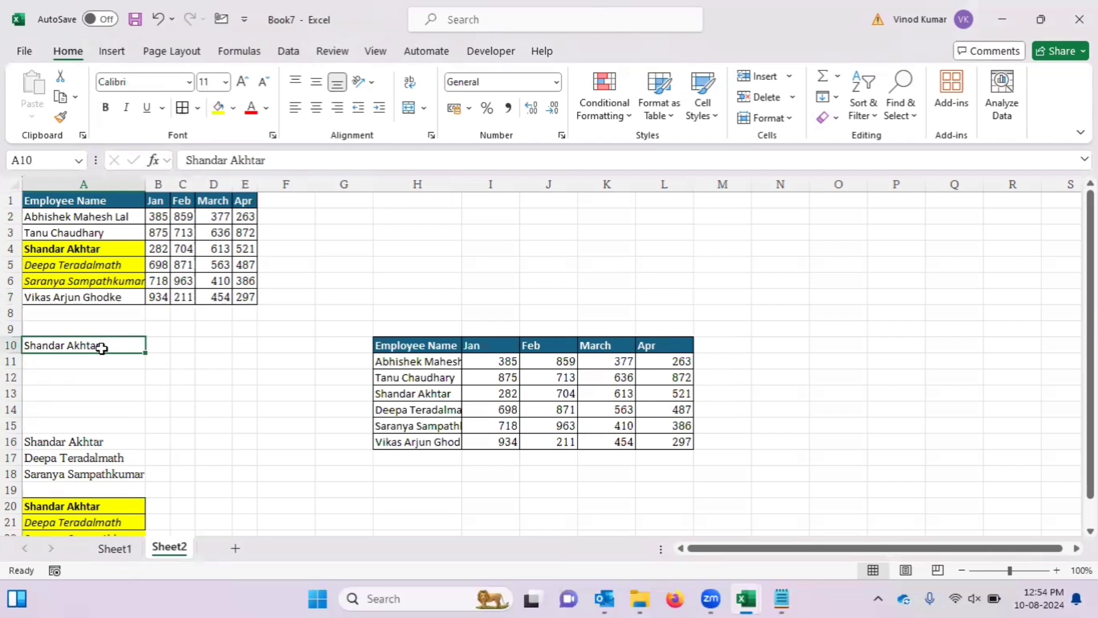
{"action": "key", "text": "shift+Down"}
{"action": "key", "text": "shift+Down"}
{"action": "key", "text": "shift+Down"}
{"action": "key", "text": "shift+Down"}
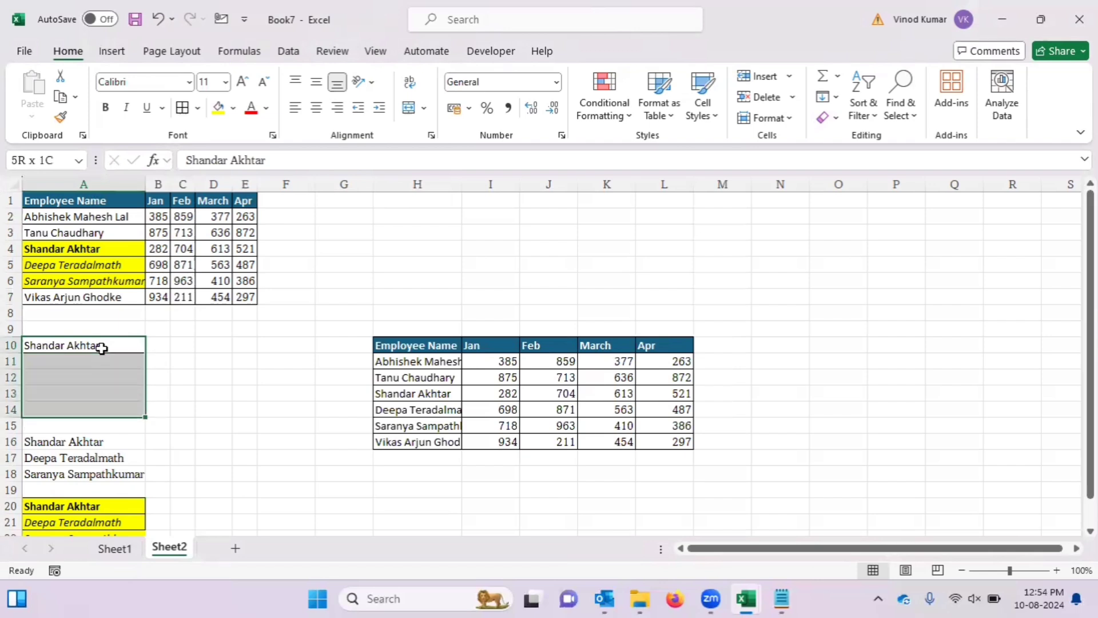
{"action": "key", "text": "ctrl+d"}
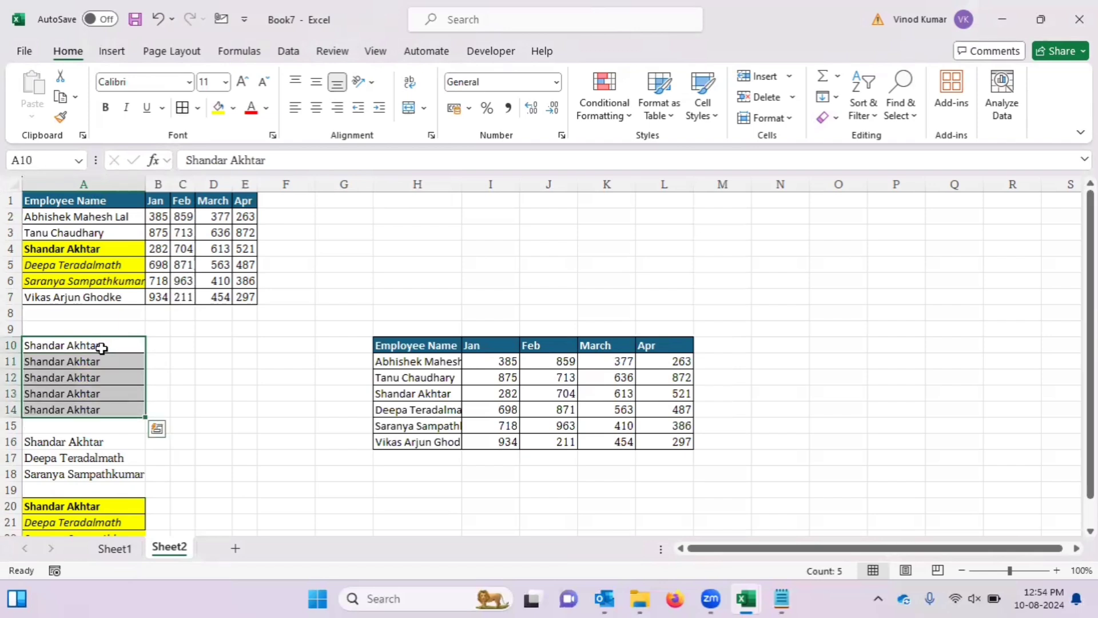
Fill the employee name in cell A10 across to the right through cell E10
{"action": "left_click", "coordinate": [101, 348]}
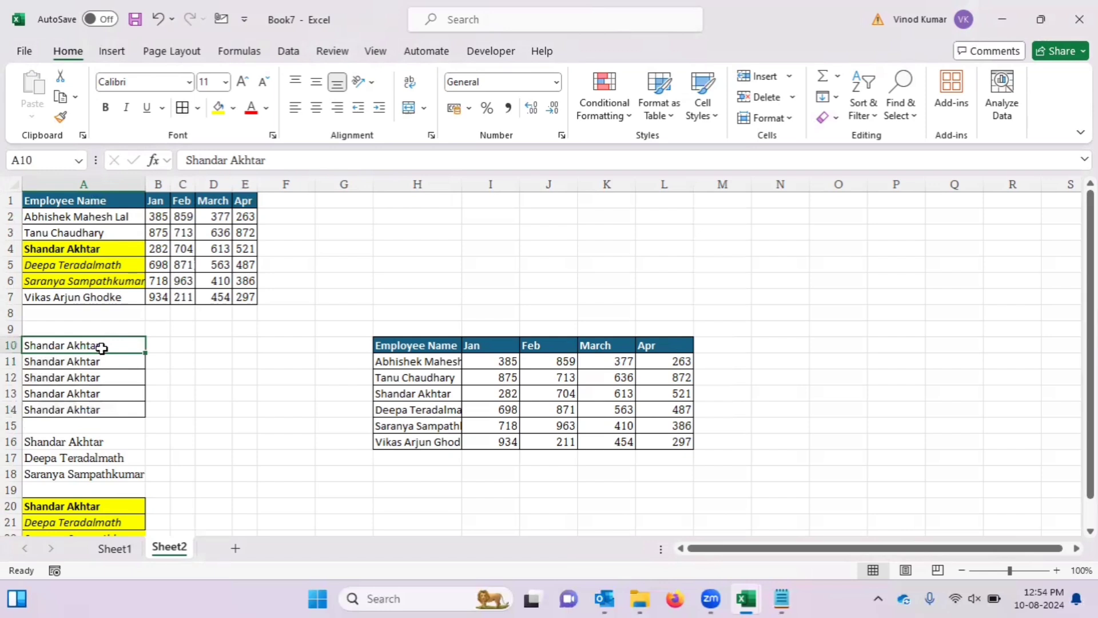
{"action": "key", "text": "shift+Right"}
{"action": "key", "text": "shift+Right"}
{"action": "key", "text": "shift+Right"}
{"action": "key", "text": "shift+Right"}
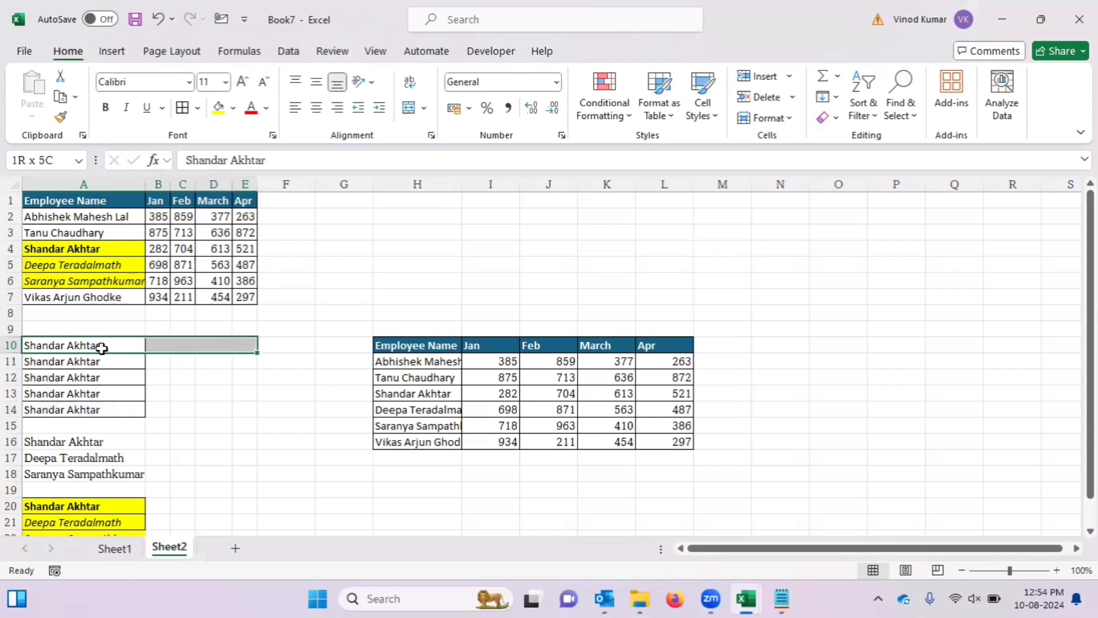
{"action": "key", "text": "ctrl+r"}
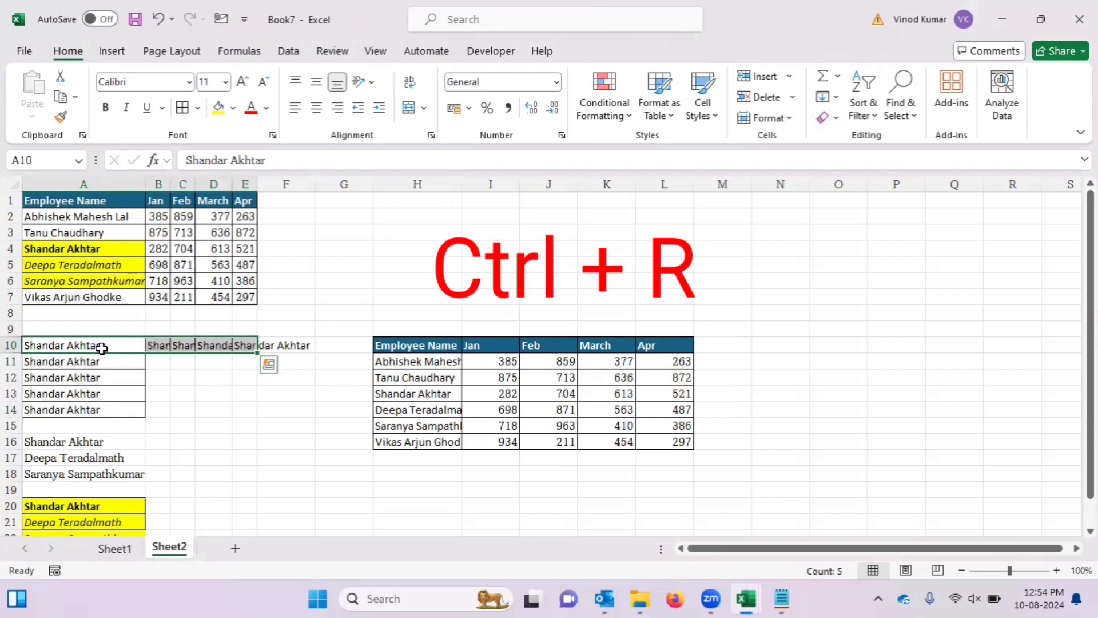
Extend the name in cell E10 one more cell to the right into F10 with Fill Right
{"action": "key", "text": "Right"}
{"action": "key", "text": "Right"}
{"action": "key", "text": "Right"}
{"action": "key", "text": "Right"}
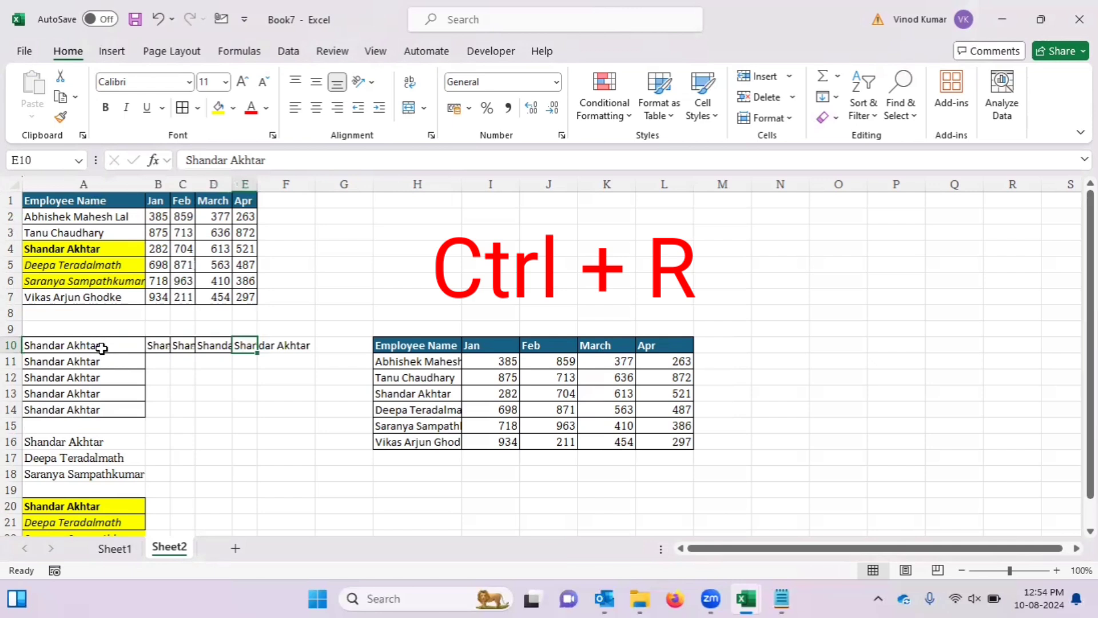
{"action": "key", "text": "shift+Right"}
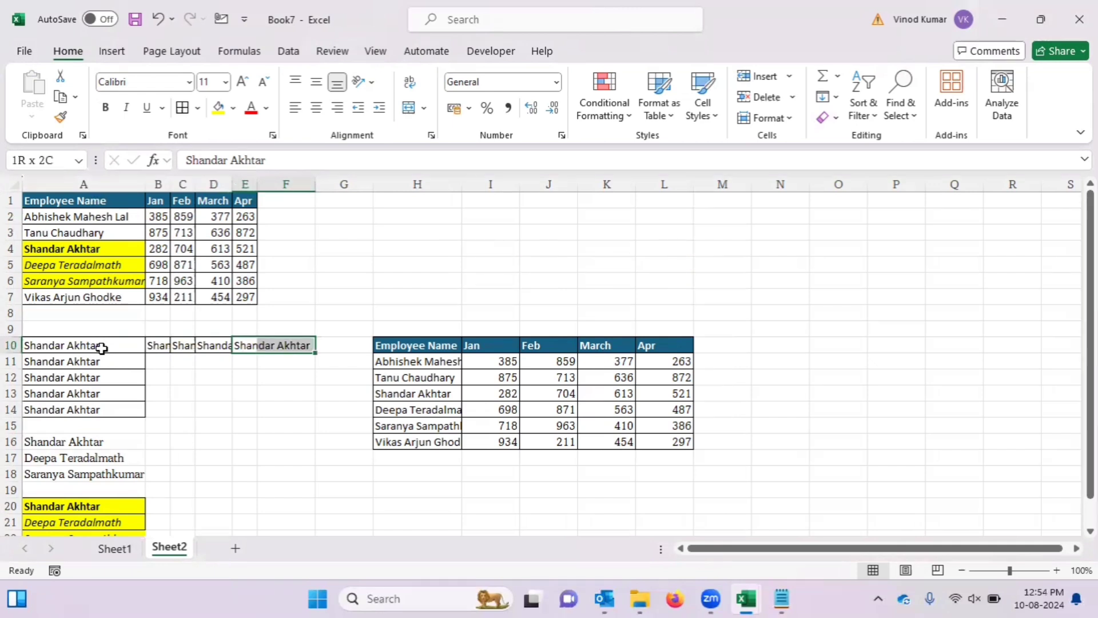
{"action": "key", "text": "ctrl+r"}
{"action": "key", "text": "Right"}
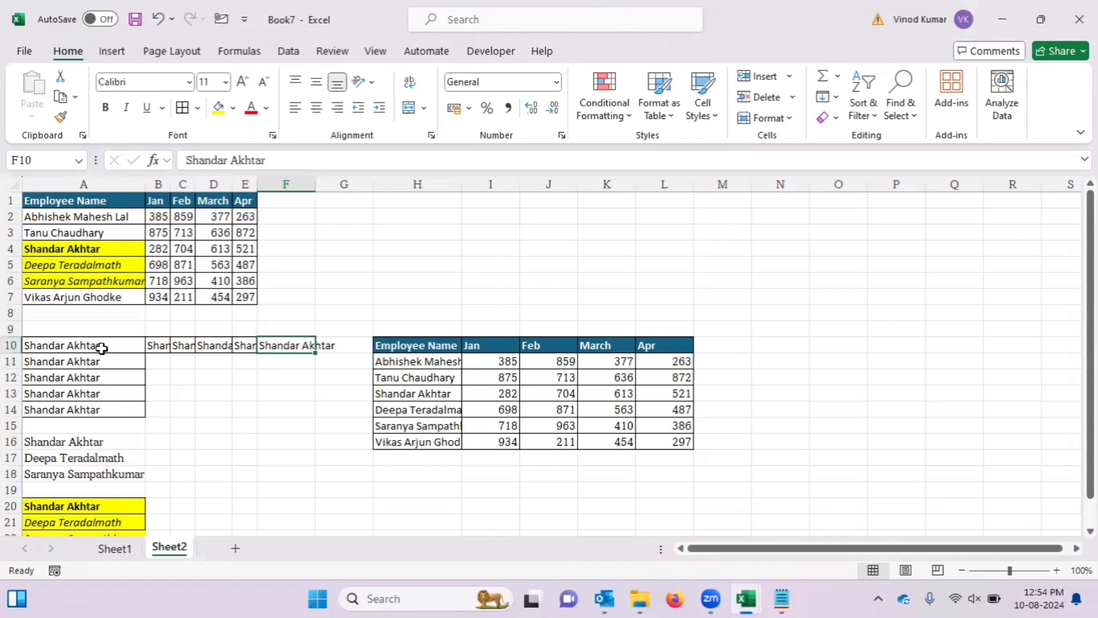
Fill the employee name in cell F10 upward through cell F5
{"action": "key", "text": "shift+Up"}
{"action": "key", "text": "shift+Up"}
{"action": "key", "text": "shift+Up"}
{"action": "key", "text": "shift+Up"}
{"action": "key", "text": "shift+Up"}
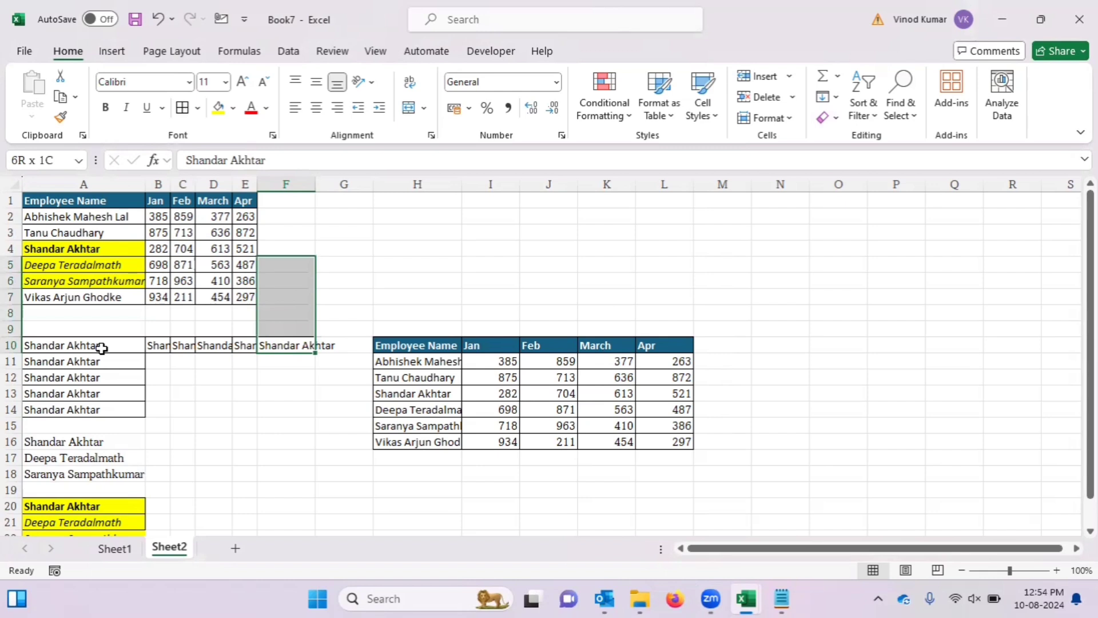
{"action": "key", "text": "alt+e"}
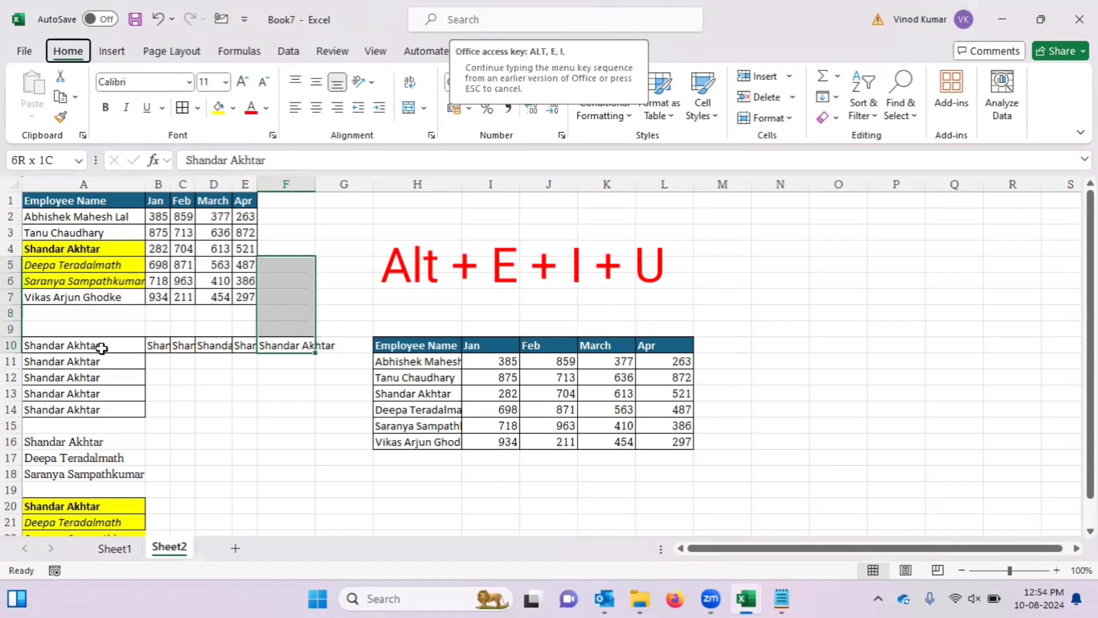
{"action": "key", "text": "u"}
Examine the names filled upward in column F, cells F5:F10
{"action": "key", "text": "Down"}
{"action": "key", "text": "Up"}
{"action": "key", "text": "Up"}
{"action": "key", "text": "Up"}
{"action": "key", "text": "Up"}
{"action": "key", "text": "Up"}
{"action": "key", "text": "Up"}
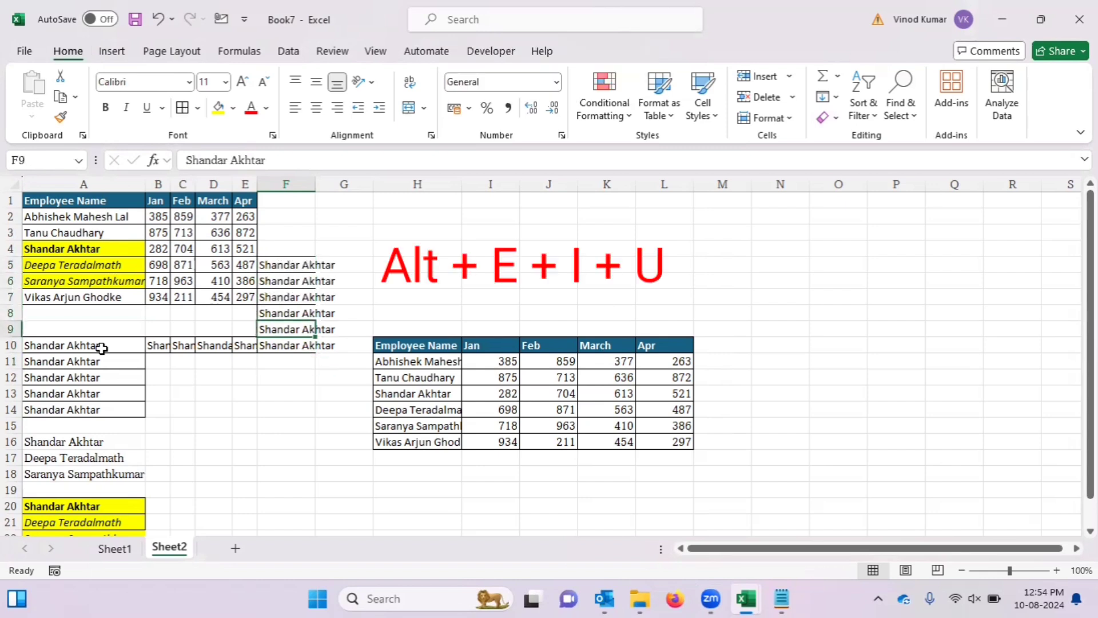
Fill the employee name in cell F8 to the left through cell A8
{"action": "key", "text": "Down"}
{"action": "key", "text": "Down"}
{"action": "key", "text": "Down"}
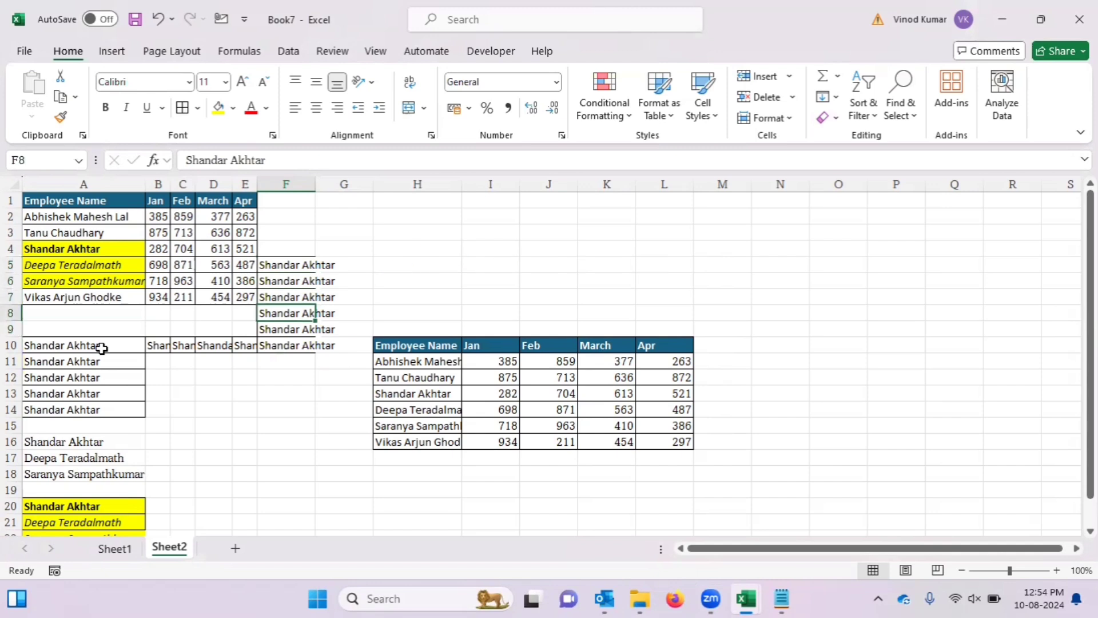
{"action": "key", "text": "shift+Left"}
{"action": "key", "text": "shift+Left"}
{"action": "key", "text": "shift+Left"}
{"action": "key", "text": "shift+Left"}
{"action": "key", "text": "shift+Left"}
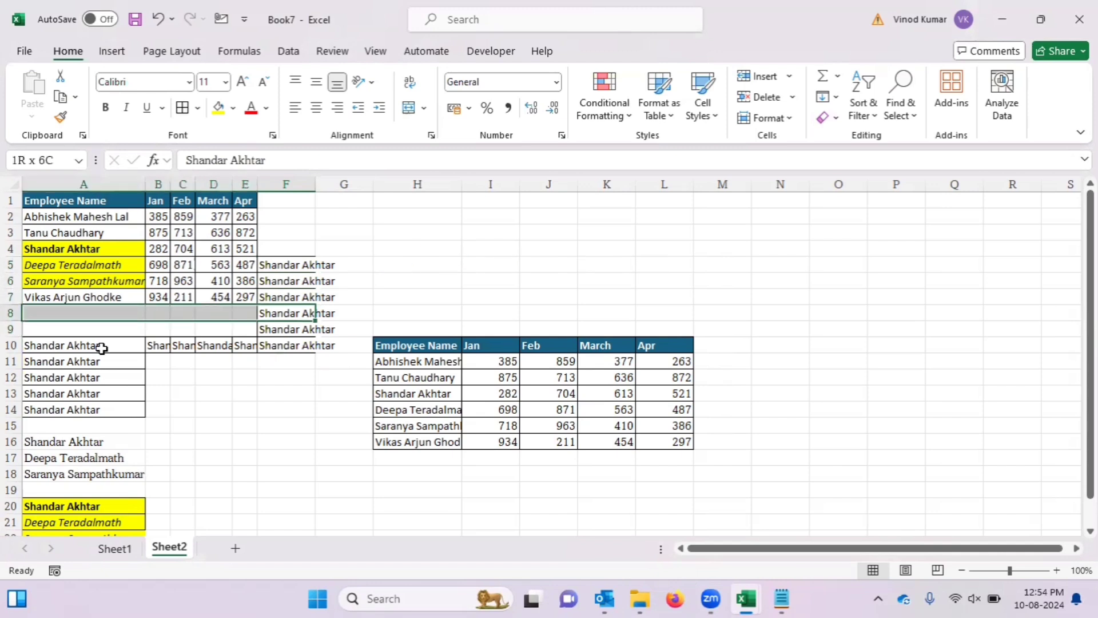
{"action": "key", "text": "alt+e"}
{"action": "key", "text": "i"}
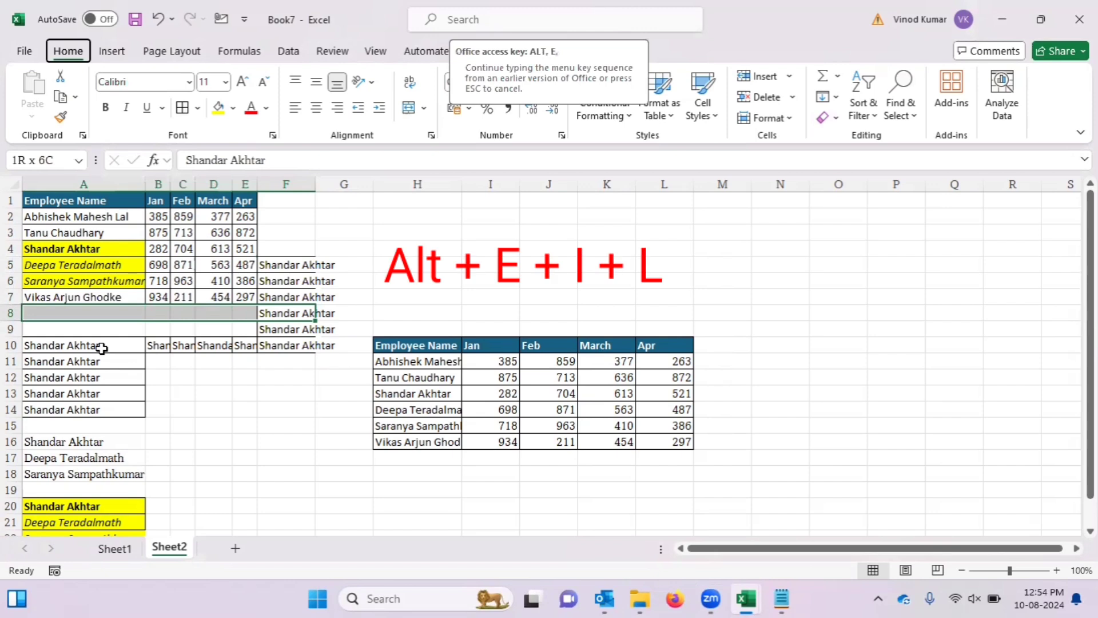
{"action": "key", "text": "l"}
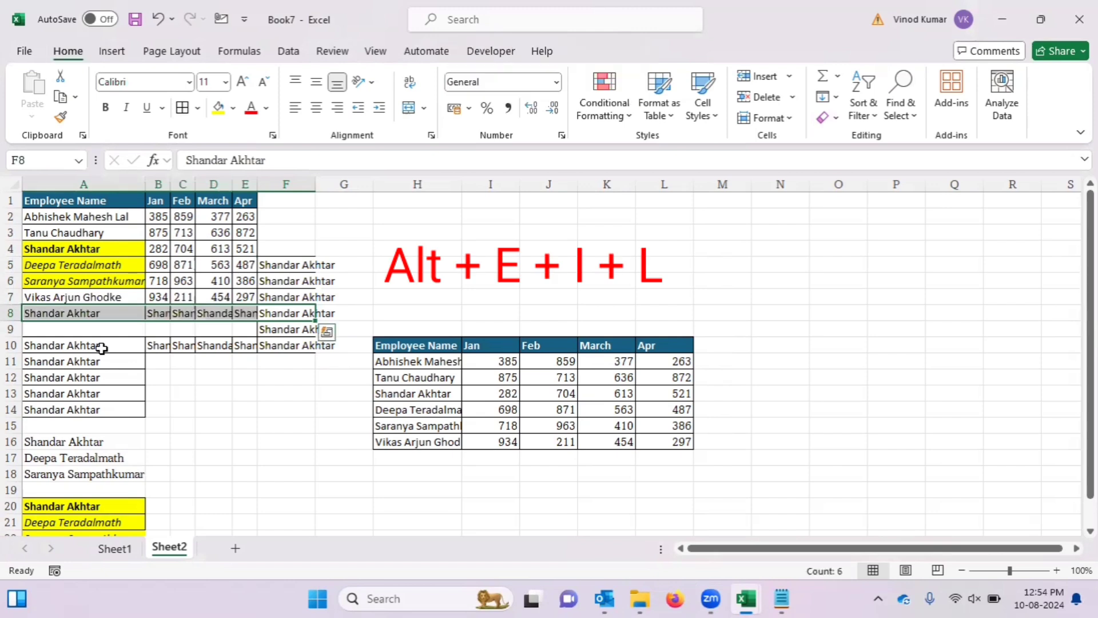
Examine the names filled to the left across row 8, cells A8:F8
{"action": "key", "text": "Right"}
{"action": "key", "text": "Left"}
{"action": "key", "text": "Left"}
{"action": "key", "text": "Left"}
{"action": "key", "text": "Left"}
{"action": "key", "text": "Left"}
{"action": "key", "text": "Right"}
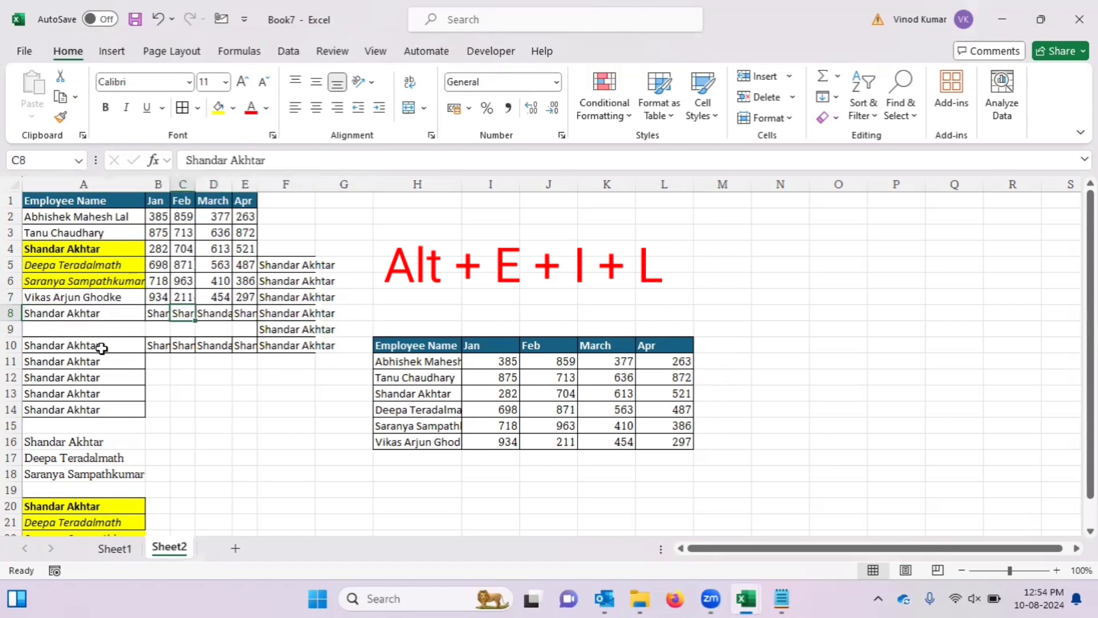
{"action": "key", "text": "Left"}
{"action": "key", "text": "Left"}
{"action": "key", "text": "Right"}
{"action": "key", "text": "Right"}
{"action": "key", "text": "Right"}
{"action": "key", "text": "Right"}
{"action": "key", "text": "Right"}
{"action": "key", "text": "Up"}
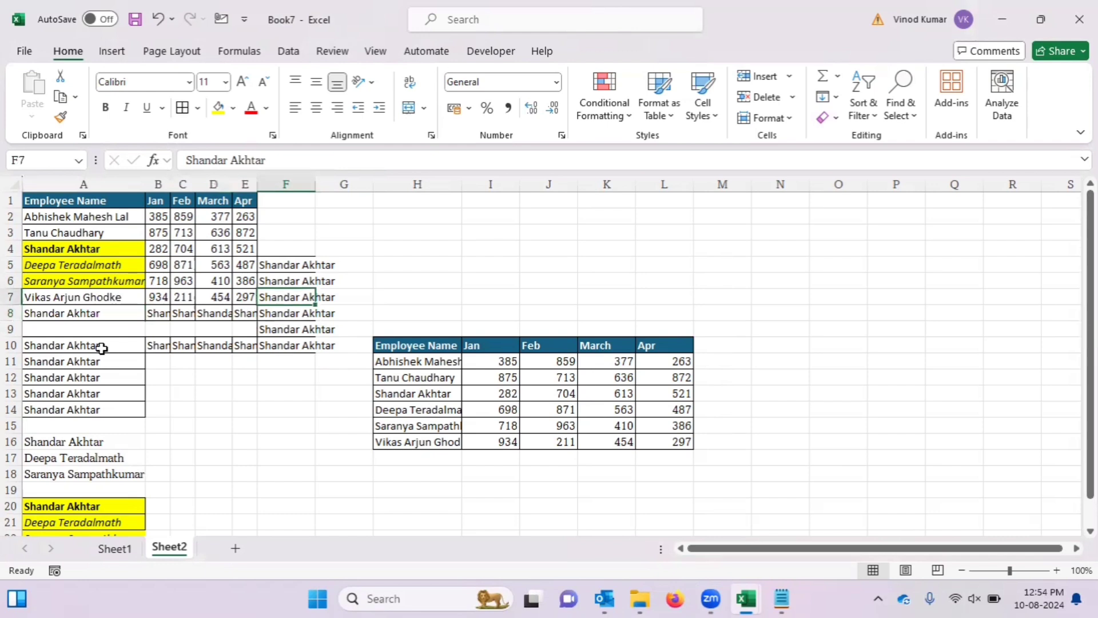
{"action": "key", "text": "Down"}
{"action": "key", "text": "Down"}
{"action": "key", "text": "Down"}
{"action": "key", "text": "Down"}
{"action": "key", "text": "Down"}
{"action": "key", "text": "Up"}
{"action": "key", "text": "Left"}
{"action": "key", "text": "Down"}
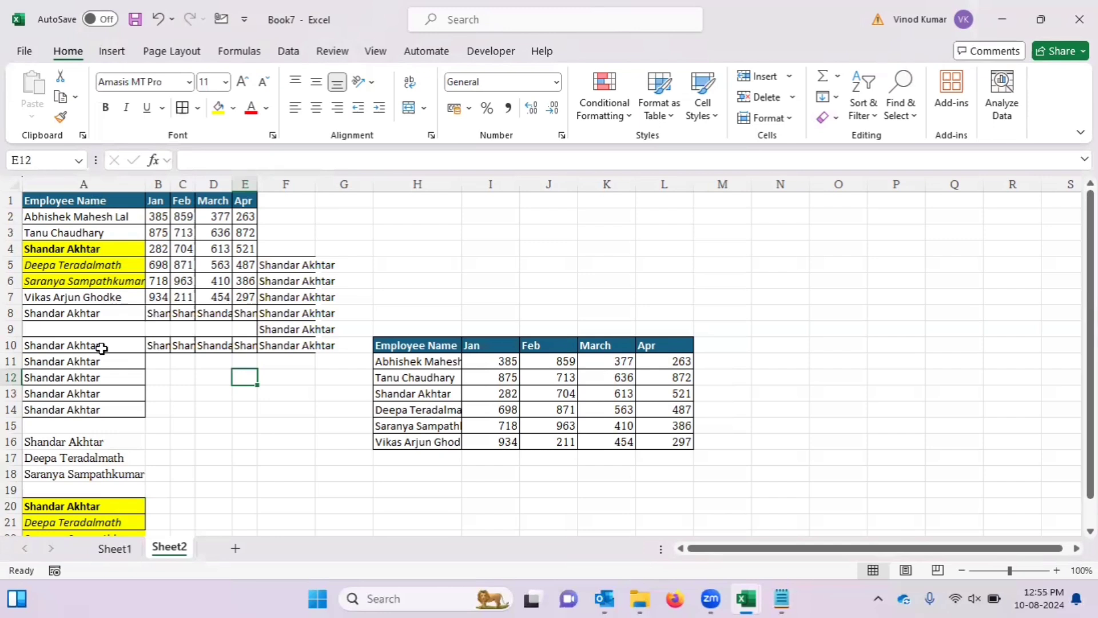
{"action": "key", "text": "Up"}
{"action": "key", "text": "Up"}
{"action": "key", "text": "Up"}
{"action": "key", "text": "Up"}
{"action": "key", "text": "Up"}
{"action": "key", "text": "Up"}
{"action": "key", "text": "Up"}
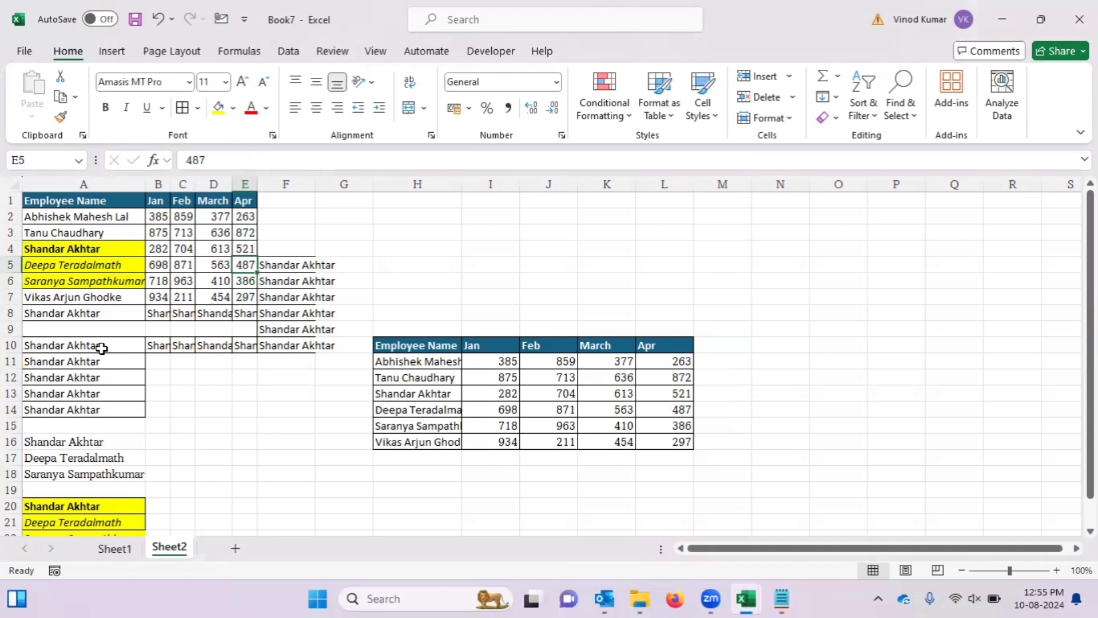
{"action": "key", "text": "Right"}
{"action": "key", "text": "Up"}
{"action": "key", "text": "Up"}
{"action": "key", "text": "Up"}
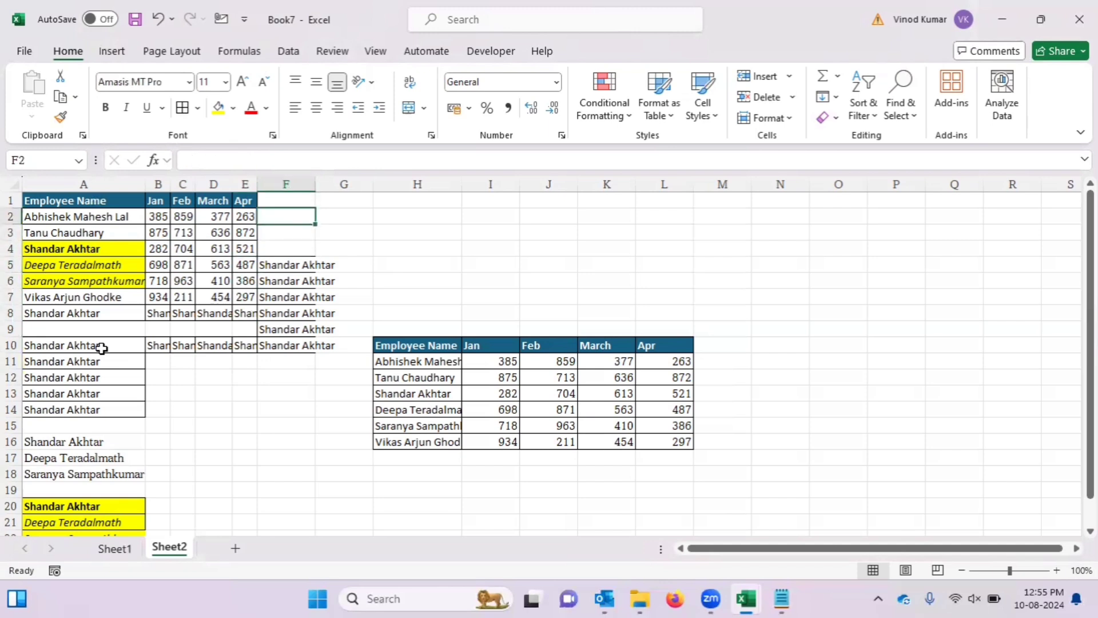
Enter only the first name of the employee in A2 into cell F2 as the pattern for column F
{"action": "left_click_drag", "start_coordinate": [68, 217], "coordinate": [80, 311]}
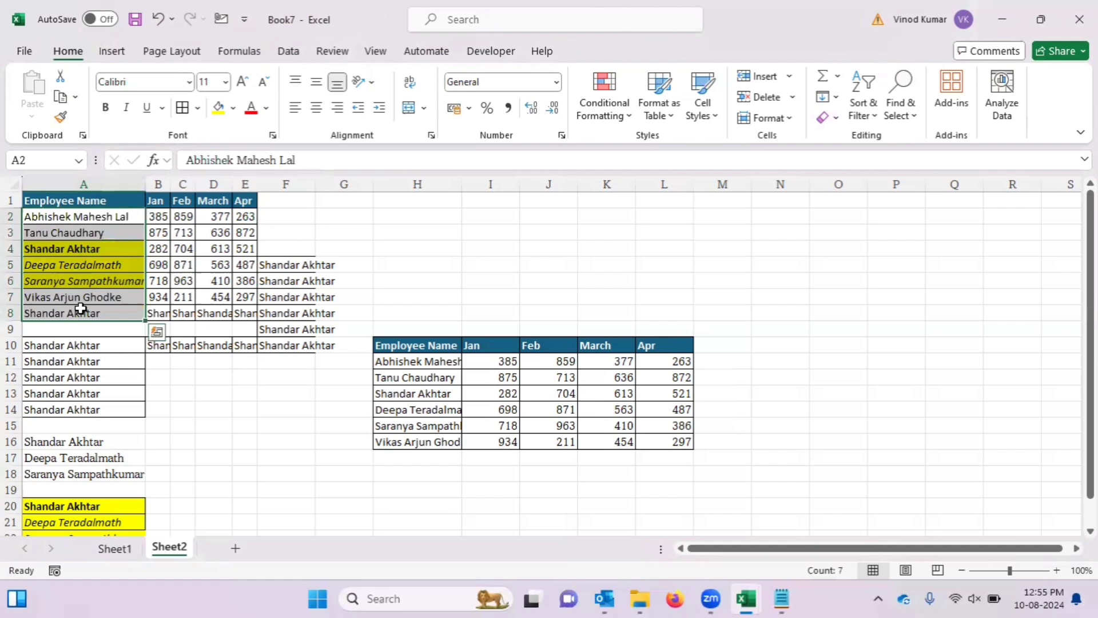
{"action": "left_click", "coordinate": [106, 217]}
{"action": "left_click", "coordinate": [284, 218]}
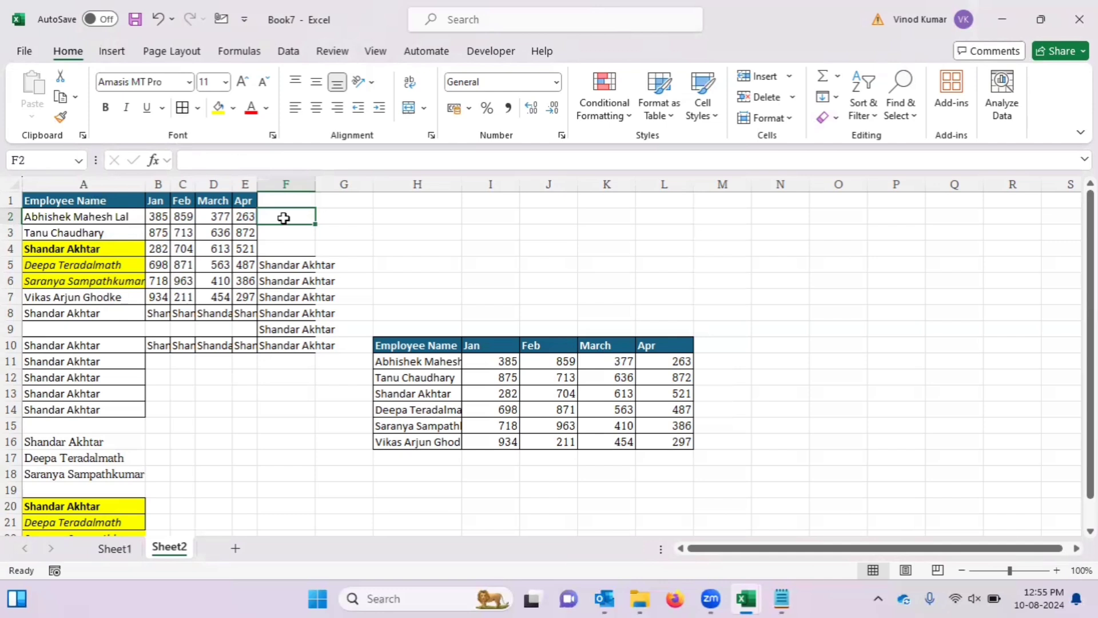
{"action": "type", "text": "A"}
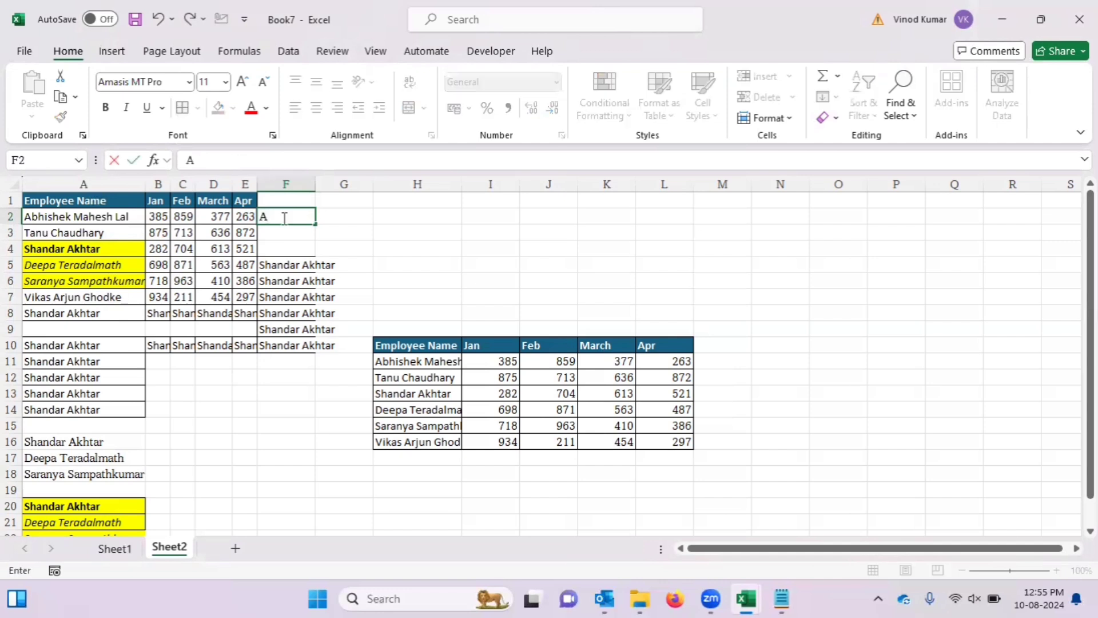
{"action": "type", "text": "bhishek"}
{"action": "key", "text": "Return"}
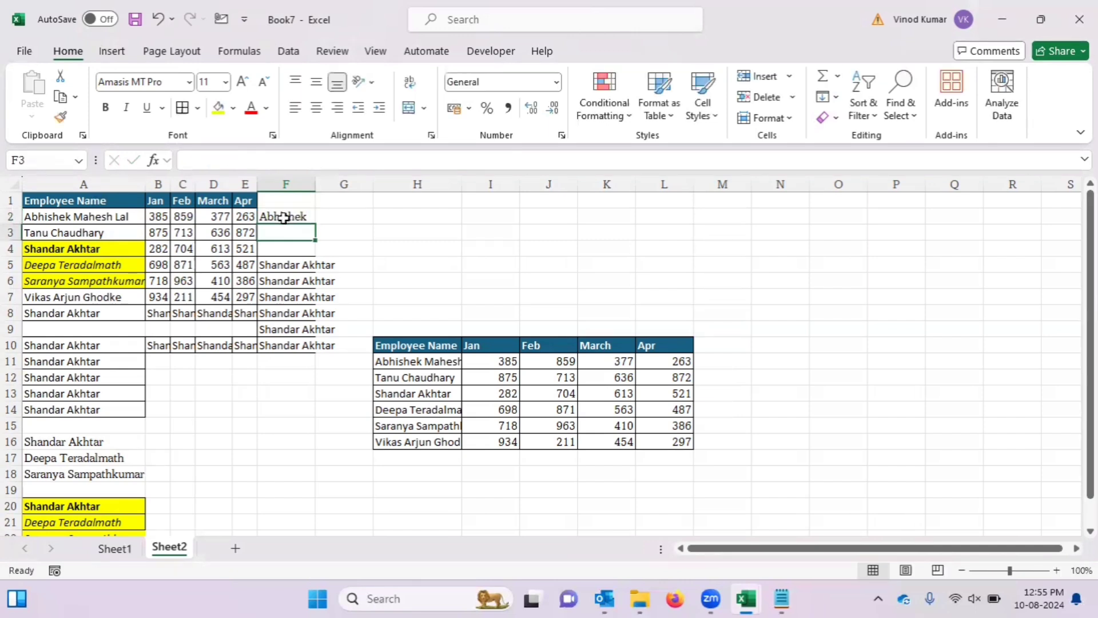
Enter the first name of the employee in A3 into cell F3 and accept the Flash Fill suggestion for column F
{"action": "type", "text": "tanu"}
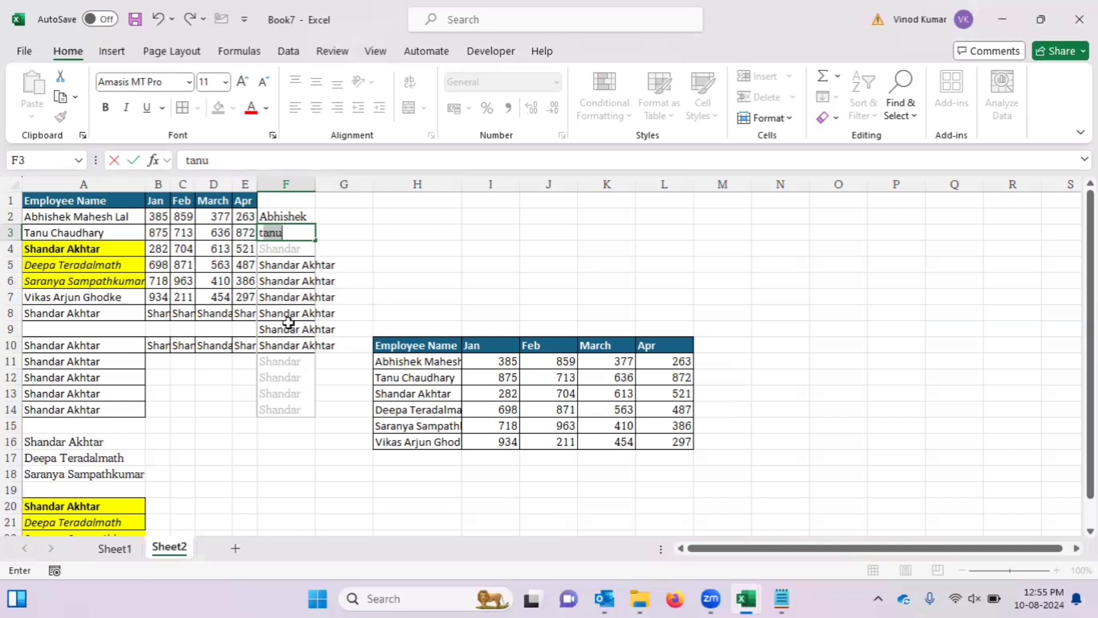
{"action": "key", "text": "Return"}
{"action": "key", "text": "Down"}
{"action": "key", "text": "Up"}
{"action": "key", "text": "Down"}
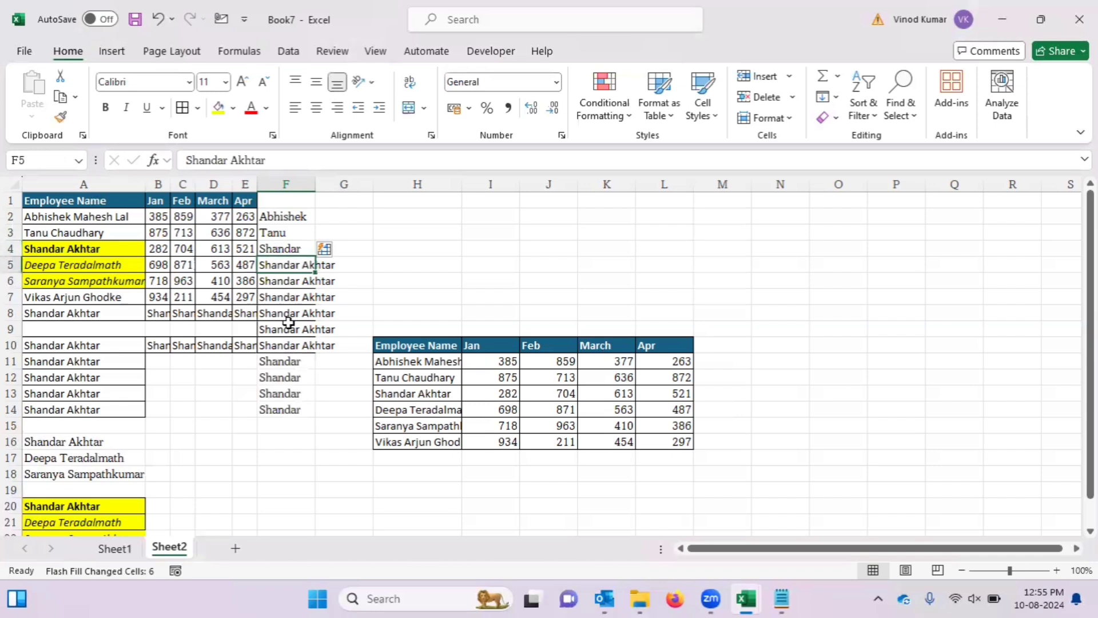
{"action": "key", "text": "Up"}
{"action": "key", "text": "Down"}
{"action": "key", "text": "Up"}
{"action": "key", "text": "Down"}
{"action": "key", "text": "Up"}
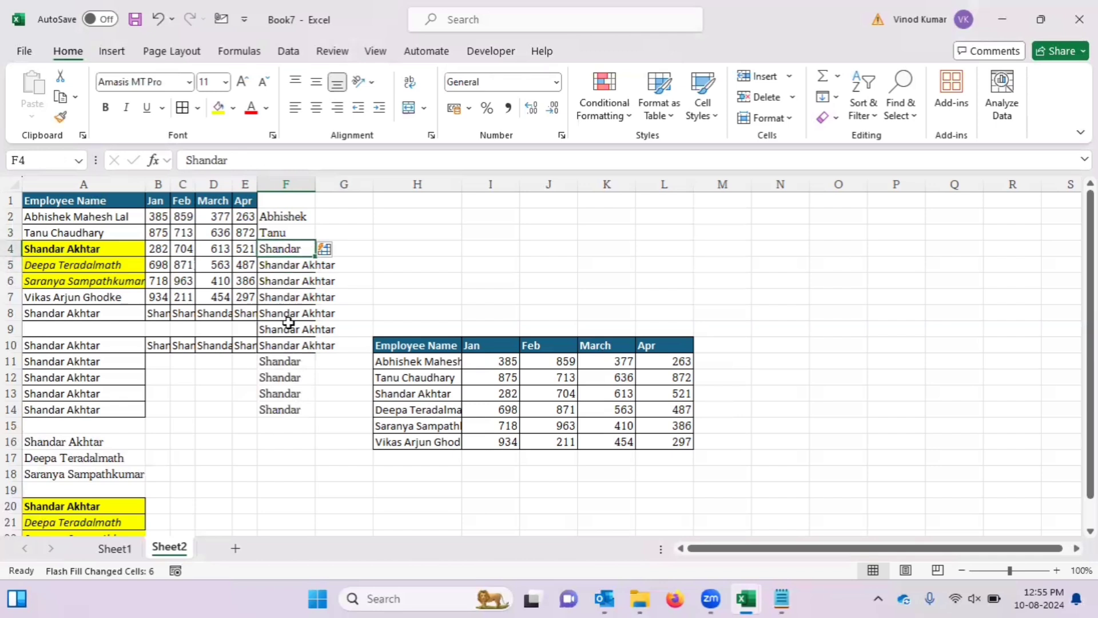
Clear the contents of cells F3:F14, keeping only the first name in F2
{"action": "key", "text": "ctrl+shift+Down"}
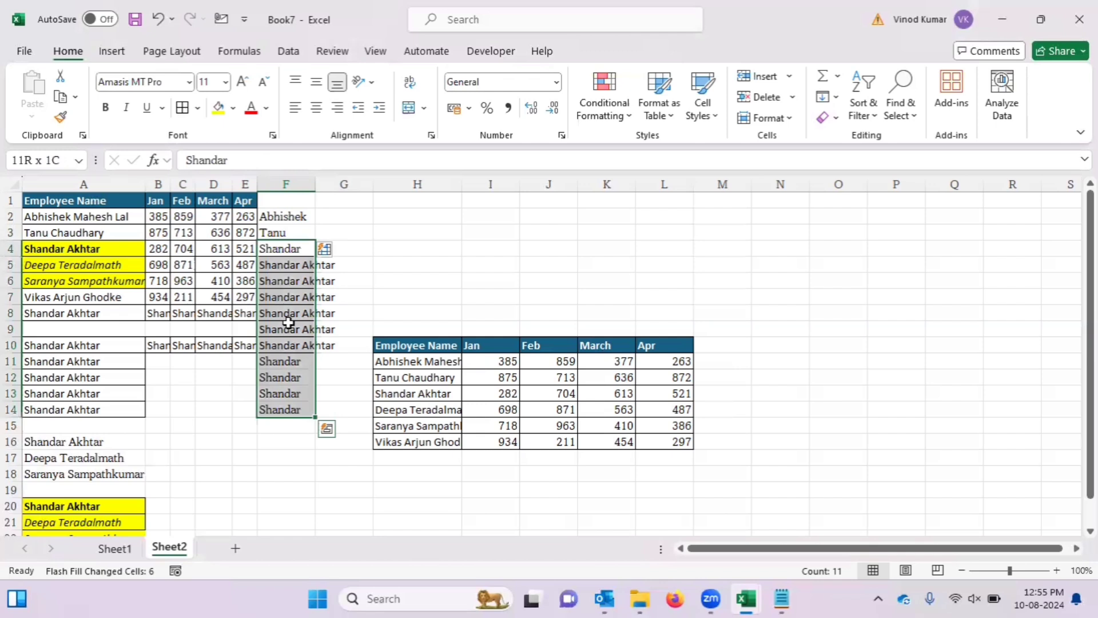
{"action": "key", "text": "Delete"}
{"action": "key", "text": "Up"}
{"action": "key", "text": "Delete"}
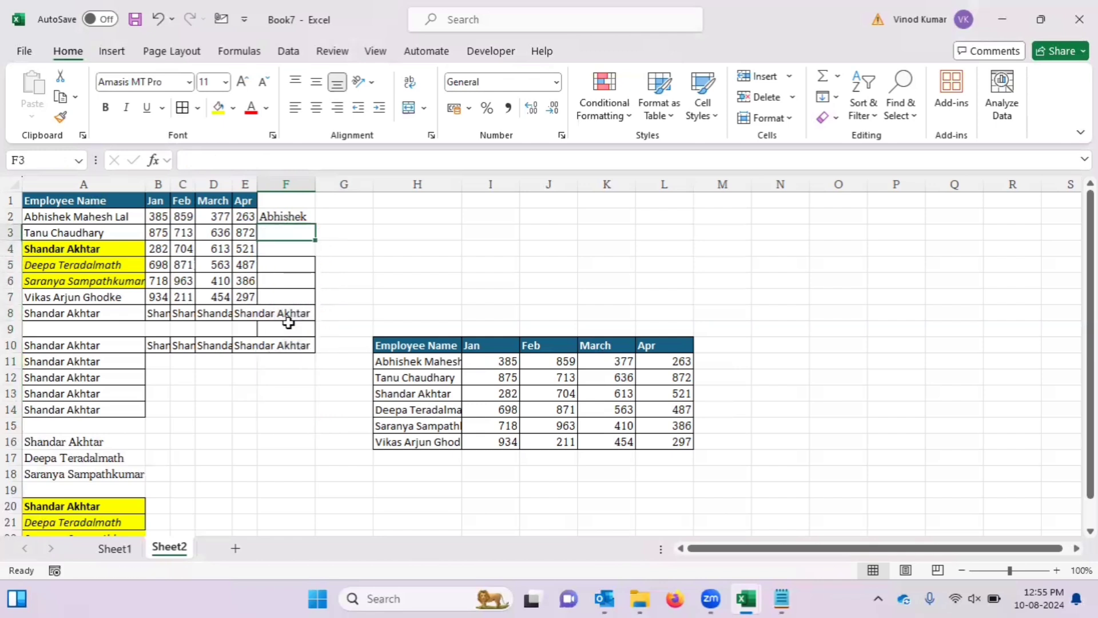
{"action": "key", "text": "Down"}
{"action": "key", "text": "Down"}
{"action": "key", "text": "Down"}
{"action": "key", "text": "Down"}
{"action": "key", "text": "Down"}
{"action": "key", "text": "Left"}
{"action": "key", "text": "Left"}
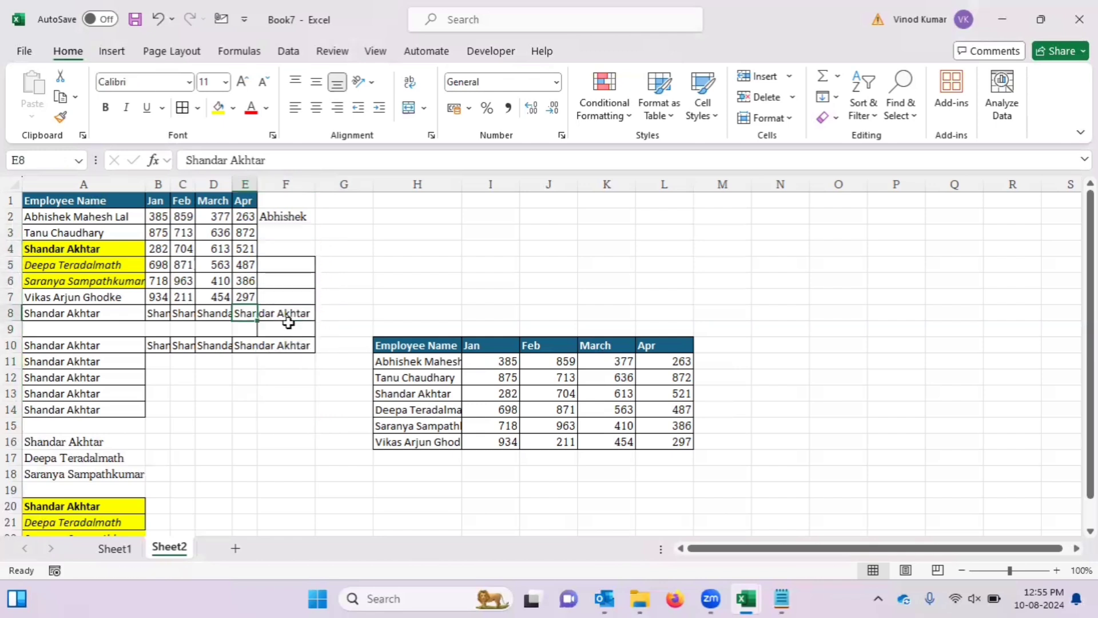
{"action": "key", "text": "Right"}
{"action": "key", "text": "Right"}
{"action": "key", "text": "Up"}
{"action": "key", "text": "Up"}
{"action": "key", "text": "Up"}
{"action": "key", "text": "Up"}
{"action": "key", "text": "Up"}
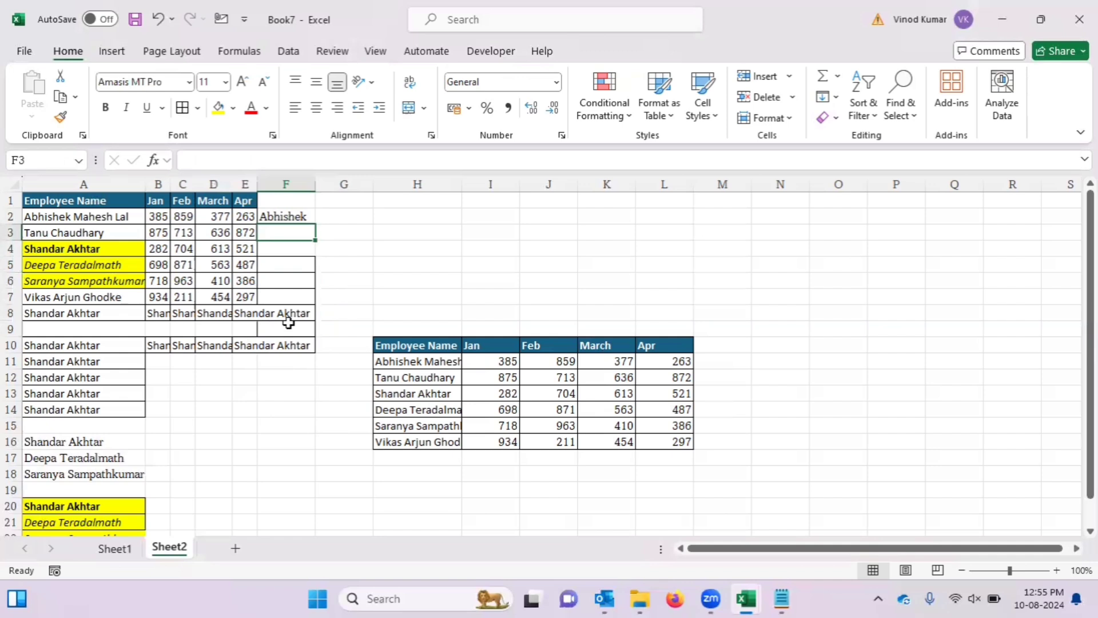
{"action": "type", "text": "tanu"}
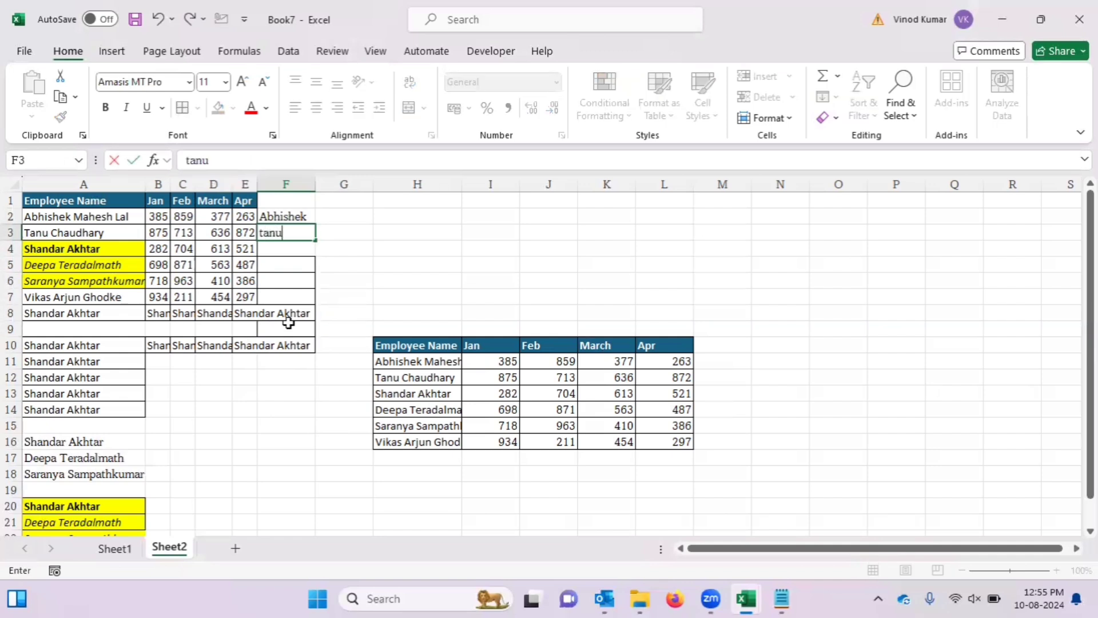
{"action": "key", "text": "ctrl+Return"}
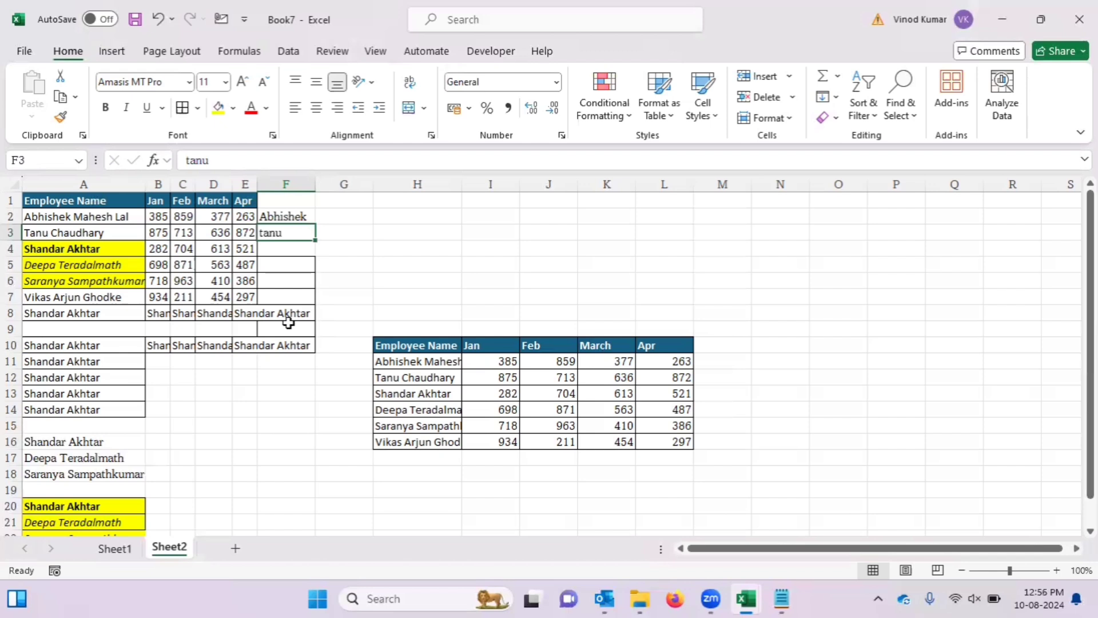
{"action": "key", "text": "Delete"}
Flash Fill the employees' first names down column F from cell F3, following the pattern in F2
{"action": "key", "text": "Down"}
{"action": "key", "text": "Up"}
{"action": "key", "text": "Up"}
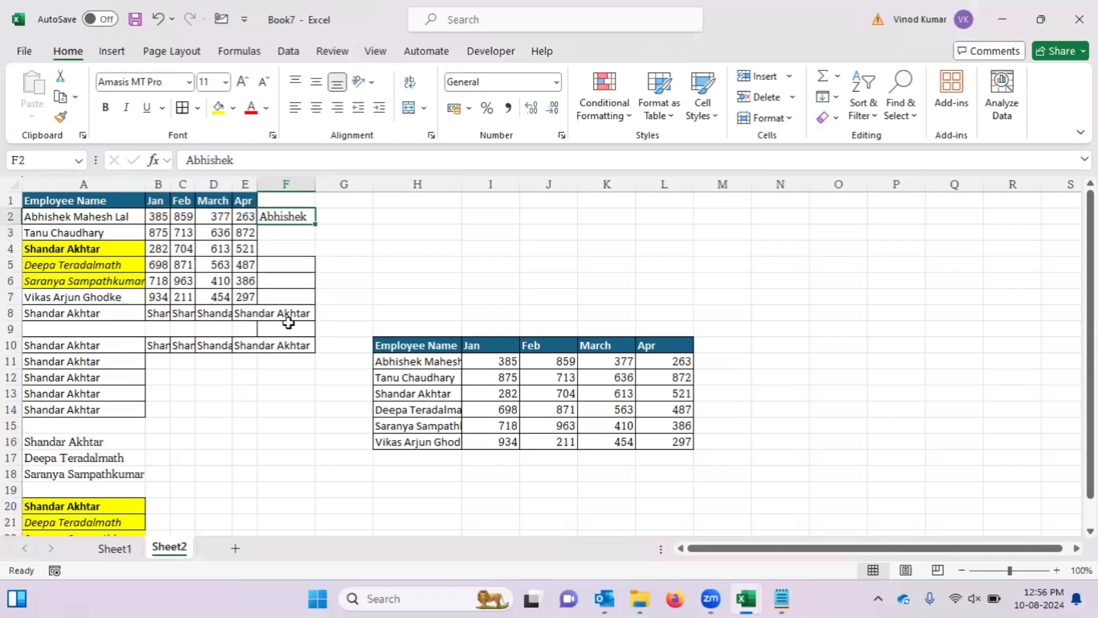
{"action": "key", "text": "Down"}
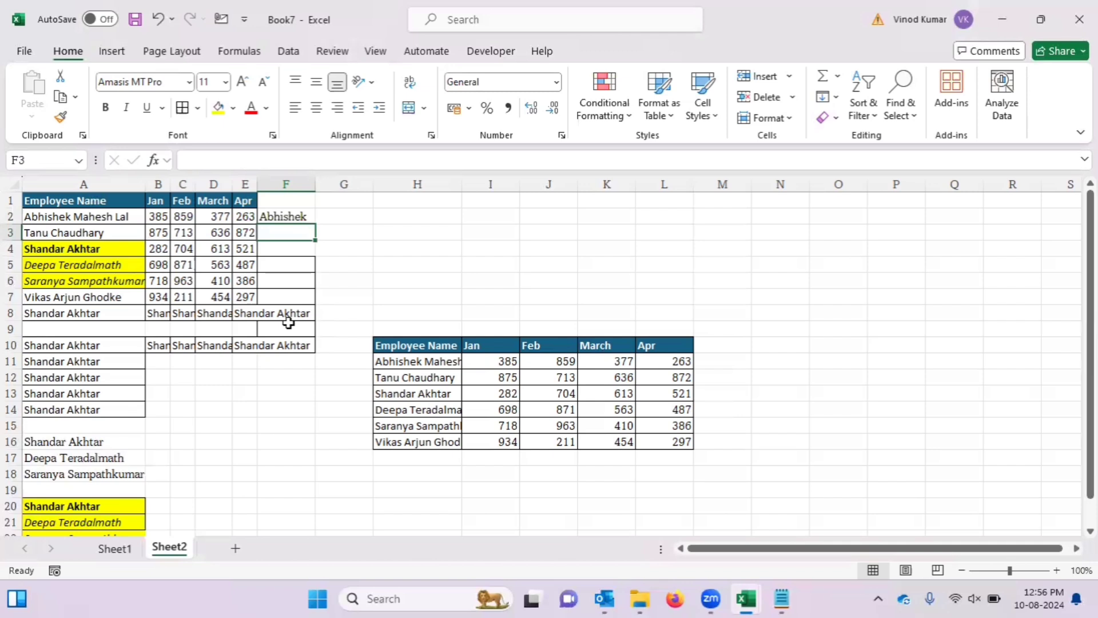
{"action": "key", "text": "ctrl+e"}
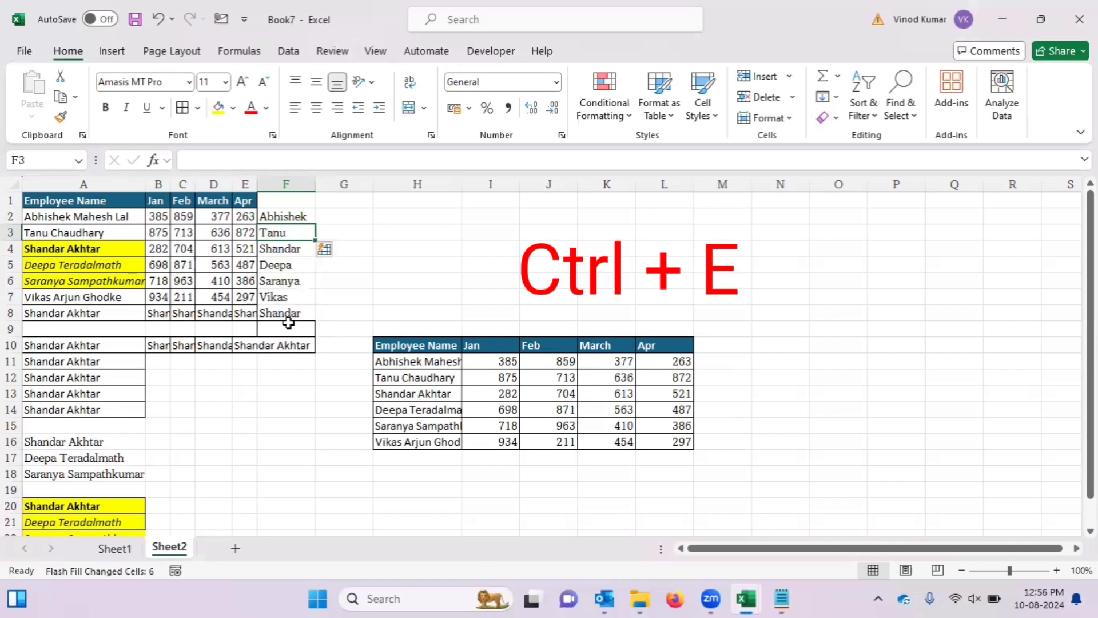
Compare the first names extracted in column F with the full employee names in column A, rows 2 to 8
{"action": "key", "text": "Down"}
{"action": "key", "text": "Left"}
{"action": "key", "text": "Left"}
{"action": "key", "text": "Left"}
{"action": "key", "text": "Left"}
{"action": "key", "text": "Up"}
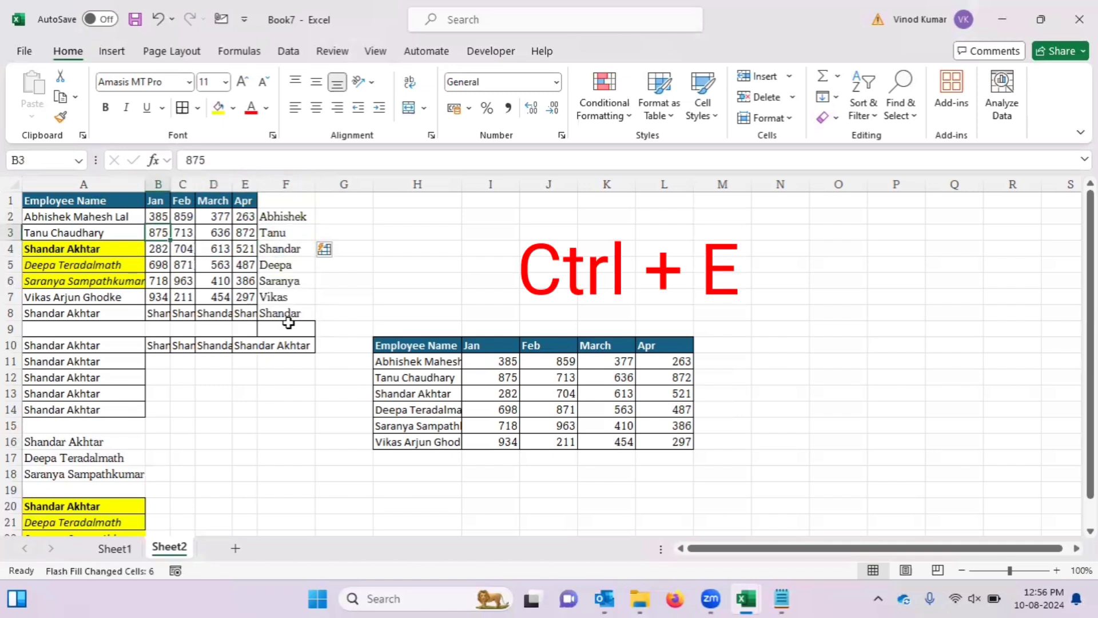
{"action": "key", "text": "Left"}
{"action": "key", "text": "Down"}
{"action": "key", "text": "Down"}
{"action": "key", "text": "Down"}
{"action": "key", "text": "Up"}
{"action": "key", "text": "Up"}
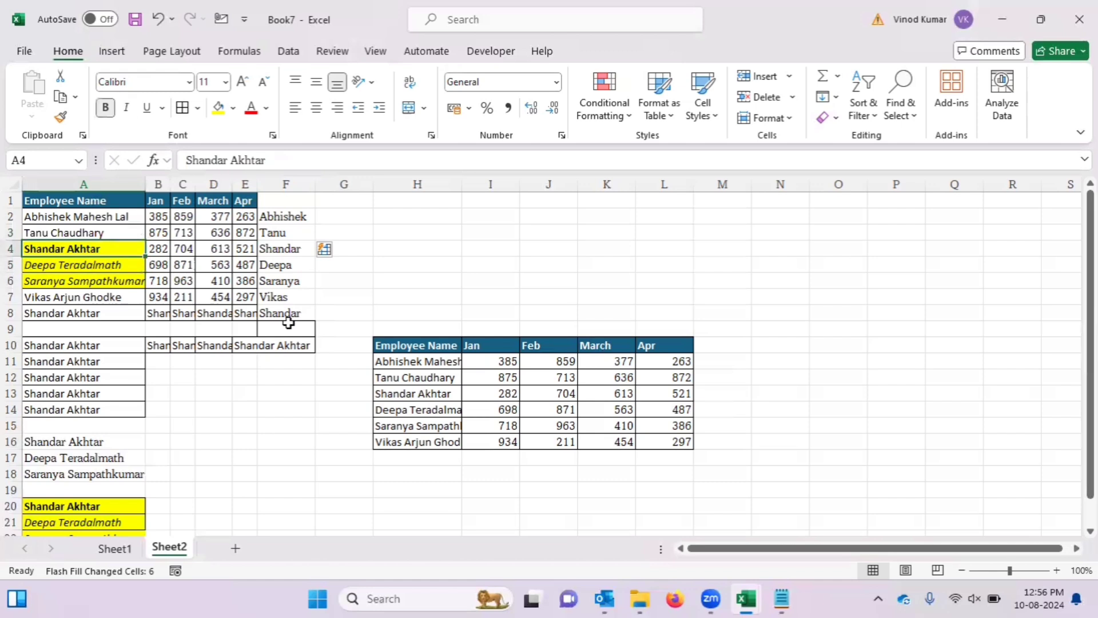
{"action": "key", "text": "Down"}
{"action": "key", "text": "Down"}
{"action": "key", "text": "Right"}
{"action": "key", "text": "Right"}
{"action": "key", "text": "Right"}
{"action": "key", "text": "Right"}
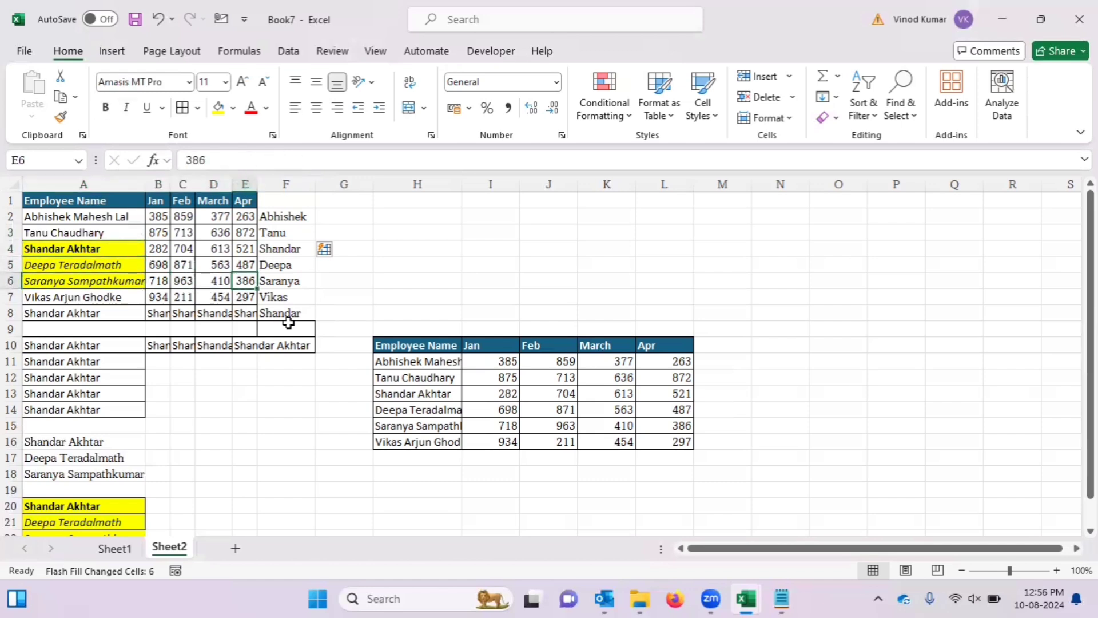
{"action": "key", "text": "Right"}
{"action": "key", "text": "Down"}
{"action": "key", "text": "Down"}
{"action": "key", "text": "Left"}
{"action": "key", "text": "Left"}
{"action": "key", "text": "Left"}
{"action": "key", "text": "Left"}
{"action": "key", "text": "Left"}
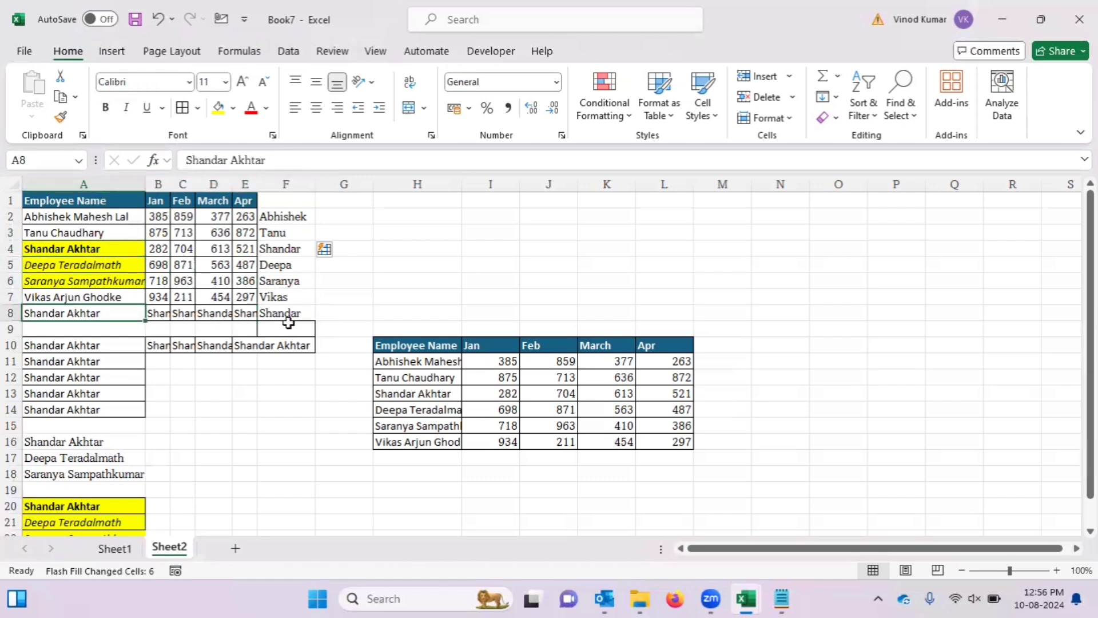
{"action": "key", "text": "Right"}
{"action": "key", "text": "Right"}
{"action": "key", "text": "Right"}
{"action": "key", "text": "Right"}
{"action": "key", "text": "Right"}
{"action": "key", "text": "Up"}
{"action": "key", "text": "Up"}
{"action": "key", "text": "Up"}
{"action": "key", "text": "Up"}
{"action": "key", "text": "Up"}
{"action": "key", "text": "Up"}
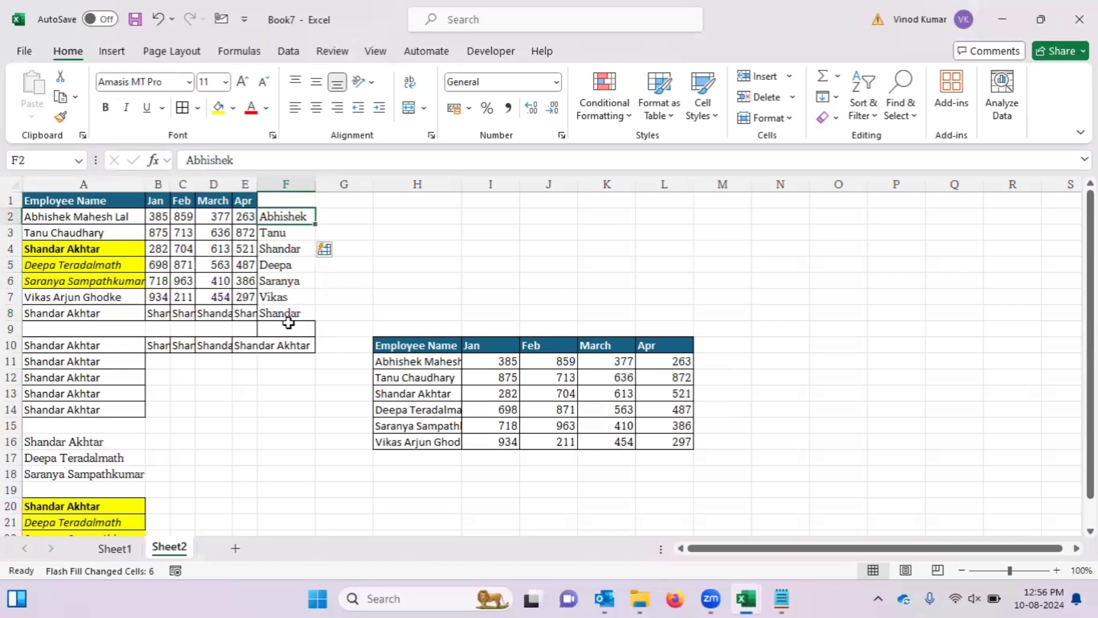
{"action": "key", "text": "Right"}
{"action": "key", "text": "Right"}
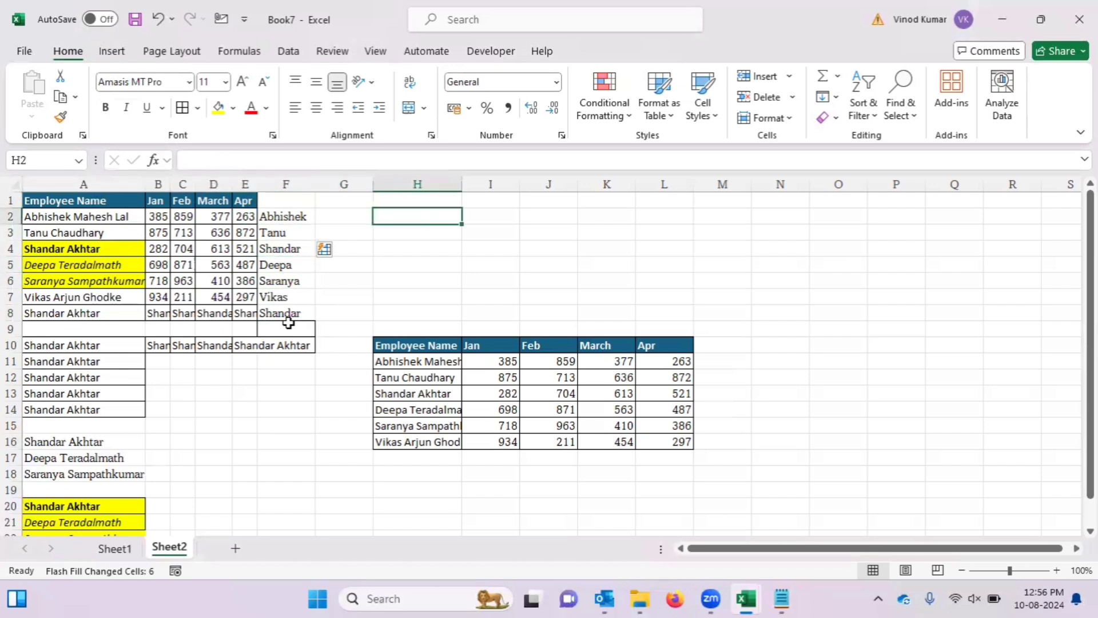
{"action": "key", "text": "Right"}
{"action": "key", "text": "Left"}
{"action": "key", "text": "Left"}
{"action": "key", "text": "Right"}
{"action": "key", "text": "Right"}
{"action": "key", "text": "Left"}
{"action": "key", "text": "Left"}
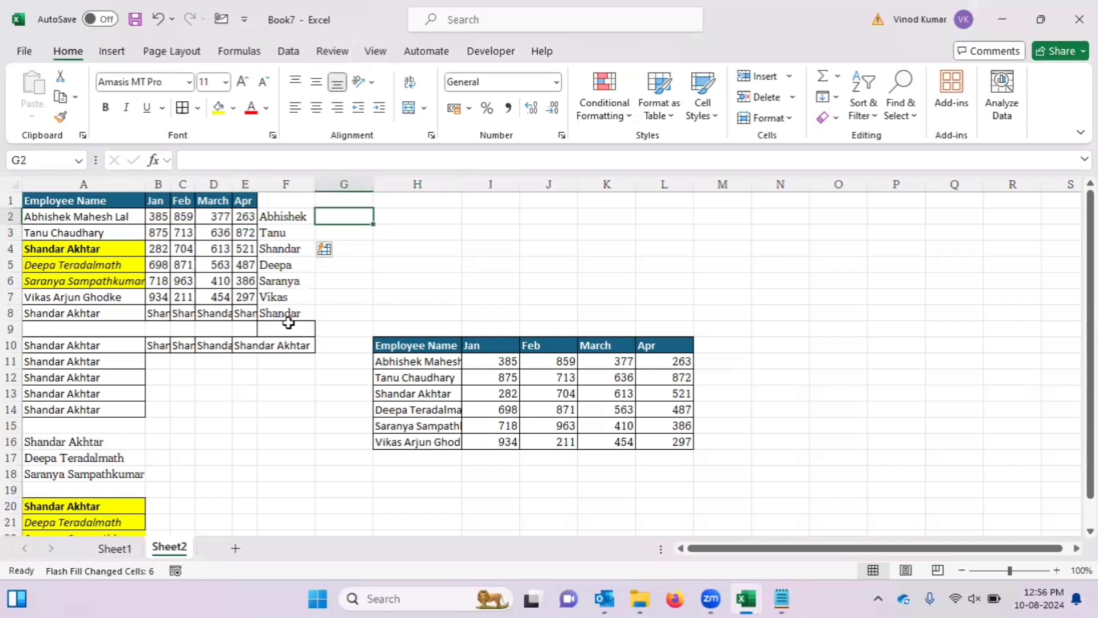
{"action": "key", "text": "Left"}
{"action": "key", "text": "Left"}
{"action": "key", "text": "Right"}
{"action": "key", "text": "Right"}
{"action": "key", "text": "Right"}
{"action": "key", "text": "Left"}
{"action": "key", "text": "Left"}
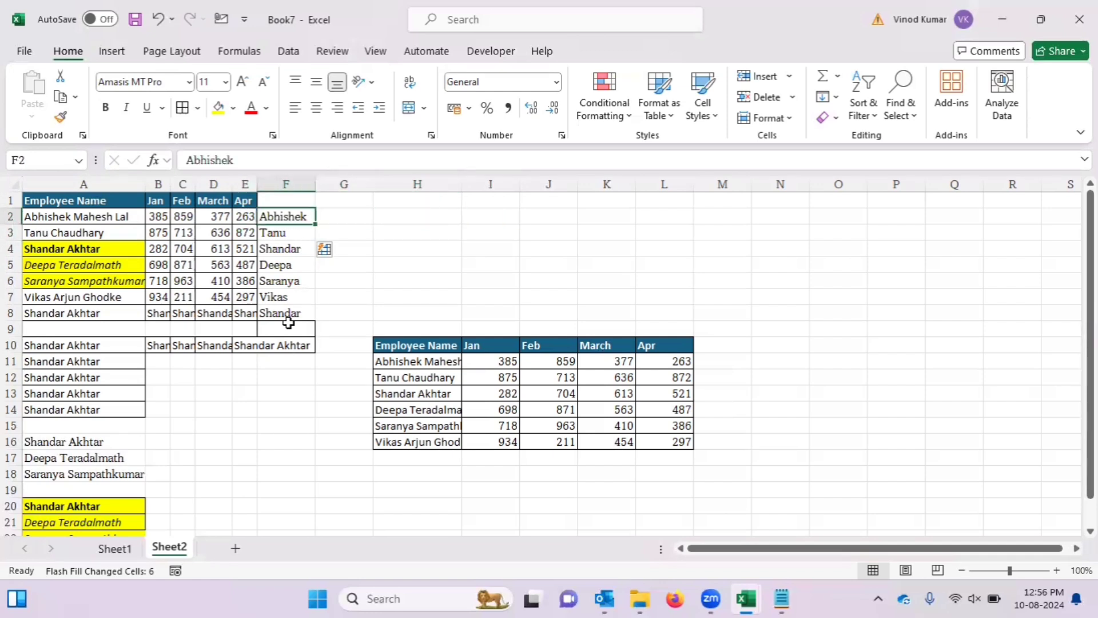
Find the next occurrence of 282 in the sheet, starting the search from cell A2
{"action": "key", "text": "Left"}
{"action": "key", "text": "Left"}
{"action": "key", "text": "Left"}
{"action": "key", "text": "Left"}
{"action": "key", "text": "Left"}
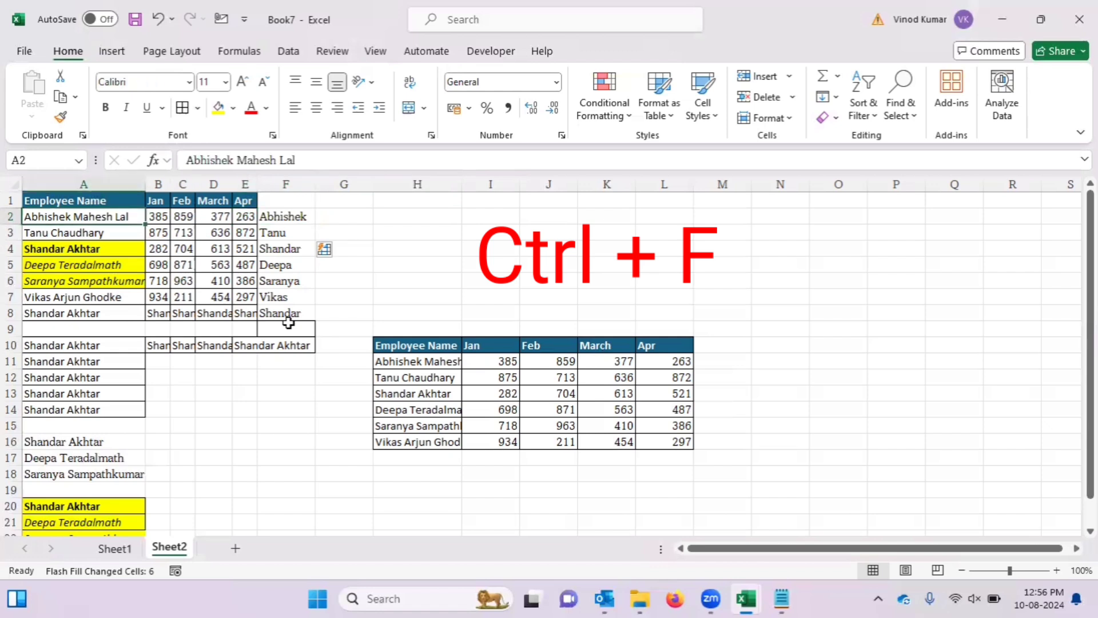
{"action": "key", "text": "ctrl+f"}
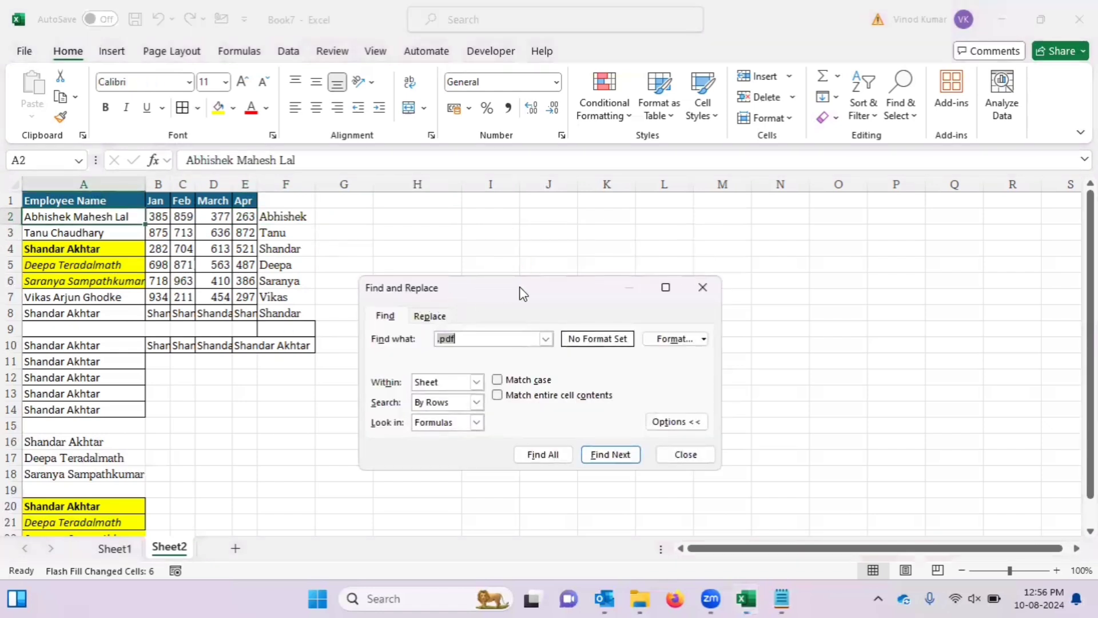
{"action": "left_click_drag", "start_coordinate": [522, 294], "coordinate": [542, 276]}
{"action": "left_click", "coordinate": [516, 315]}
{"action": "key", "text": "BackSpace"}
{"action": "key", "text": "BackSpace"}
{"action": "key", "text": "BackSpace"}
{"action": "key", "text": "BackSpace"}
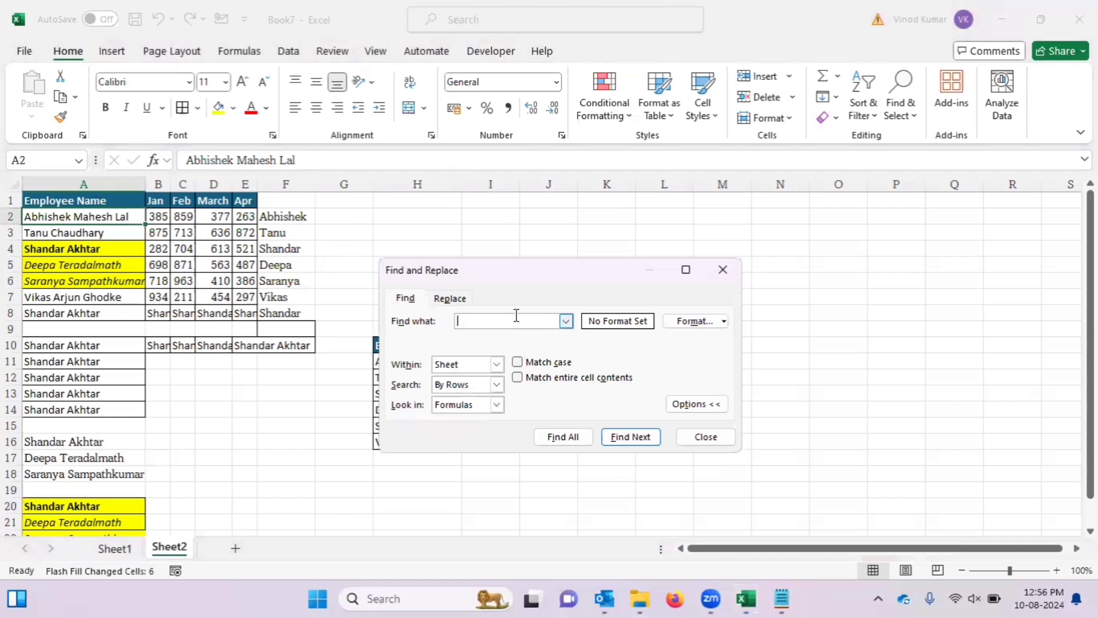
{"action": "type", "text": "282"}
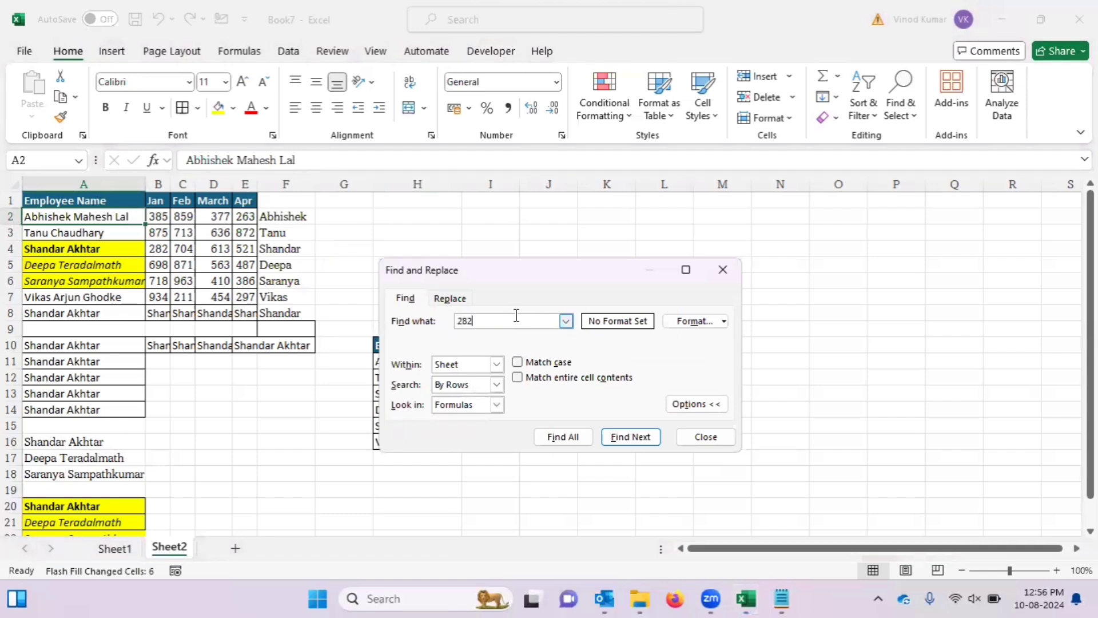
{"action": "left_click", "coordinate": [626, 437]}
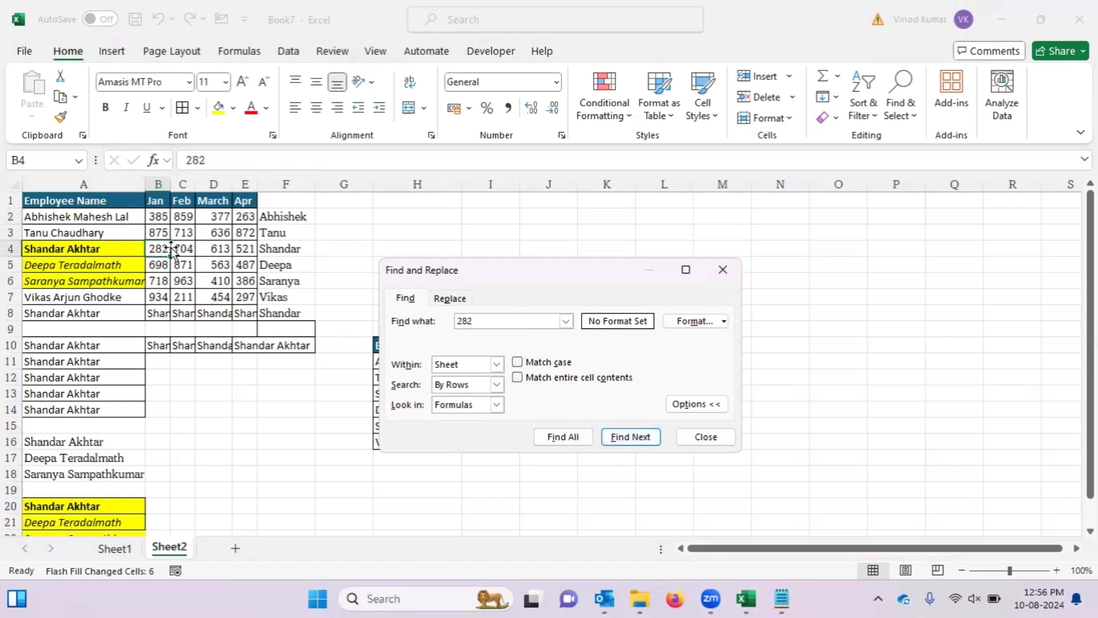
List all cells containing 282, visit the matches in I13 and B4, and close the search
{"action": "left_click", "coordinate": [566, 437]}
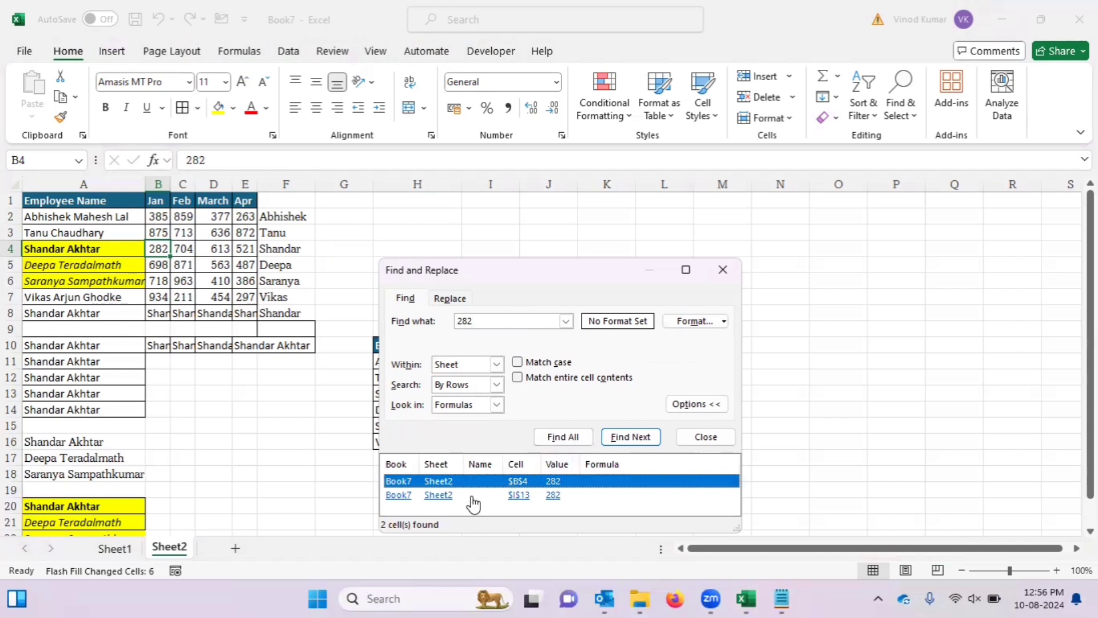
{"action": "left_click", "coordinate": [588, 495]}
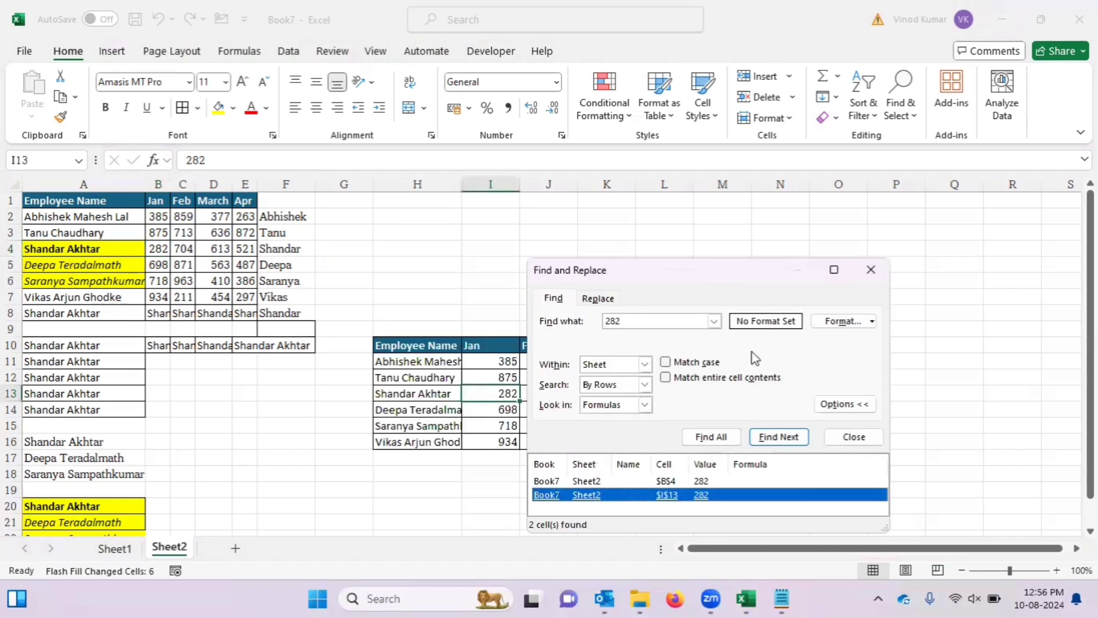
{"action": "left_click_drag", "start_coordinate": [741, 282], "coordinate": [836, 153]}
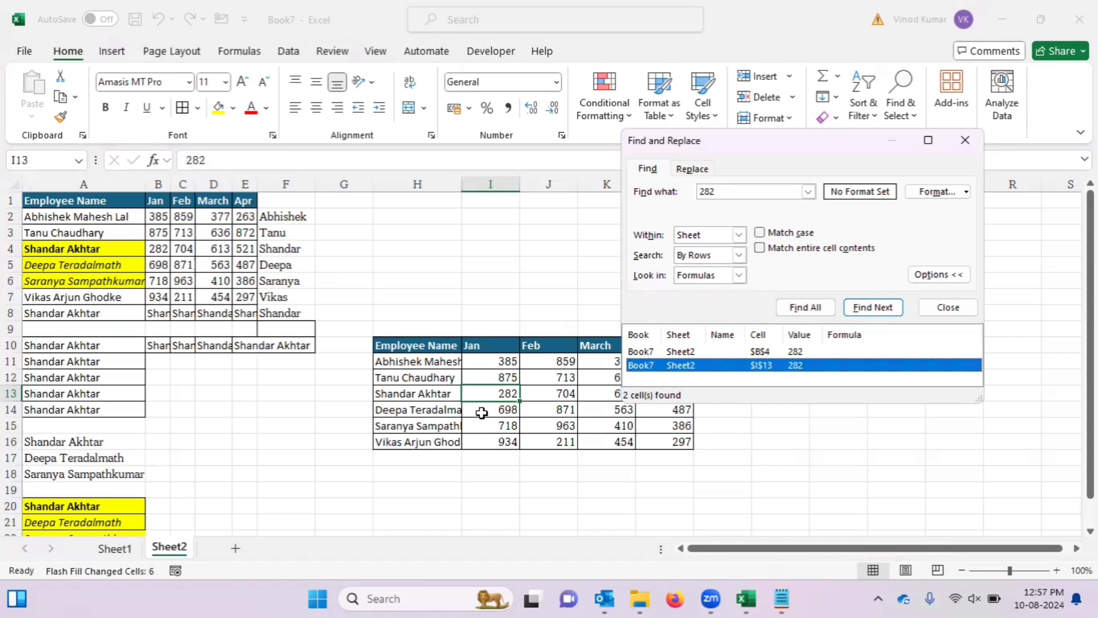
{"action": "left_click", "coordinate": [766, 353]}
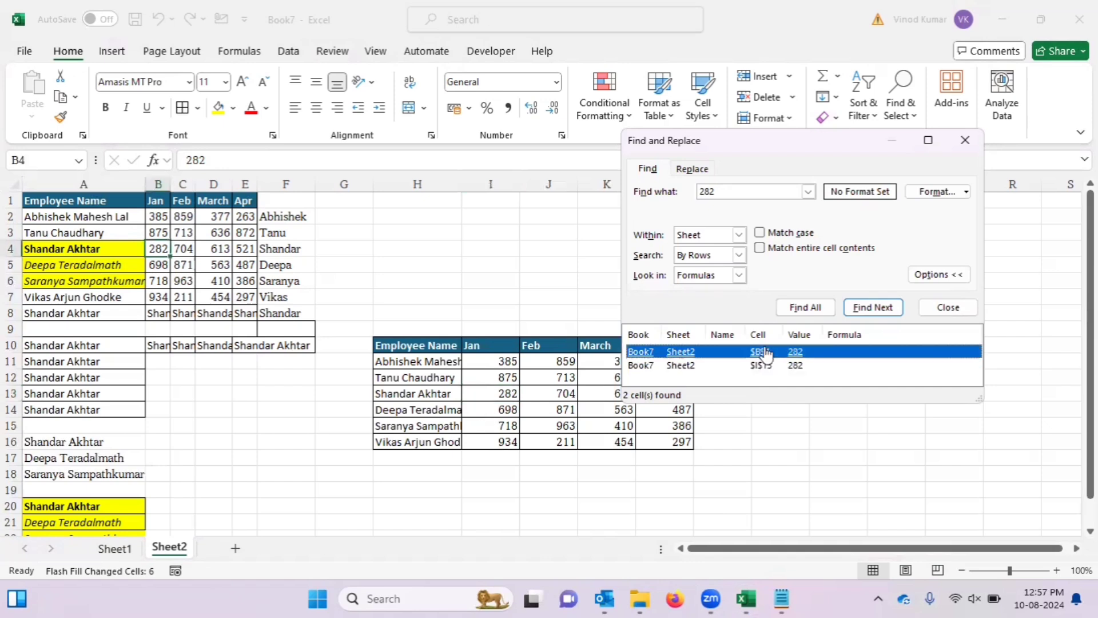
{"action": "left_click", "coordinate": [965, 140]}
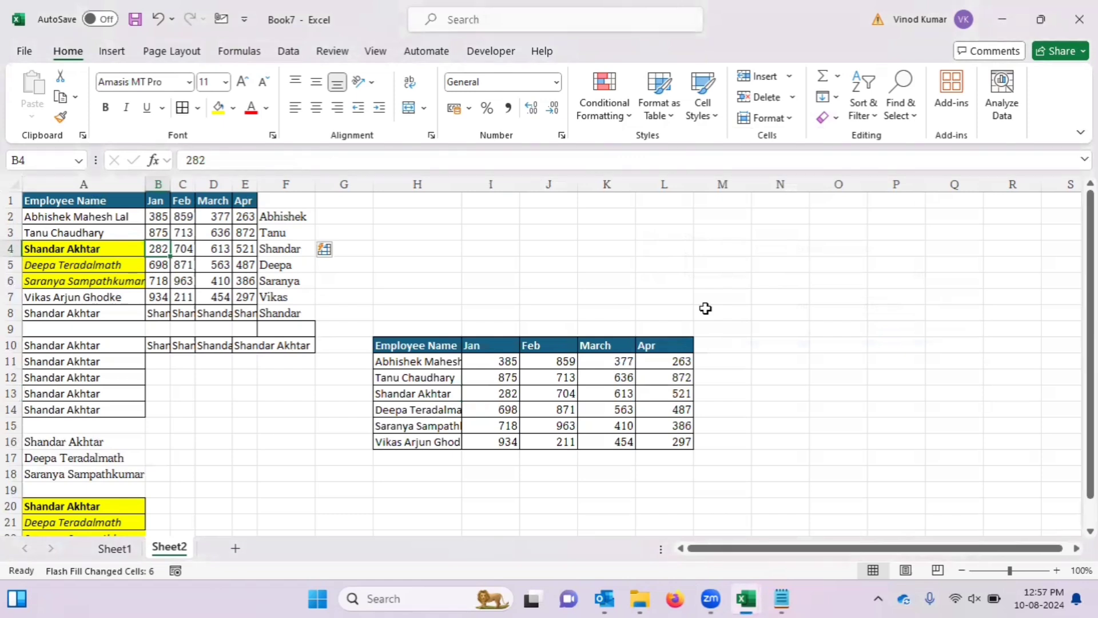
View the Go To Special selection options and close them without selecting anything
{"action": "key", "text": "ctrl+g"}
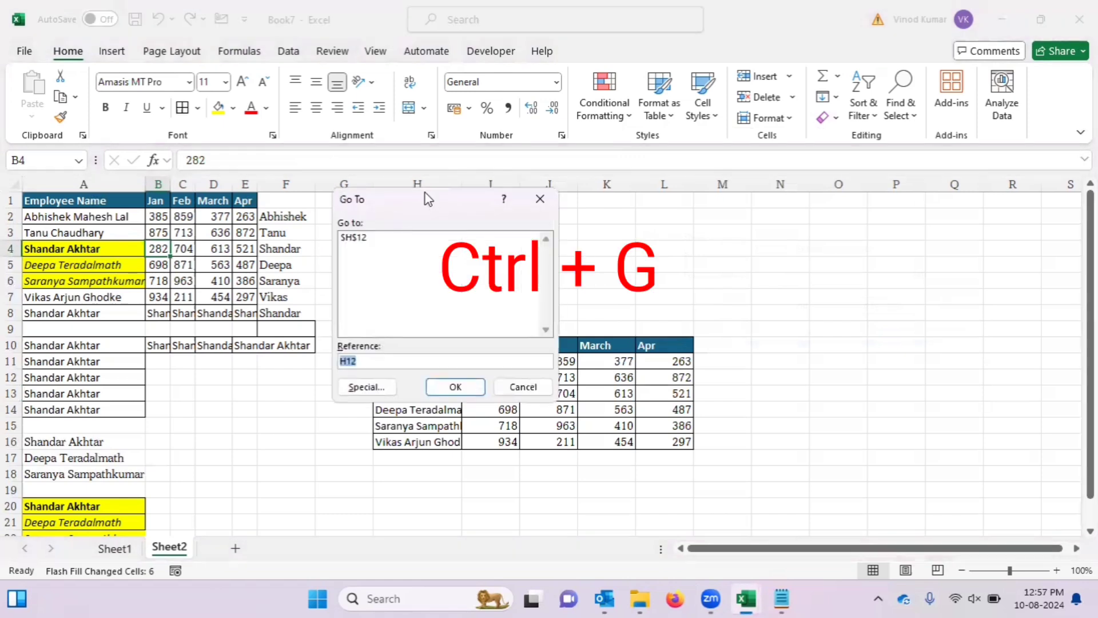
{"action": "left_click_drag", "start_coordinate": [426, 199], "coordinate": [607, 206]}
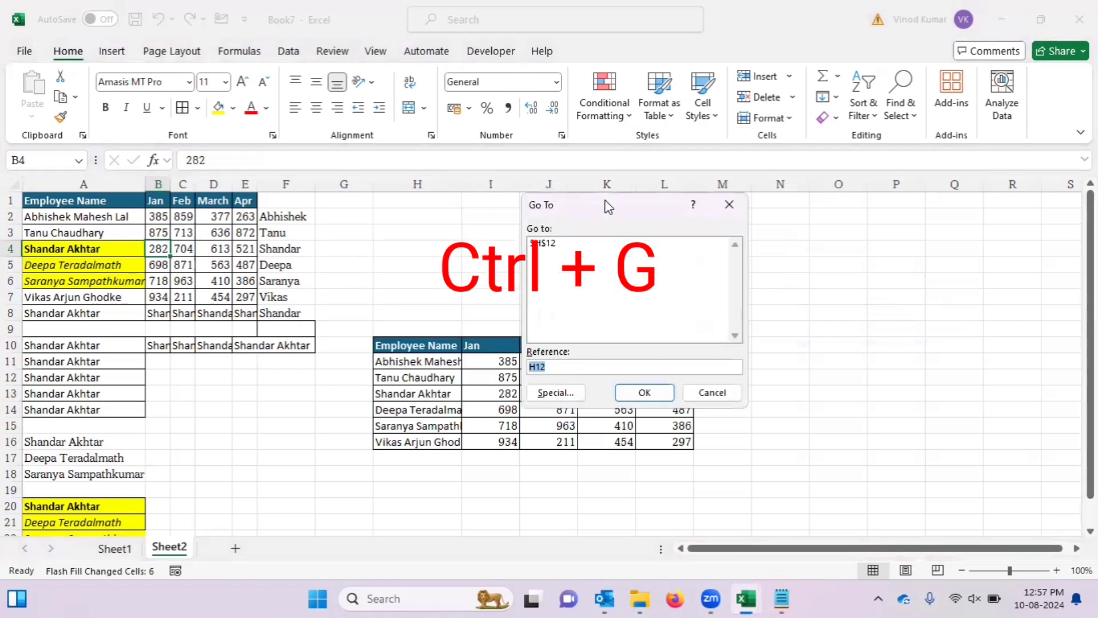
{"action": "left_click", "coordinate": [557, 394]}
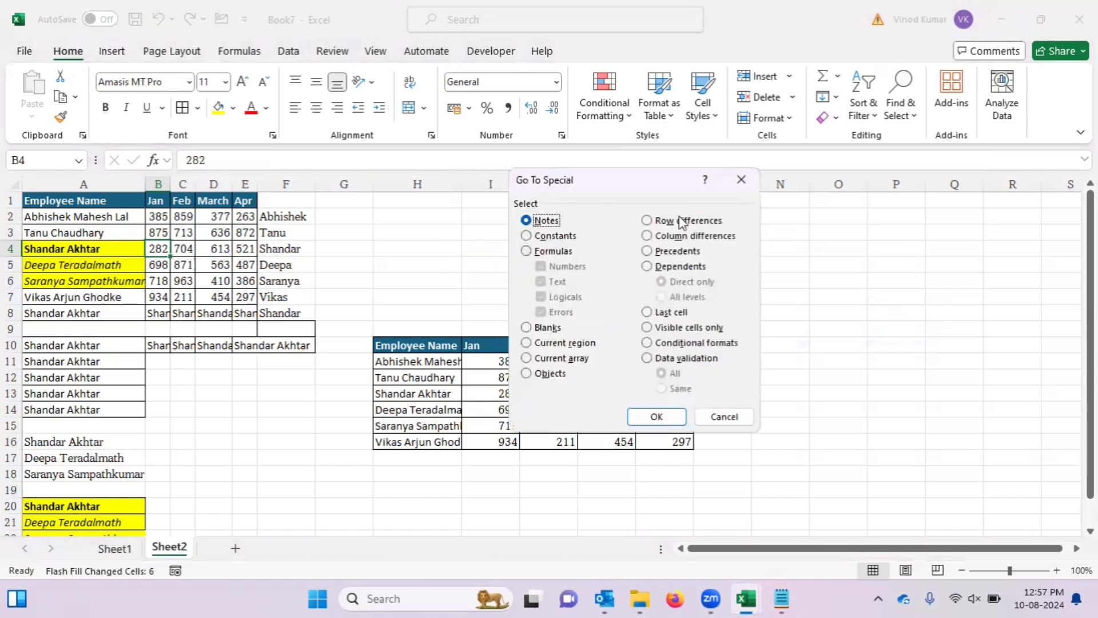
{"action": "left_click", "coordinate": [724, 417]}
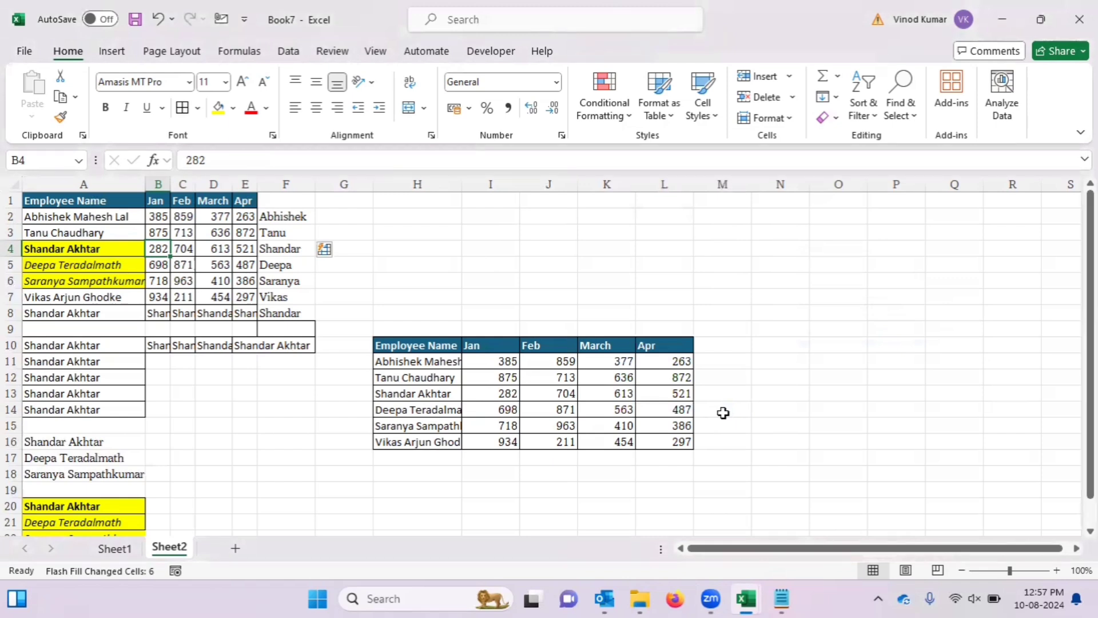
Replace 282 with 100 in cells B4 and I13, and try to replace all remaining occurrences in the sheet
{"action": "key", "text": "ctrl+h"}
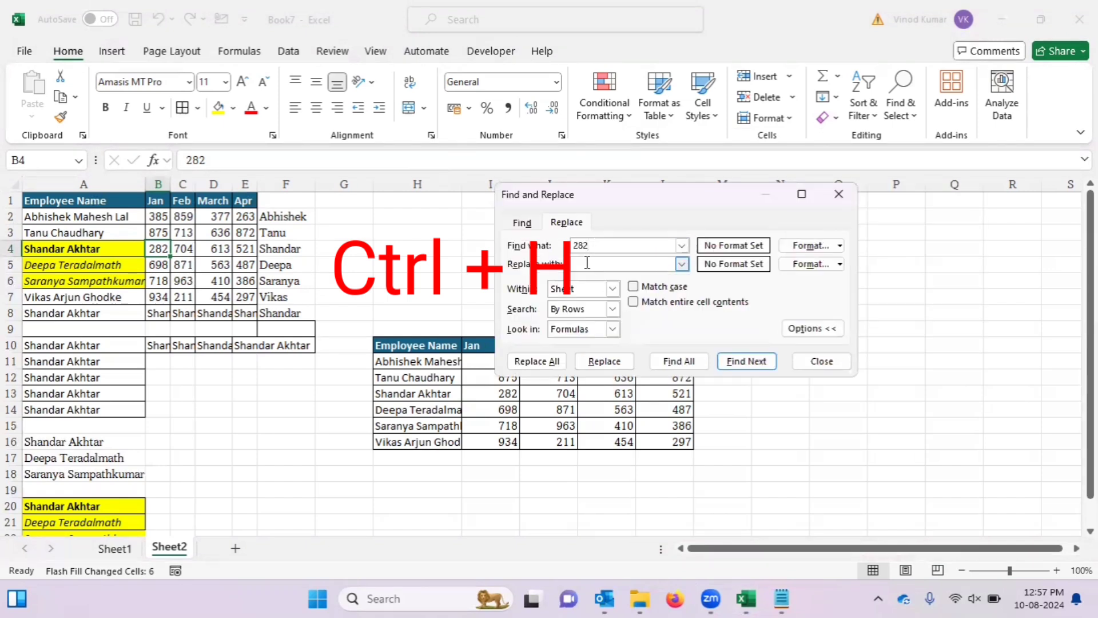
{"action": "type", "text": "100"}
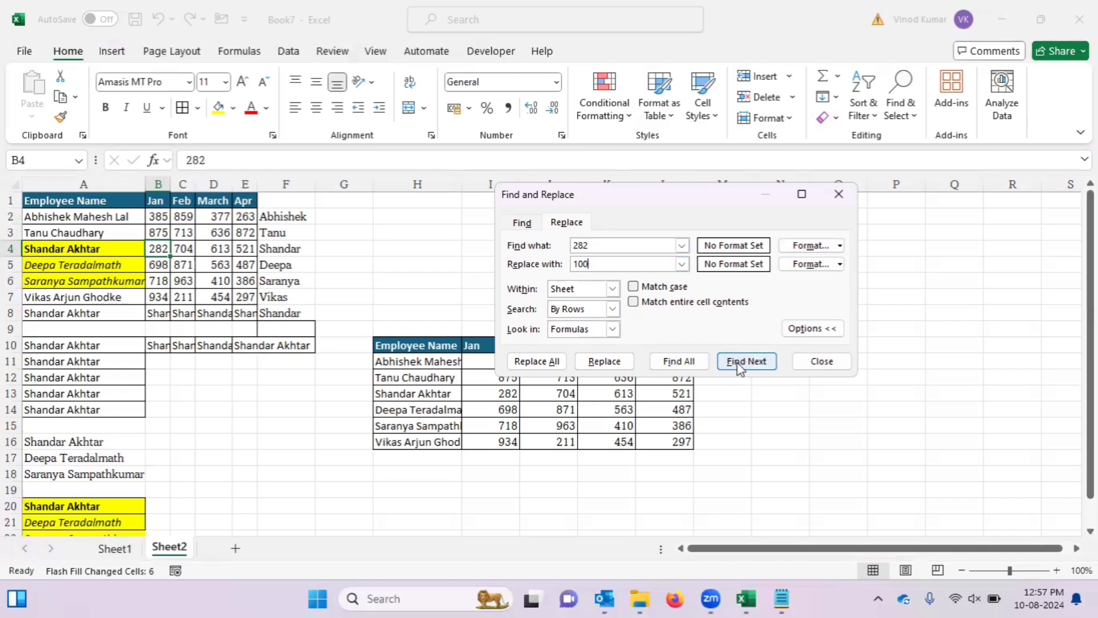
{"action": "left_click", "coordinate": [608, 366]}
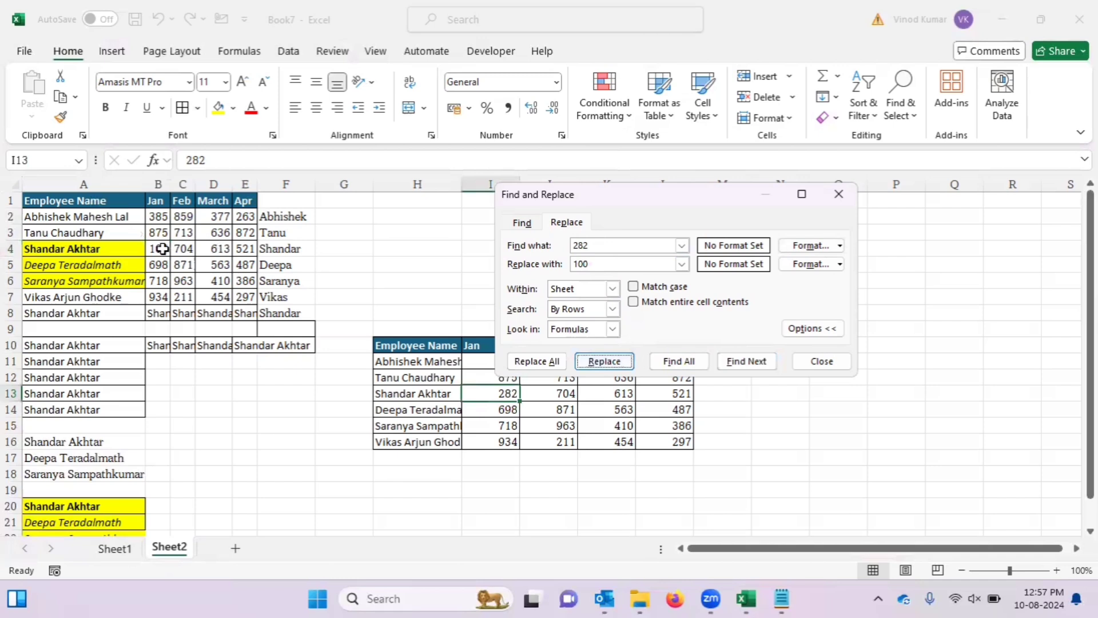
{"action": "left_click", "coordinate": [493, 397]}
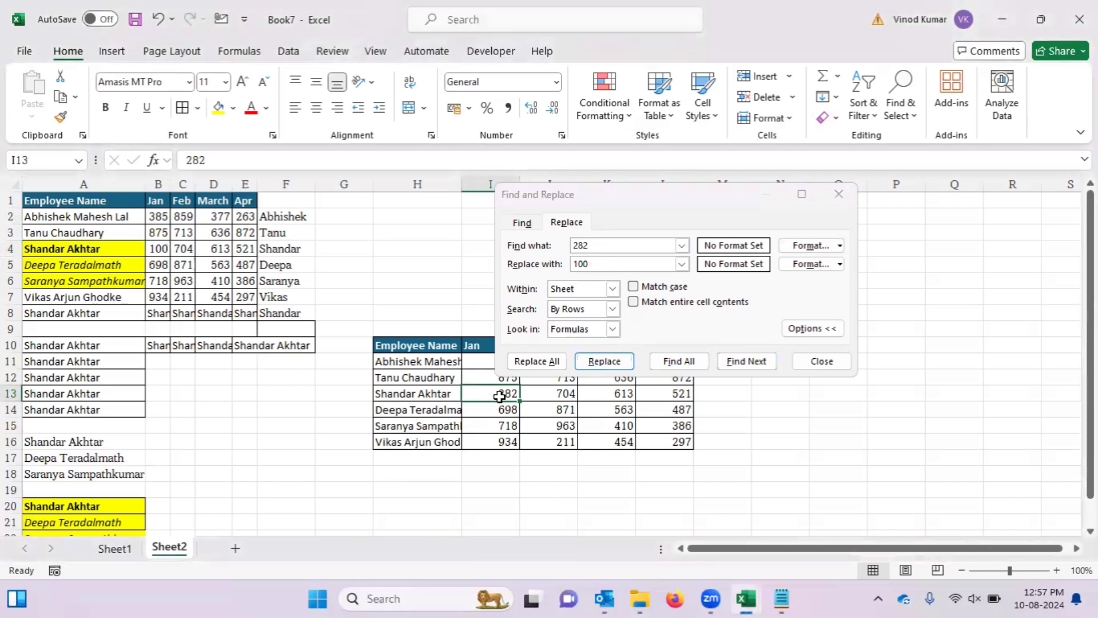
{"action": "left_click", "coordinate": [606, 362]}
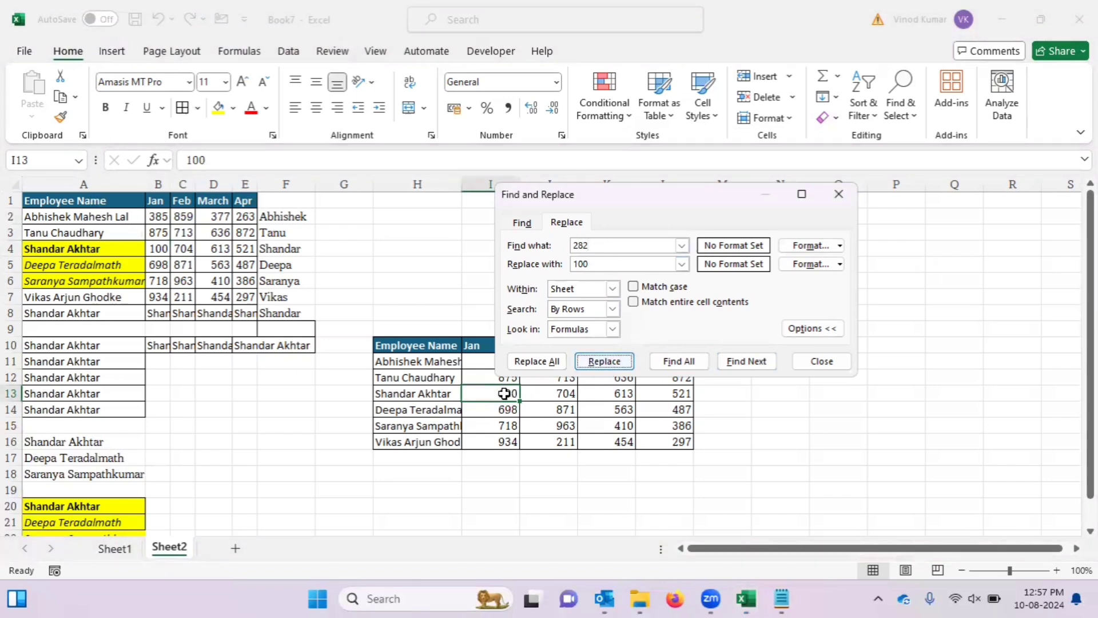
{"action": "left_click", "coordinate": [537, 362]}
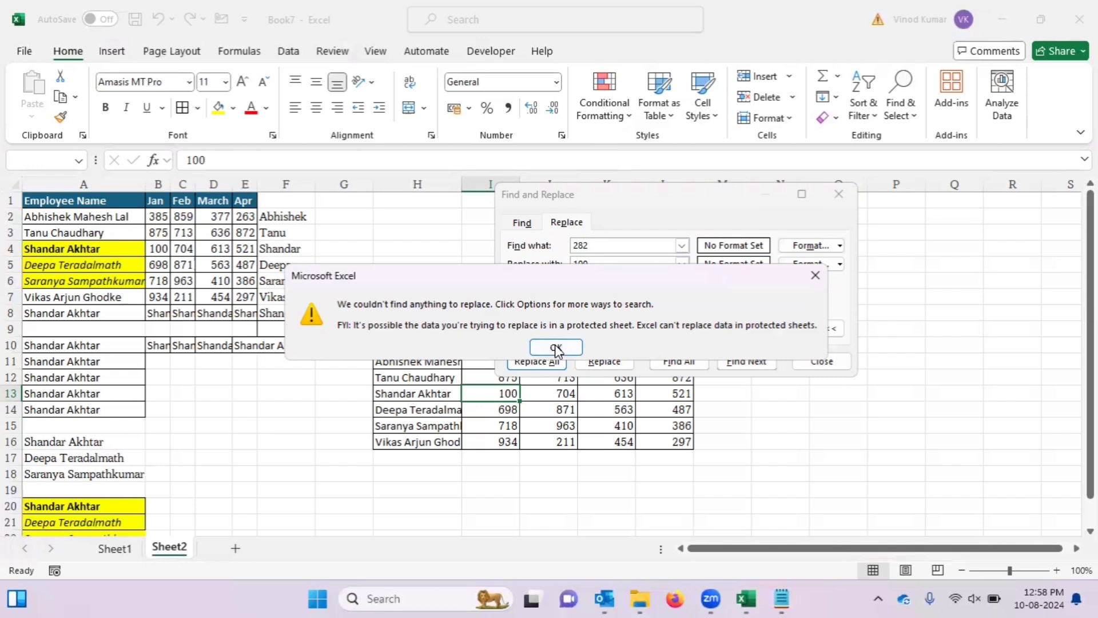
{"action": "left_click", "coordinate": [555, 347]}
{"action": "left_click", "coordinate": [820, 360]}
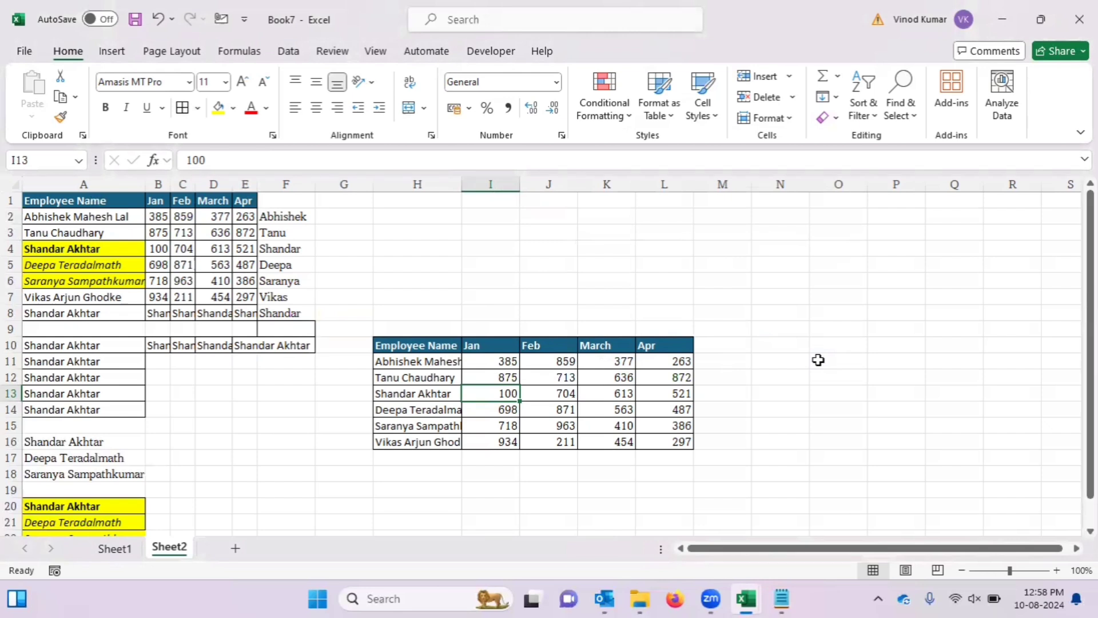
View the hyperlink insertion options for the employee name in cell H12 and close them without adding a link
{"action": "left_click", "coordinate": [445, 390]}
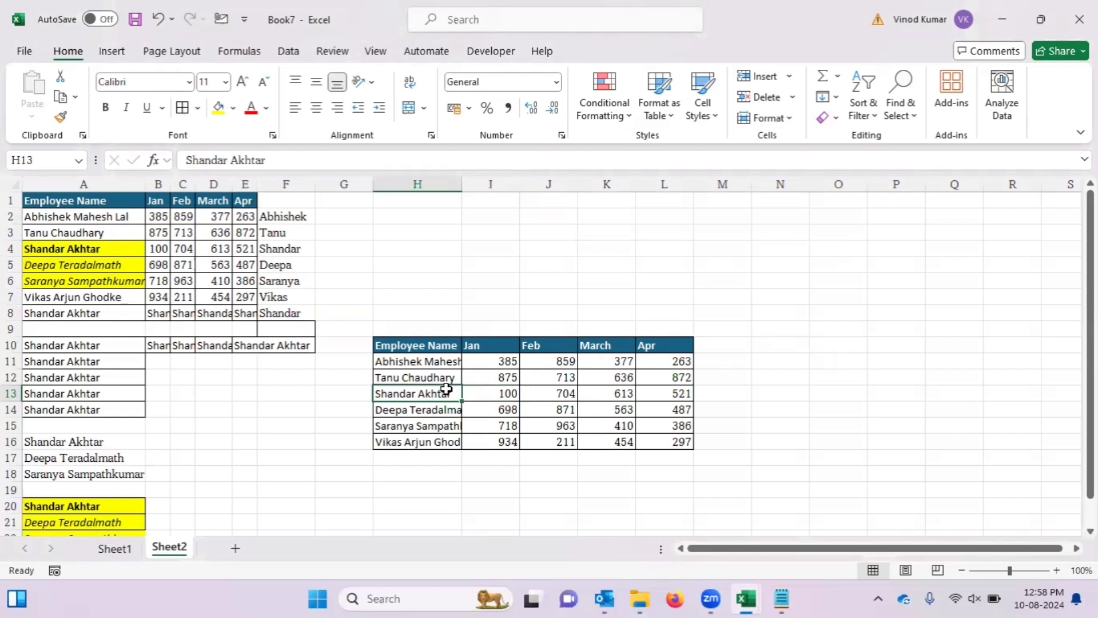
{"action": "key", "text": "Down"}
{"action": "key", "text": "Down"}
{"action": "key", "text": "Up"}
{"action": "key", "text": "Up"}
{"action": "key", "text": "Up"}
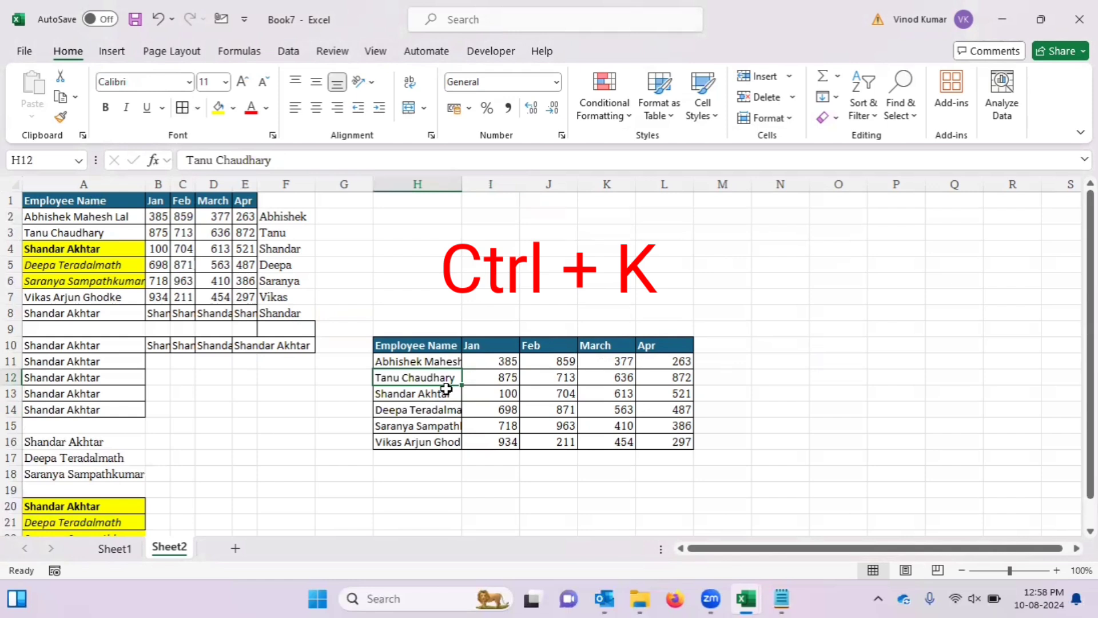
{"action": "key", "text": "Down"}
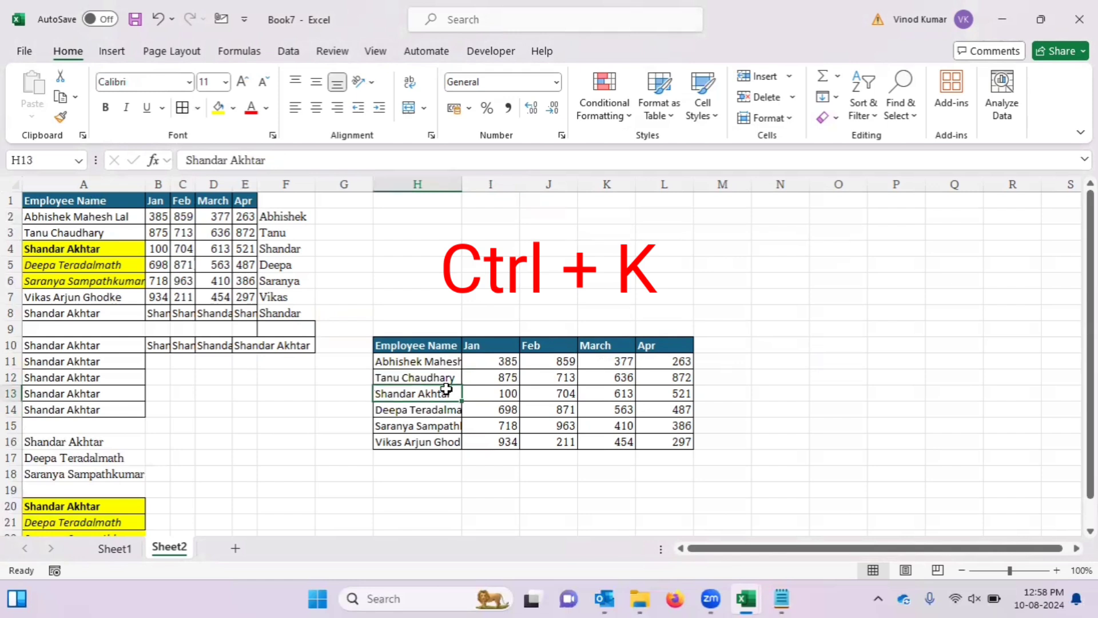
{"action": "key", "text": "Up"}
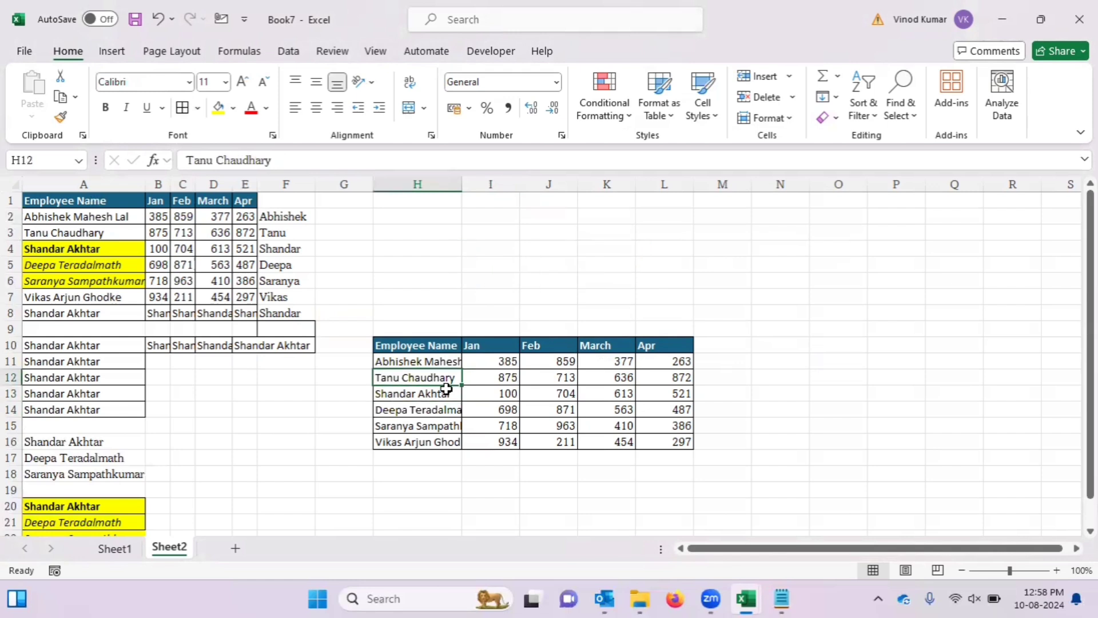
{"action": "key", "text": "ctrl+k"}
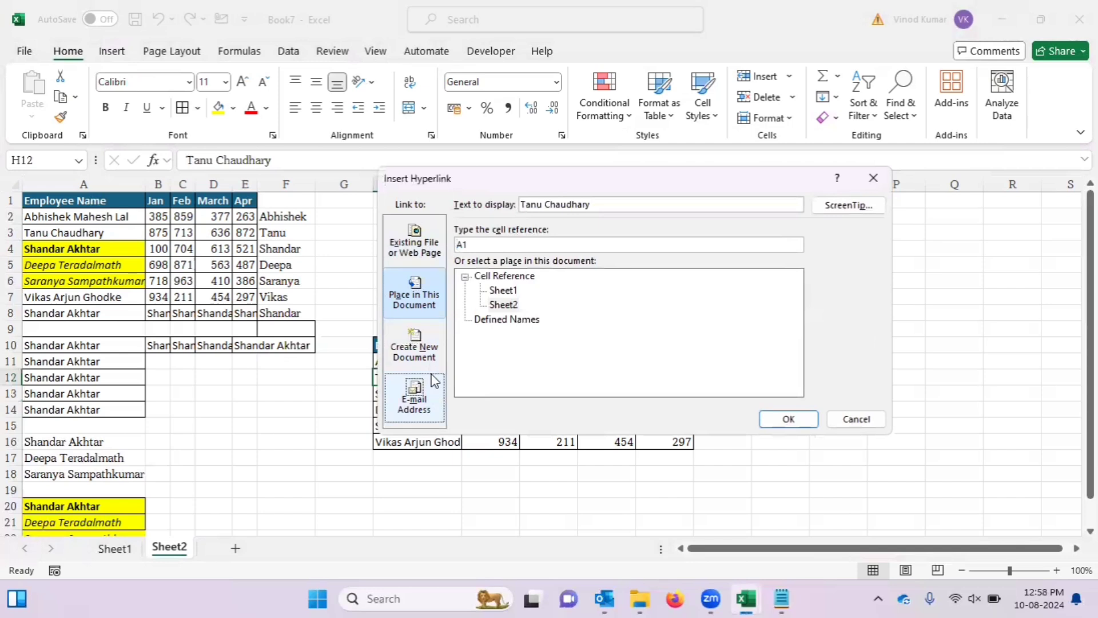
{"action": "left_click", "coordinate": [874, 178]}
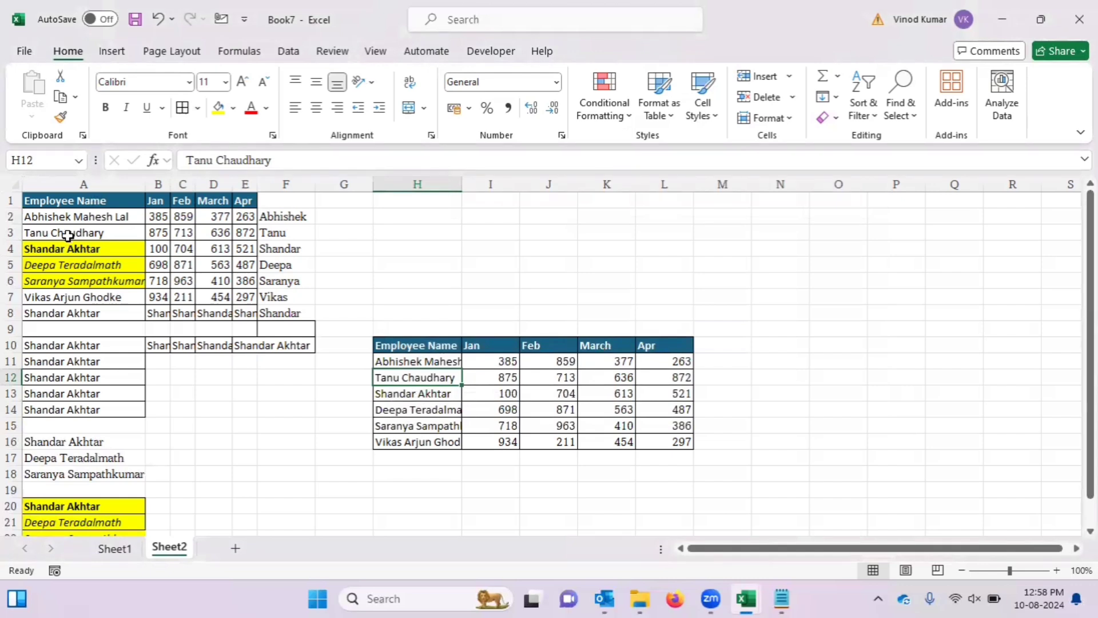
Convert the employee data in A1:F8 into a table with headers
{"action": "left_click", "coordinate": [110, 247]}
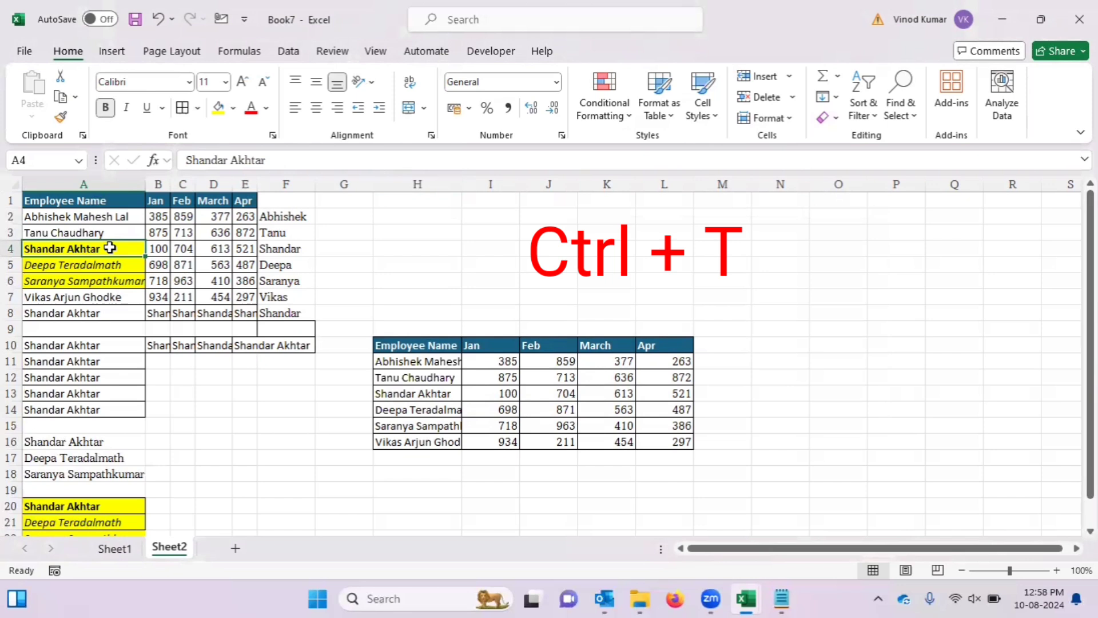
{"action": "key", "text": "ctrl+t"}
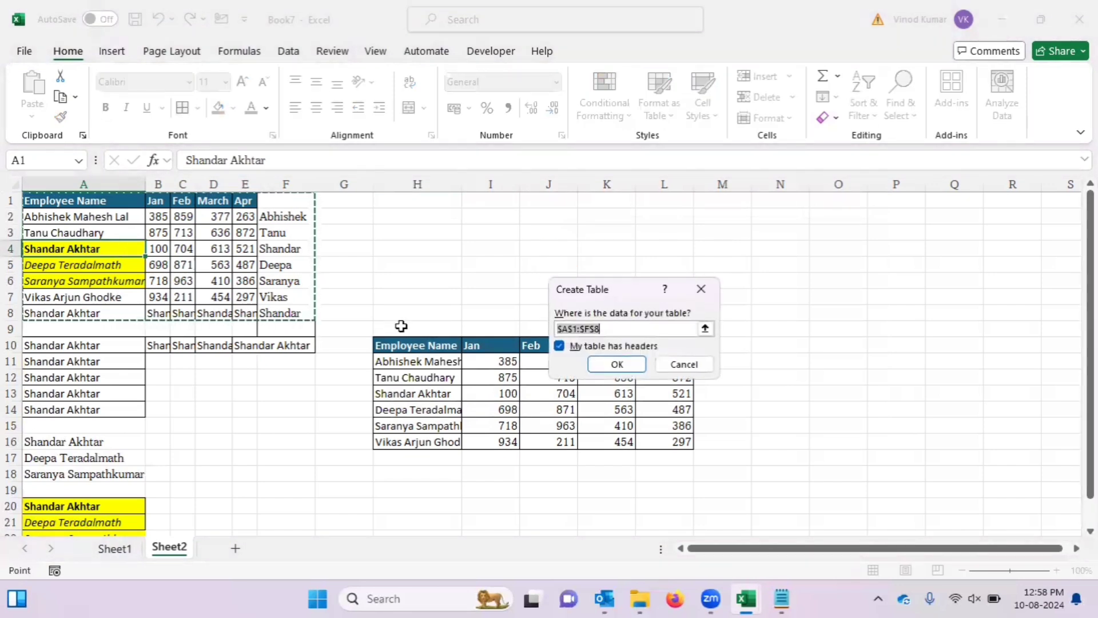
{"action": "left_click", "coordinate": [611, 362]}
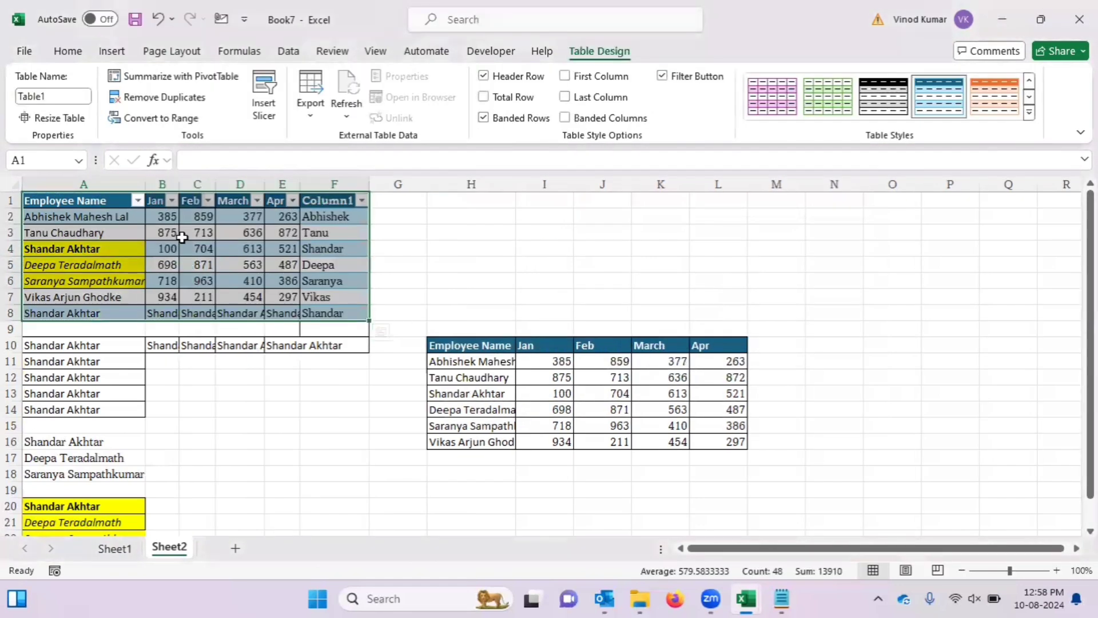
{"action": "left_click", "coordinate": [197, 217]}
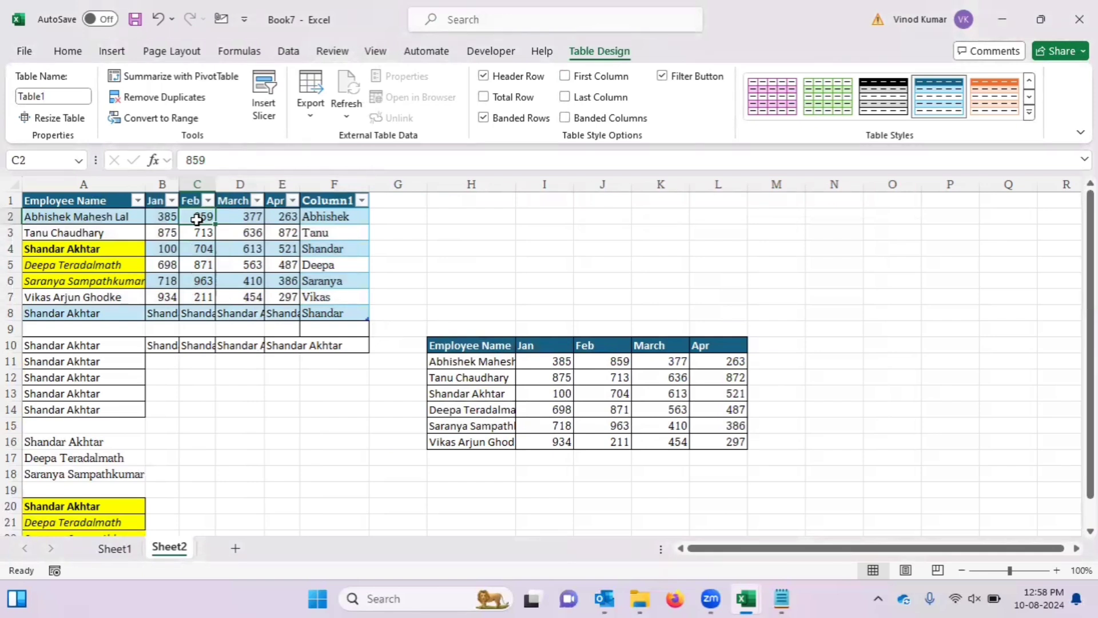
Undo the table conversion of the employee data, redo it, and undo it again
{"action": "key", "text": "ctrl+z"}
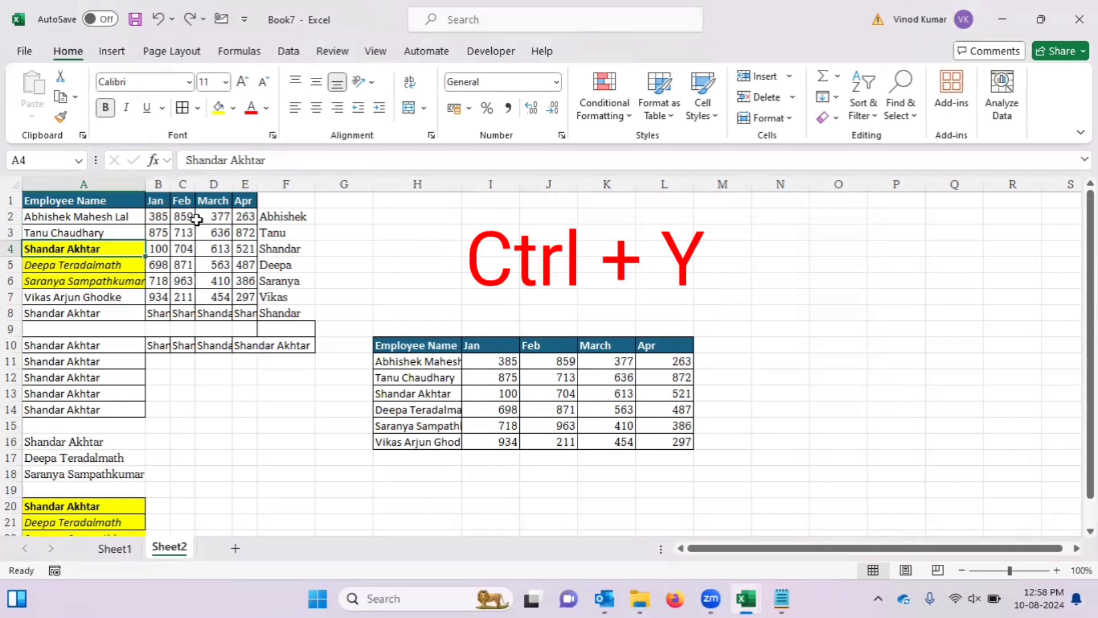
{"action": "key", "text": "ctrl+y"}
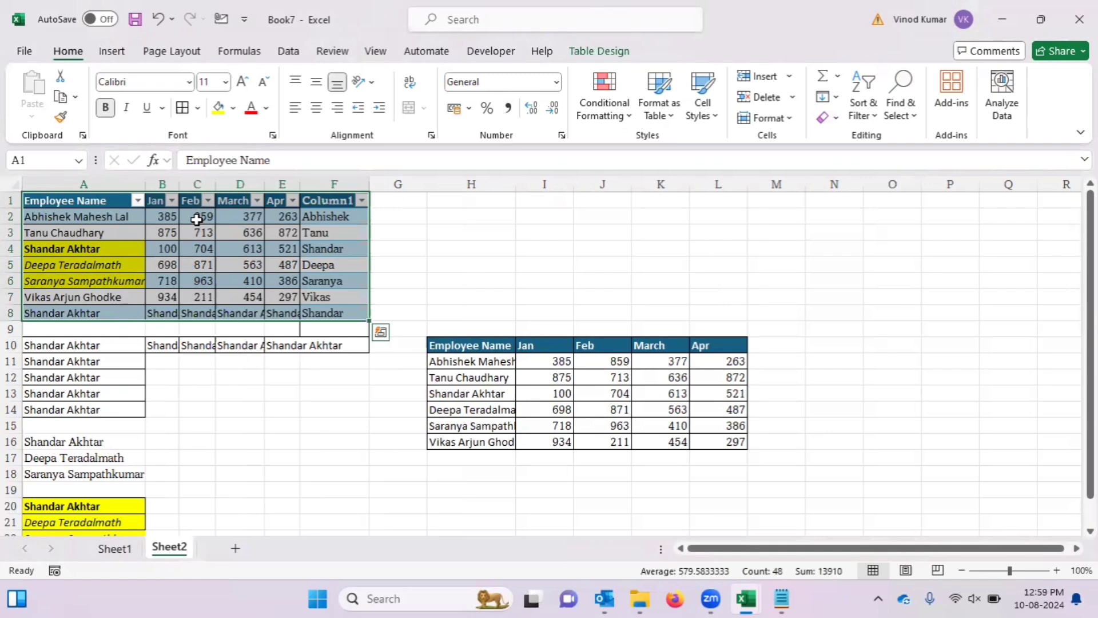
{"action": "key", "text": "Down"}
{"action": "key", "text": "Up"}
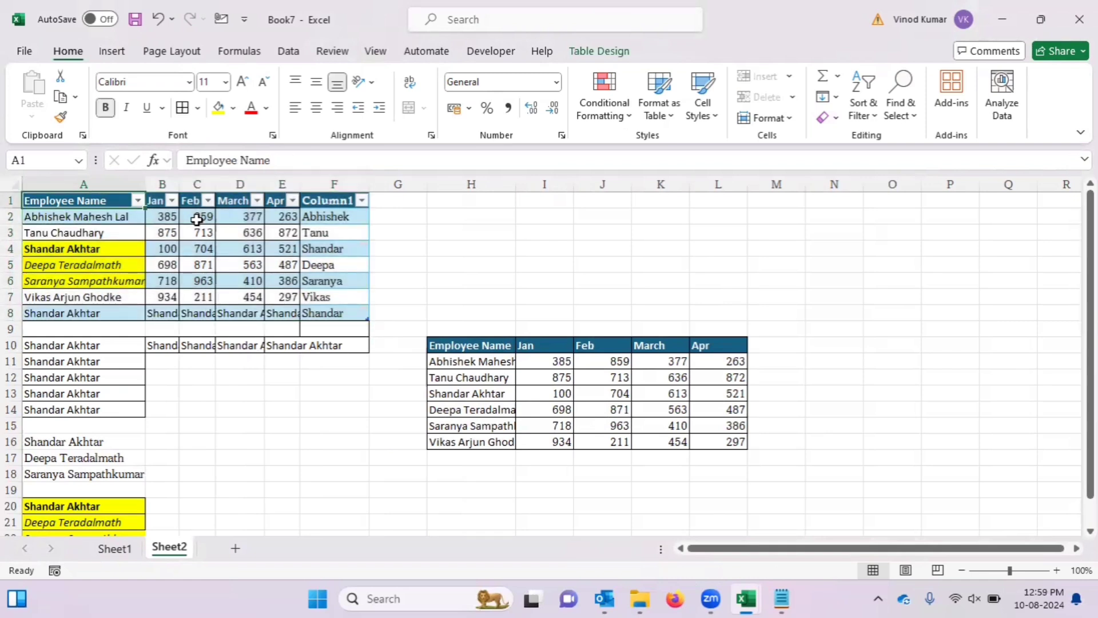
{"action": "key", "text": "ctrl+z"}
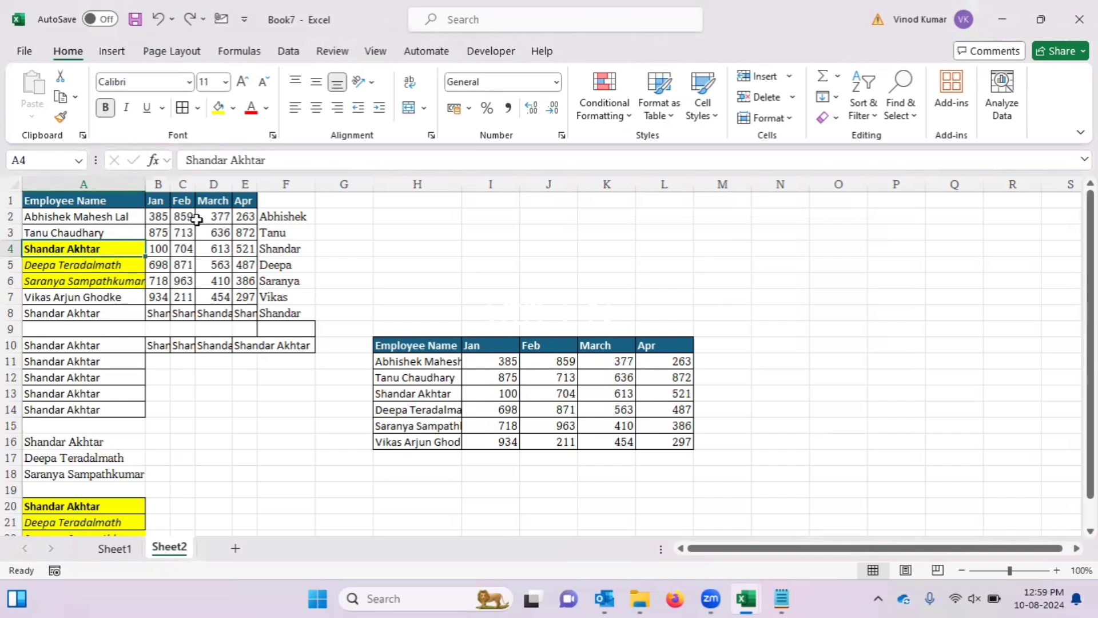
Create a new blank workbook and enter jkkl in cell H4
{"action": "key", "text": "ctrl+n"}
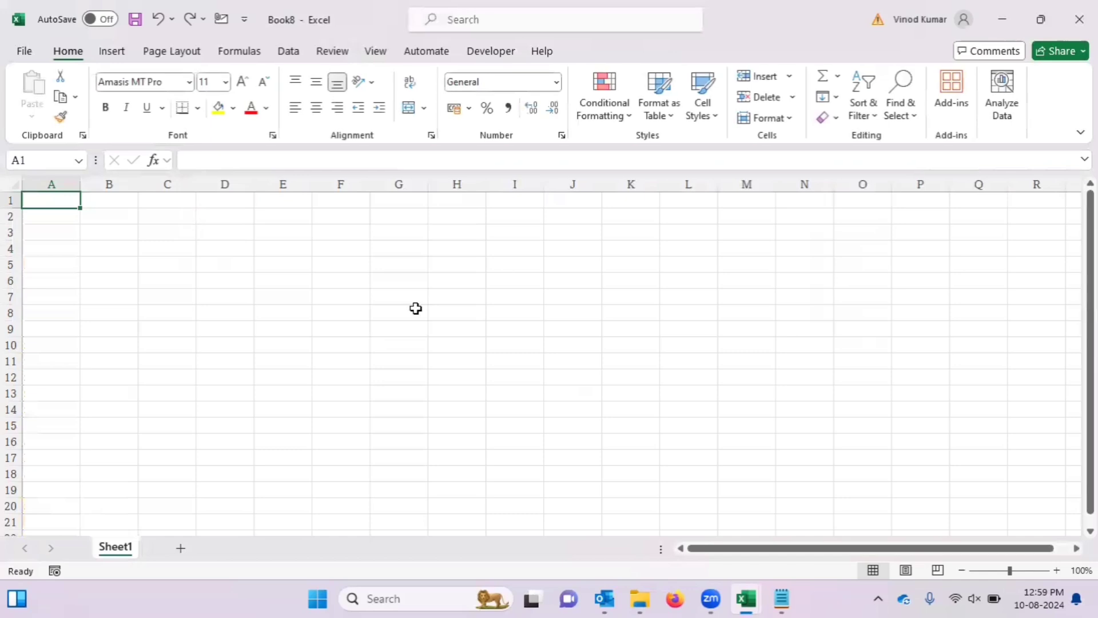
{"action": "left_click", "coordinate": [416, 309]}
{"action": "left_click", "coordinate": [414, 250]}
{"action": "left_click", "coordinate": [451, 250]}
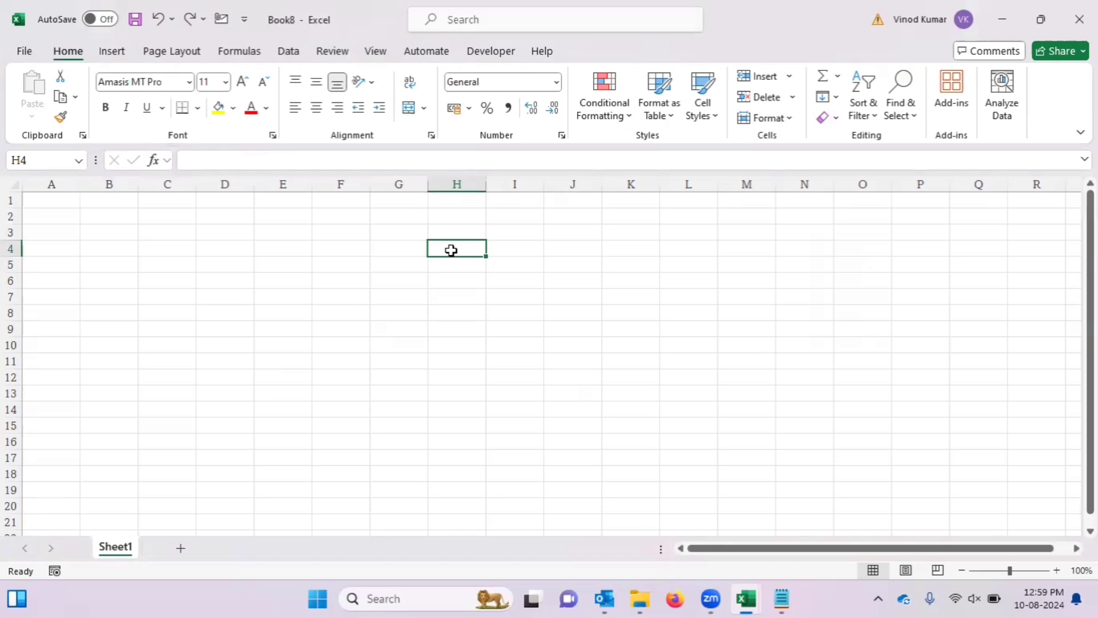
{"action": "type", "text": "jkkl"}
{"action": "key", "text": "Return"}
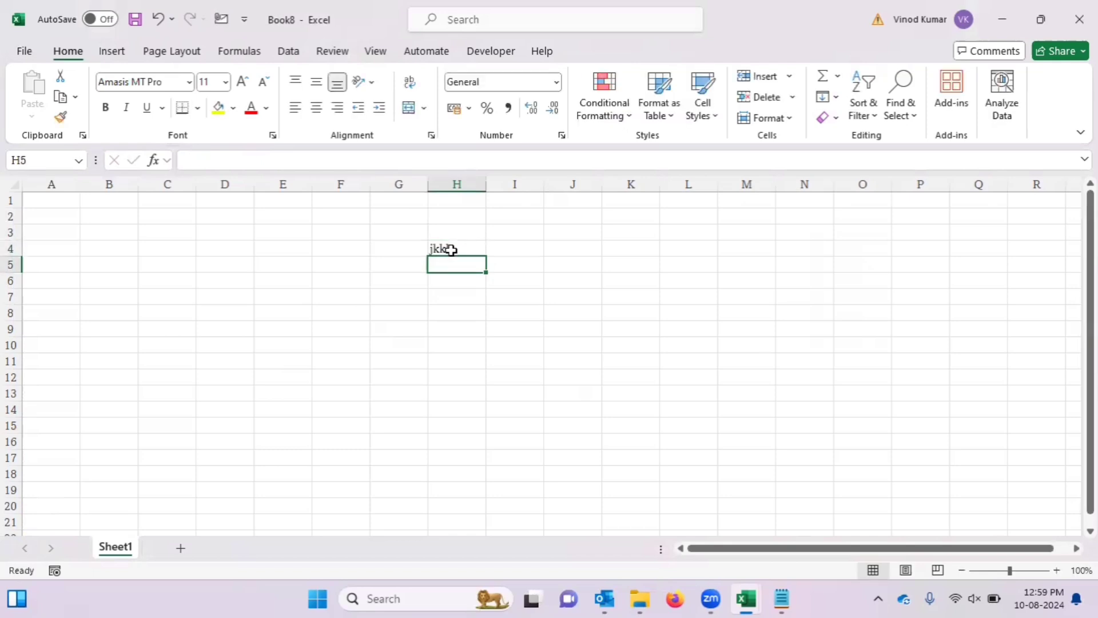
Close the new workbook without saving its changes
{"action": "key", "text": "ctrl+w"}
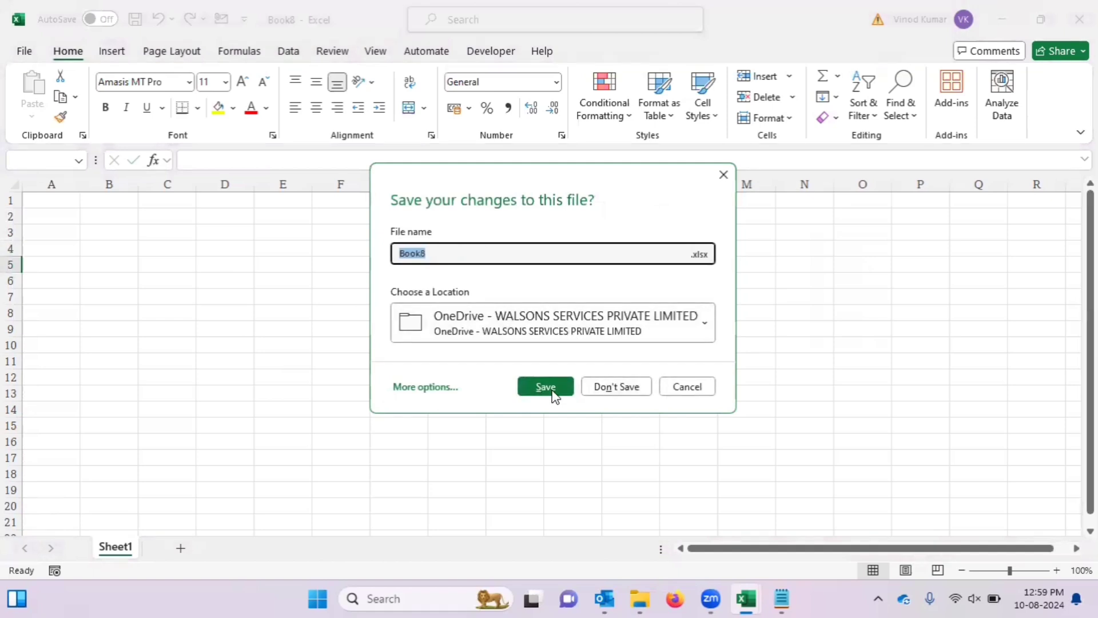
{"action": "left_click", "coordinate": [606, 389]}
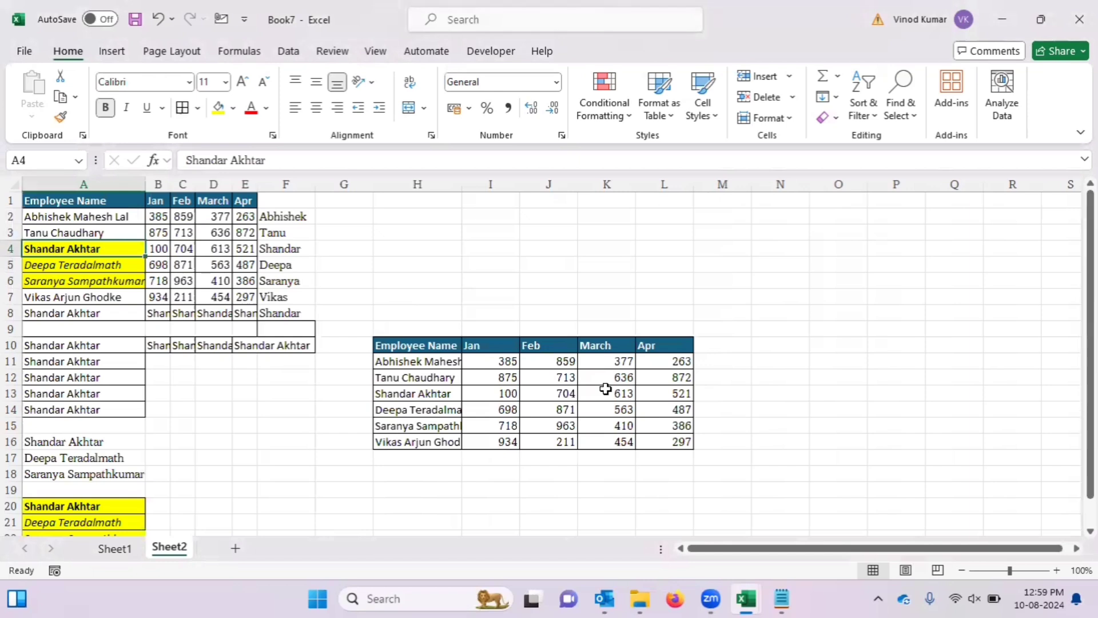
Browse the folders on Local Disk (D:) for a workbook to open, and cancel without opening one
{"action": "key", "text": "ctrl+o"}
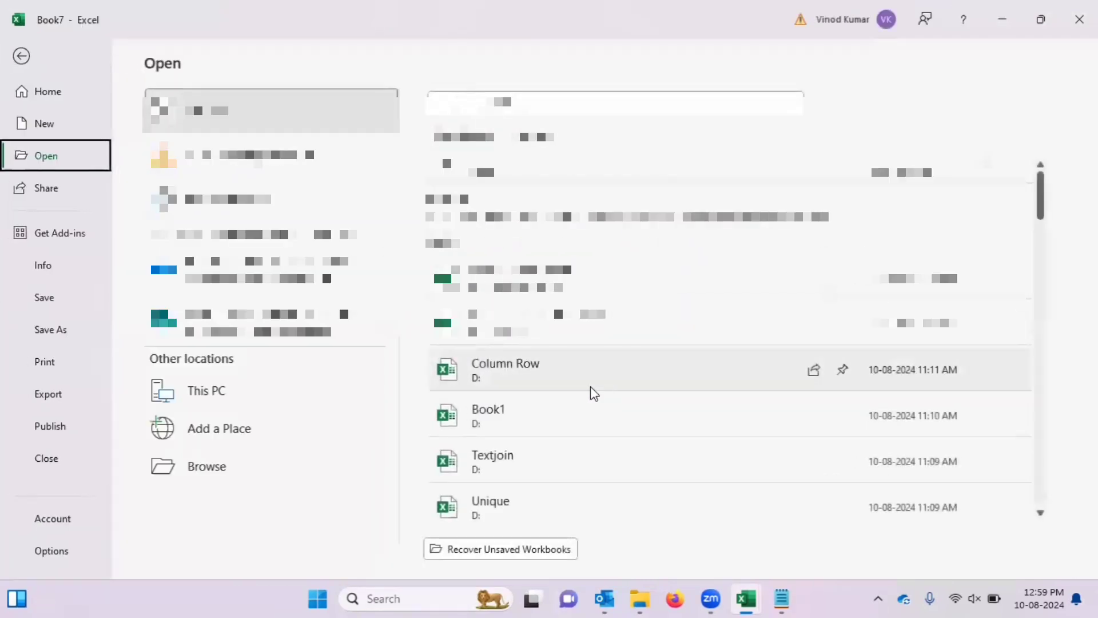
{"action": "left_click", "coordinate": [196, 475]}
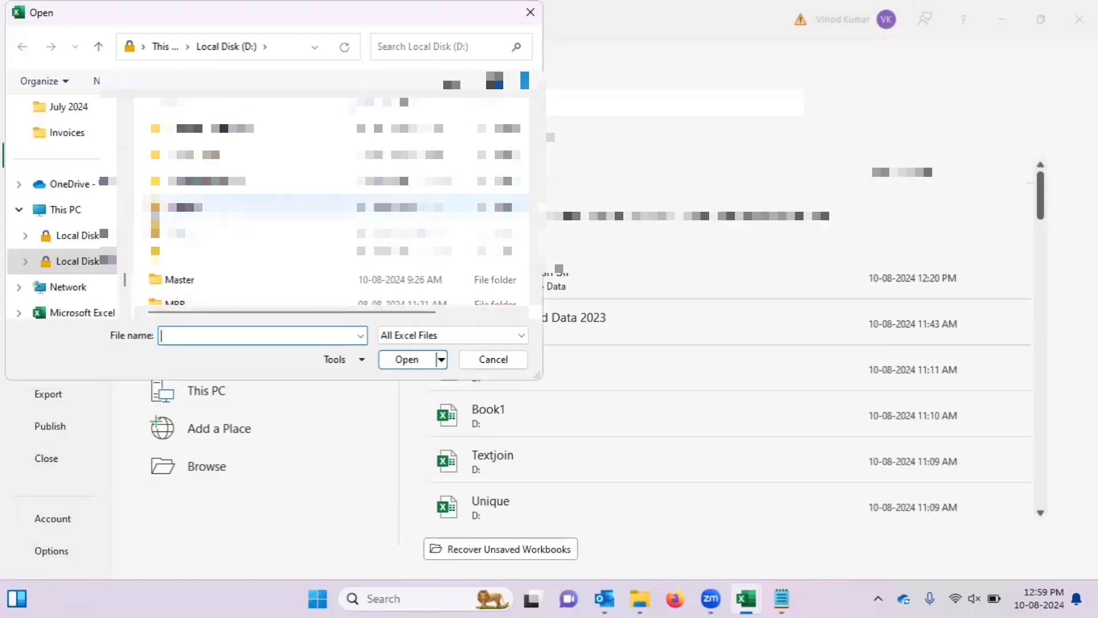
{"action": "left_click_drag", "start_coordinate": [126, 223], "coordinate": [126, 164]}
{"action": "left_click_drag", "start_coordinate": [126, 207], "coordinate": [123, 239]}
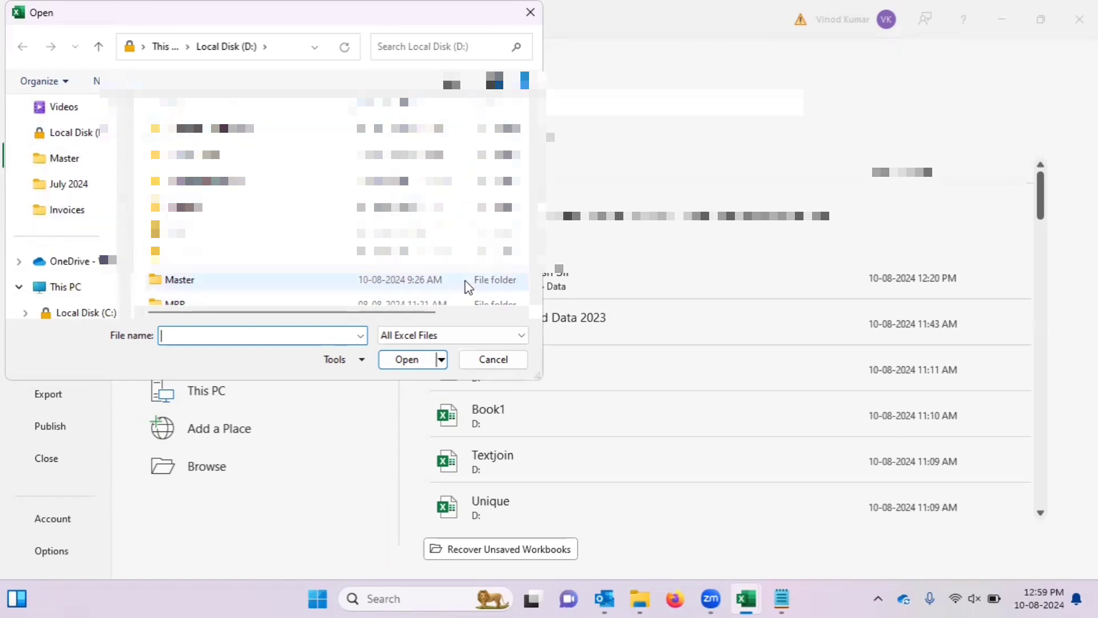
{"action": "left_click", "coordinate": [485, 364]}
{"action": "key", "text": "Escape"}
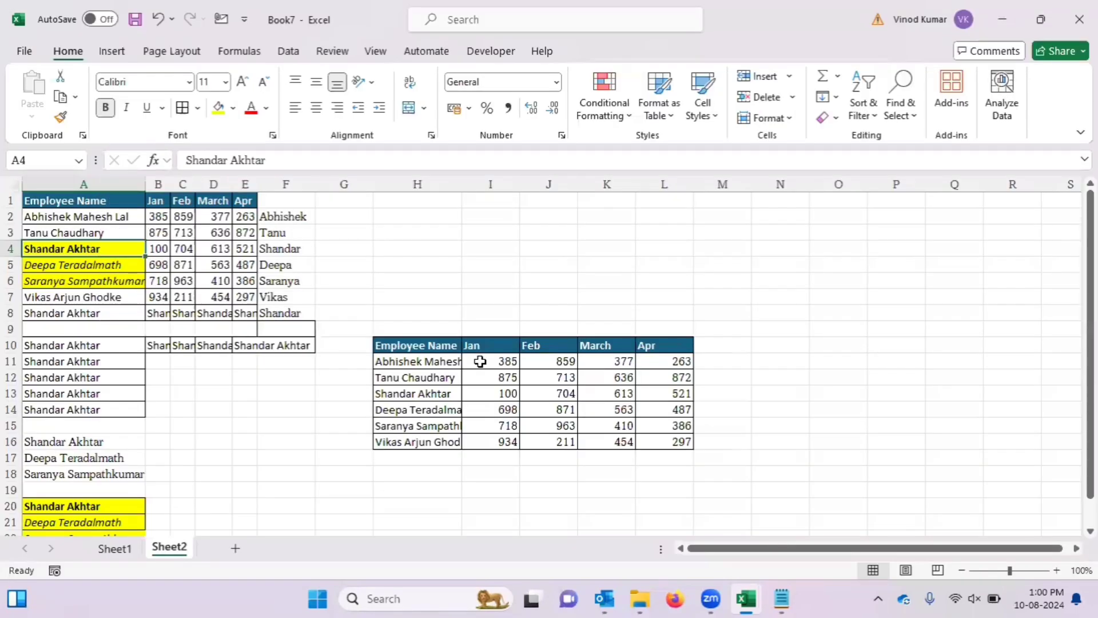
Preview both printed pages of Sheet2 and return to the worksheet without printing
{"action": "key", "text": "ctrl+p"}
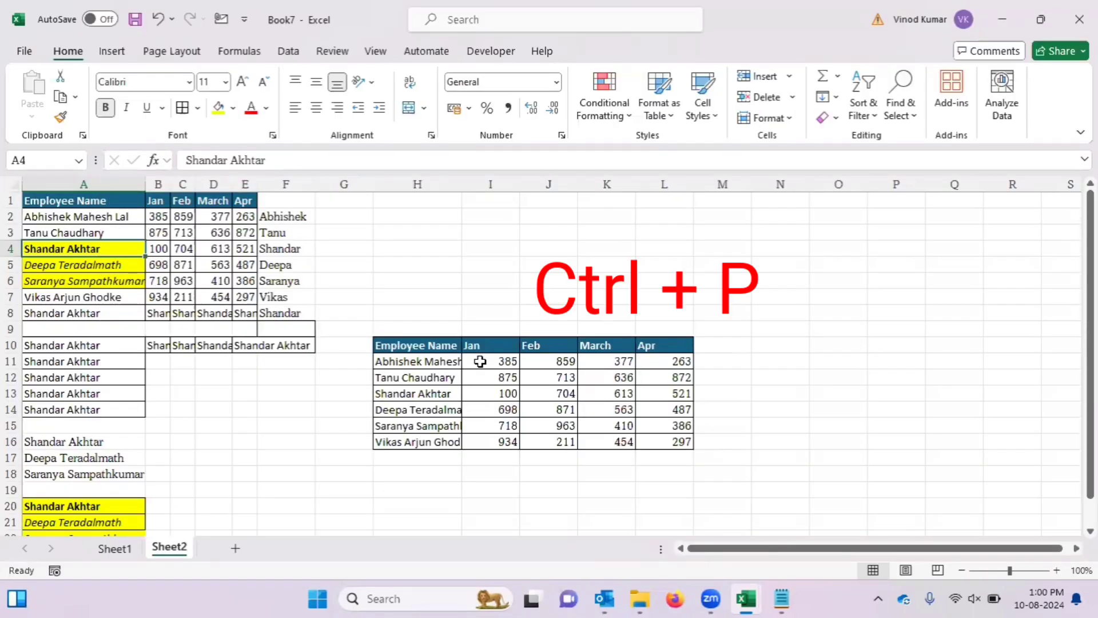
{"action": "left_click", "coordinate": [457, 329]}
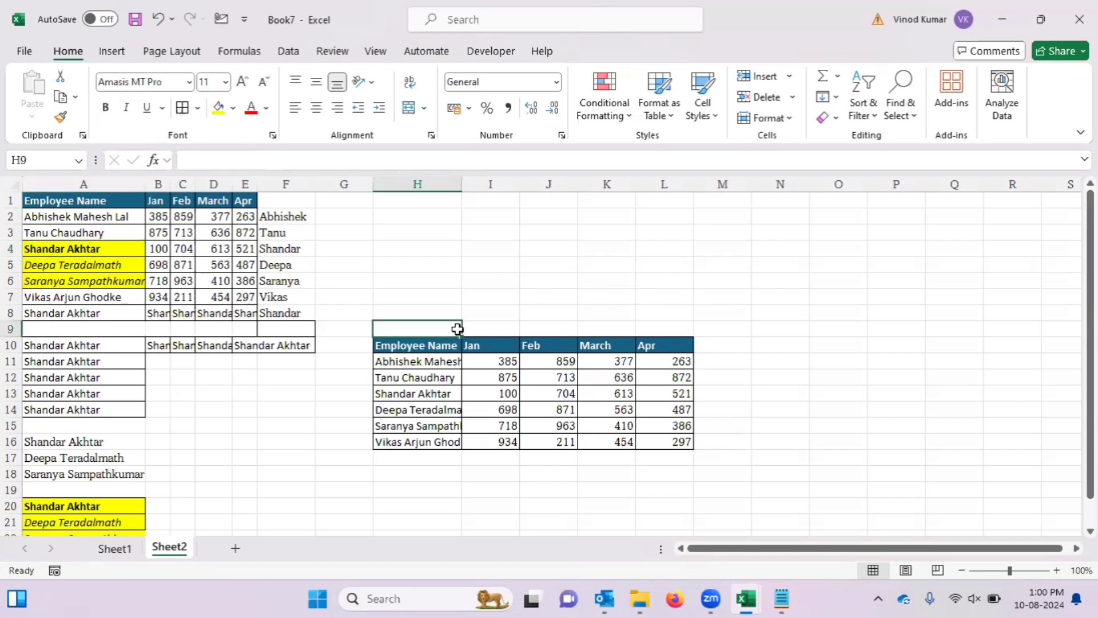
{"action": "left_click", "coordinate": [485, 302]}
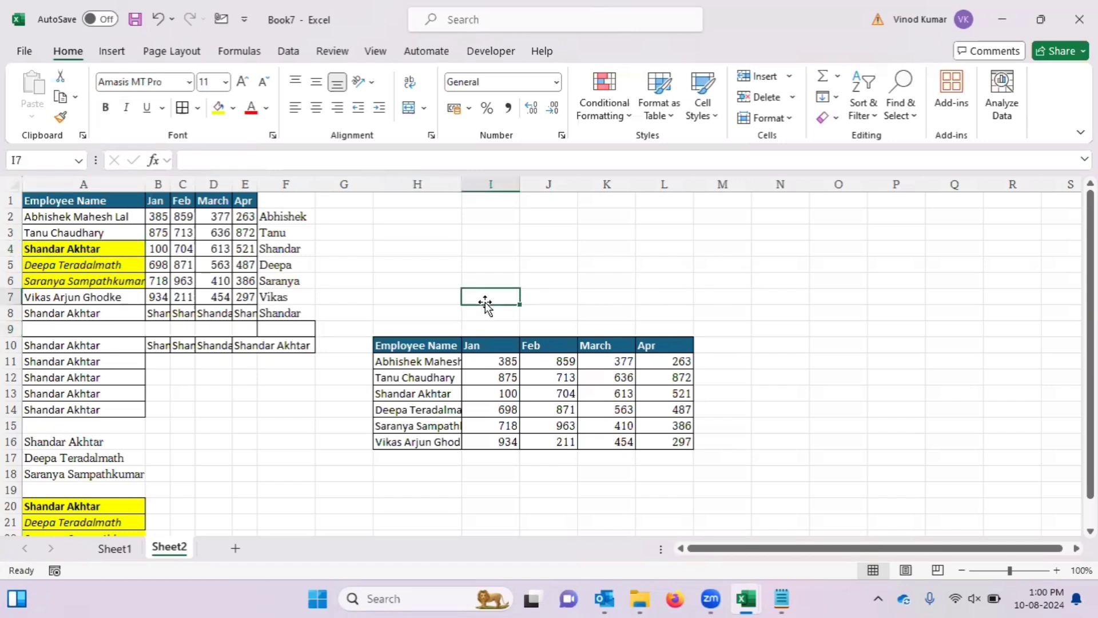
{"action": "key", "text": "ctrl+p"}
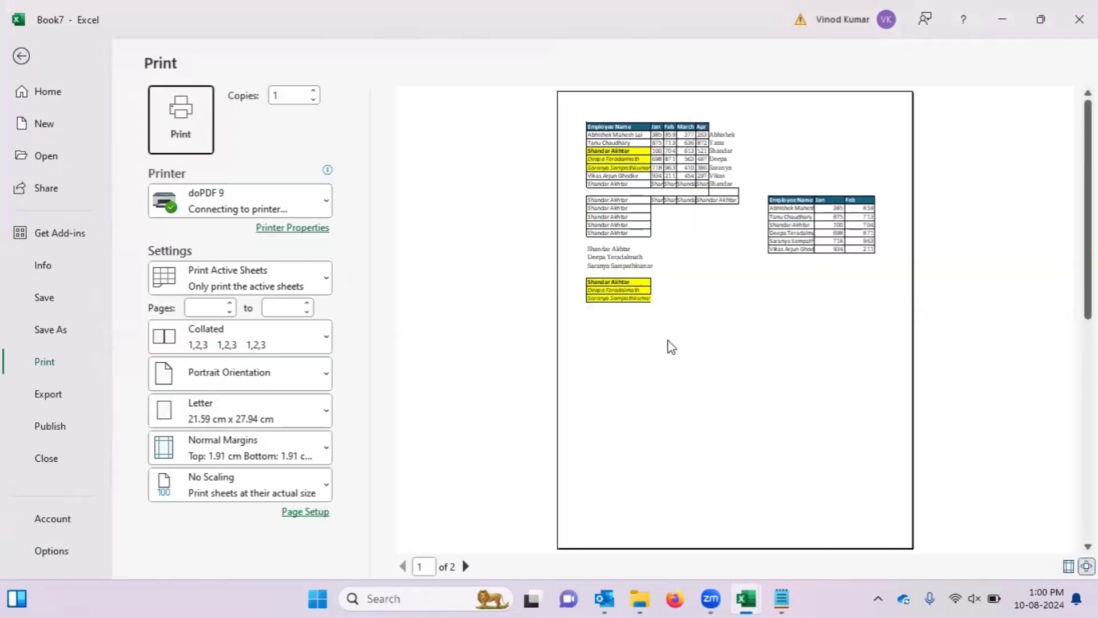
{"action": "left_click", "coordinate": [465, 566]}
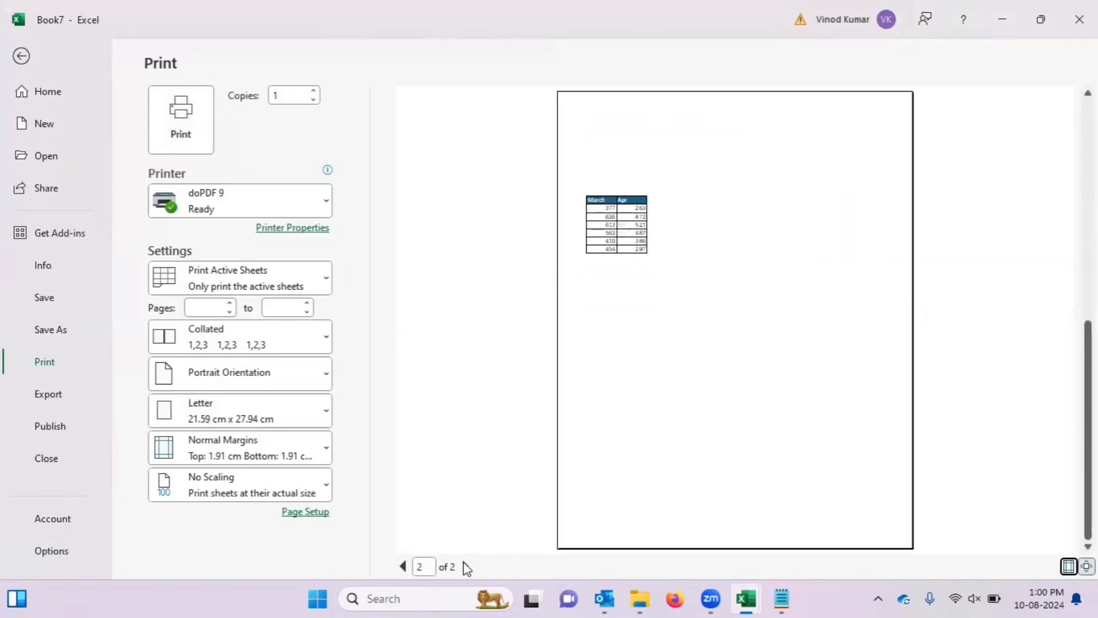
{"action": "left_click", "coordinate": [403, 567]}
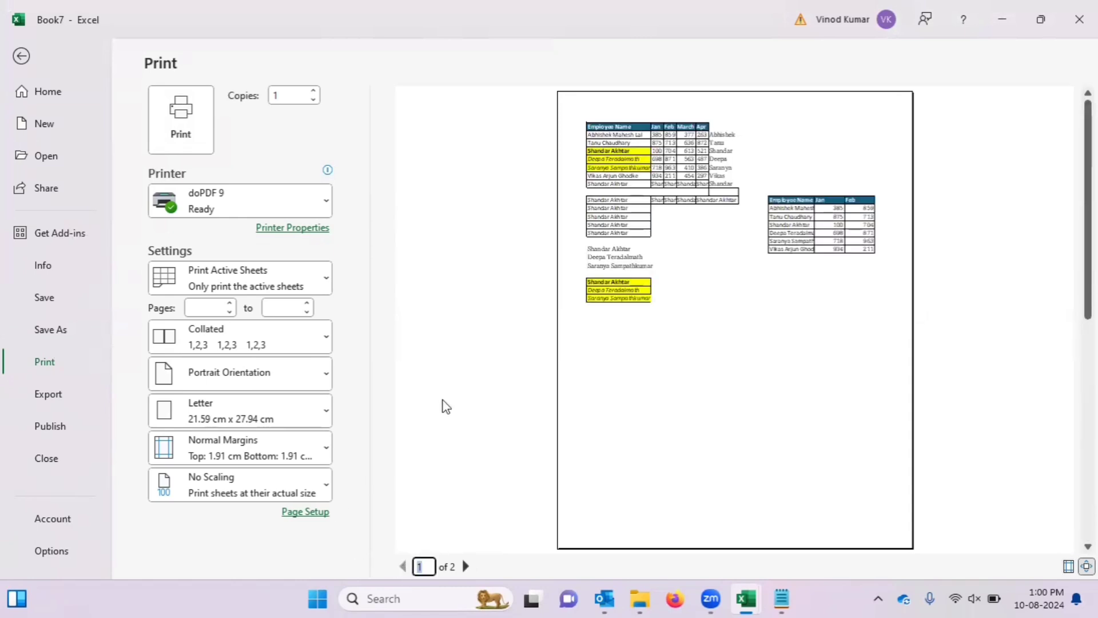
{"action": "key", "text": "Escape"}
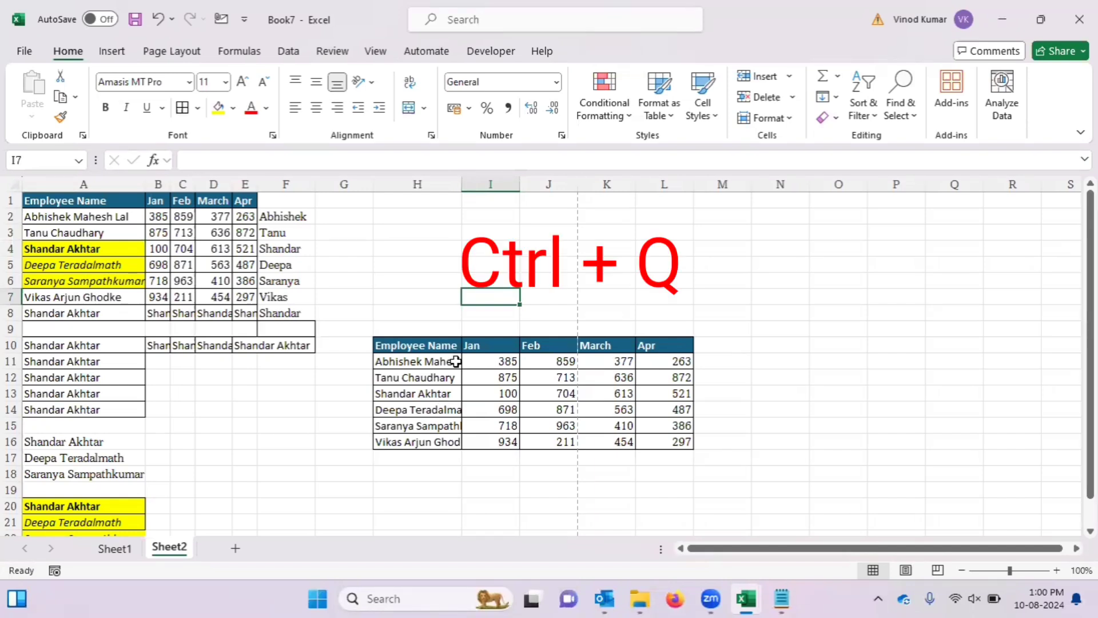
Preview the Quick Analysis formatting, chart, totals and table options for the employee table in H10:L16 without applying any
{"action": "left_click", "coordinate": [438, 348]}
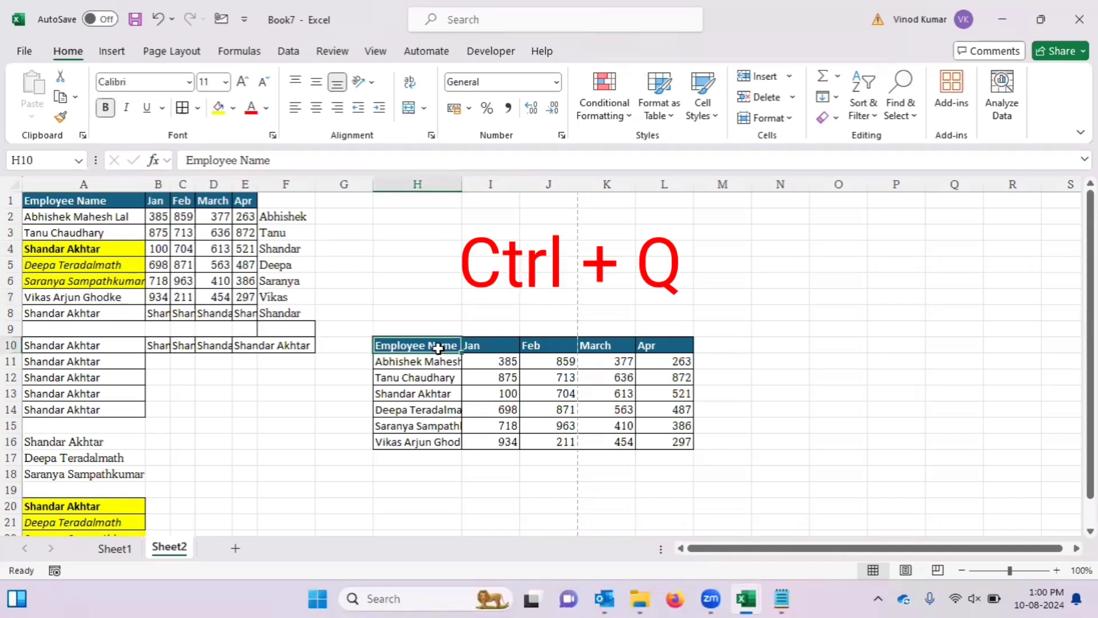
{"action": "key", "text": "Down"}
{"action": "key", "text": "Up"}
{"action": "key", "text": "Right"}
{"action": "key", "text": "Down"}
{"action": "key", "text": "Left"}
{"action": "key", "text": "Right"}
{"action": "key", "text": "Right"}
{"action": "key", "text": "Left"}
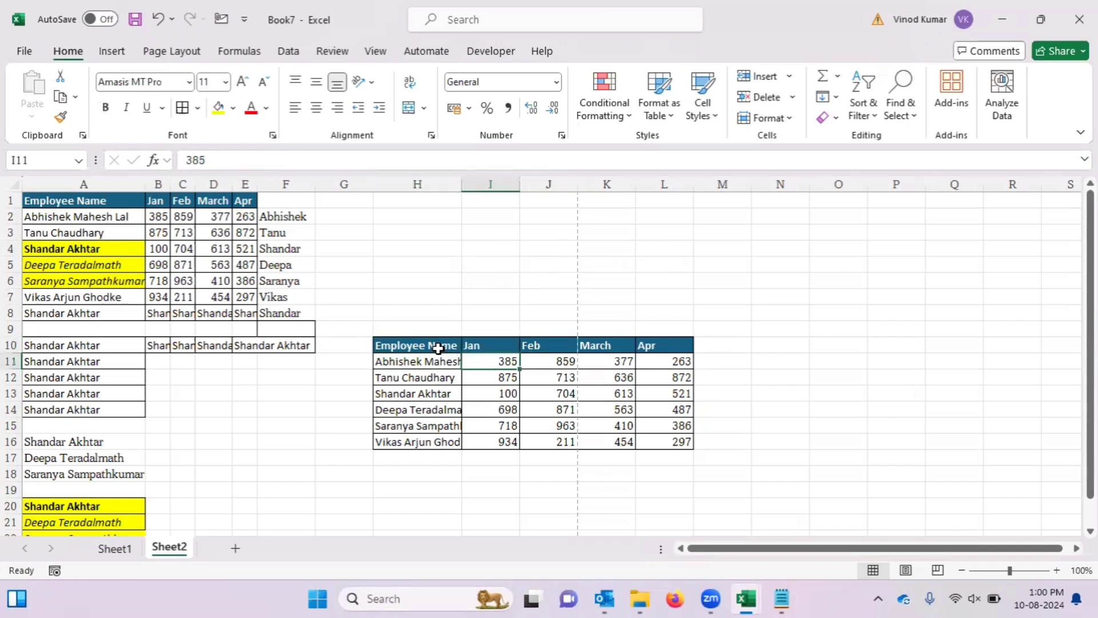
{"action": "key", "text": "ctrl+q"}
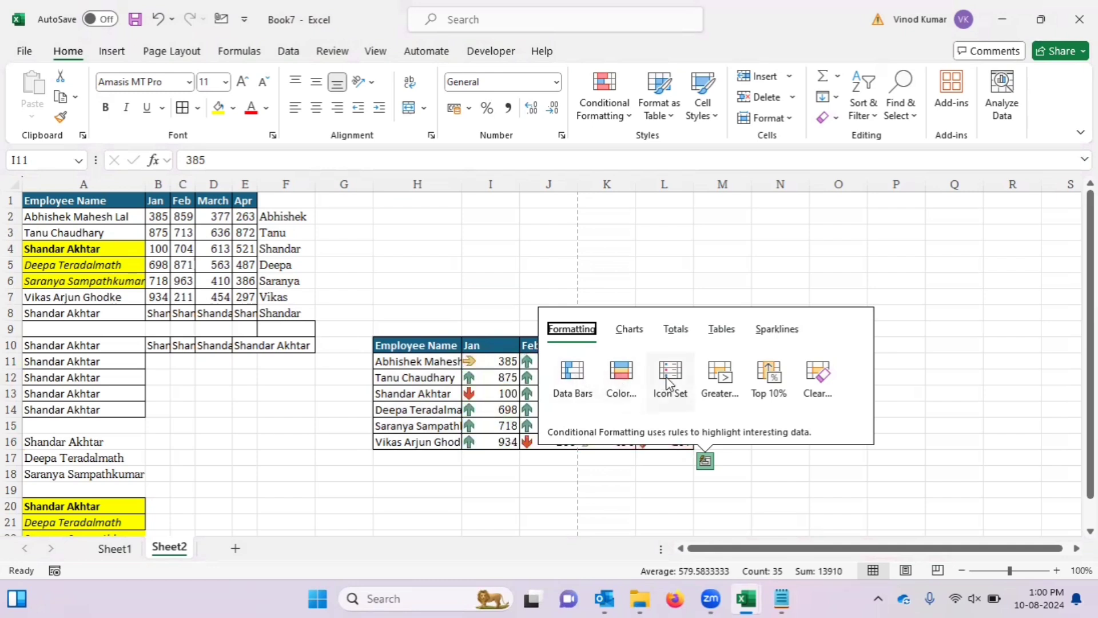
{"action": "left_click", "coordinate": [629, 329]}
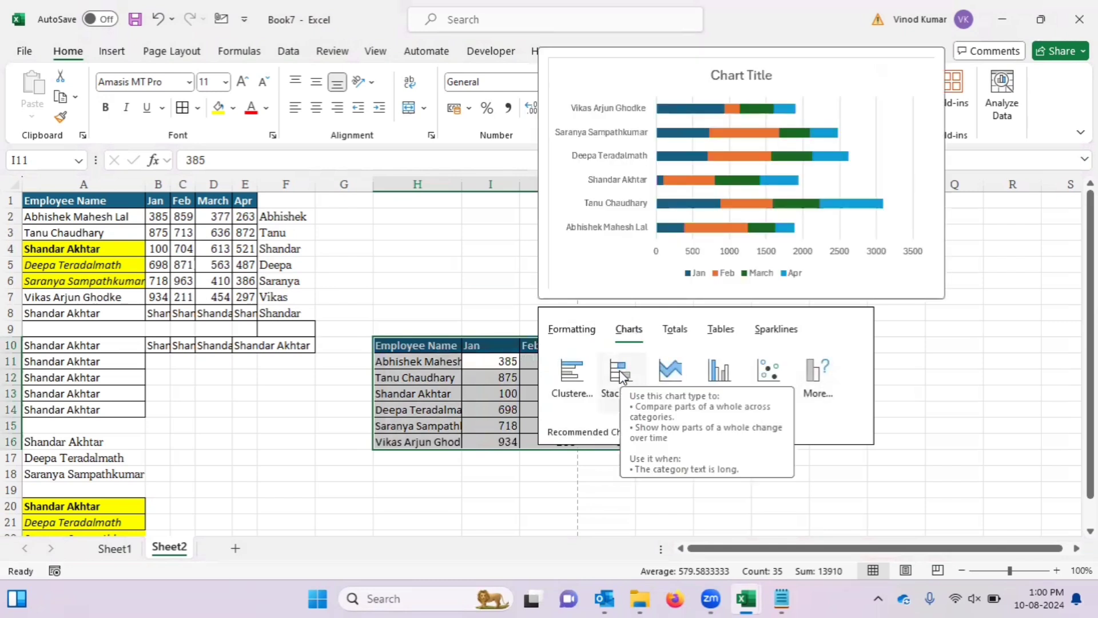
{"action": "left_click", "coordinate": [676, 328]}
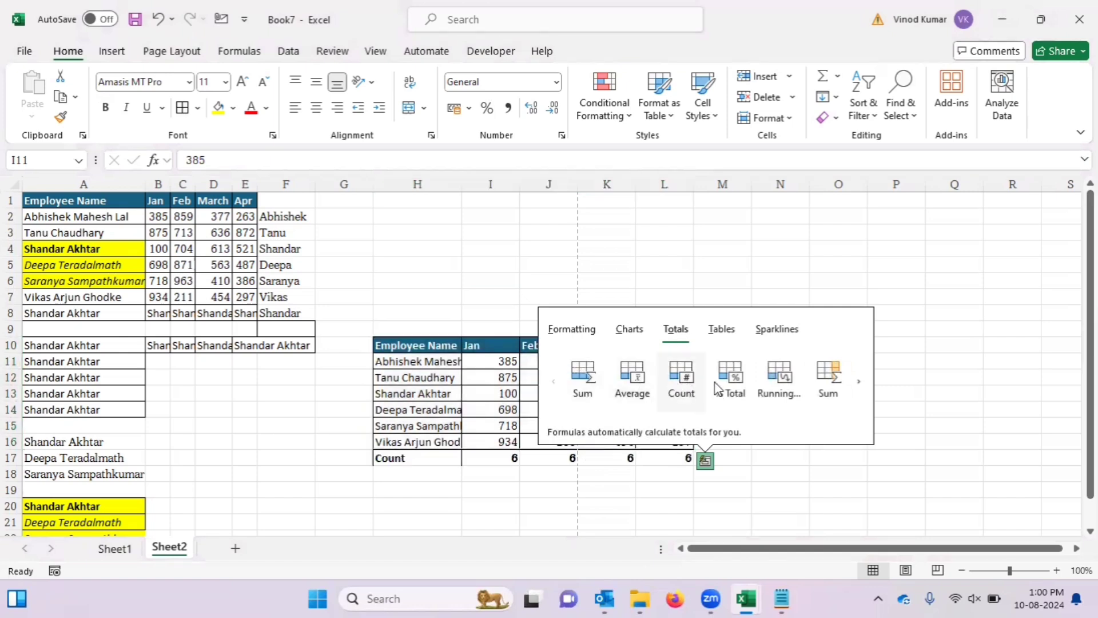
{"action": "left_click", "coordinate": [722, 331]}
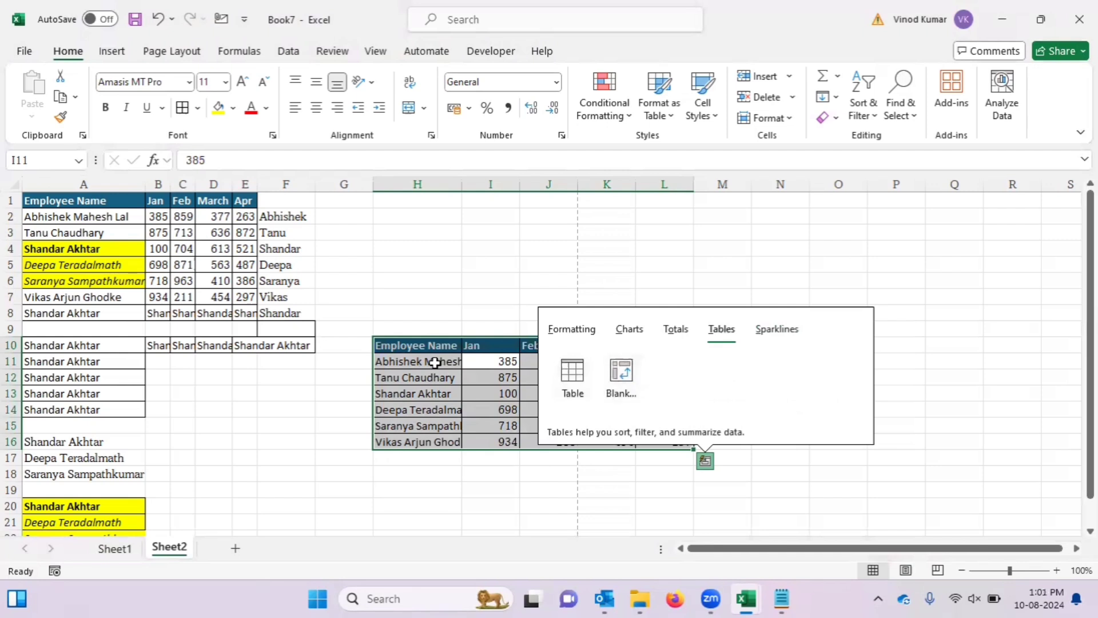
{"action": "left_click", "coordinate": [435, 362]}
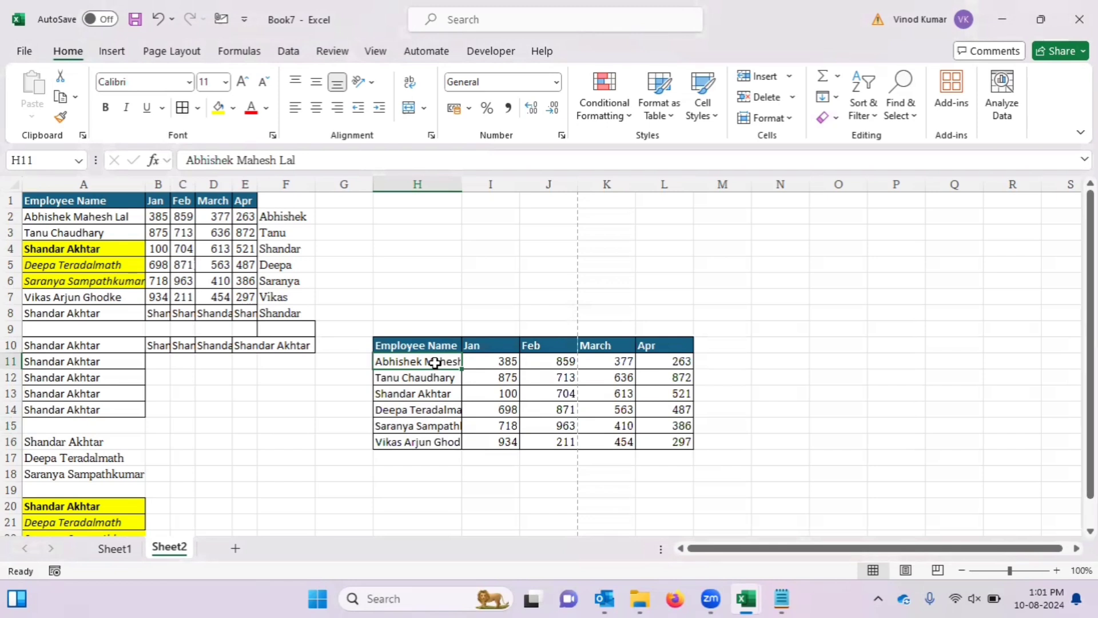
Bring up the save prompt for the workbook and dismiss it without saving
{"action": "key", "text": "ctrl+s"}
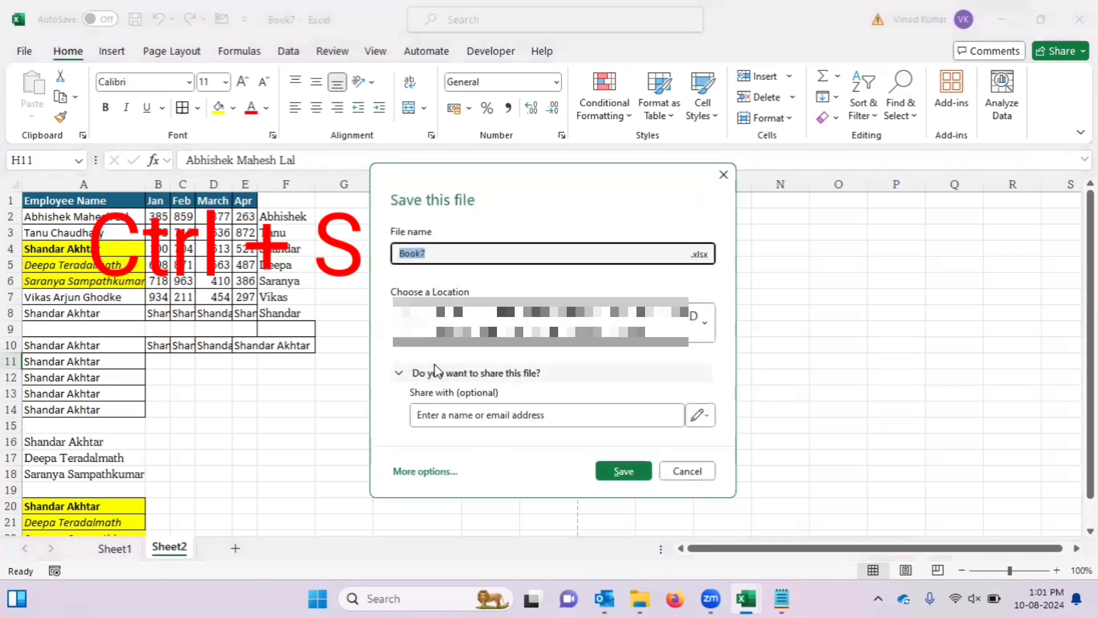
{"action": "left_click", "coordinate": [723, 180]}
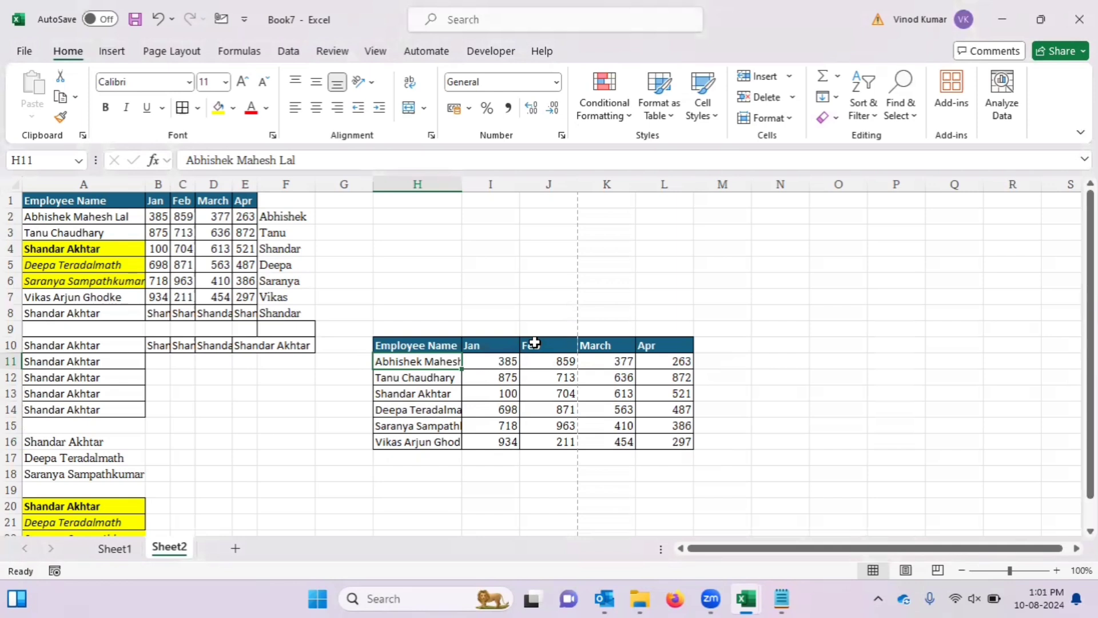
Underline the employee name in cell H13
{"action": "left_click", "coordinate": [410, 379]}
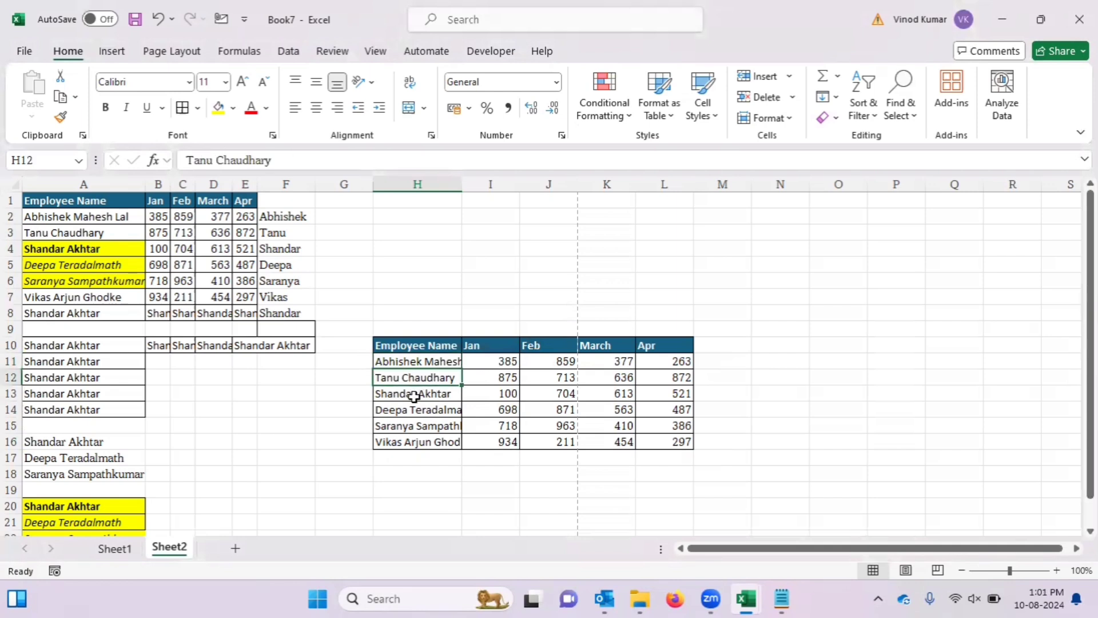
{"action": "left_click", "coordinate": [414, 396]}
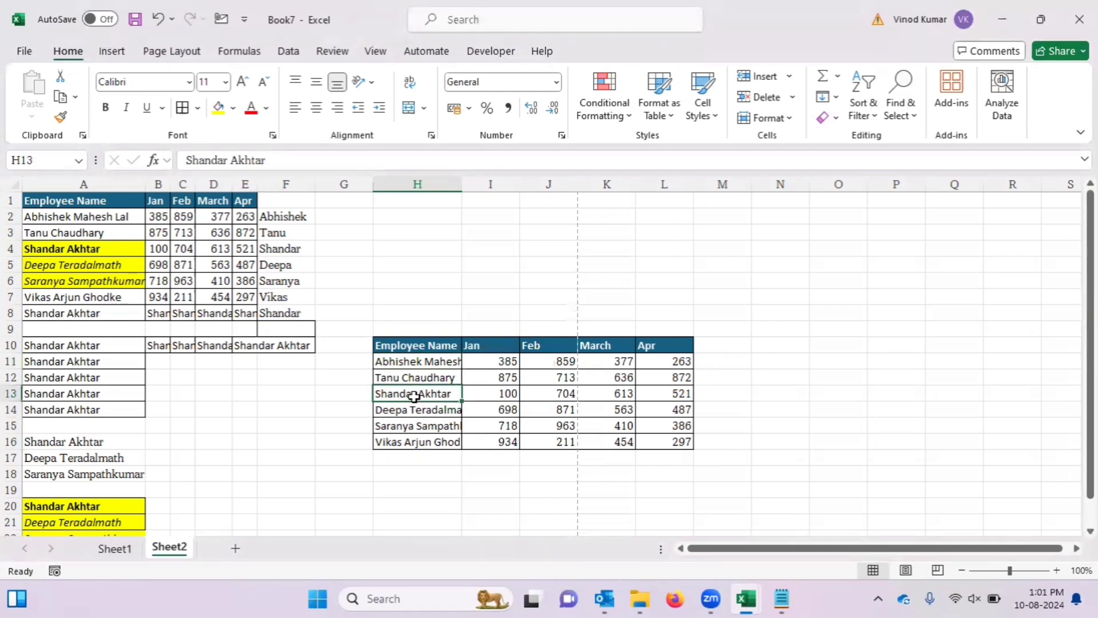
{"action": "key", "text": "ctrl+u"}
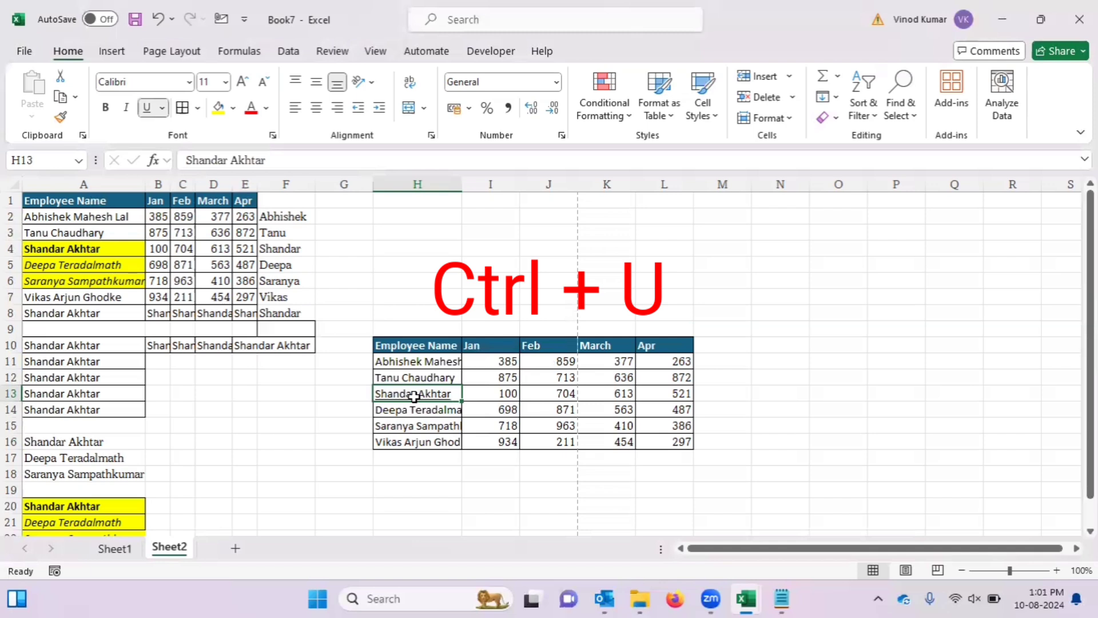
{"action": "key", "text": "Down"}
{"action": "key", "text": "Up"}
{"action": "key", "text": "Up"}
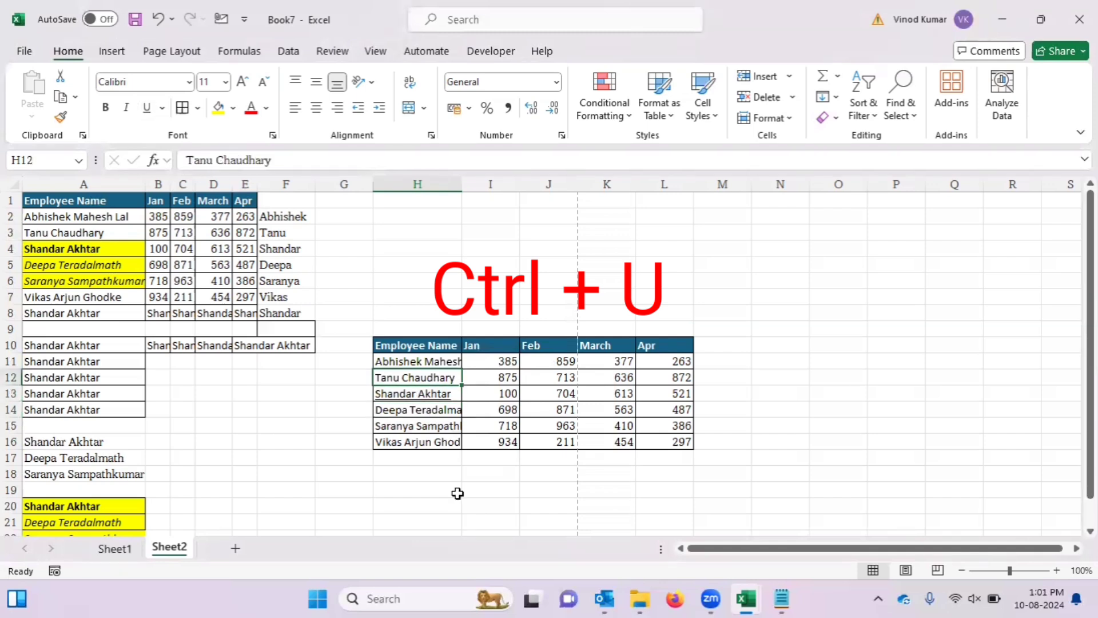
{"action": "key", "text": "Down"}
{"action": "key", "text": "Down"}
{"action": "key", "text": "Down"}
{"action": "key", "text": "Up"}
{"action": "key", "text": "Up"}
{"action": "key", "text": "Left"}
{"action": "key", "text": "Right"}
{"action": "key", "text": "Right"}
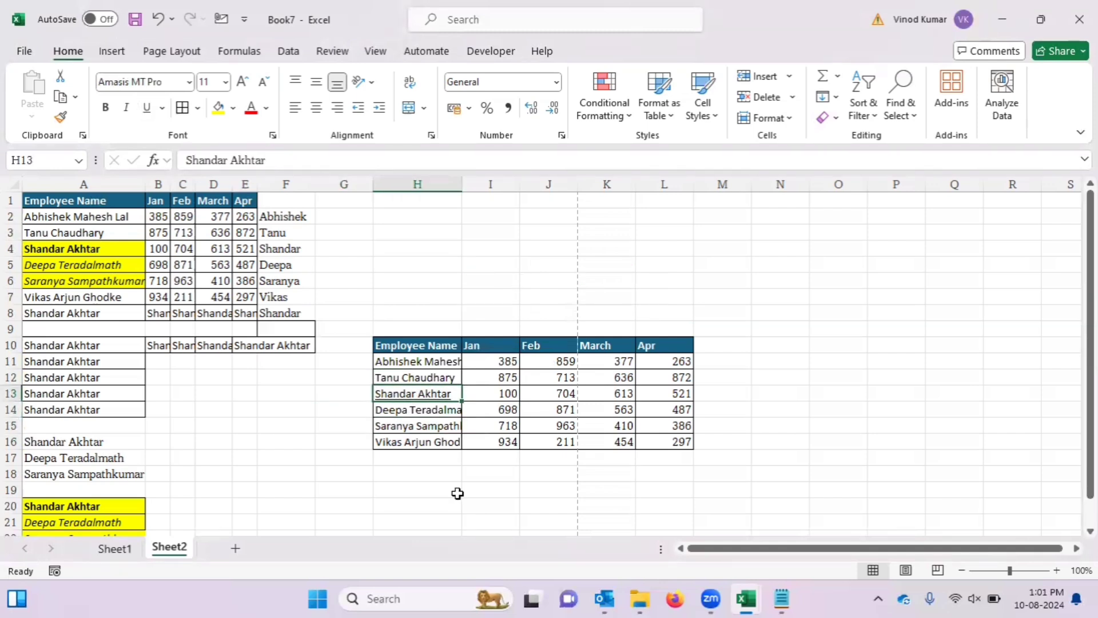
{"action": "key", "text": "Left"}
{"action": "key", "text": "Left"}
{"action": "key", "text": "Right"}
{"action": "key", "text": "Left"}
{"action": "key", "text": "Right"}
{"action": "key", "text": "Left"}
{"action": "key", "text": "Right"}
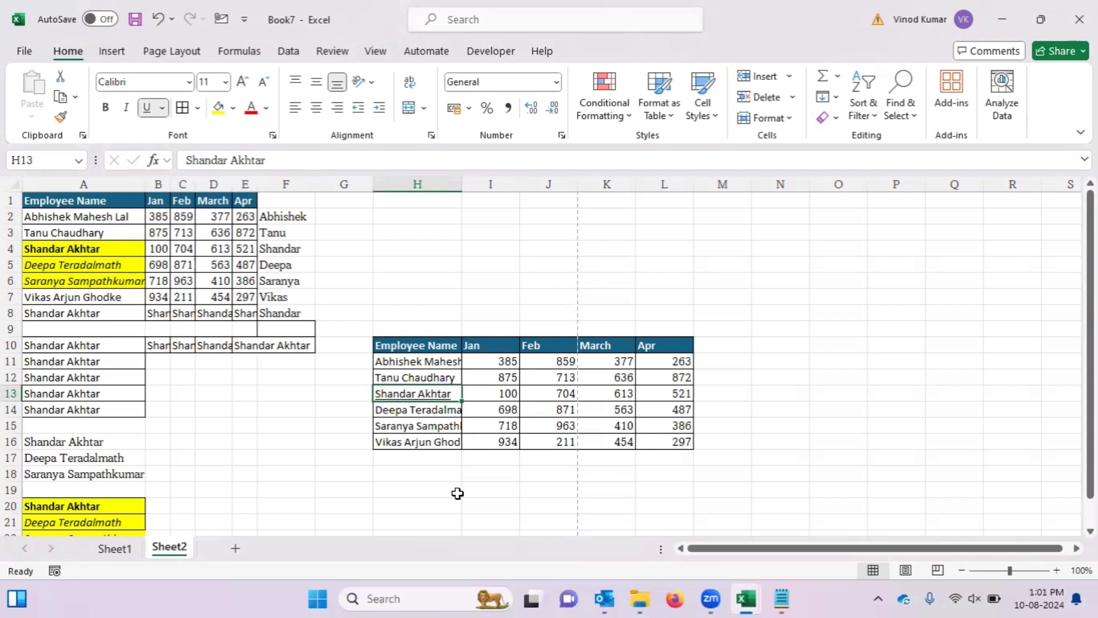
Enter 1 in cell G11, beside the first employee row of the second table
{"action": "left_click", "coordinate": [360, 358]}
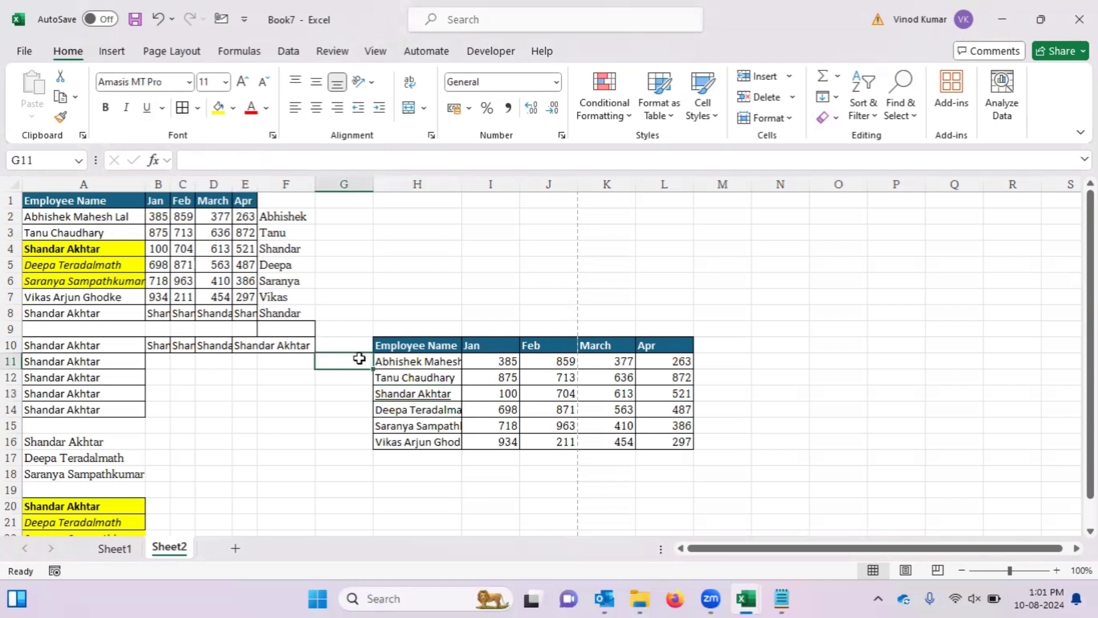
{"action": "key", "text": "Right"}
{"action": "key", "text": "Right"}
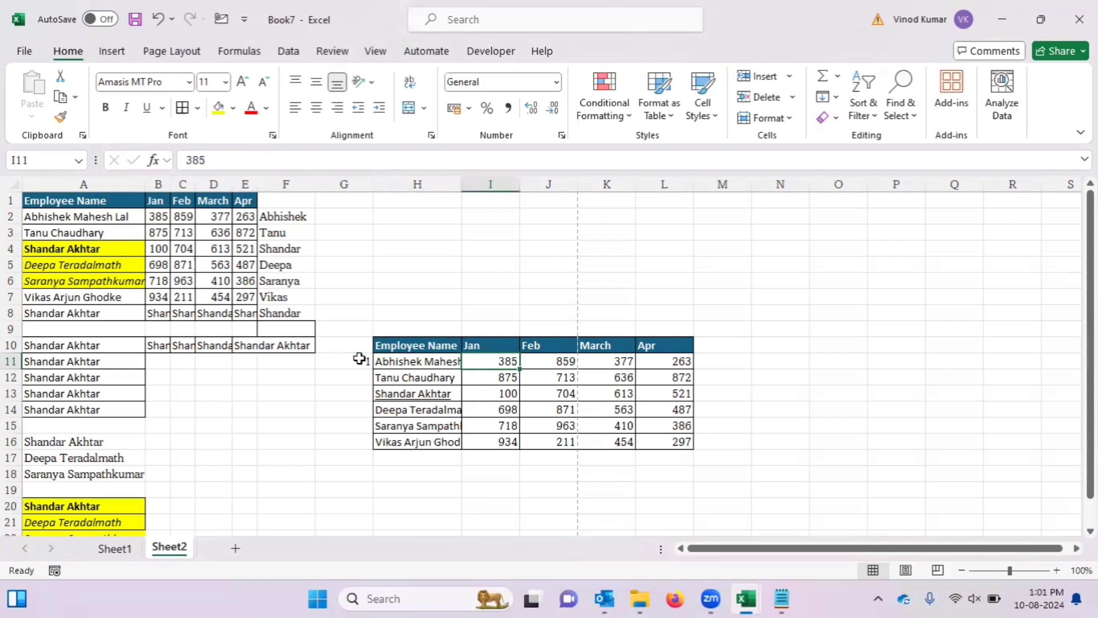
{"action": "key", "text": "Up"}
{"action": "key", "text": "Left"}
{"action": "key", "text": "Left"}
{"action": "key", "text": "Down"}
Fill G11:G16 with a linear series in columns, using a step value of 1
{"action": "key", "text": "shift+Down"}
{"action": "key", "text": "shift+Down"}
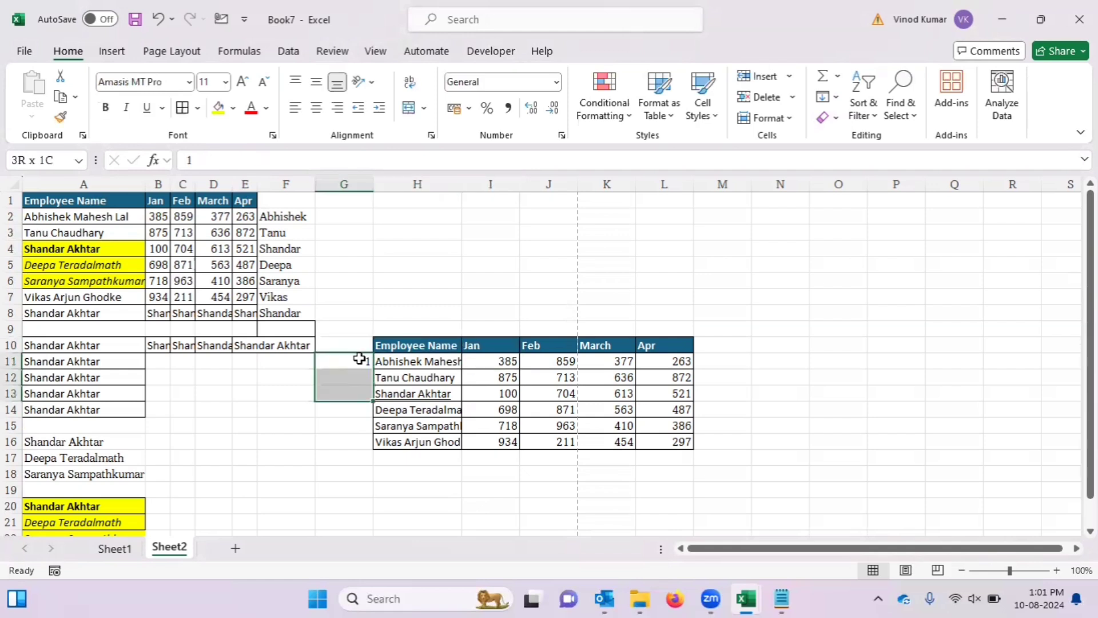
{"action": "key", "text": "shift+Down"}
{"action": "key", "text": "shift+Down"}
{"action": "key", "text": "shift+Down"}
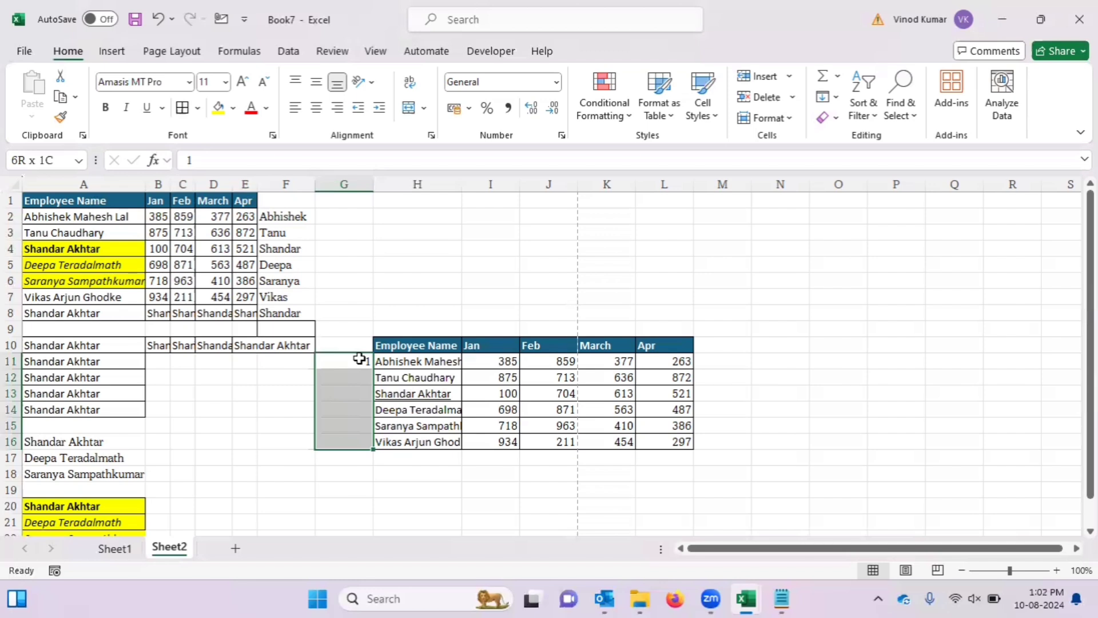
{"action": "key", "text": "alt+e"}
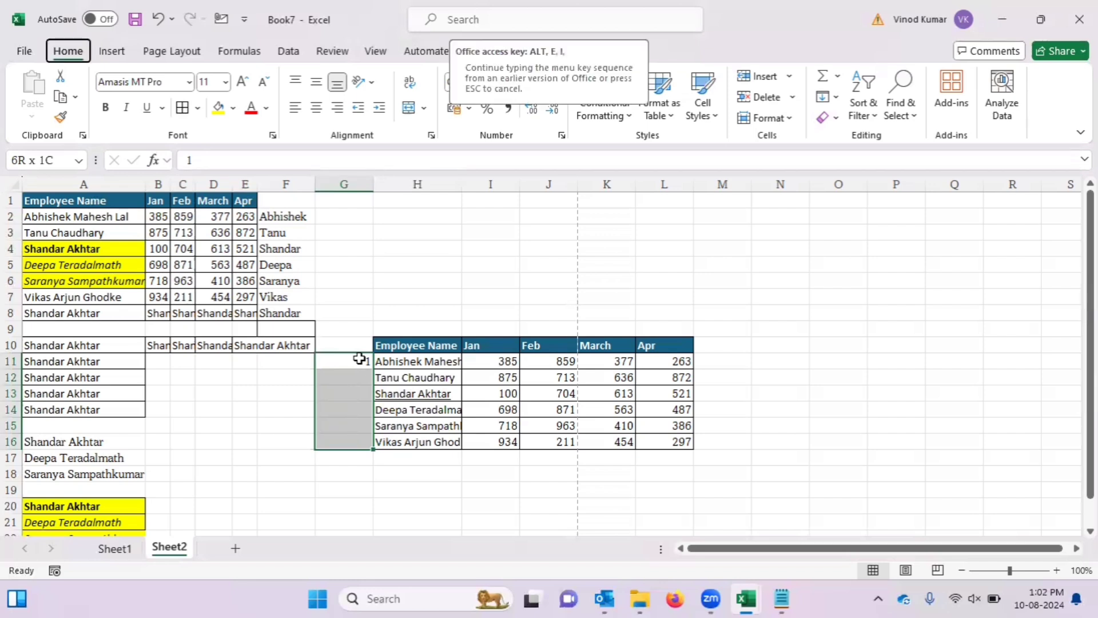
{"action": "key", "text": "s"}
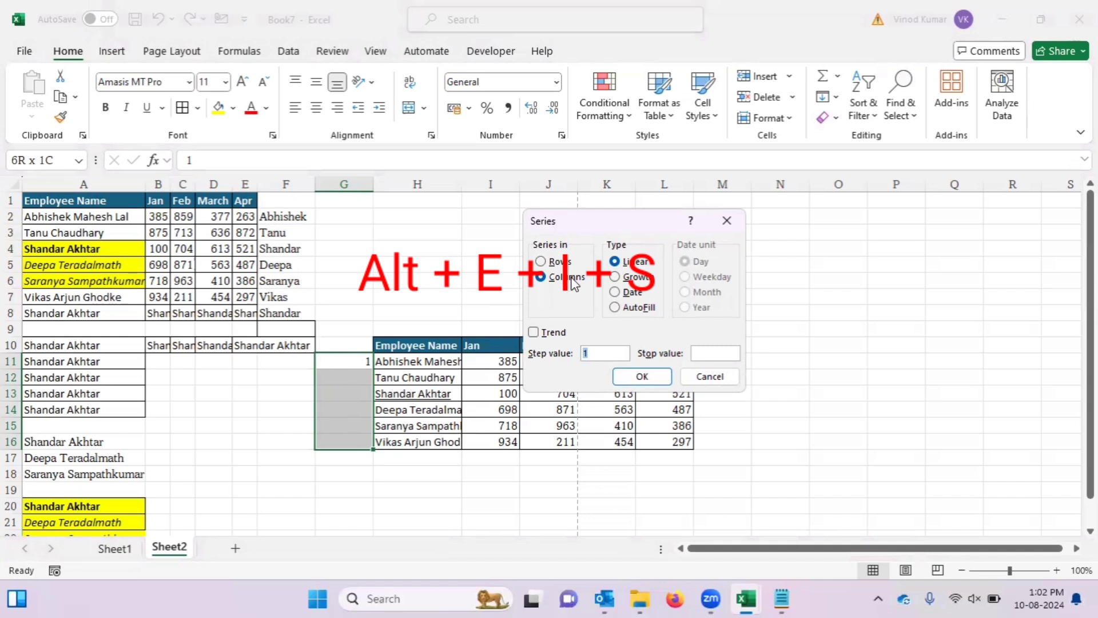
{"action": "left_click", "coordinate": [634, 376]}
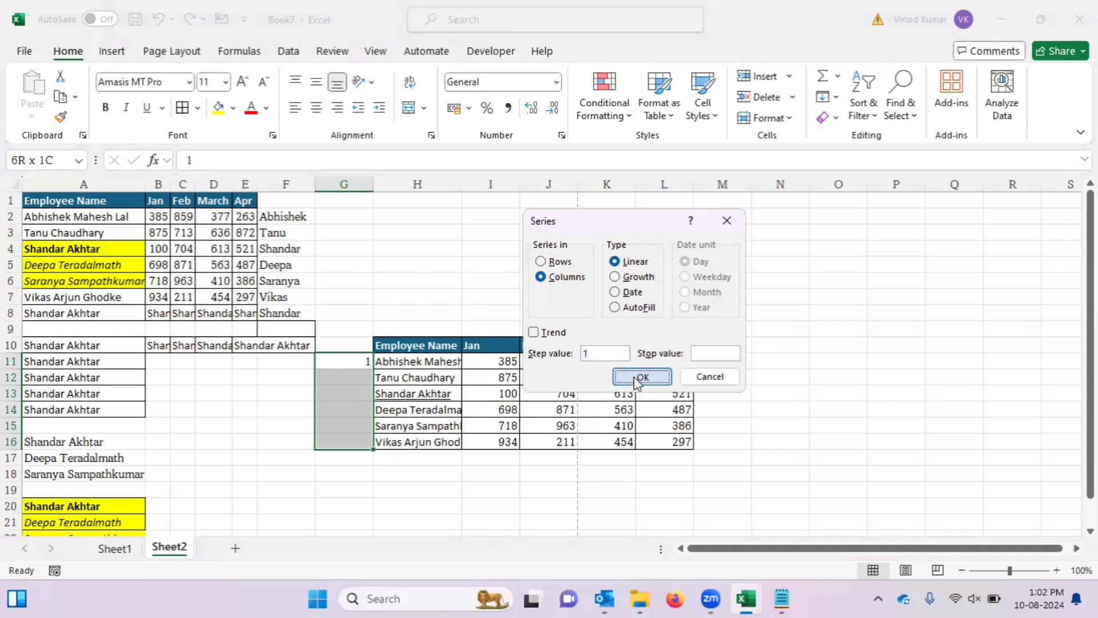
{"action": "left_click", "coordinate": [360, 382]}
{"action": "left_click", "coordinate": [360, 409]}
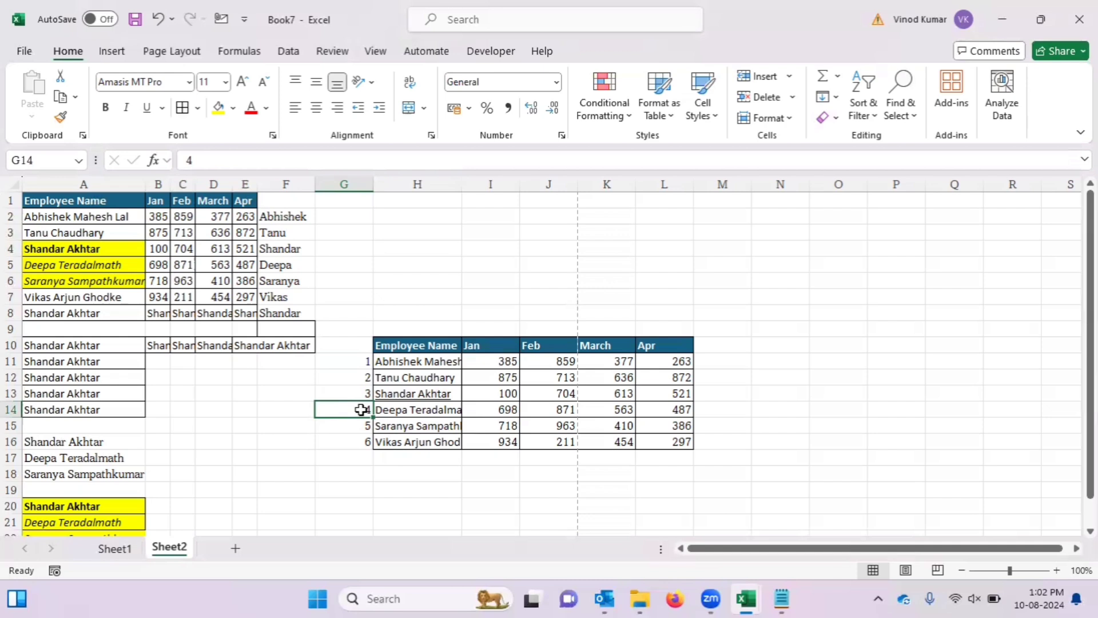
Open the Convert Text to Columns wizard for the Employee Name header in H10 and close it without converting
{"action": "left_click", "coordinate": [426, 348]}
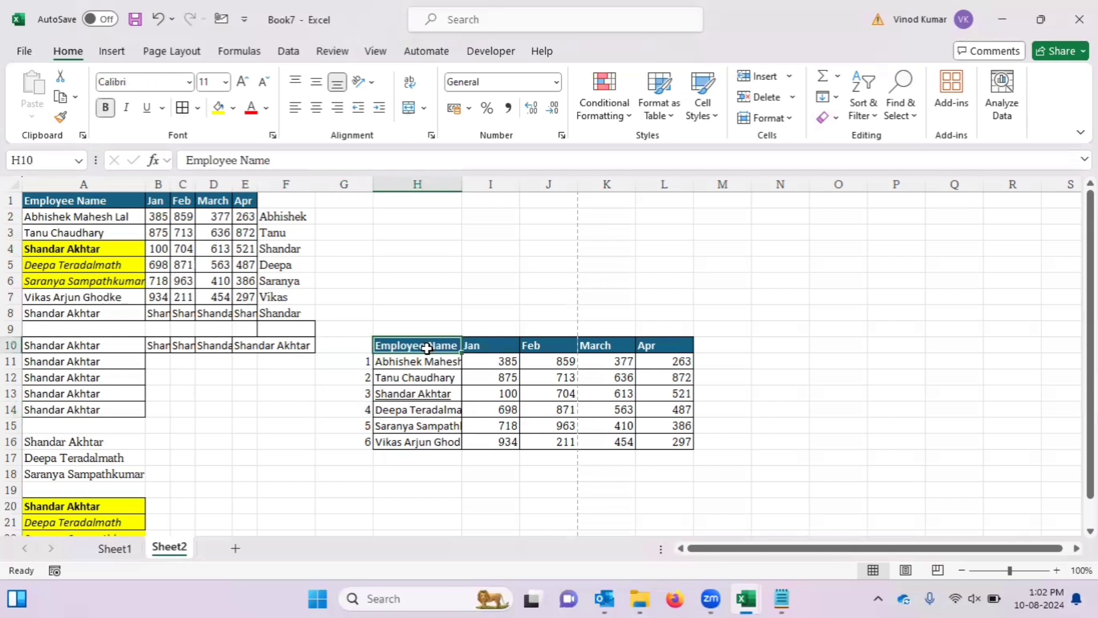
{"action": "key", "text": "alt+d"}
{"action": "key", "text": "e"}
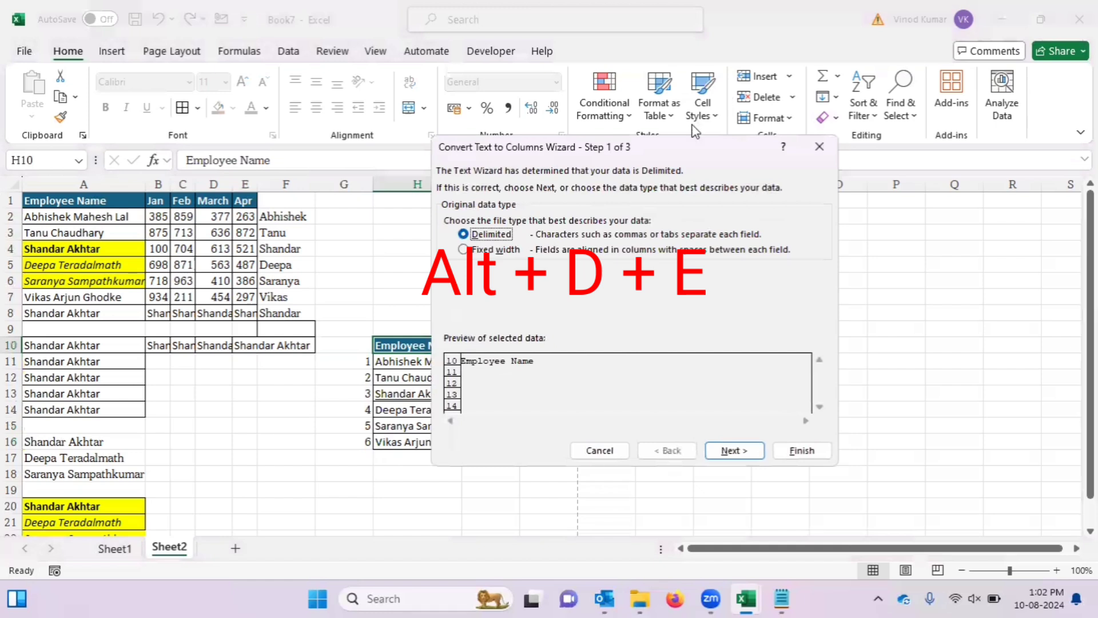
{"action": "left_click_drag", "start_coordinate": [677, 154], "coordinate": [763, 168]}
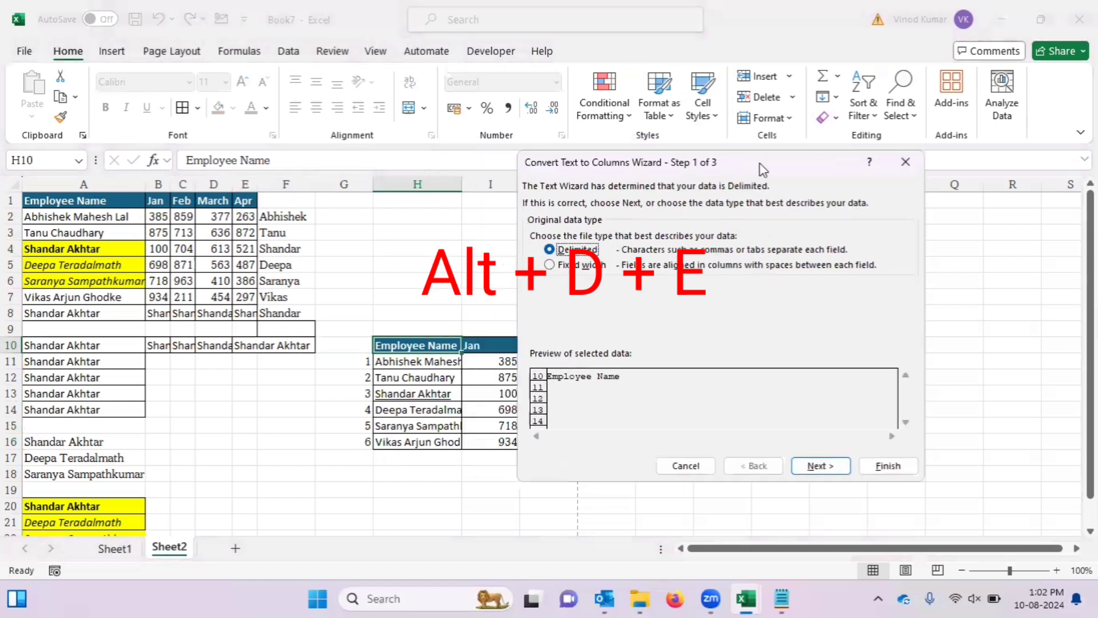
{"action": "left_click", "coordinate": [908, 167]}
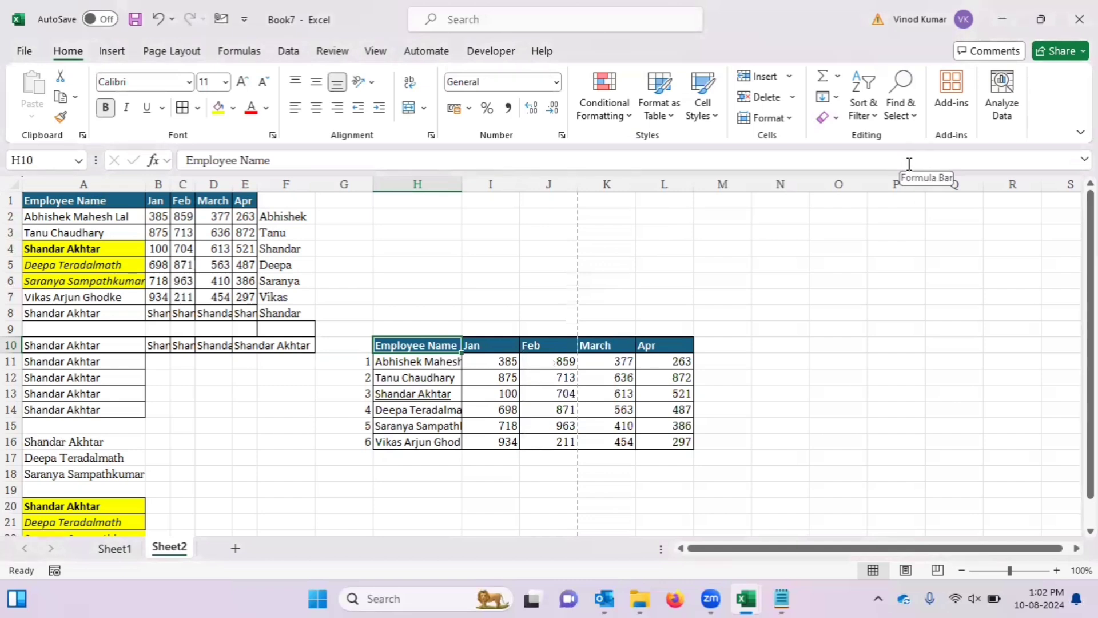
Open the Format Cells dialog for H11, view the Number and Accounting categories, and close it without applying a format
{"action": "left_click", "coordinate": [421, 361]}
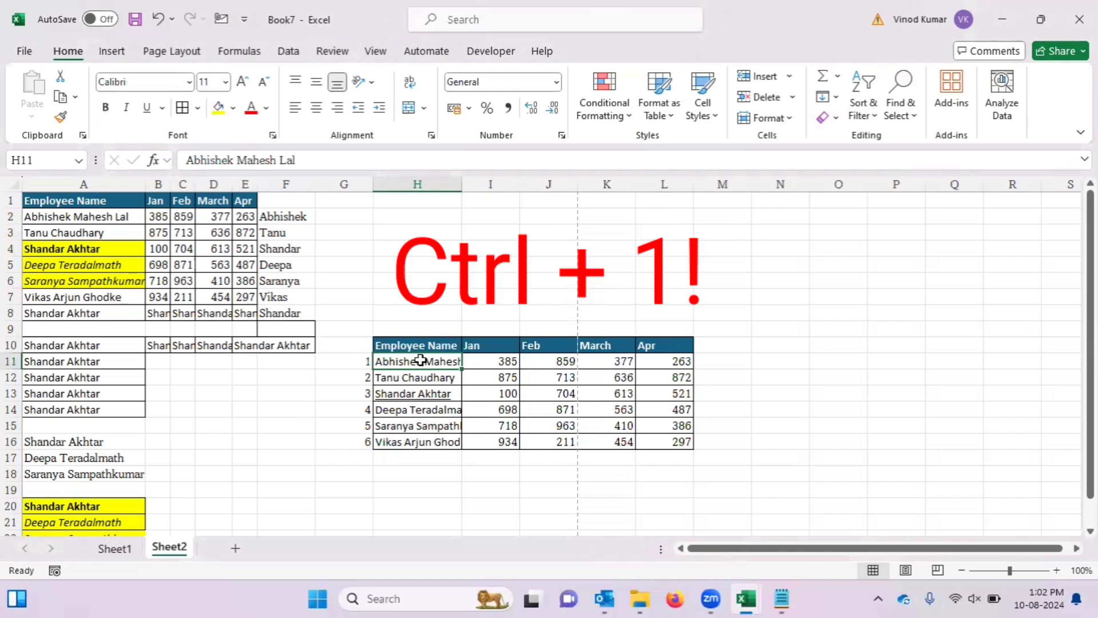
{"action": "key", "text": "ctrl+1"}
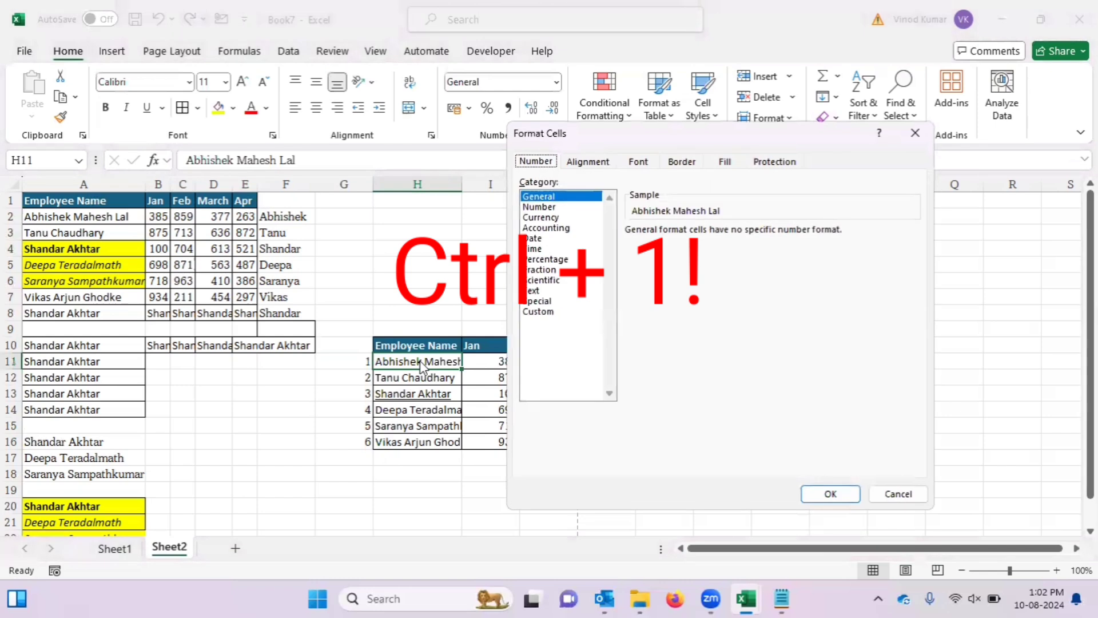
{"action": "left_click", "coordinate": [540, 207]}
{"action": "left_click", "coordinate": [541, 227]}
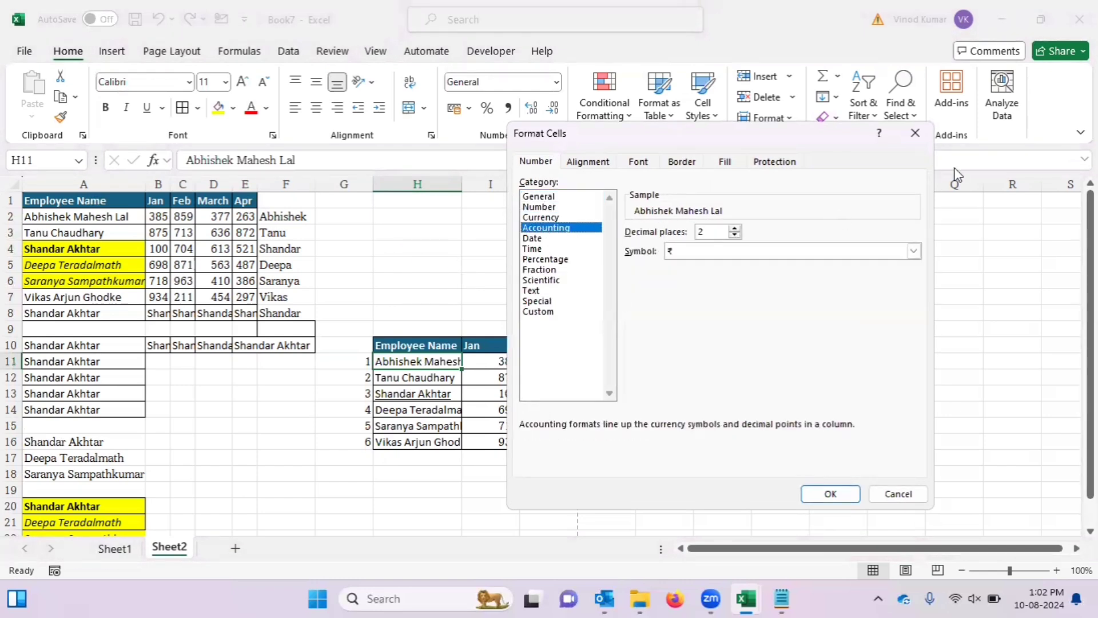
{"action": "left_click", "coordinate": [915, 133]}
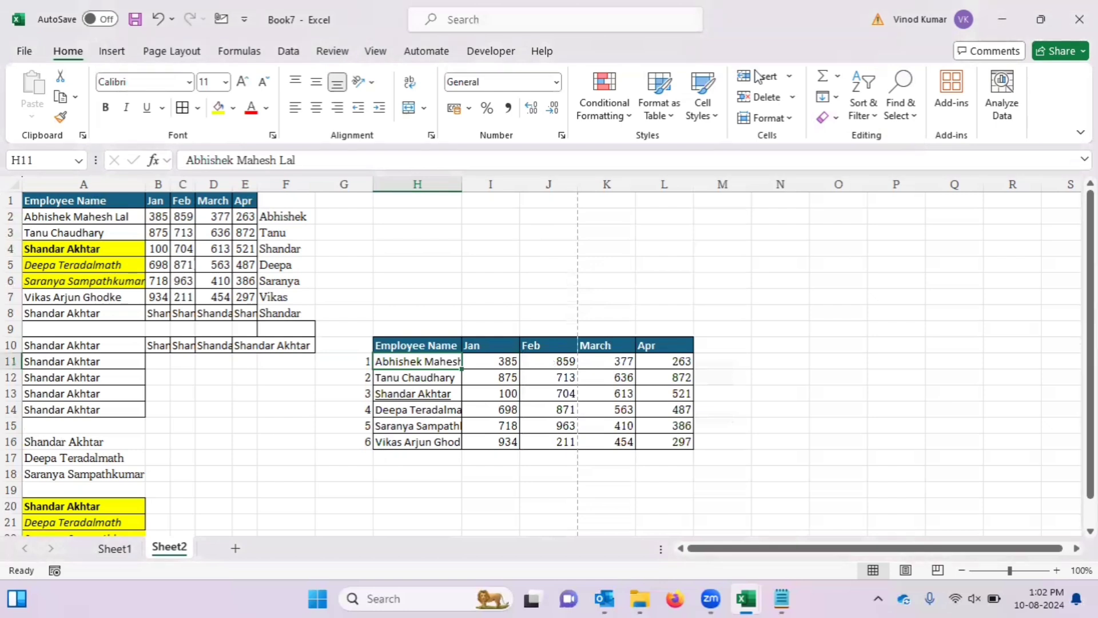
Sort the first employee table by the Employee Name column on cell values, A to Z
{"action": "left_click", "coordinate": [119, 199]}
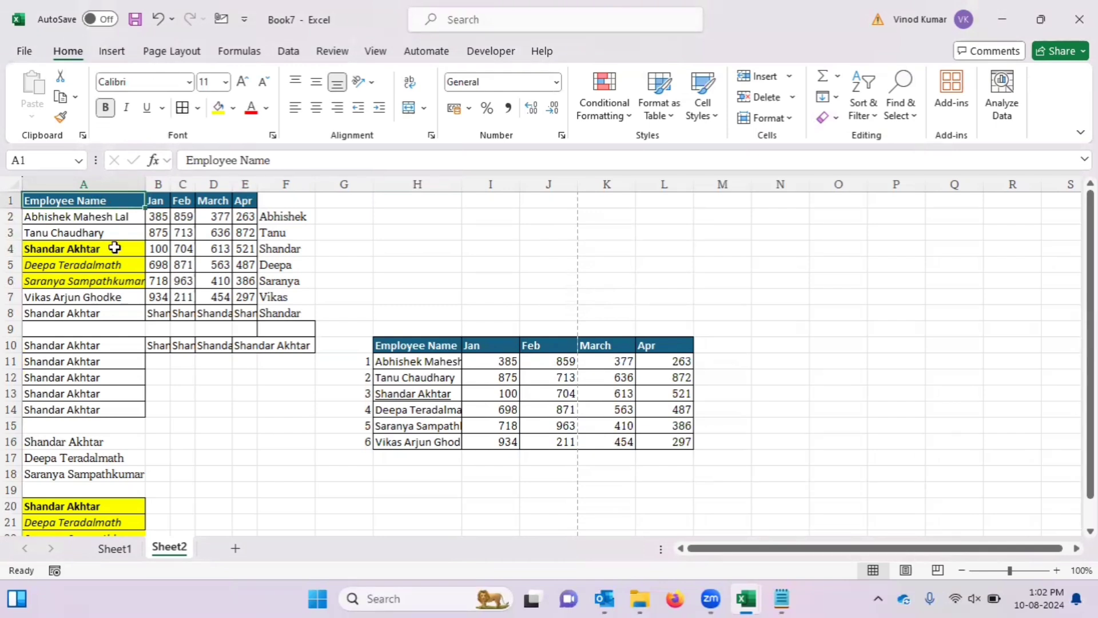
{"action": "left_click", "coordinate": [115, 248]}
{"action": "key", "text": "alt+d"}
{"action": "key", "text": "s"}
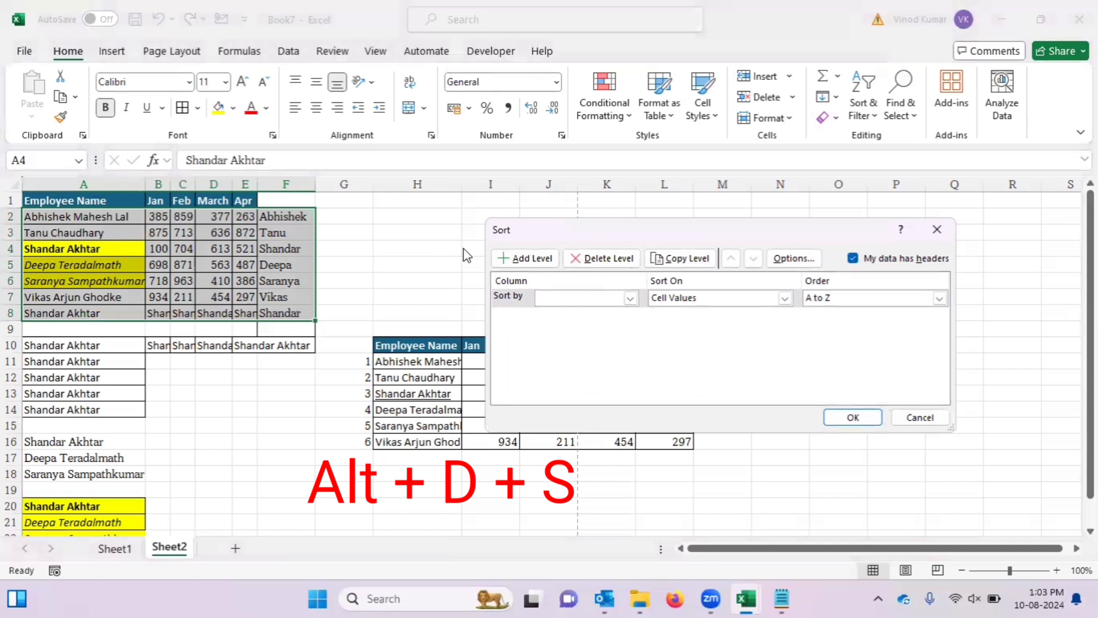
{"action": "left_click_drag", "start_coordinate": [662, 241], "coordinate": [676, 241]}
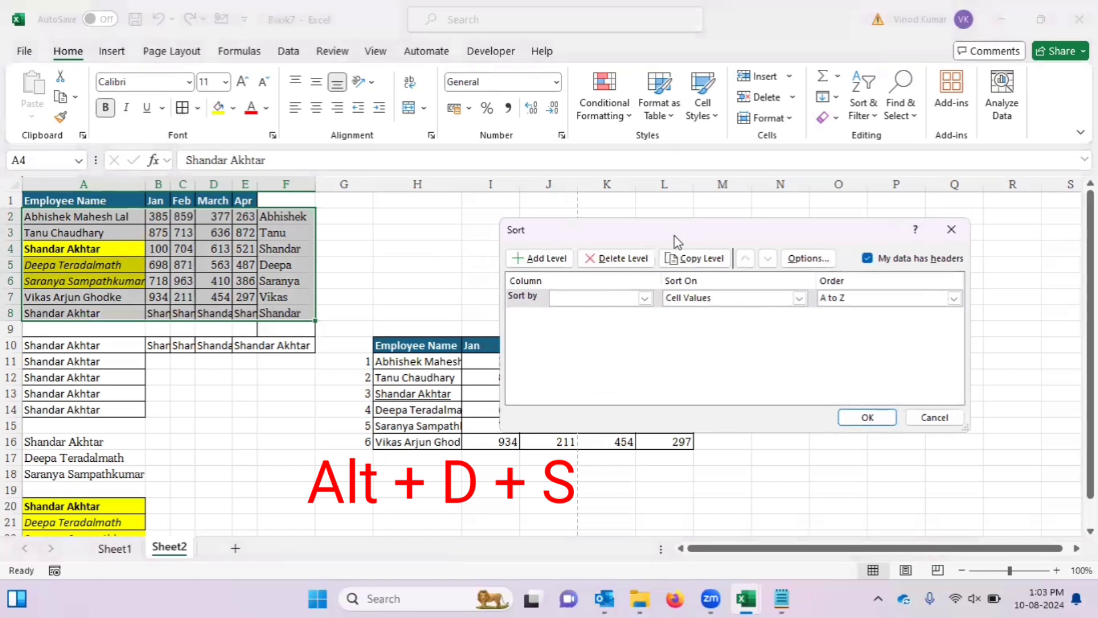
{"action": "left_click", "coordinate": [616, 298]}
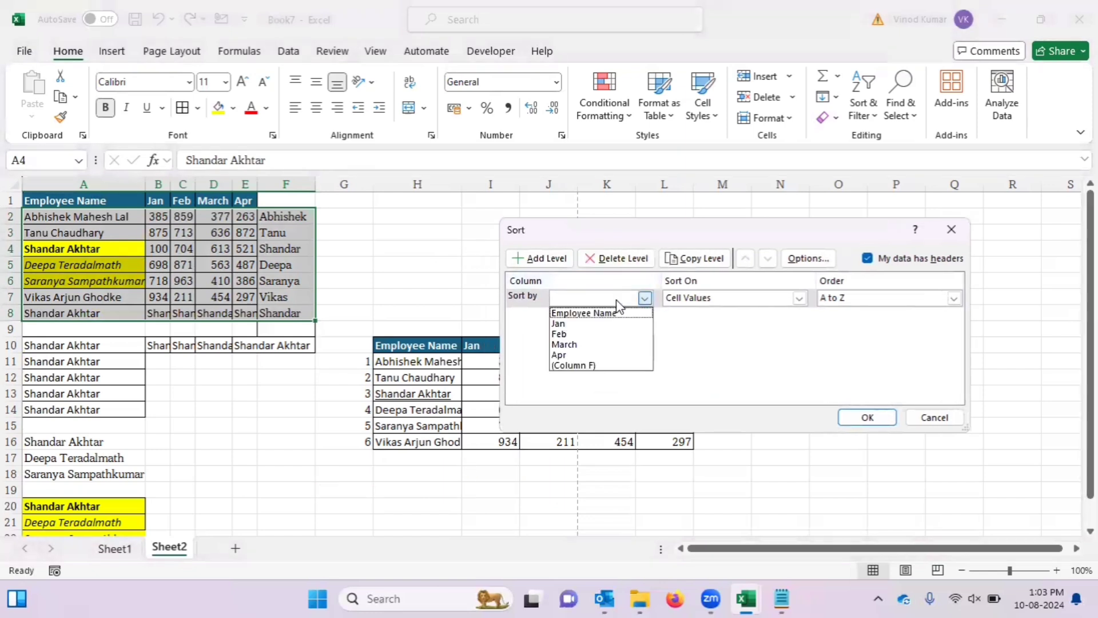
{"action": "left_click", "coordinate": [589, 314]}
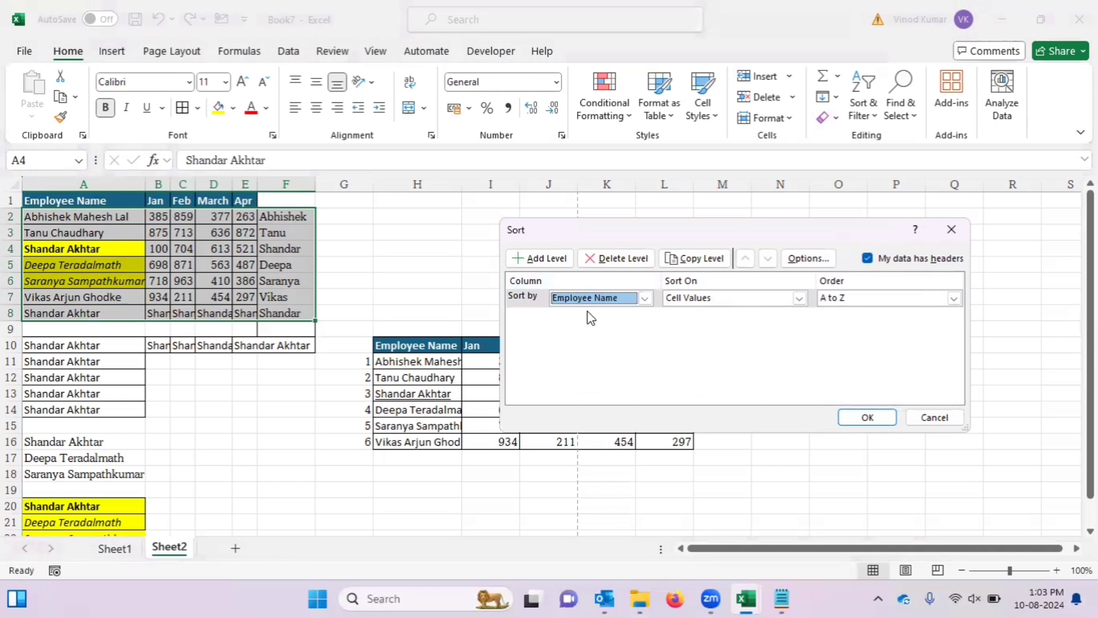
{"action": "left_click", "coordinate": [868, 417]}
{"action": "left_click_drag", "start_coordinate": [61, 214], "coordinate": [66, 302]}
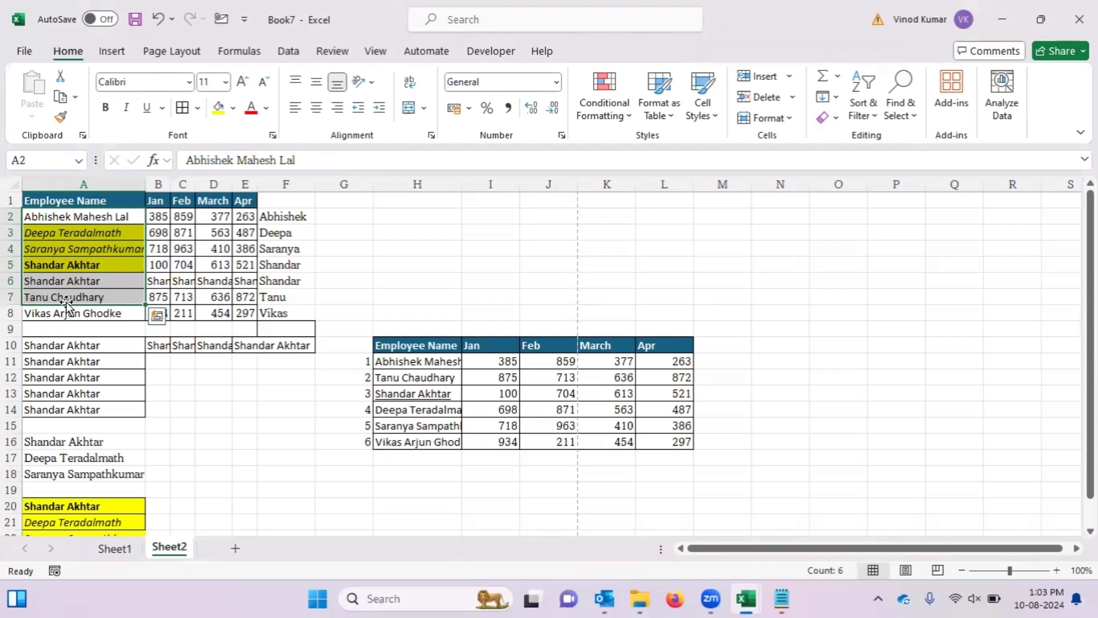
Delete the serial numbers in G11:G16 beside the second table
{"action": "left_click", "coordinate": [360, 360]}
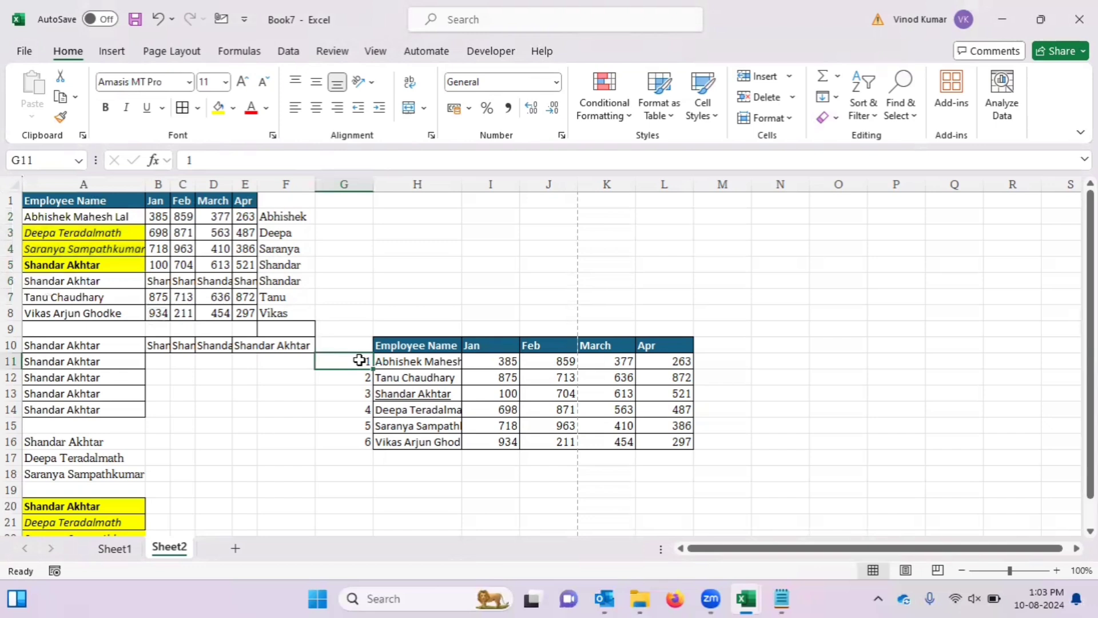
{"action": "key", "text": "ctrl+shift+Down"}
{"action": "key", "text": "Delete"}
Insert a PivotTable from Sheet2 range H10:L16 on a new worksheet and place the Jan field in its rows
{"action": "key", "text": "Right"}
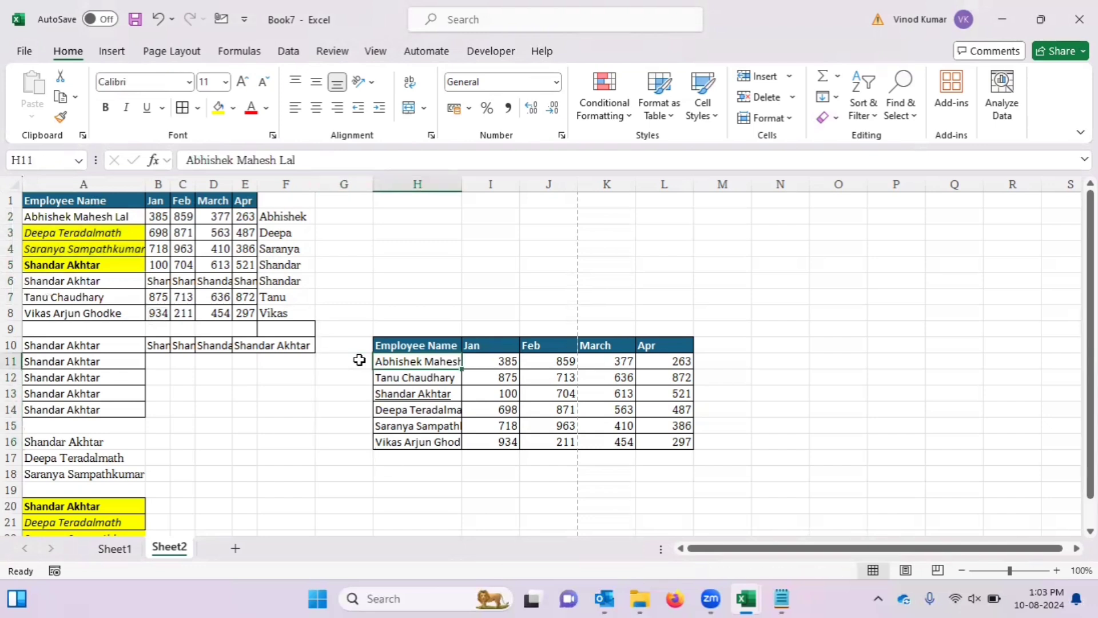
{"action": "key", "text": "Up"}
{"action": "key", "text": "ctrl+b"}
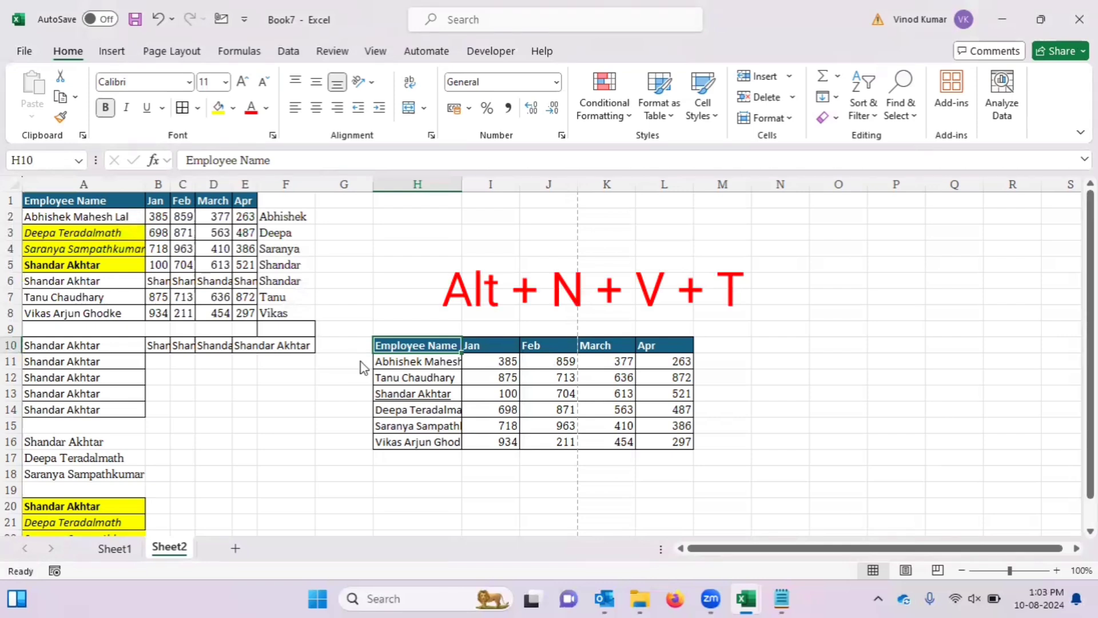
{"action": "key", "text": "alt+n"}
{"action": "key", "text": "v"}
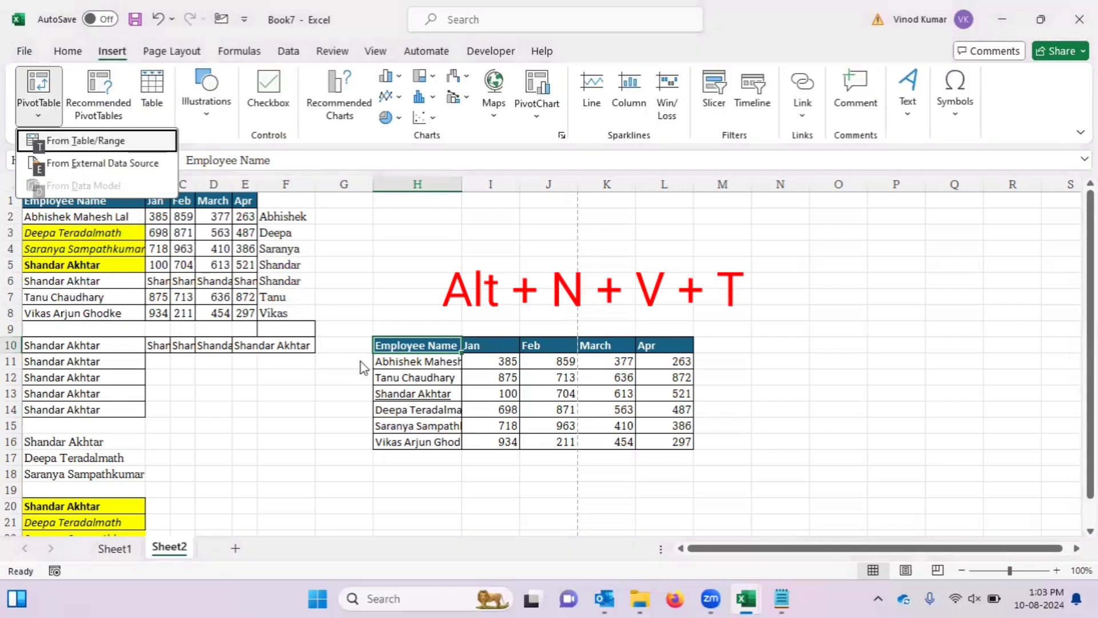
{"action": "key", "text": "t"}
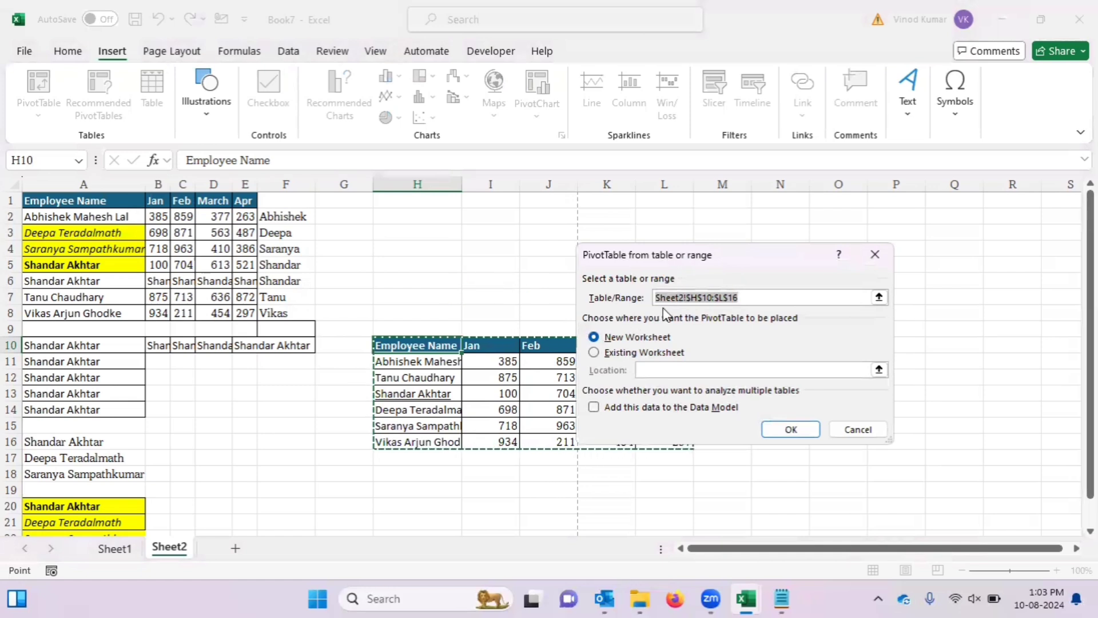
{"action": "left_click", "coordinate": [785, 436]}
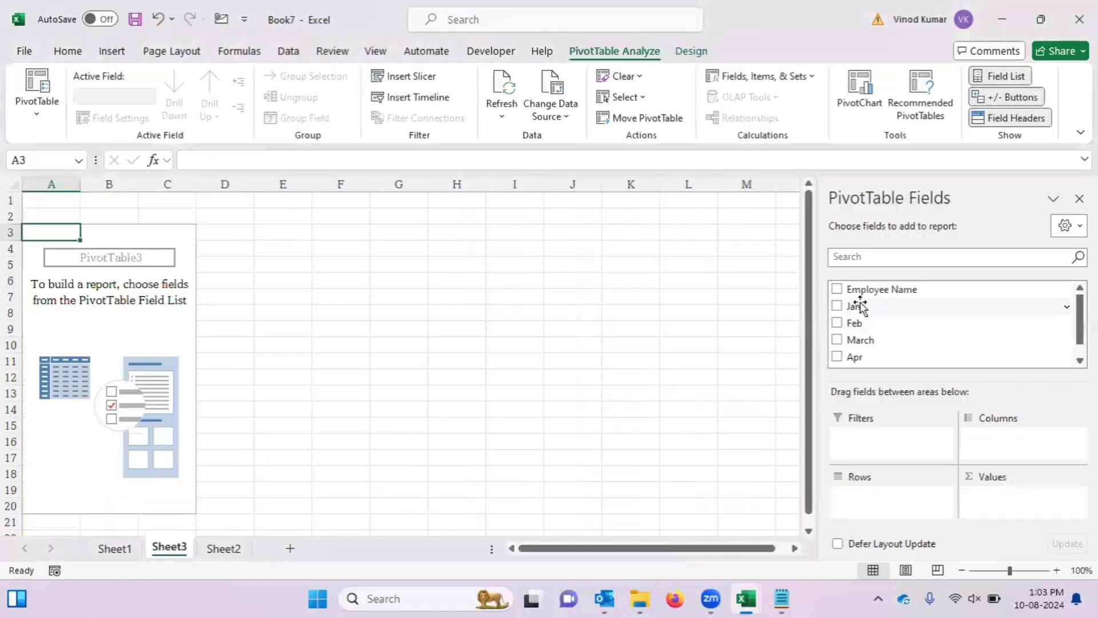
{"action": "left_click_drag", "start_coordinate": [861, 306], "coordinate": [900, 502]}
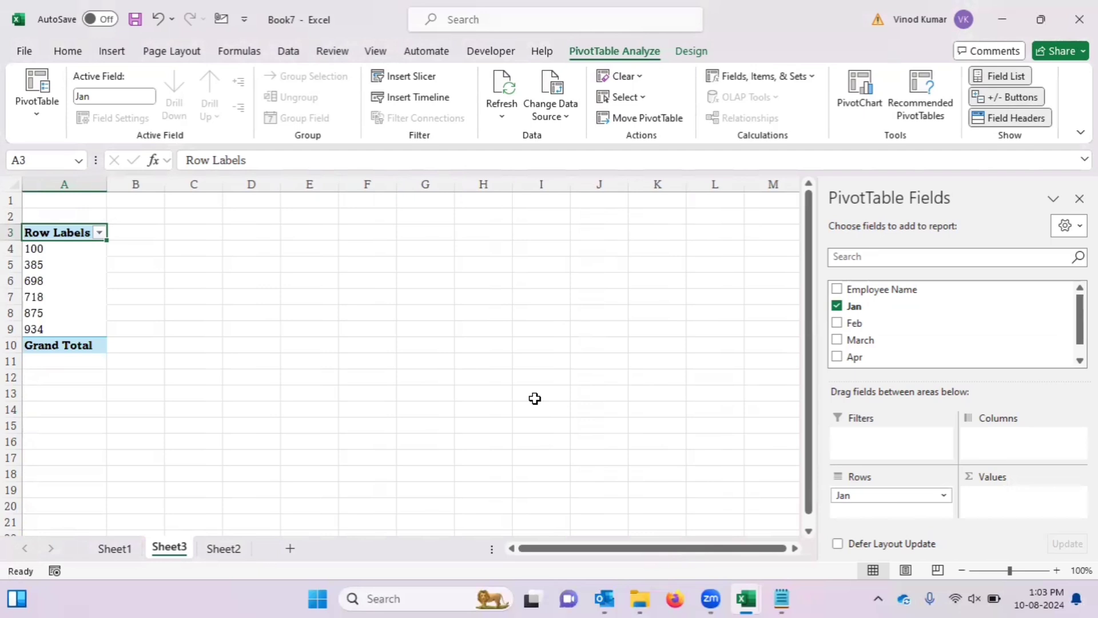
Rename the PivotTable worksheet as tiger
{"action": "key", "text": "alt+h"}
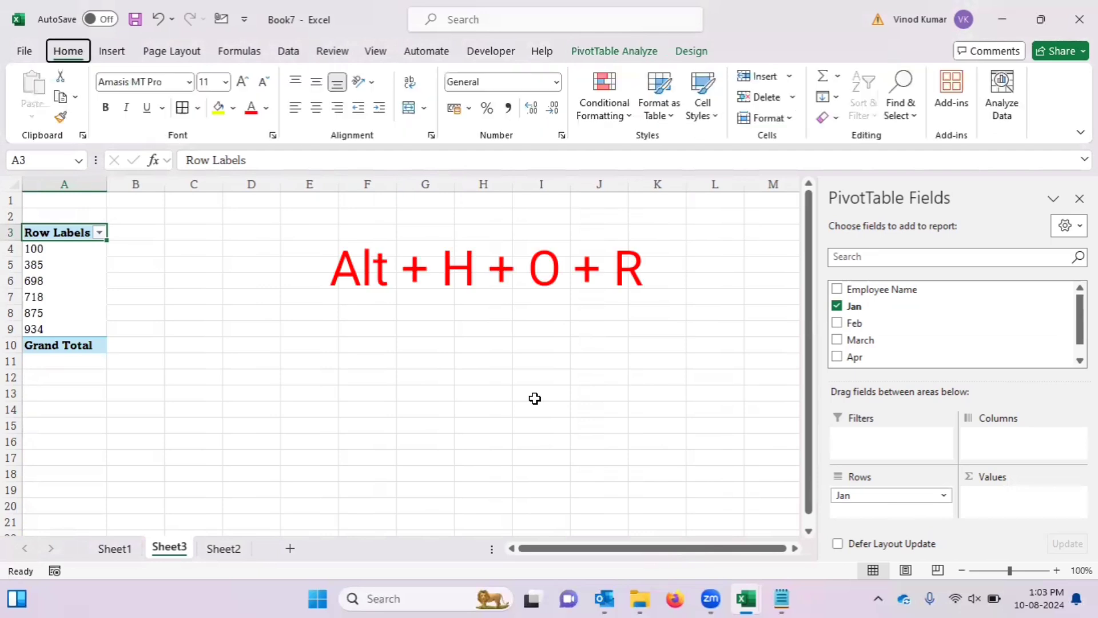
{"action": "key", "text": "o"}
{"action": "key", "text": "r"}
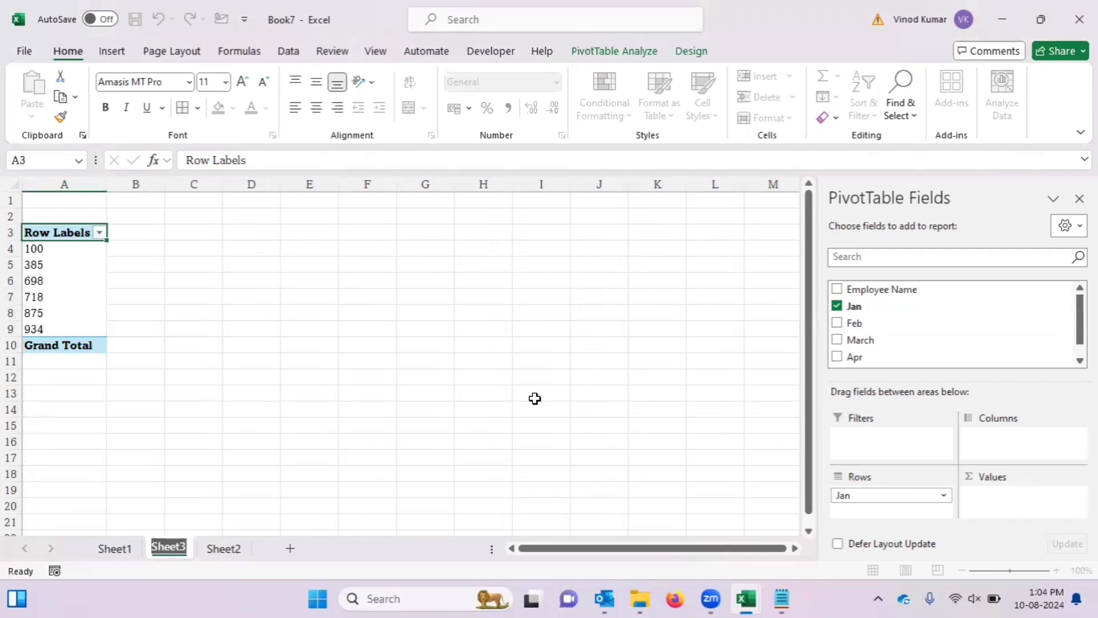
{"action": "type", "text": "tiger"}
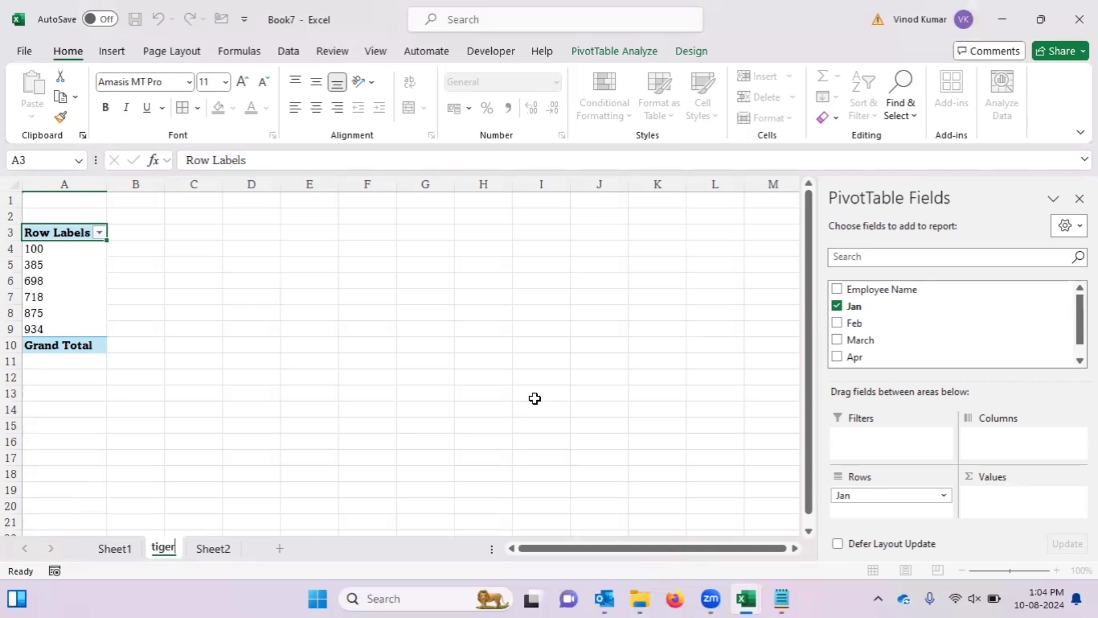
{"action": "key", "text": "Return"}
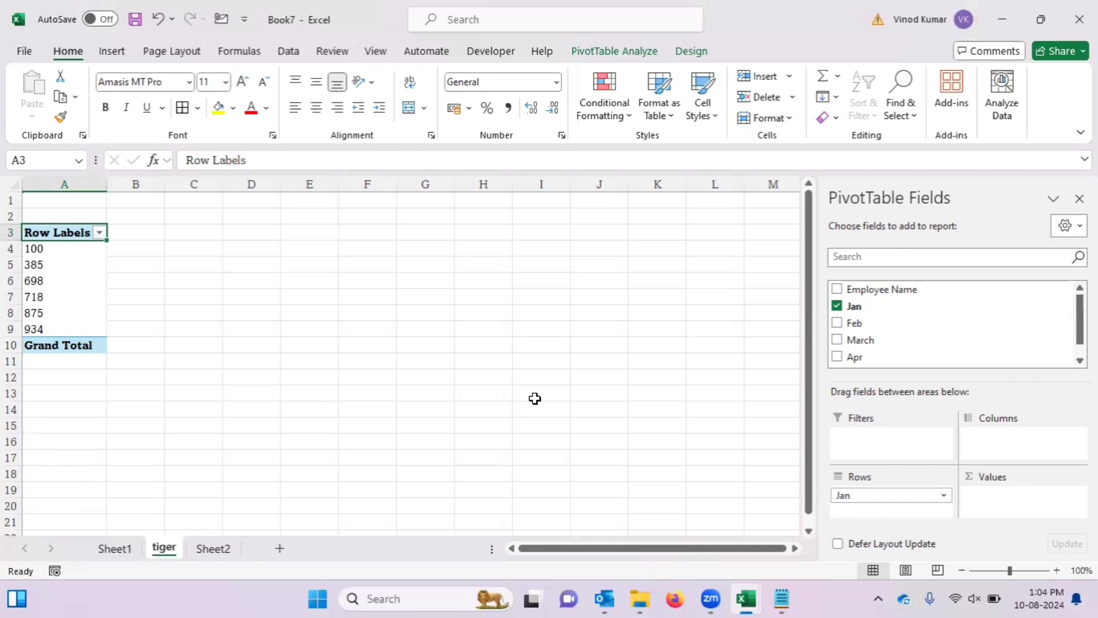
Return to Sheet2 and apply an outside border around the first names in F2:F8
{"action": "left_click", "coordinate": [214, 549]}
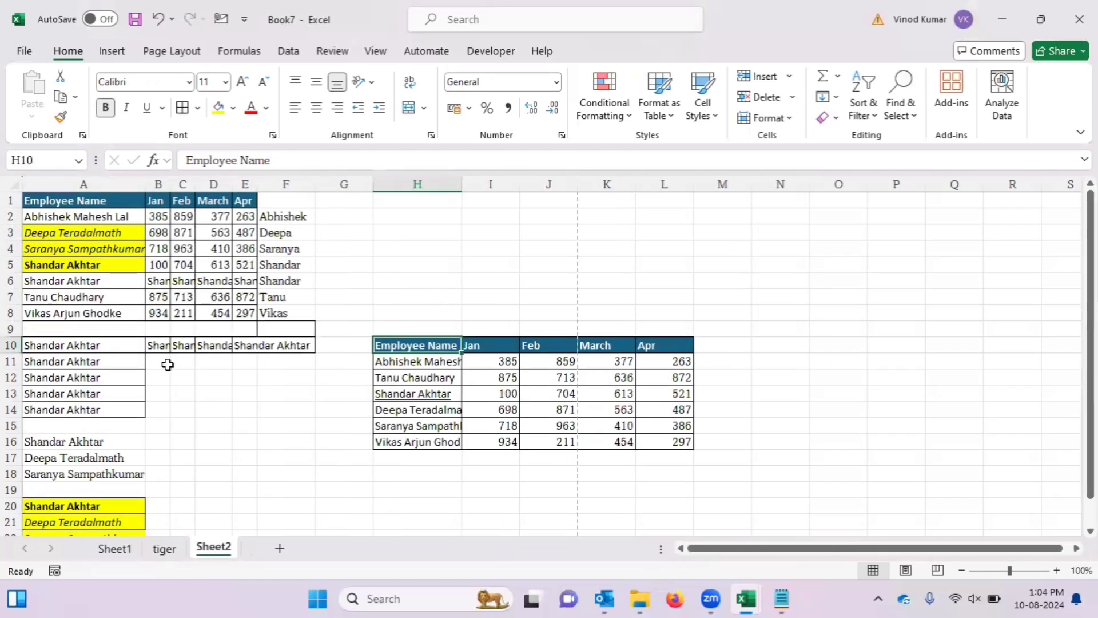
{"action": "left_click", "coordinate": [95, 347]}
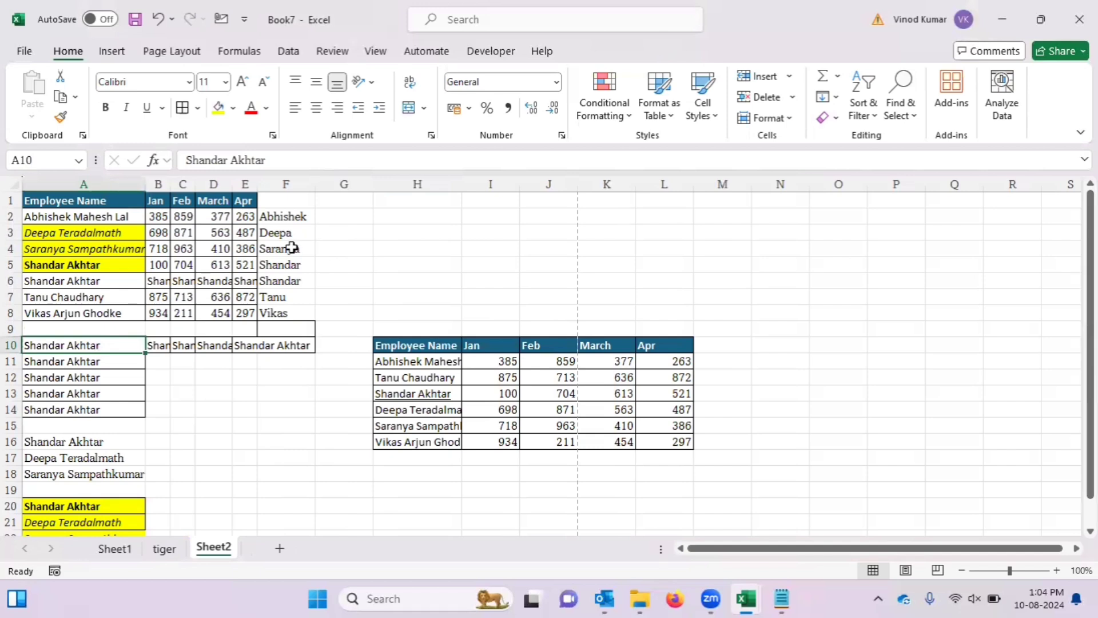
{"action": "left_click", "coordinate": [292, 216]}
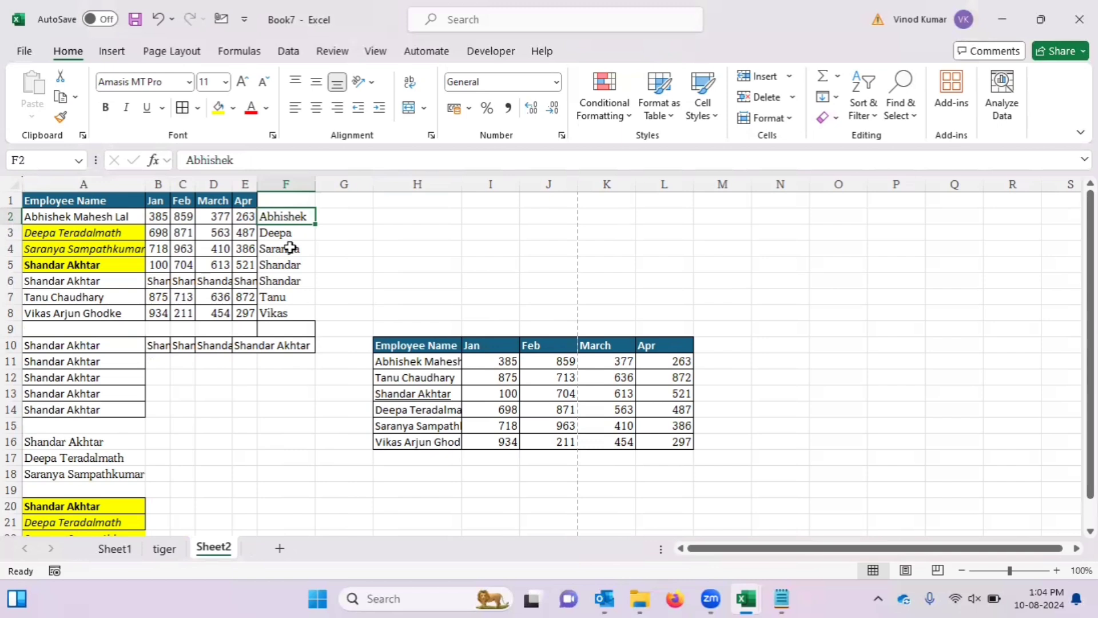
{"action": "key", "text": "ctrl+shift+Down"}
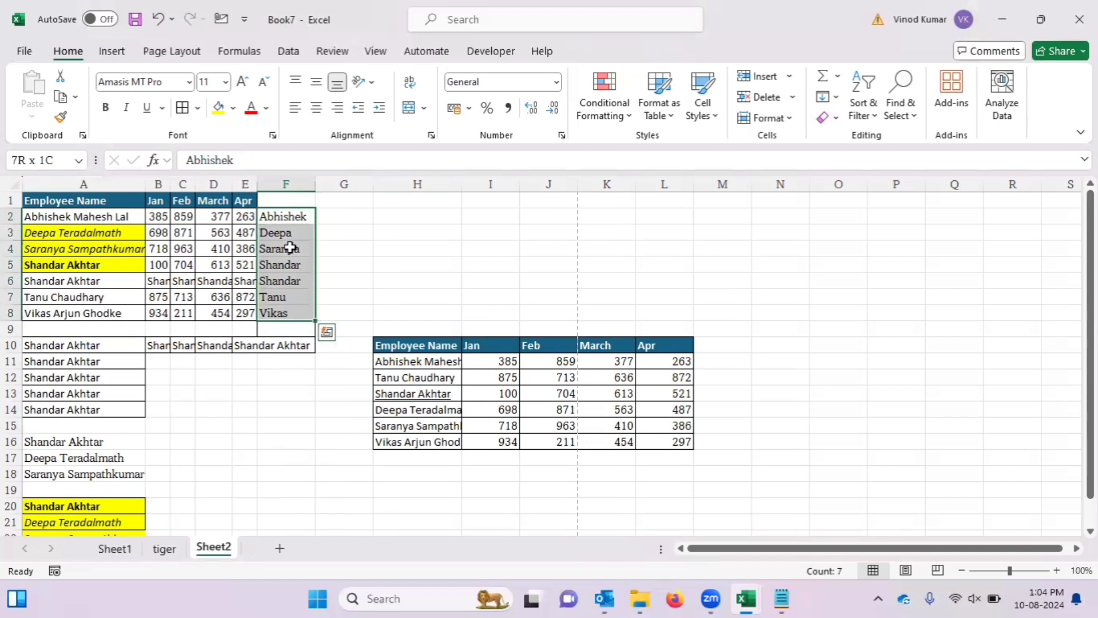
{"action": "key", "text": "ctrl+shift+7"}
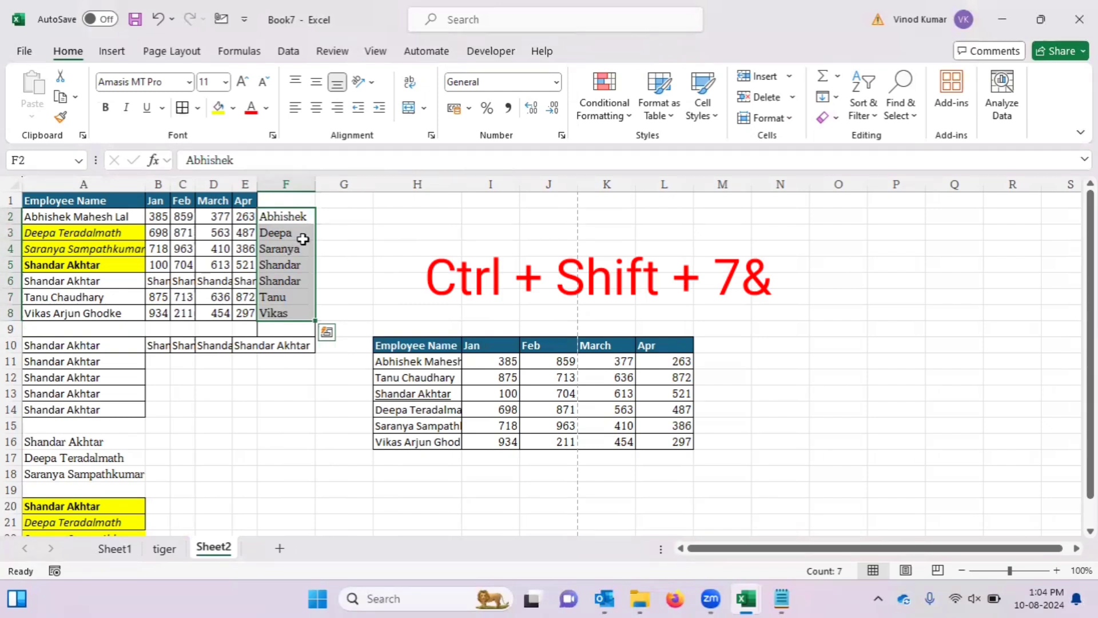
{"action": "left_click", "coordinate": [334, 238]}
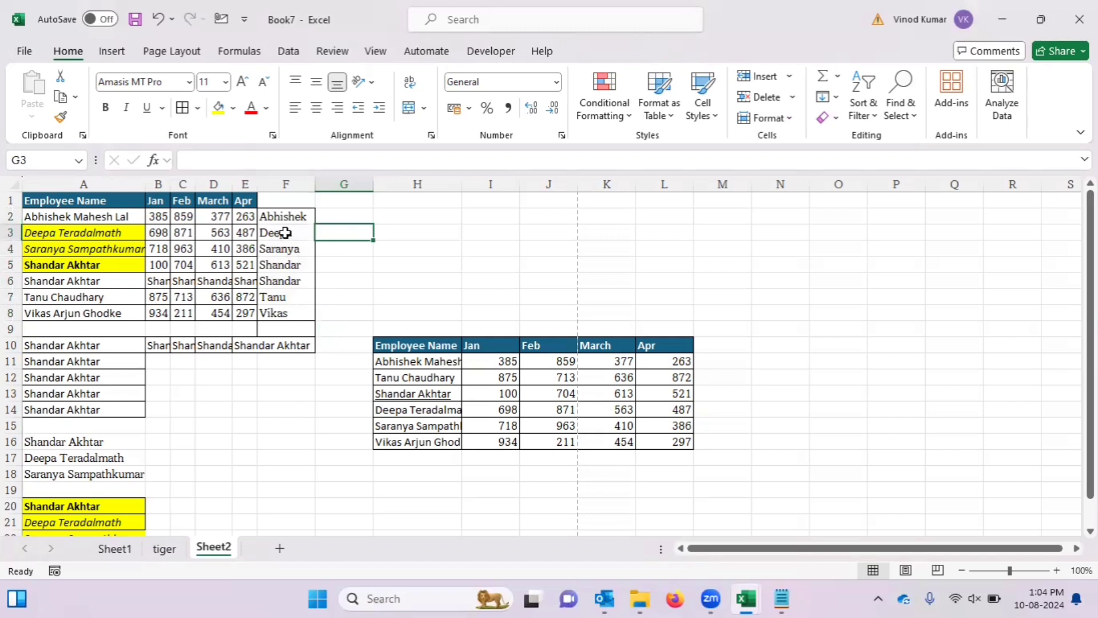
Remove the borders from the first names in F2:F8
{"action": "left_click", "coordinate": [287, 216]}
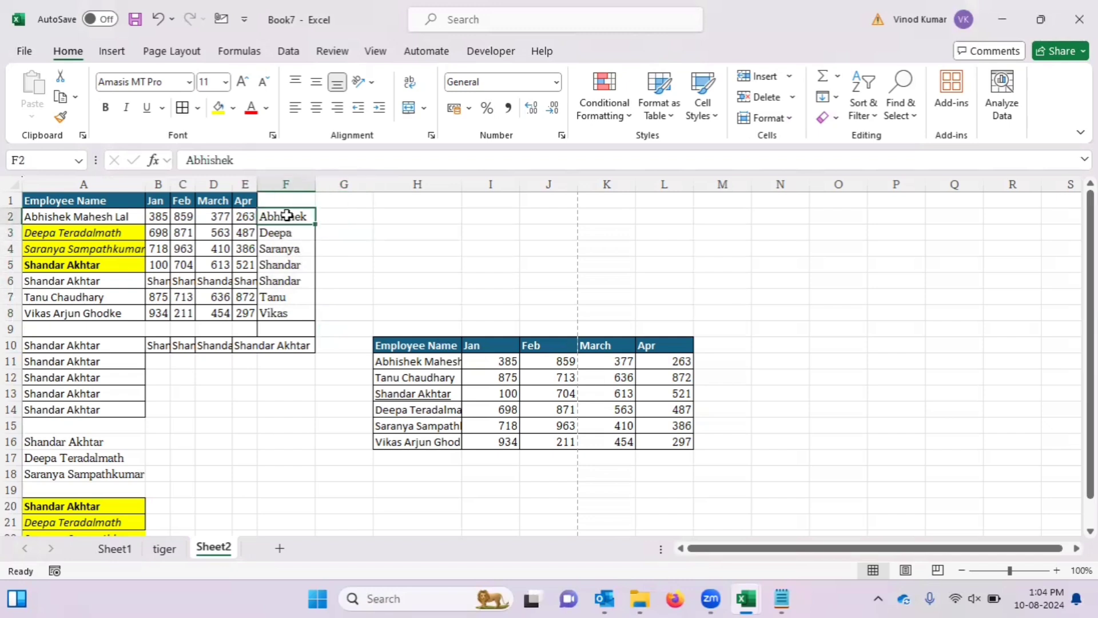
{"action": "key", "text": "ctrl+shift+Down"}
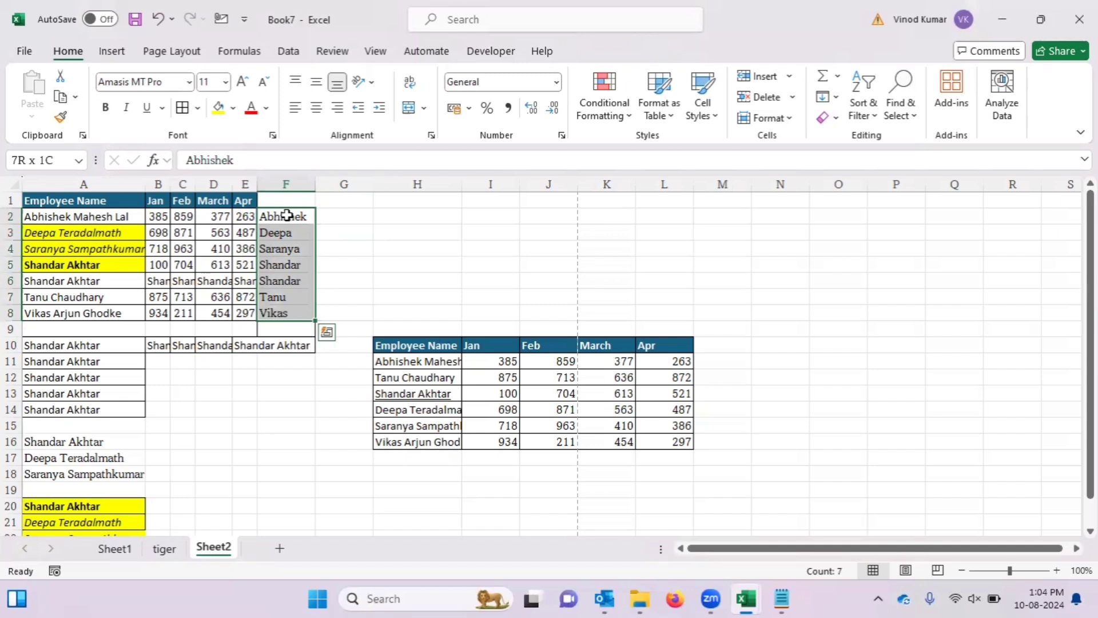
{"action": "key", "text": "ctrl+shift+minus"}
{"action": "left_click", "coordinate": [358, 244]}
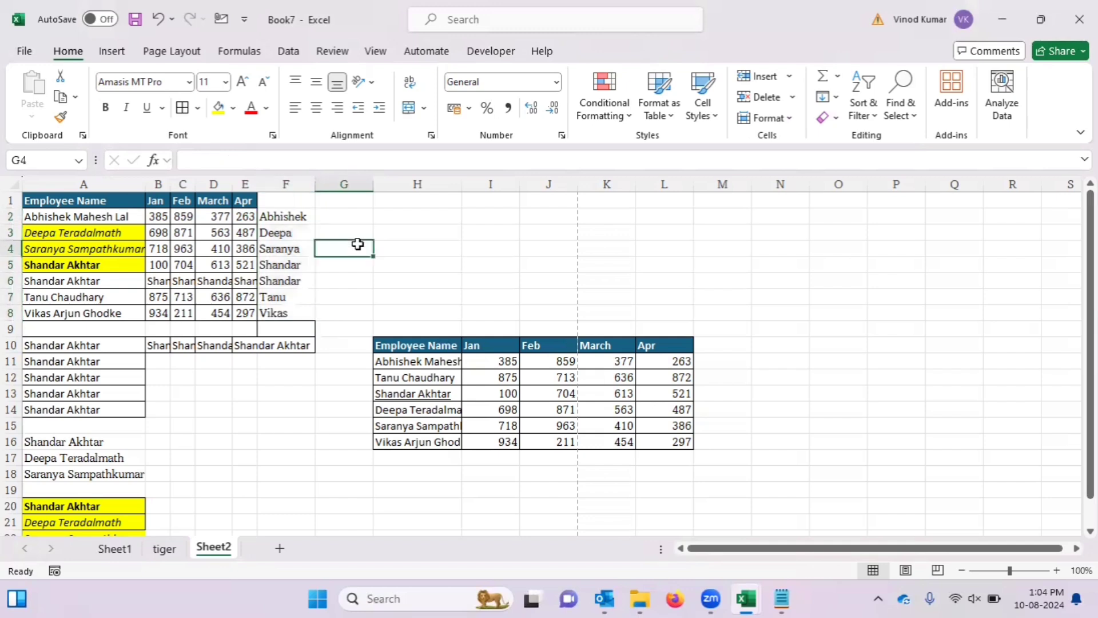
Apply all borders to the first names in F2:F8
{"action": "left_click", "coordinate": [303, 219]}
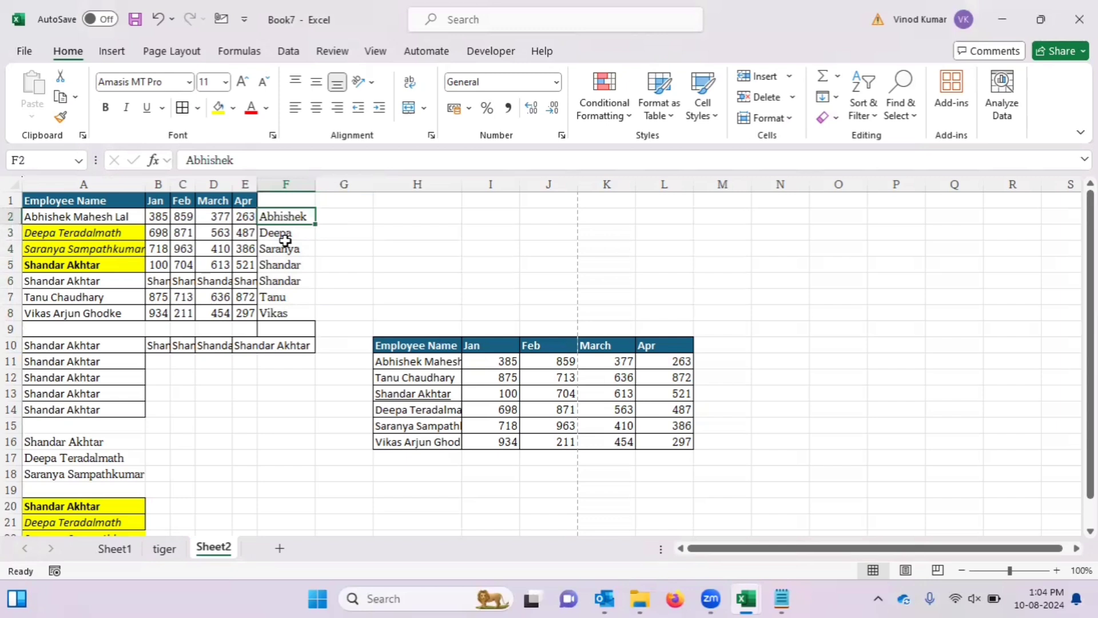
{"action": "left_click_drag", "start_coordinate": [201, 218], "coordinate": [227, 265]}
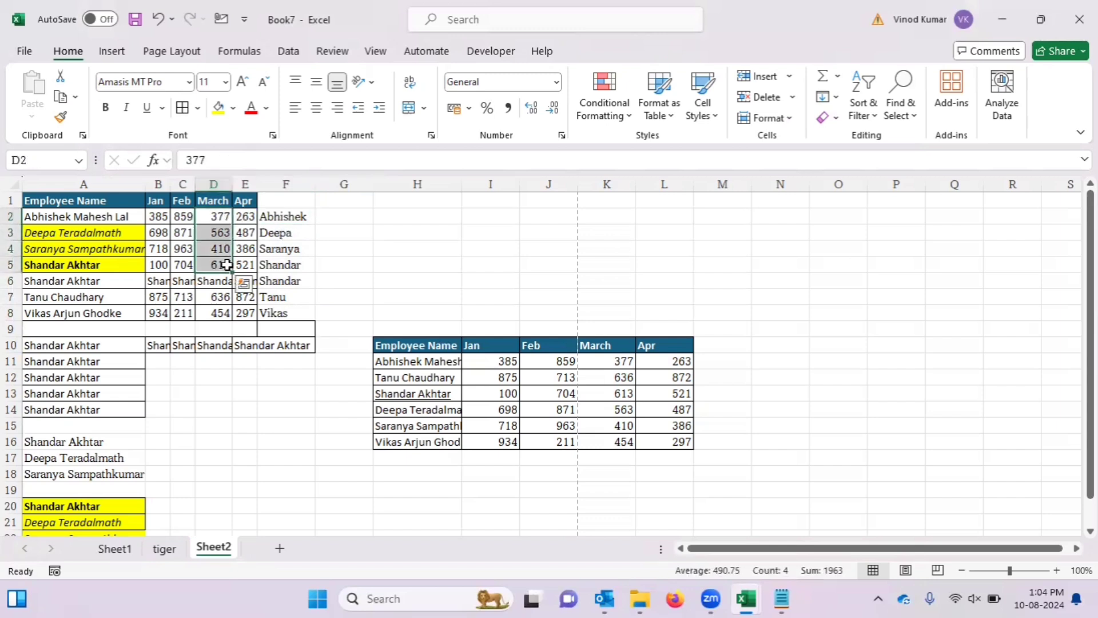
{"action": "left_click", "coordinate": [285, 218]}
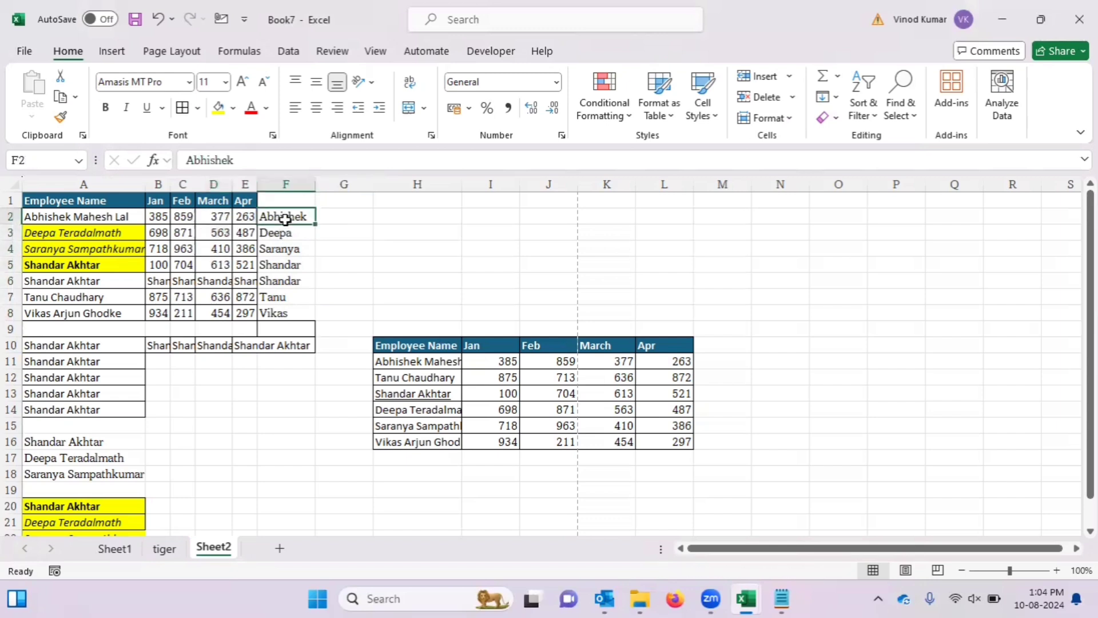
{"action": "key", "text": "ctrl+shift+Down"}
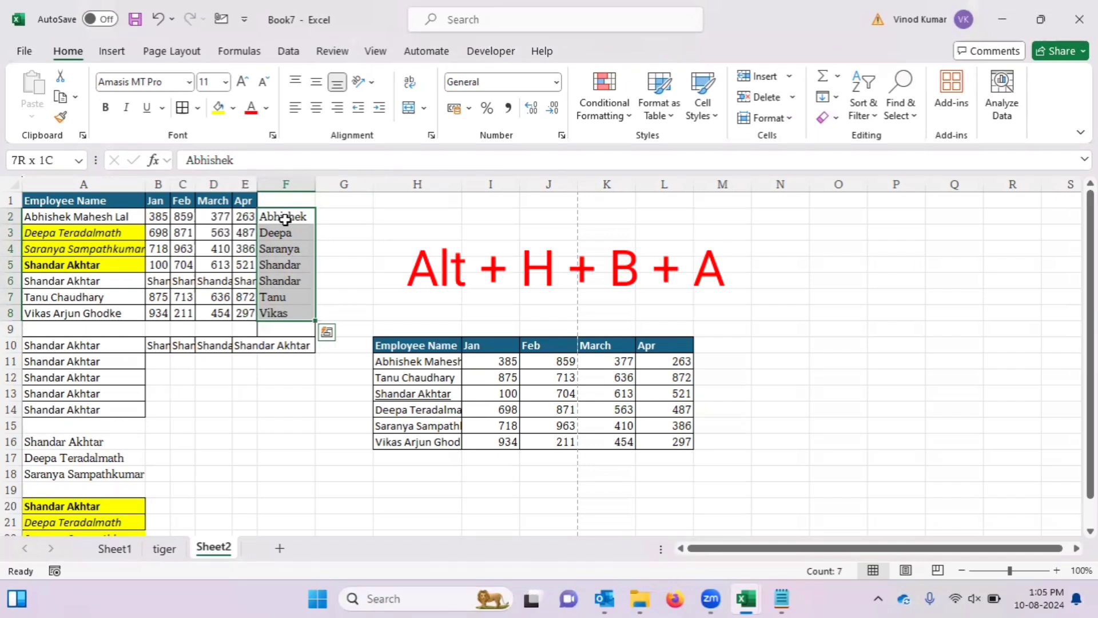
{"action": "key", "text": "alt+h"}
{"action": "key", "text": "b"}
{"action": "key", "text": "a"}
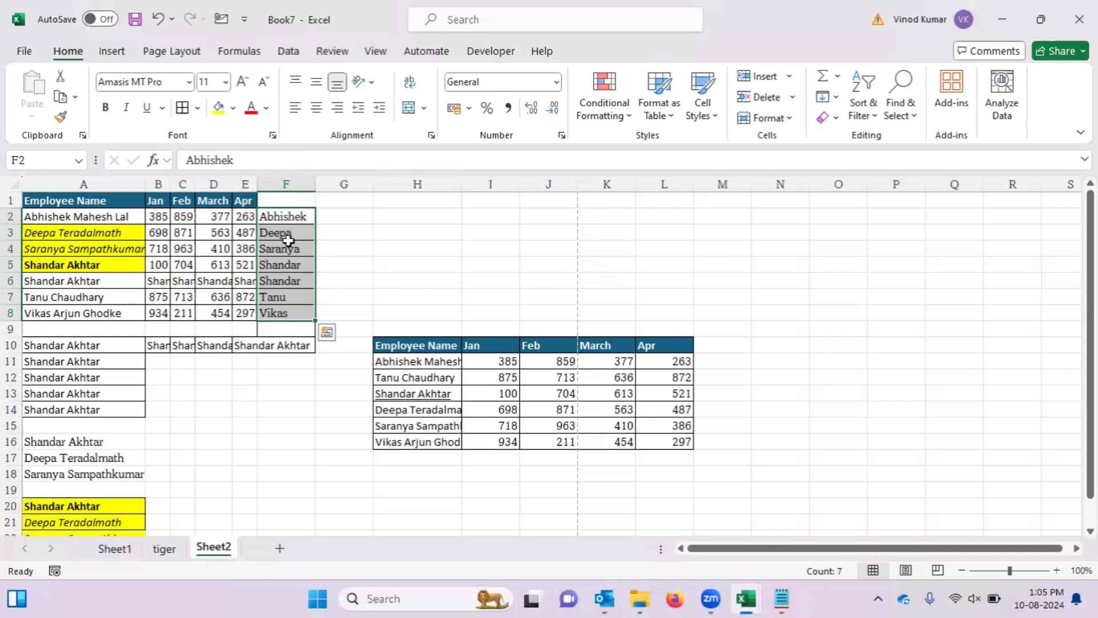
Clear all borders again from the first names in F2:F8
{"action": "left_click", "coordinate": [297, 218]}
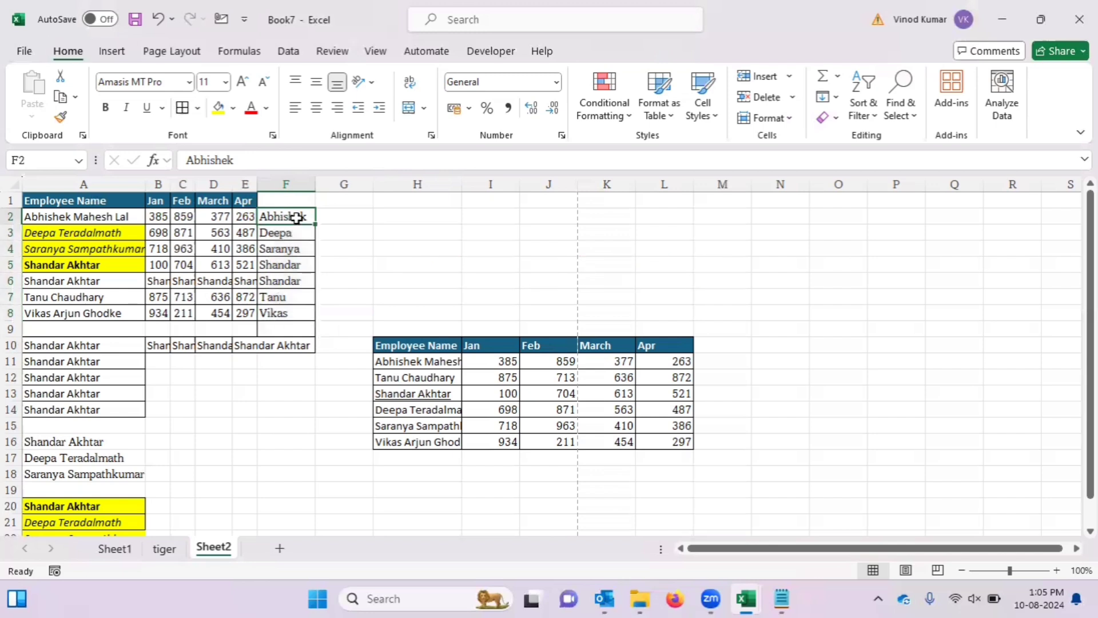
{"action": "key", "text": "ctrl+shift+Down"}
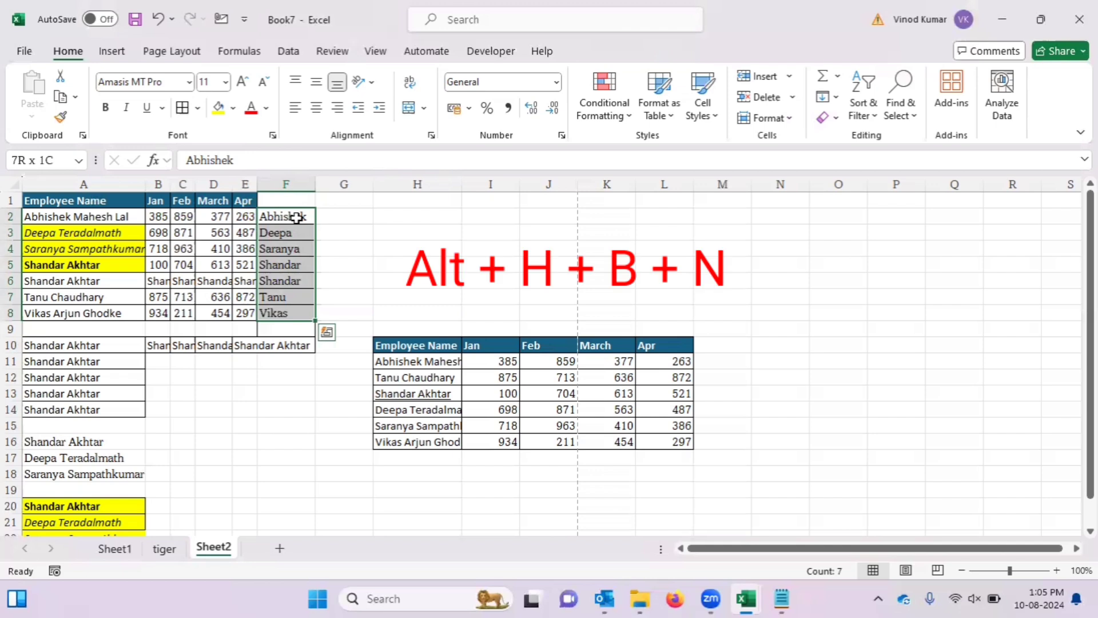
{"action": "key", "text": "alt+h"}
{"action": "key", "text": "b"}
{"action": "key", "text": "n"}
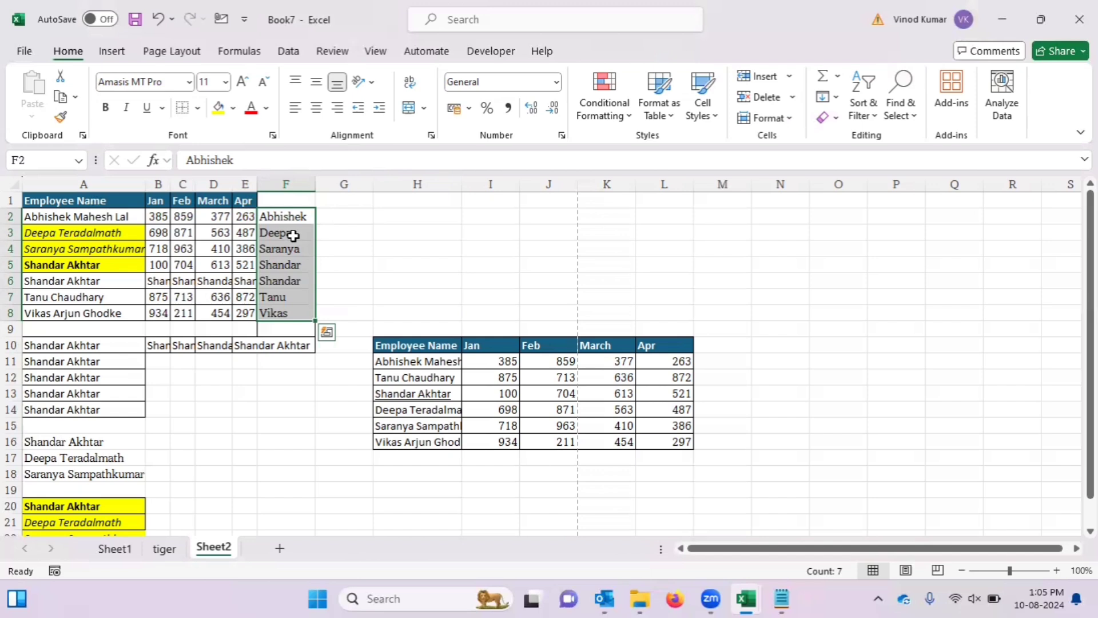
{"action": "left_click", "coordinate": [303, 422]}
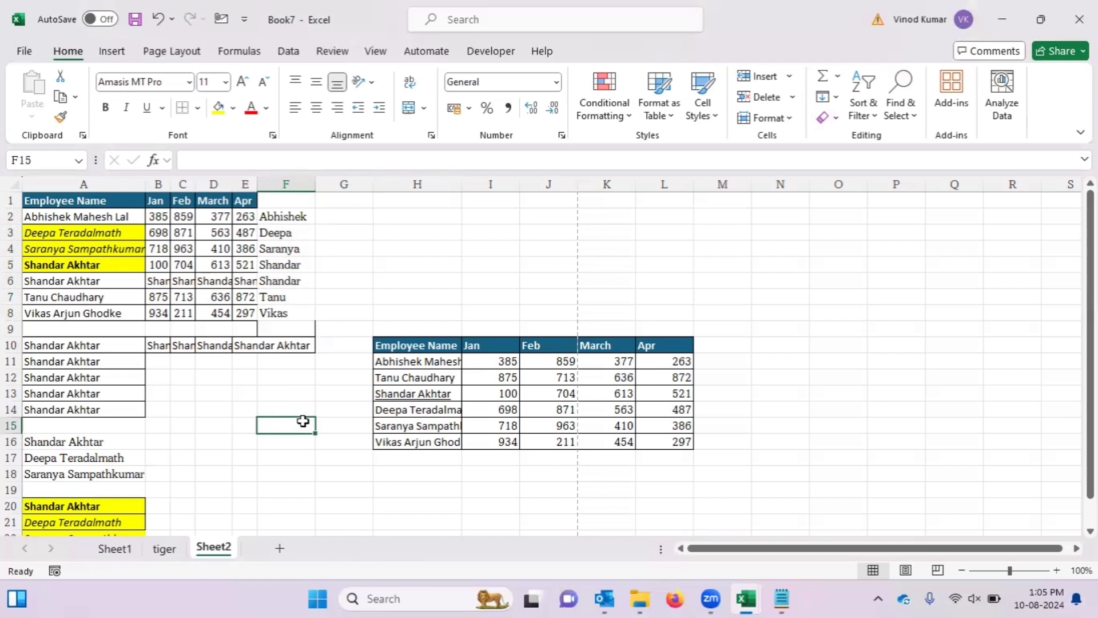
Insert a new blank worksheet in front of Sheet2
{"action": "key", "text": "alt+i"}
{"action": "key", "text": "w"}
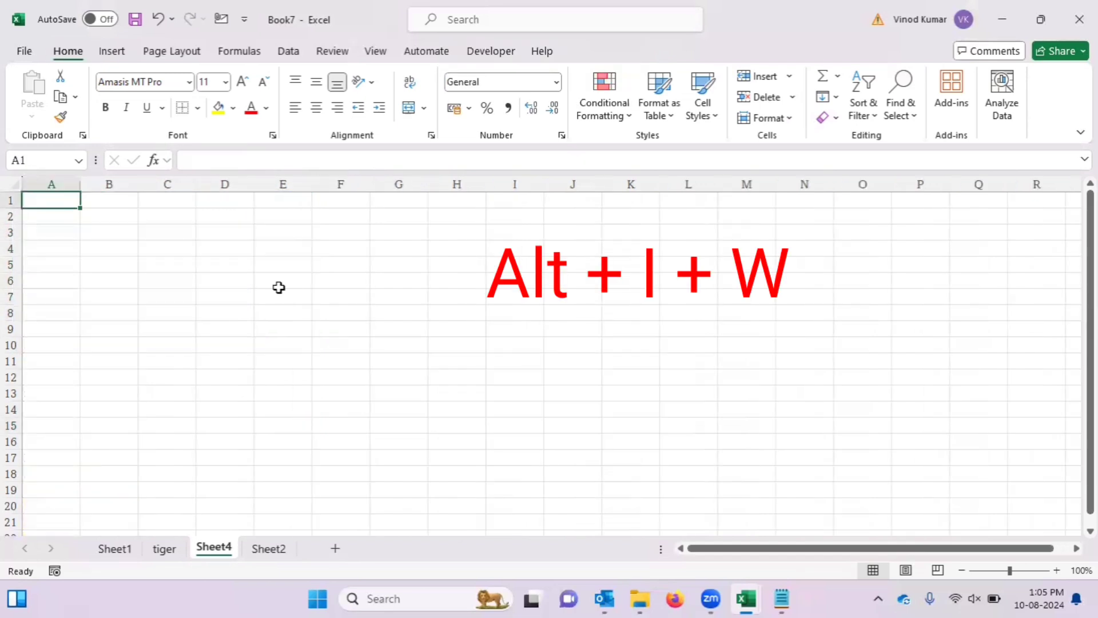
{"action": "left_click", "coordinate": [253, 283]}
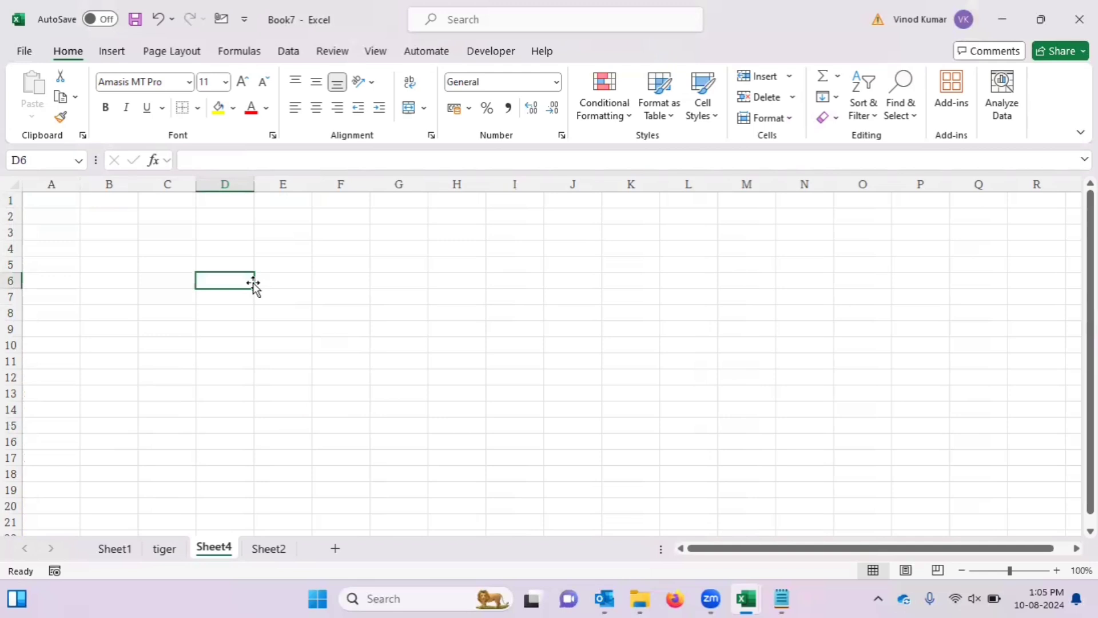
Delete the newly inserted blank worksheet permanently
{"action": "key", "text": "alt+e"}
{"action": "key", "text": "l"}
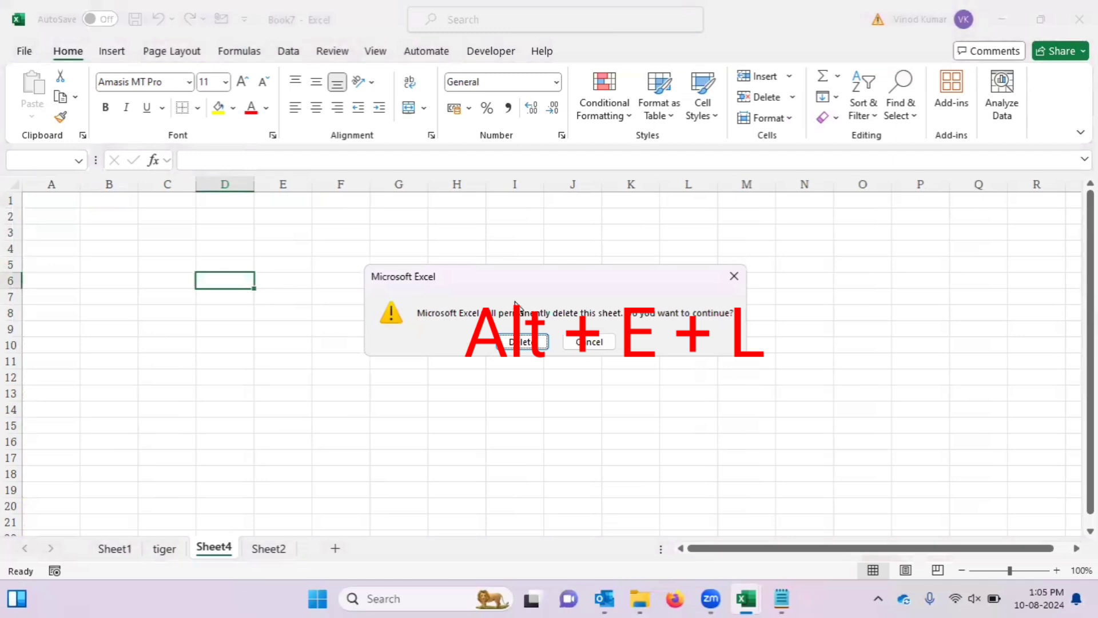
{"action": "left_click_drag", "start_coordinate": [551, 285], "coordinate": [521, 283]}
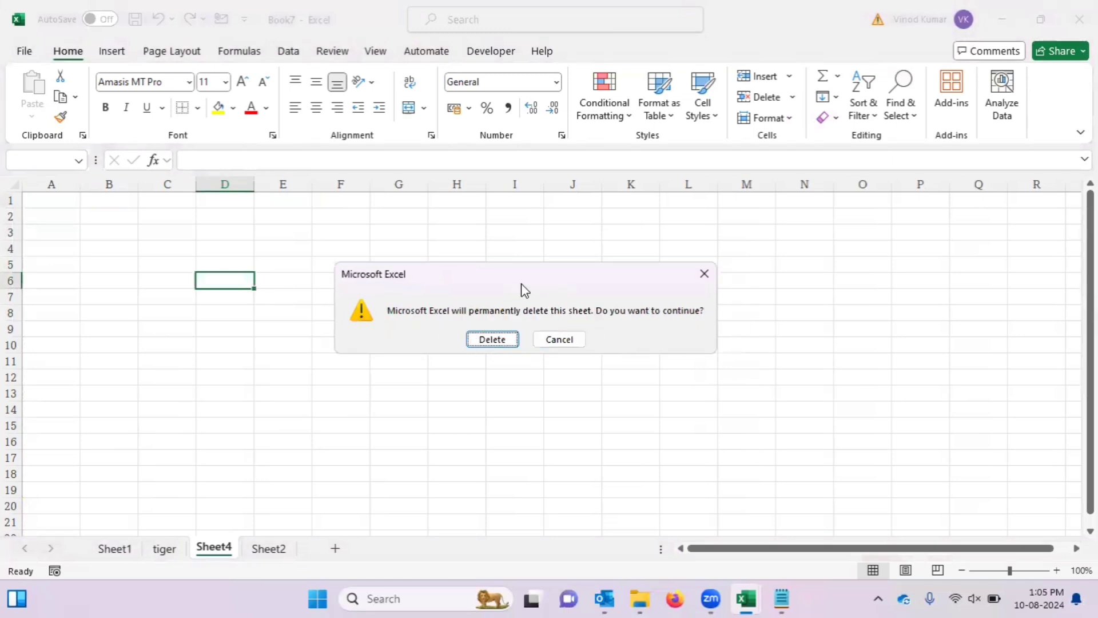
{"action": "left_click", "coordinate": [491, 339]}
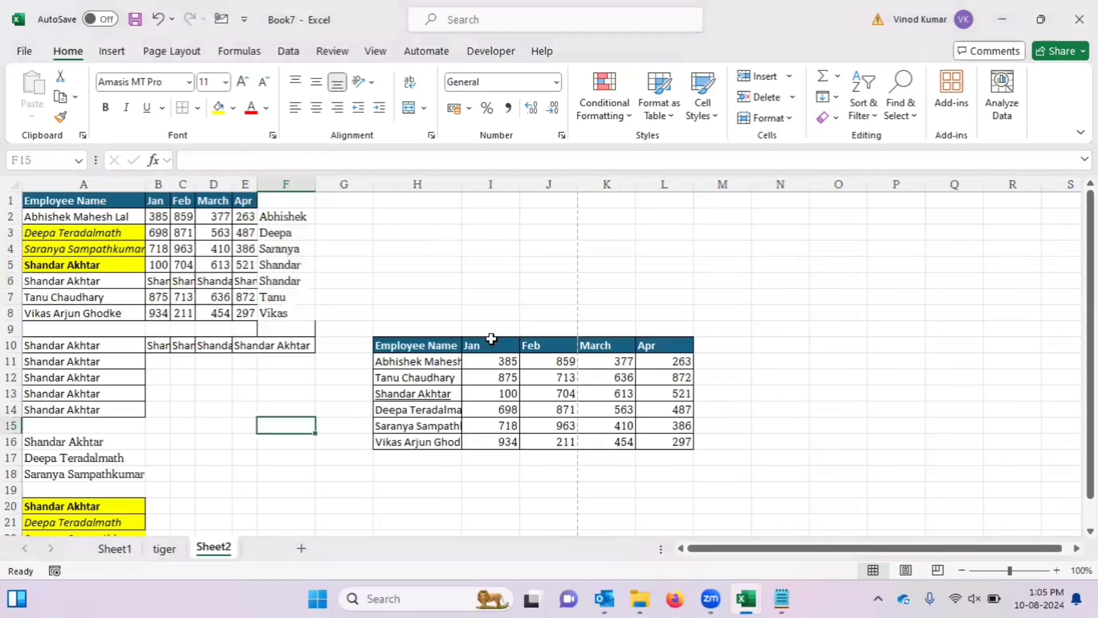
{"action": "left_click", "coordinate": [477, 309]}
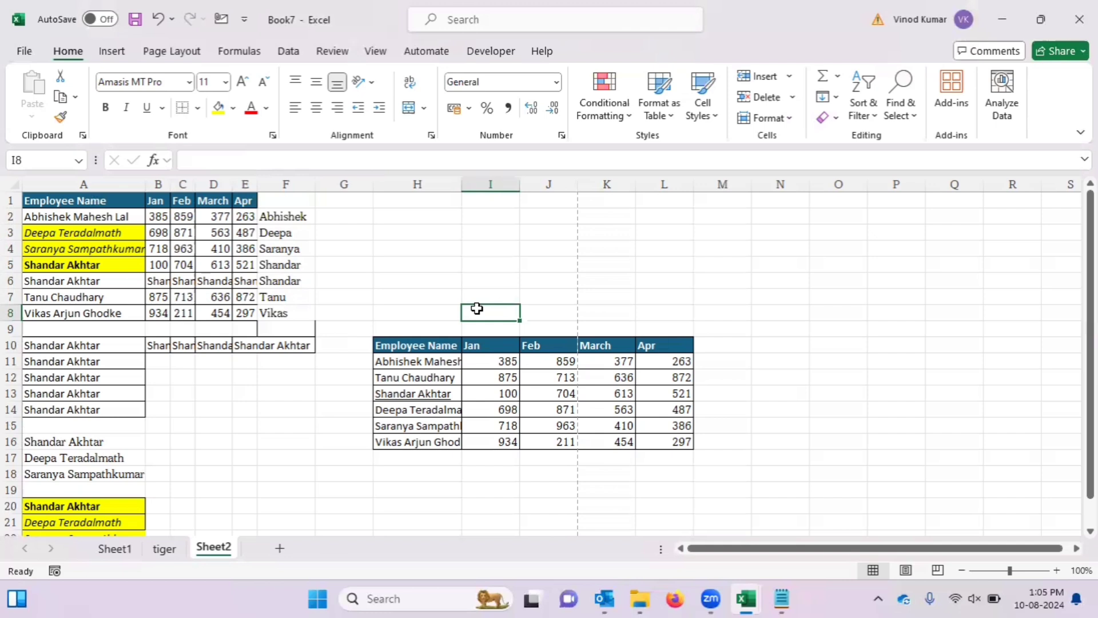
From cell N1, jump to the last worksheet row in column N and return to the first row
{"action": "left_click", "coordinate": [779, 200]}
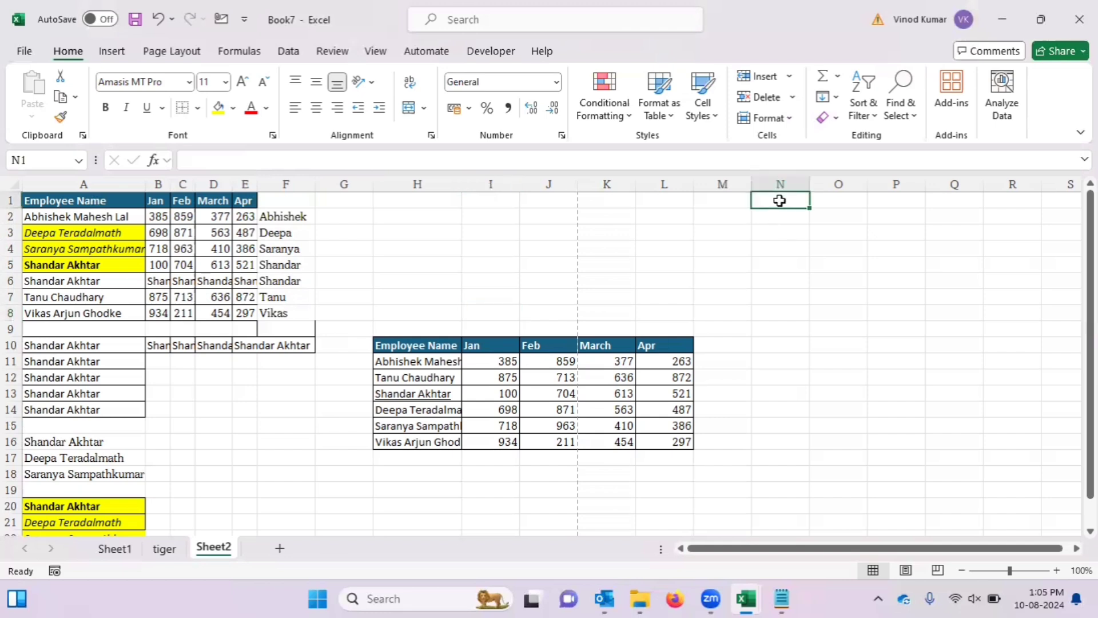
{"action": "key", "text": "Down"}
{"action": "key", "text": "Down"}
{"action": "key", "text": "Down"}
{"action": "key", "text": "Down"}
{"action": "key", "text": "Up"}
{"action": "key", "text": "Up"}
{"action": "key", "text": "Up"}
{"action": "key", "text": "Up"}
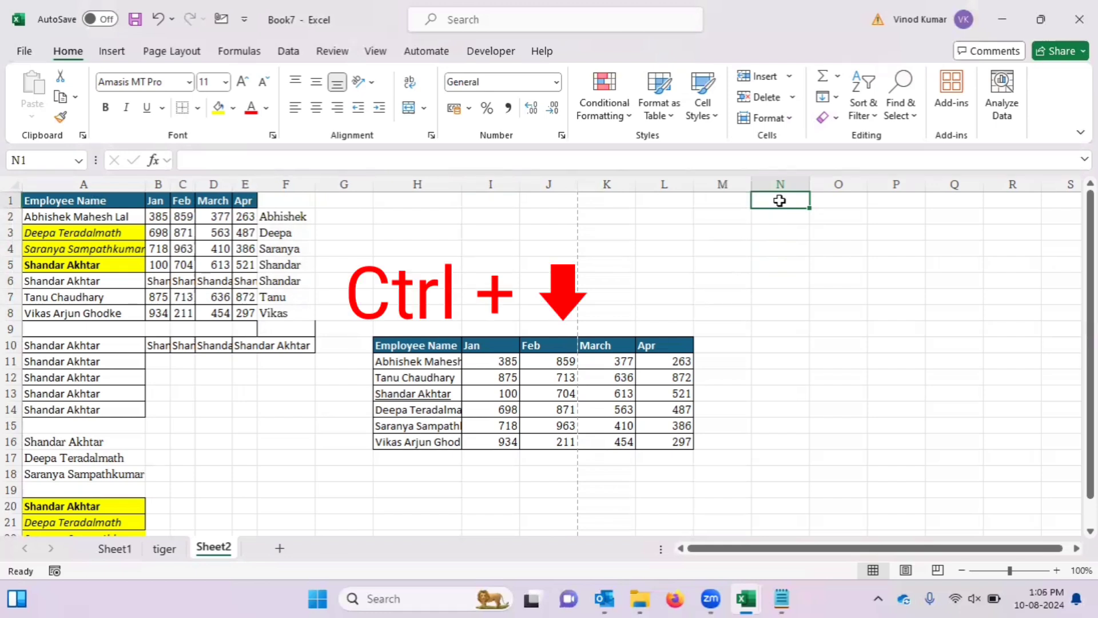
{"action": "key", "text": "ctrl+Down"}
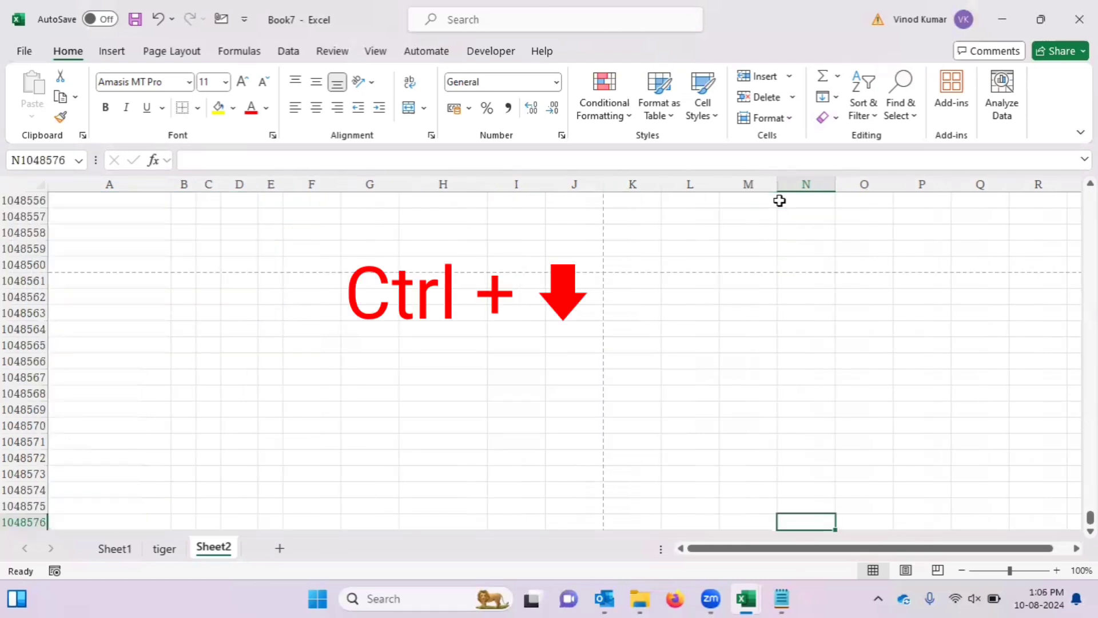
{"action": "key", "text": "ctrl+Up"}
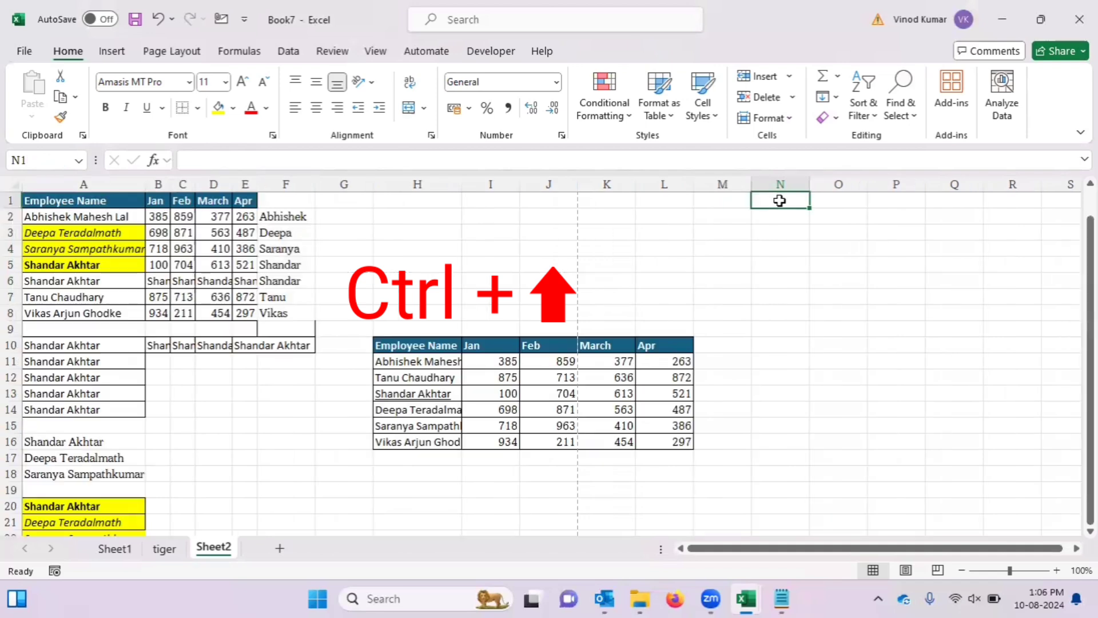
Jump to the last entry below header H10 and back, and select the employee name column H10:H16
{"action": "left_click", "coordinate": [428, 344]}
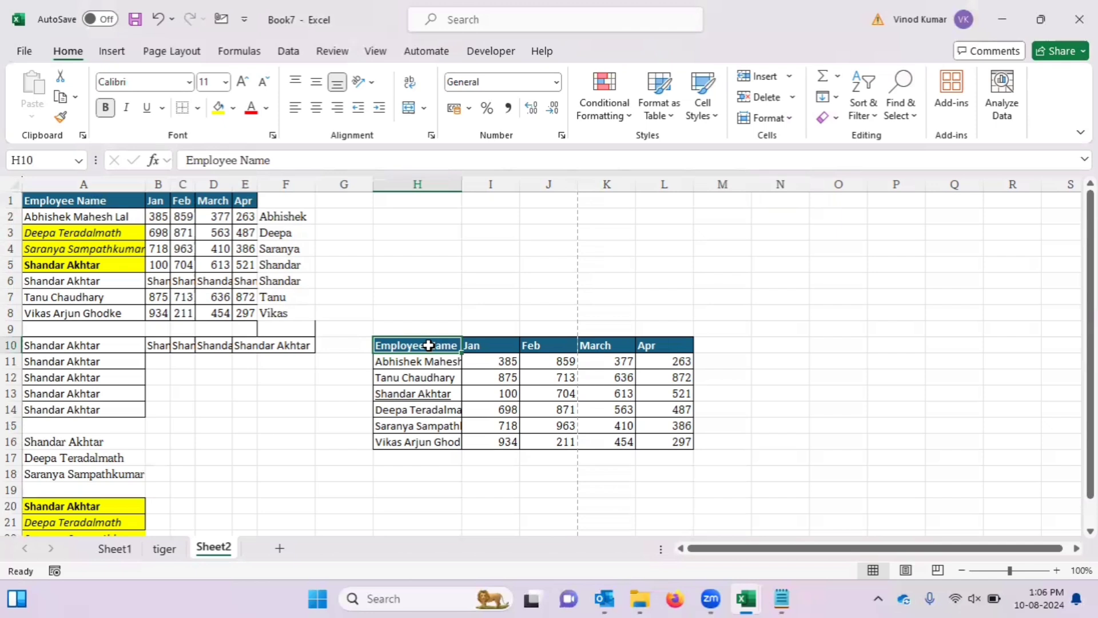
{"action": "key", "text": "ctrl+Down"}
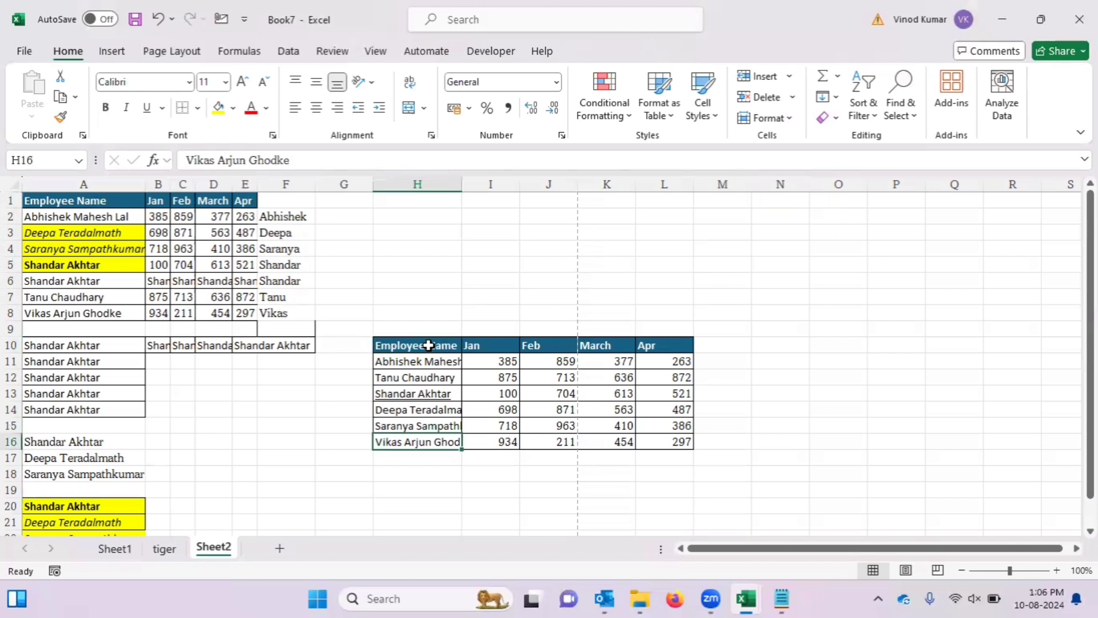
{"action": "key", "text": "ctrl+Up"}
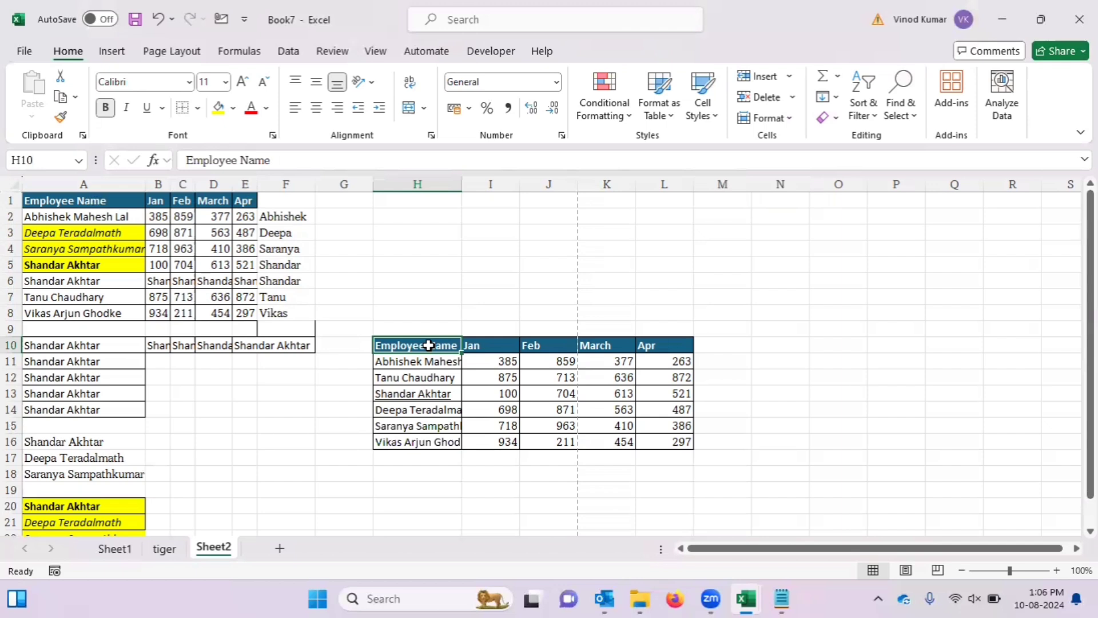
{"action": "key", "text": "ctrl+shift+Down"}
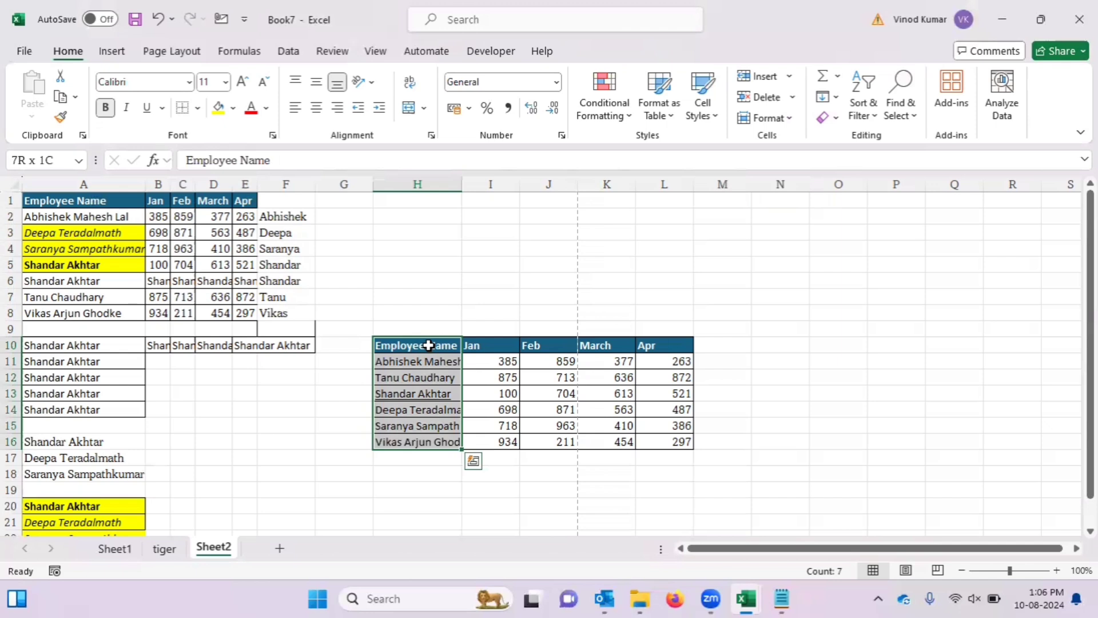
Select the first employee's full data row, H11:L11, in the second table
{"action": "key", "text": "Right"}
{"action": "key", "text": "Down"}
{"action": "key", "text": "Left"}
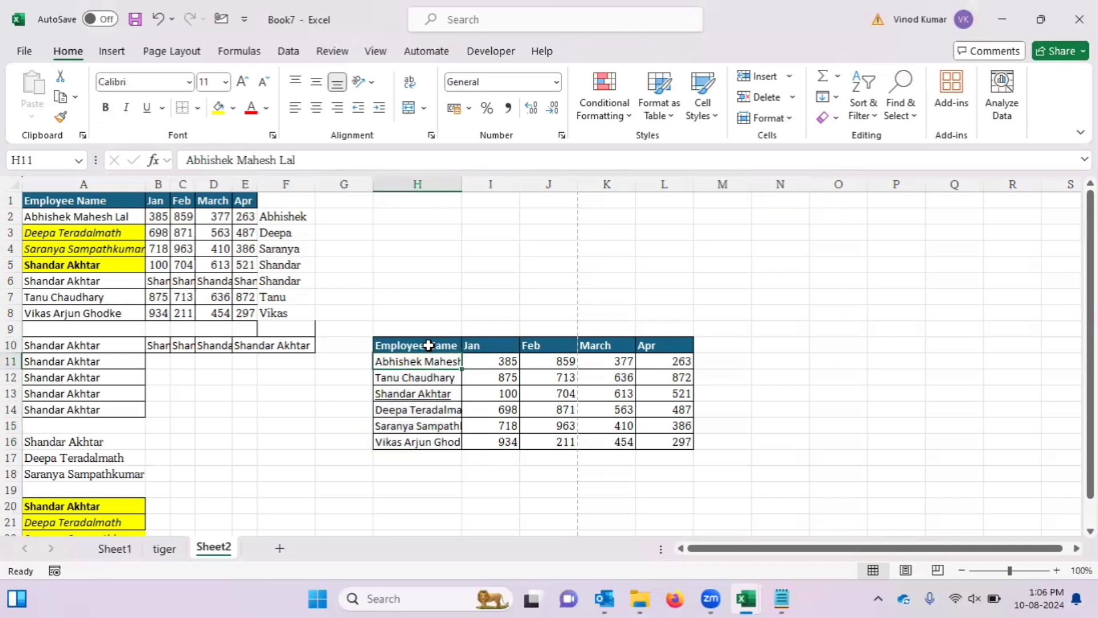
{"action": "key", "text": "ctrl+shift+Right"}
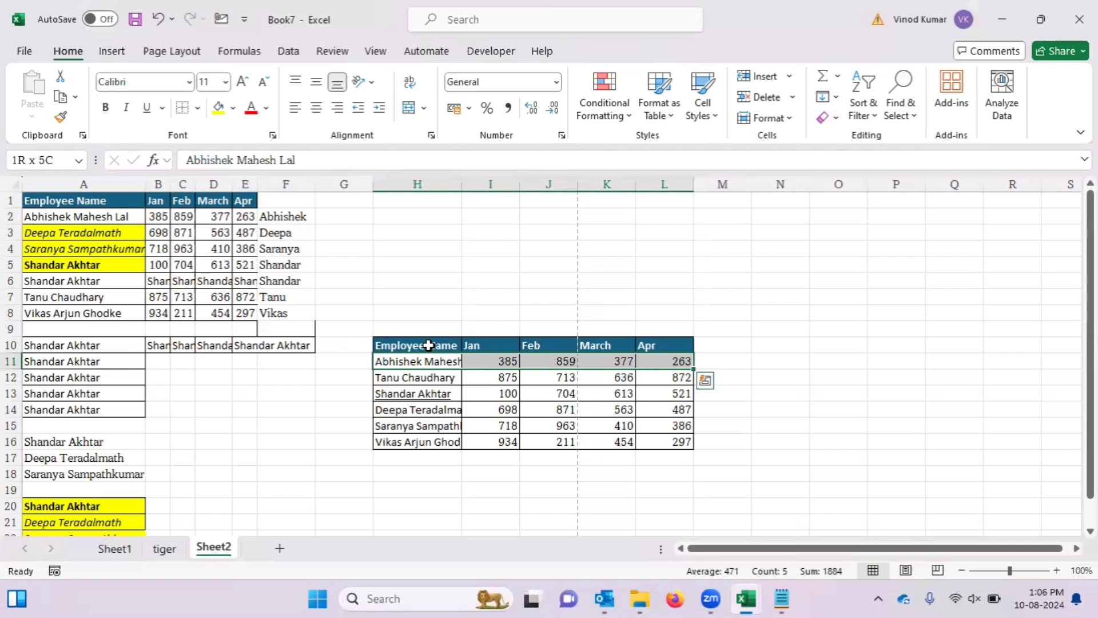
Move cell by cell through the second table to L14 and jump back to cell A1
{"action": "key", "text": "Down"}
{"action": "key", "text": "Right"}
{"action": "key", "text": "Right"}
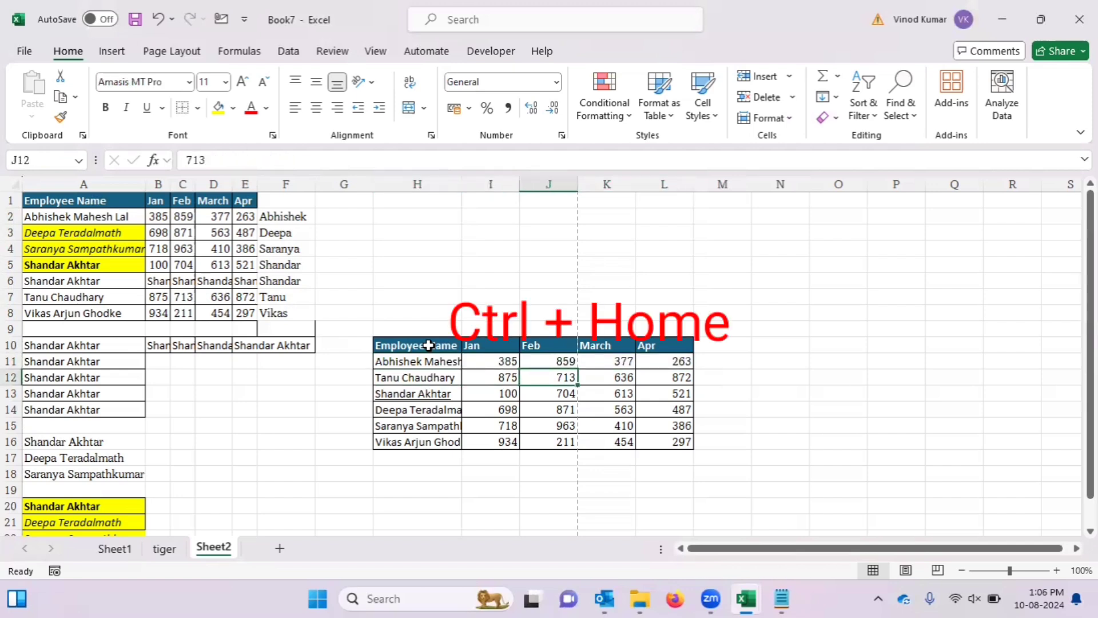
{"action": "key", "text": "Down"}
{"action": "key", "text": "Right"}
{"action": "key", "text": "Right"}
{"action": "key", "text": "Down"}
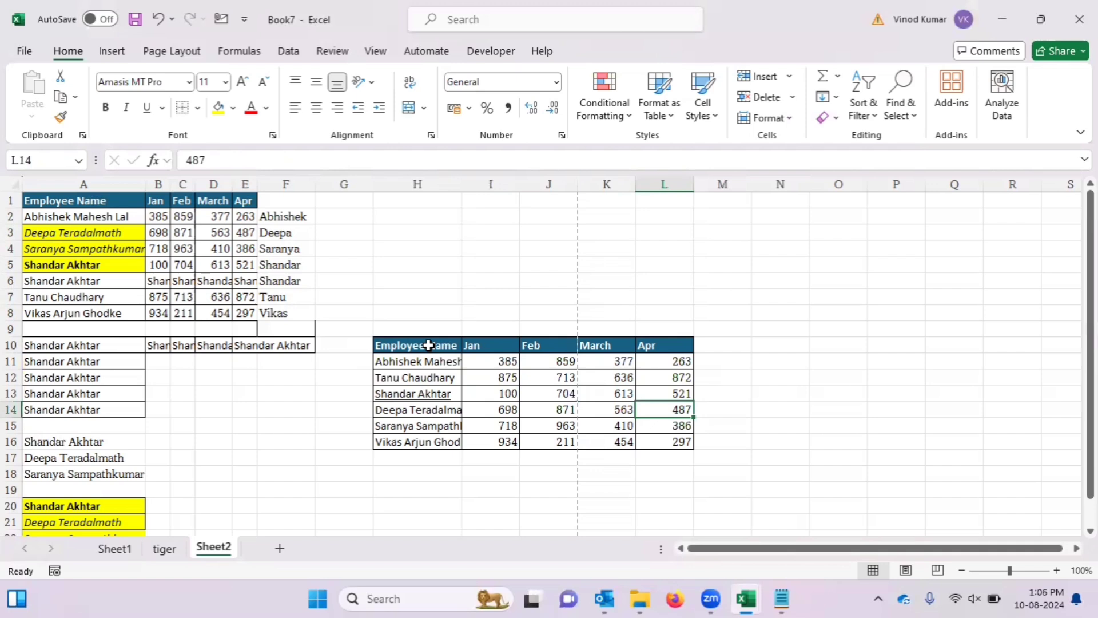
{"action": "key", "text": "ctrl+Home"}
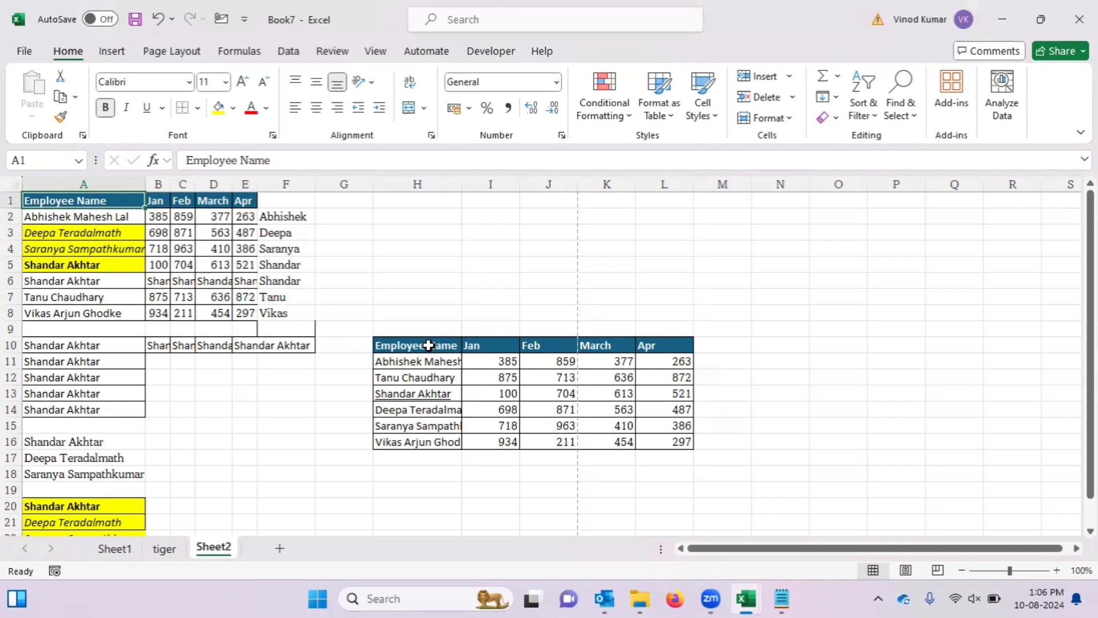
Total the second table's Jan values in I17 with AutoSum over I11:I16
{"action": "left_click", "coordinate": [505, 459]}
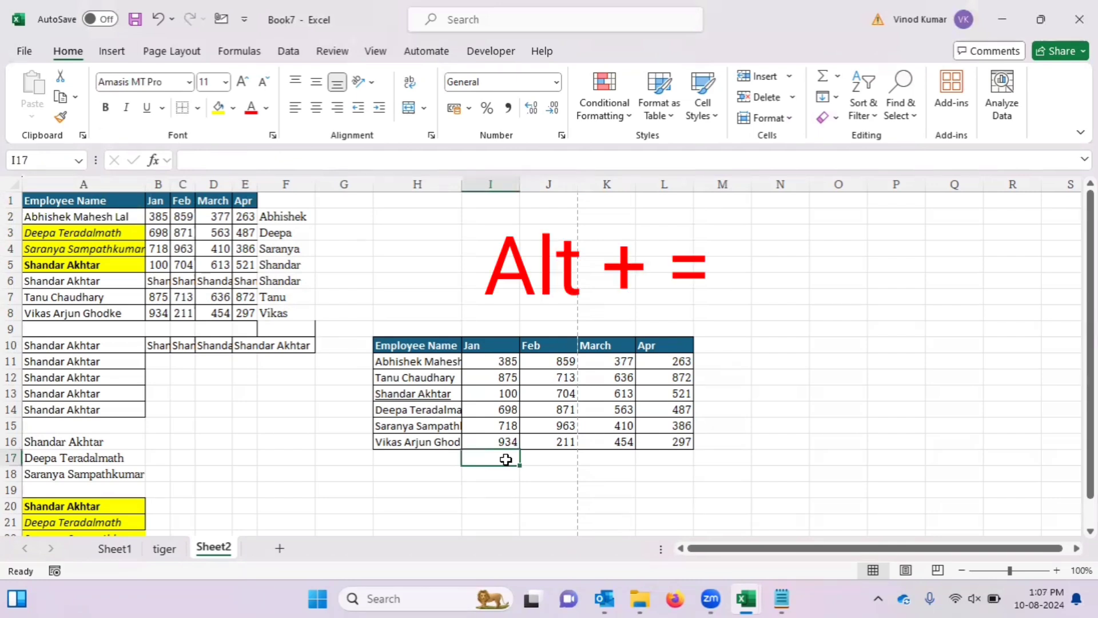
{"action": "key", "text": "alt+equal"}
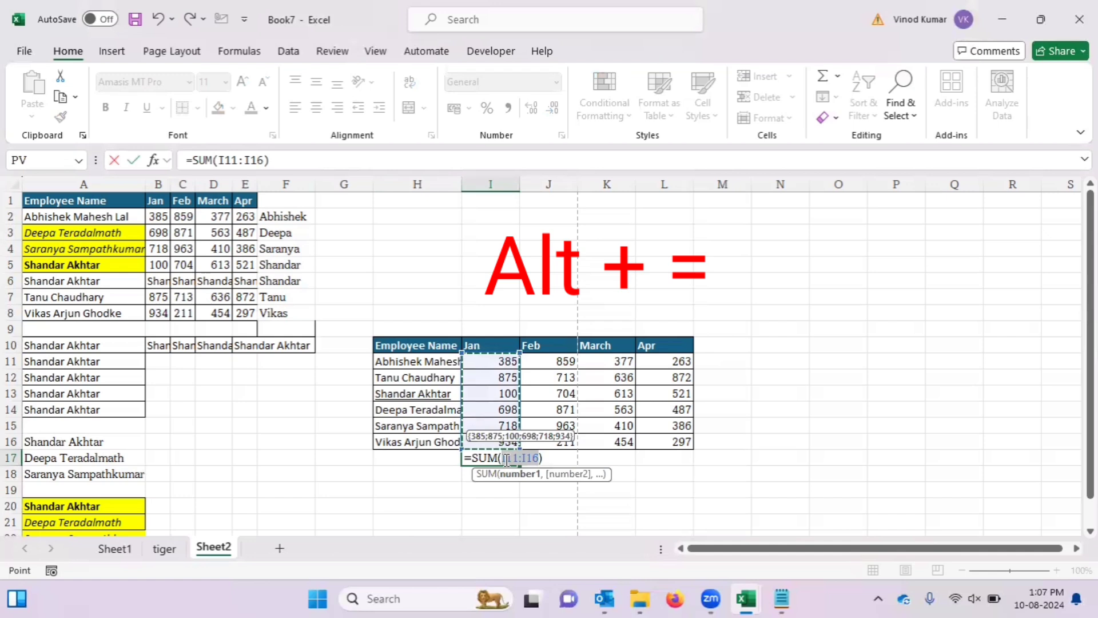
{"action": "key", "text": "Return"}
{"action": "left_click", "coordinate": [505, 459]}
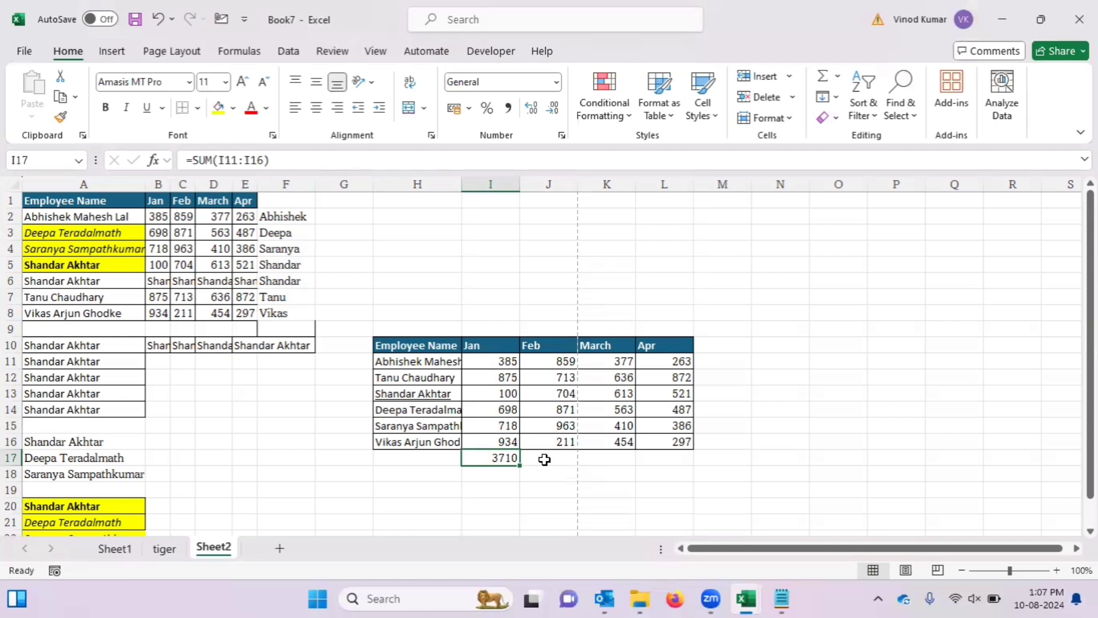
Open the Macro dialog to view the macros in all open workbooks, and close it
{"action": "key", "text": "alt+F8"}
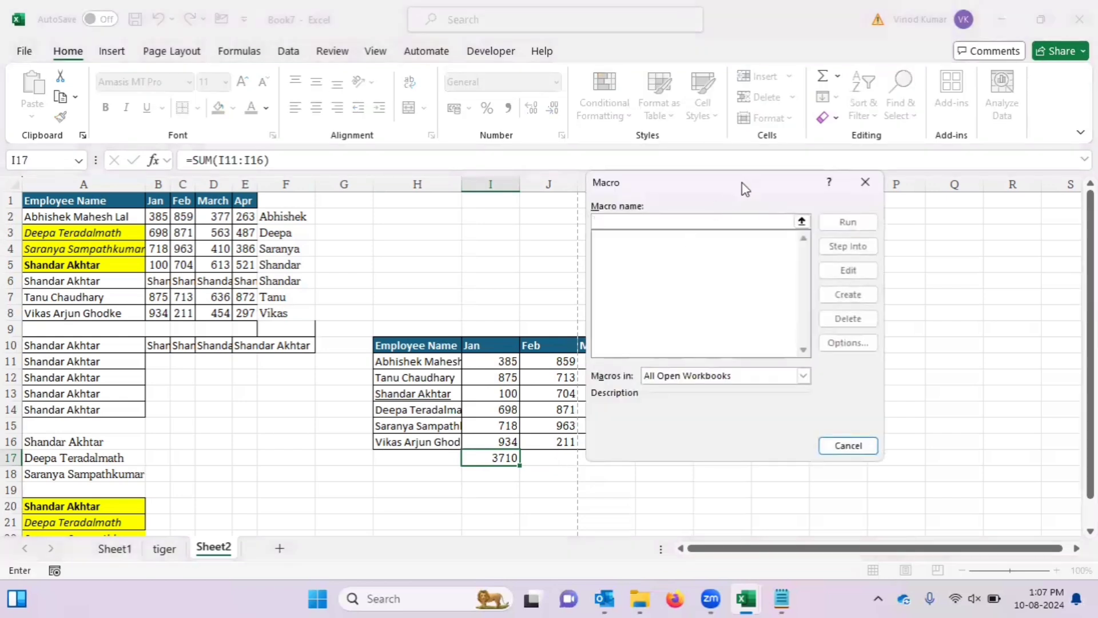
{"action": "left_click_drag", "start_coordinate": [744, 189], "coordinate": [645, 198]}
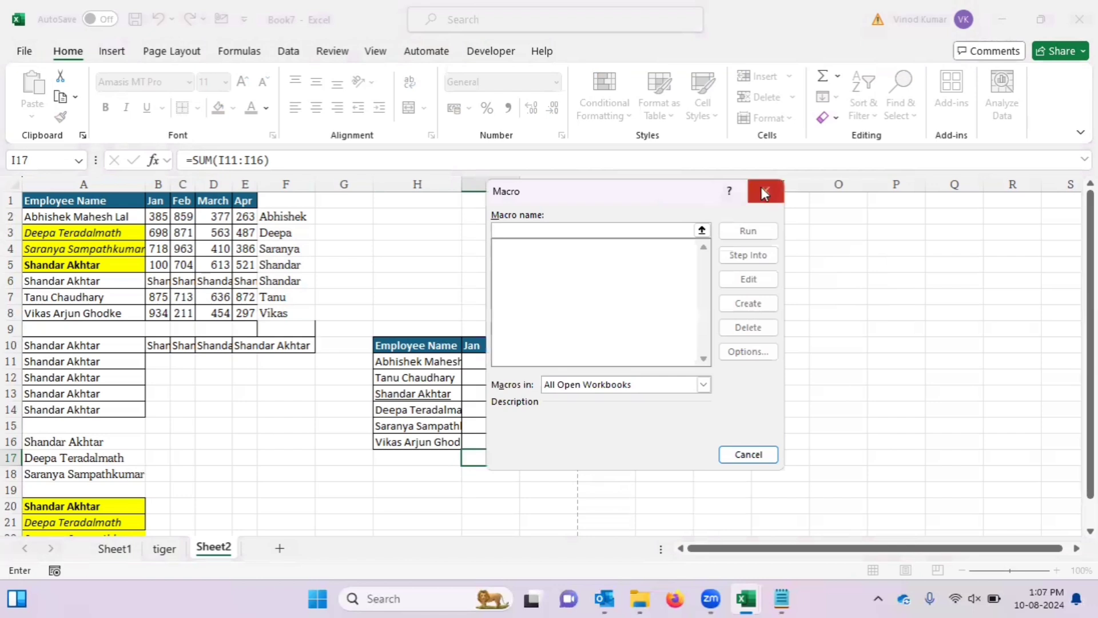
{"action": "left_click", "coordinate": [763, 189]}
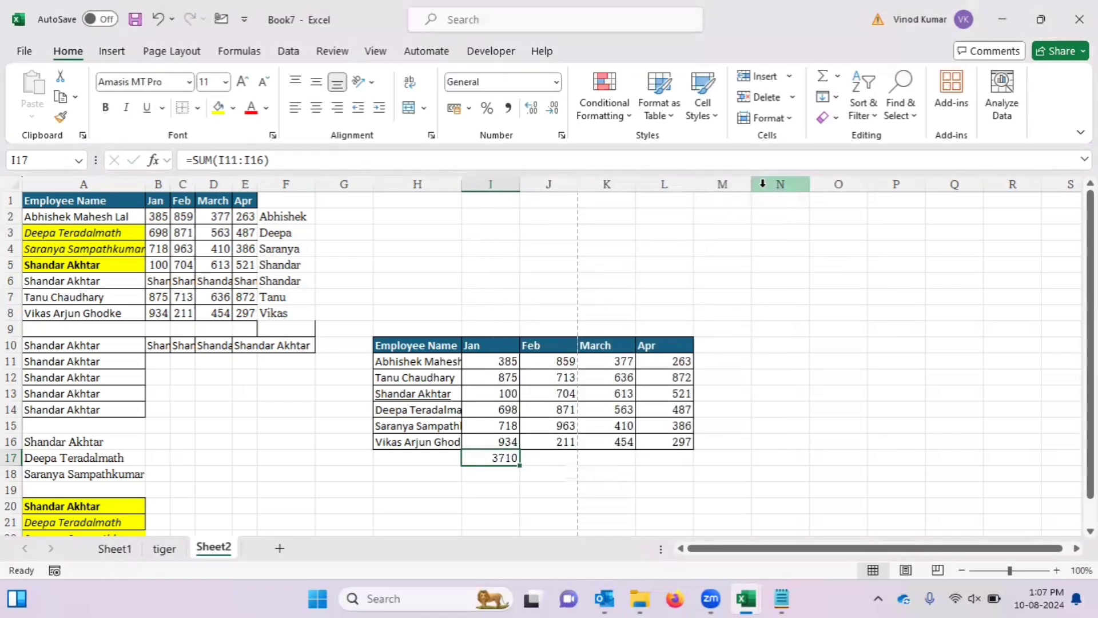
Switch back and forth through the worksheets Sheet1, tiger and Sheet2, ending on Sheet2
{"action": "left_click", "coordinate": [163, 549]}
{"action": "left_click", "coordinate": [115, 549]}
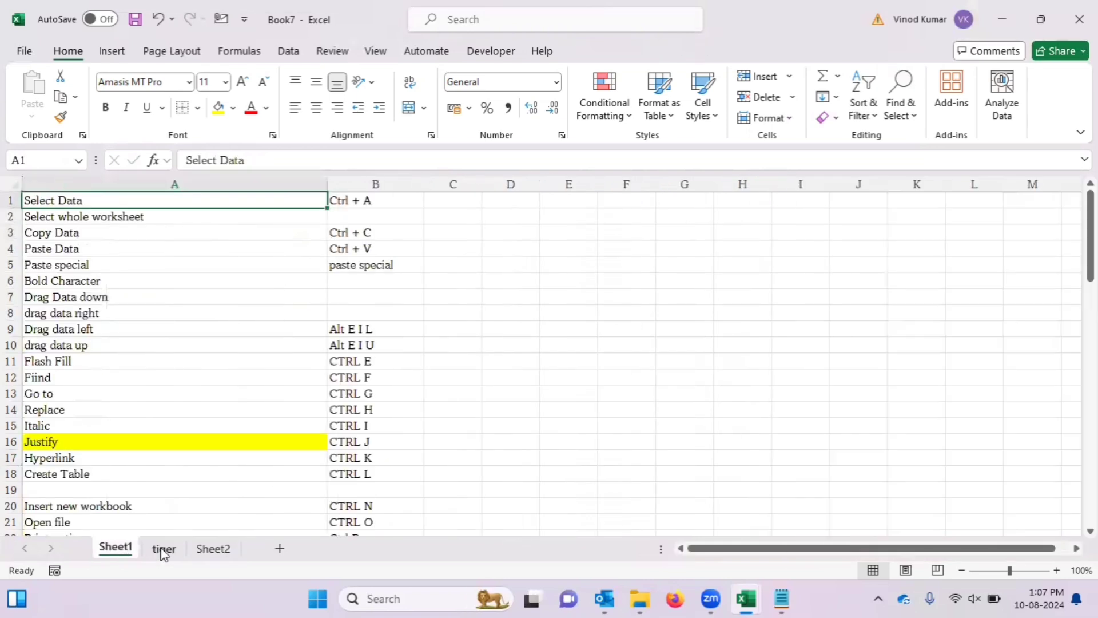
{"action": "left_click", "coordinate": [162, 548]}
{"action": "left_click", "coordinate": [212, 550]}
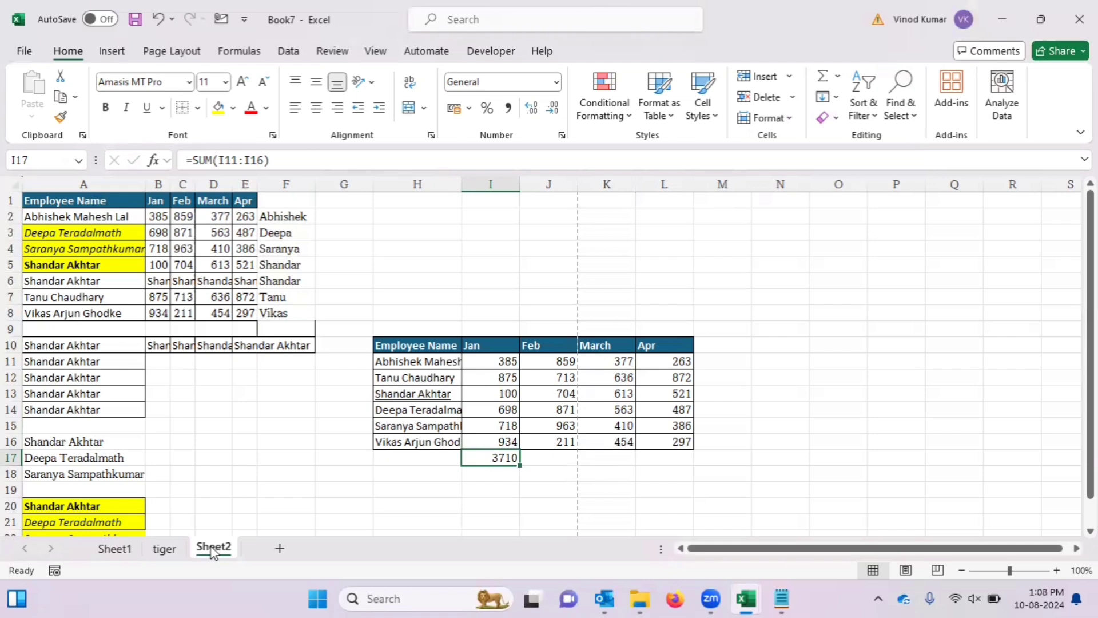
{"action": "key", "text": "ctrl+Page_Up"}
{"action": "key", "text": "ctrl+Page_Up"}
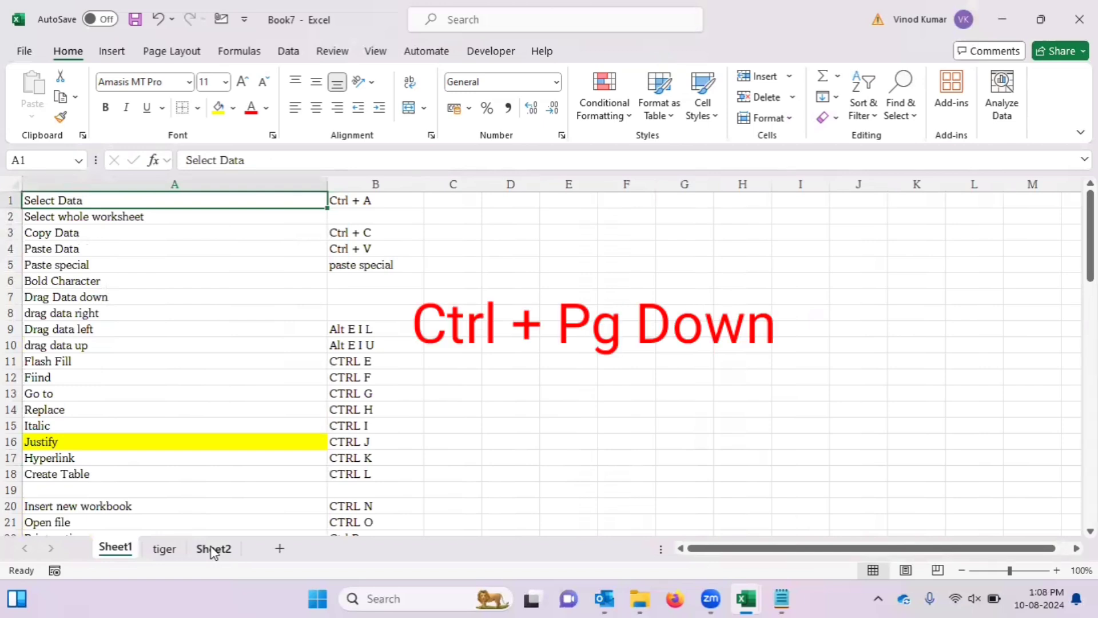
{"action": "key", "text": "ctrl+Page_Down"}
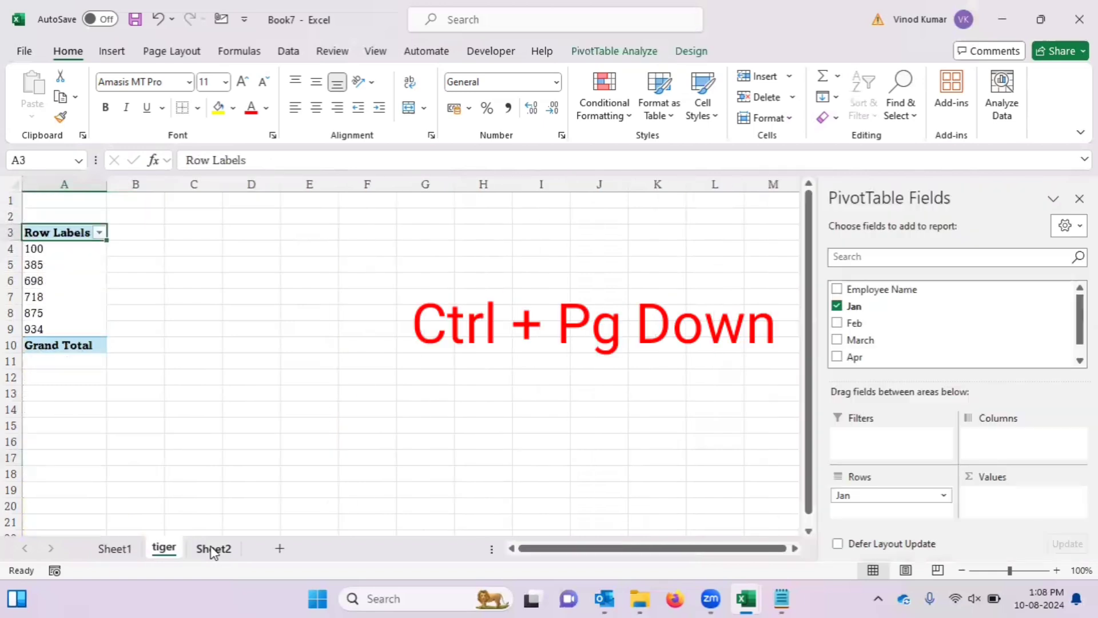
{"action": "key", "text": "ctrl+Page_Down"}
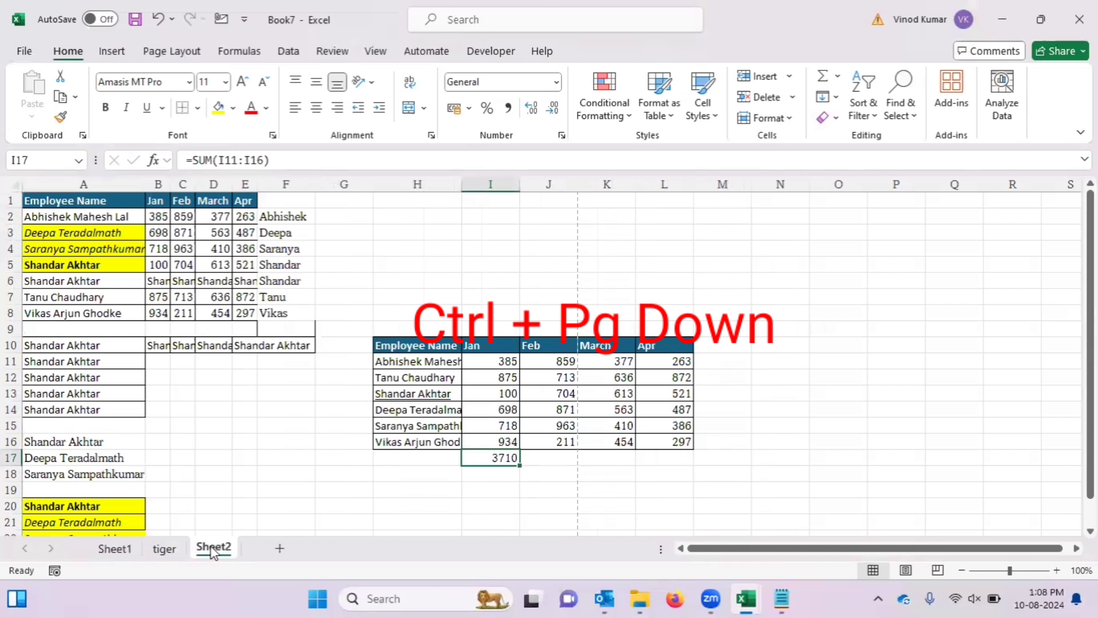
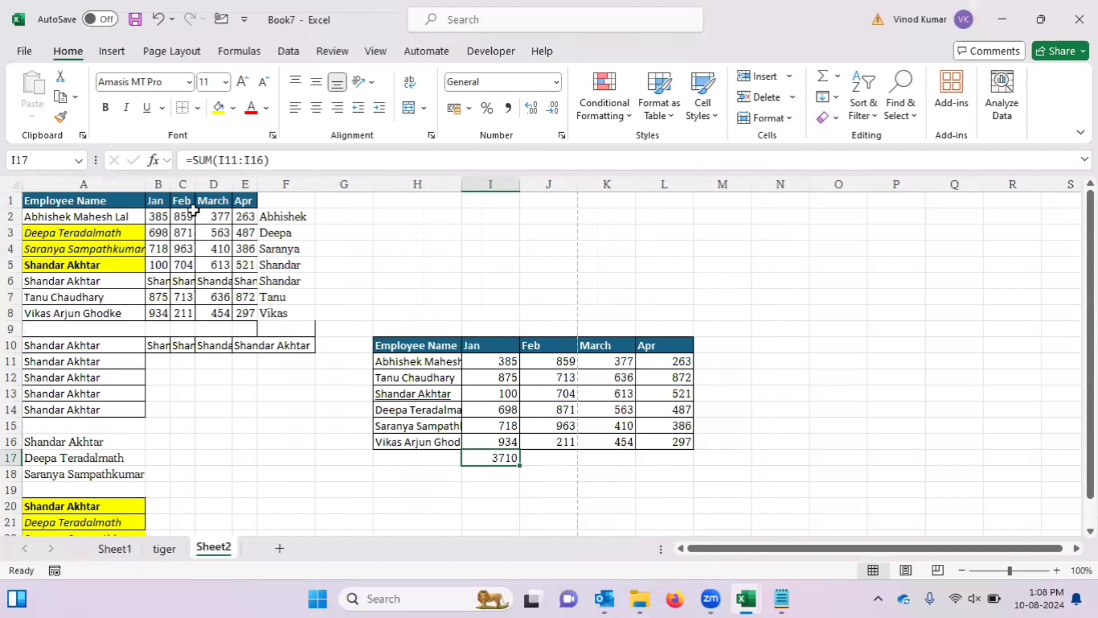
Hide the first table's Jan column and unhide all columns of the sheet
{"action": "left_click", "coordinate": [156, 204]}
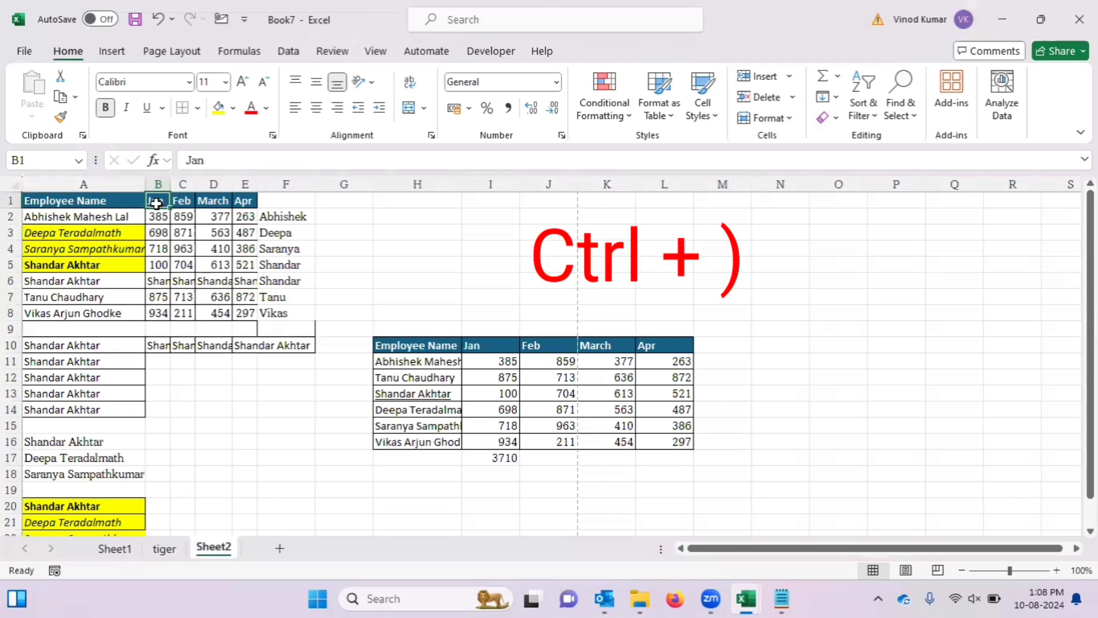
{"action": "key", "text": "ctrl+0"}
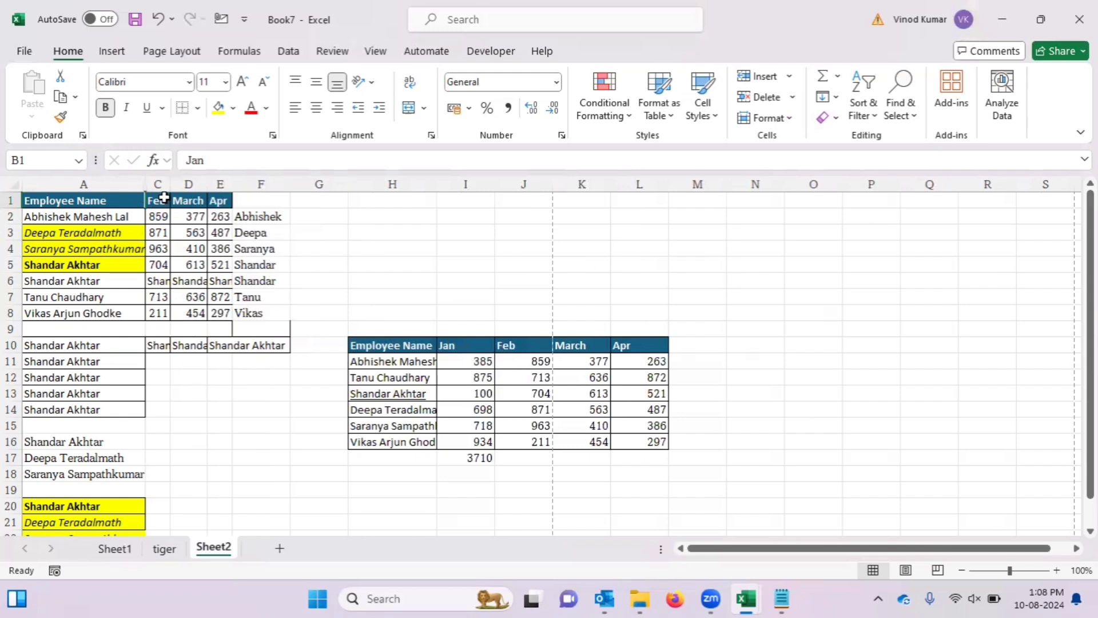
{"action": "left_click", "coordinate": [156, 201]}
{"action": "left_click", "coordinate": [127, 201]}
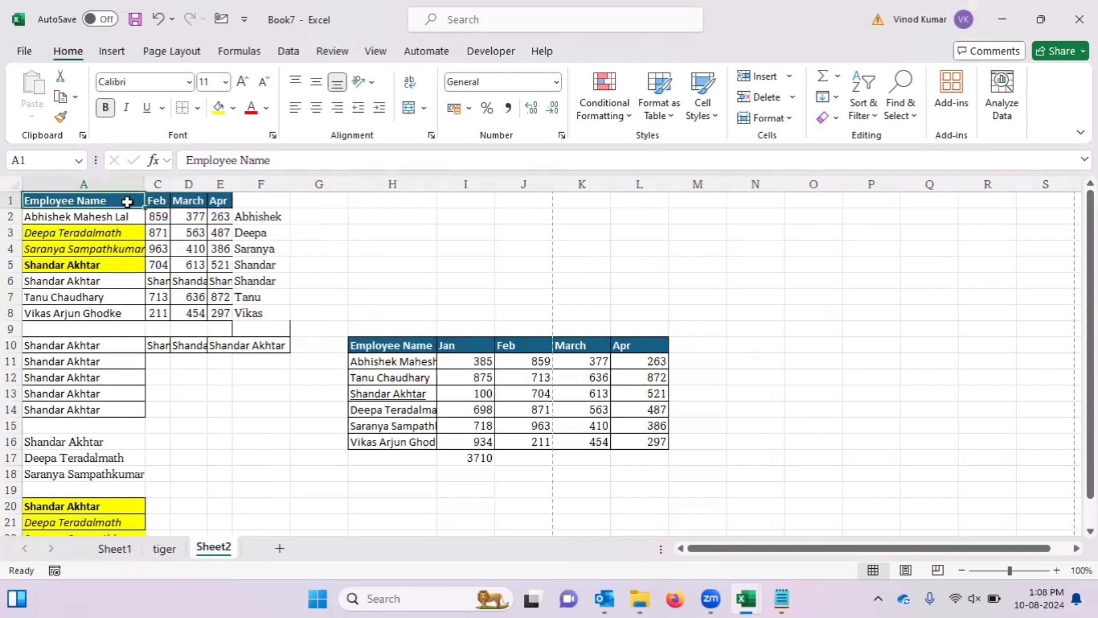
{"action": "left_click", "coordinate": [13, 184]}
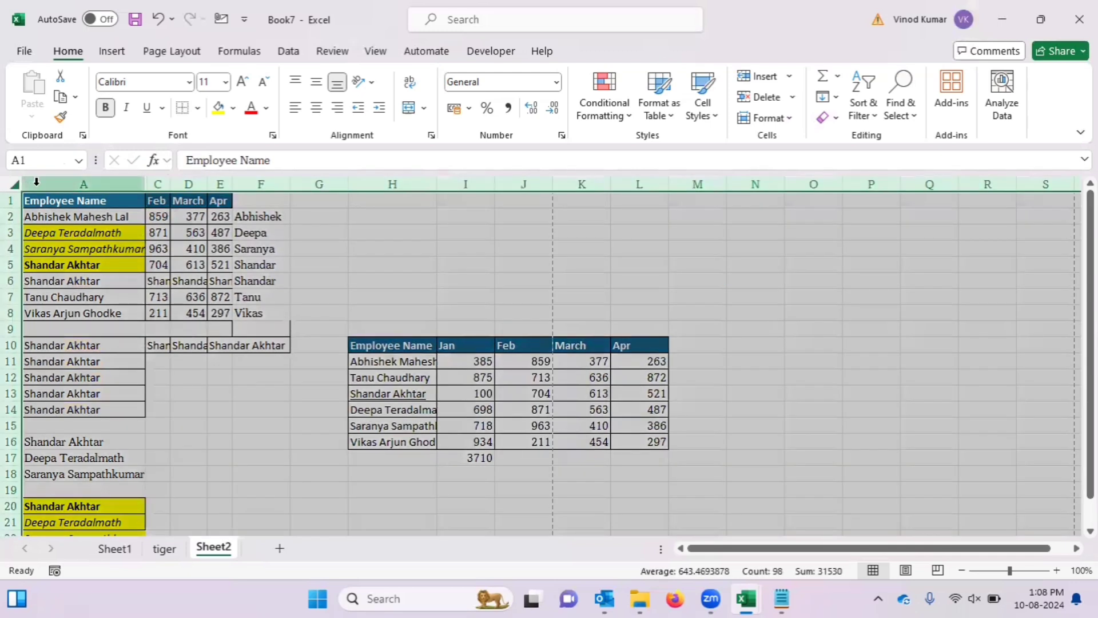
{"action": "right_click", "coordinate": [37, 185]}
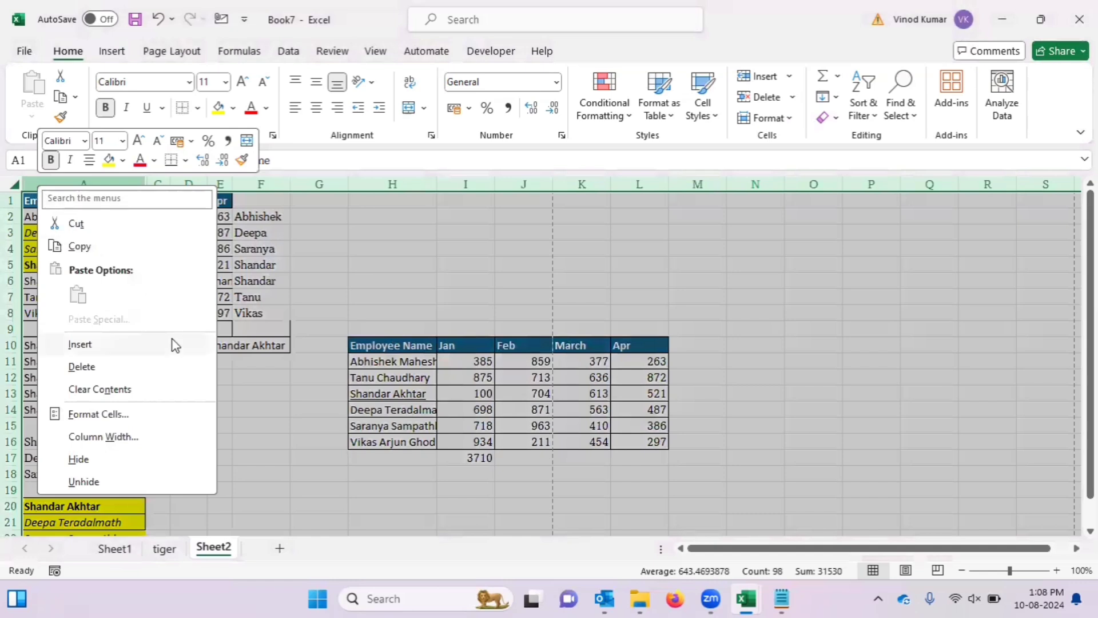
{"action": "left_click", "coordinate": [84, 481]}
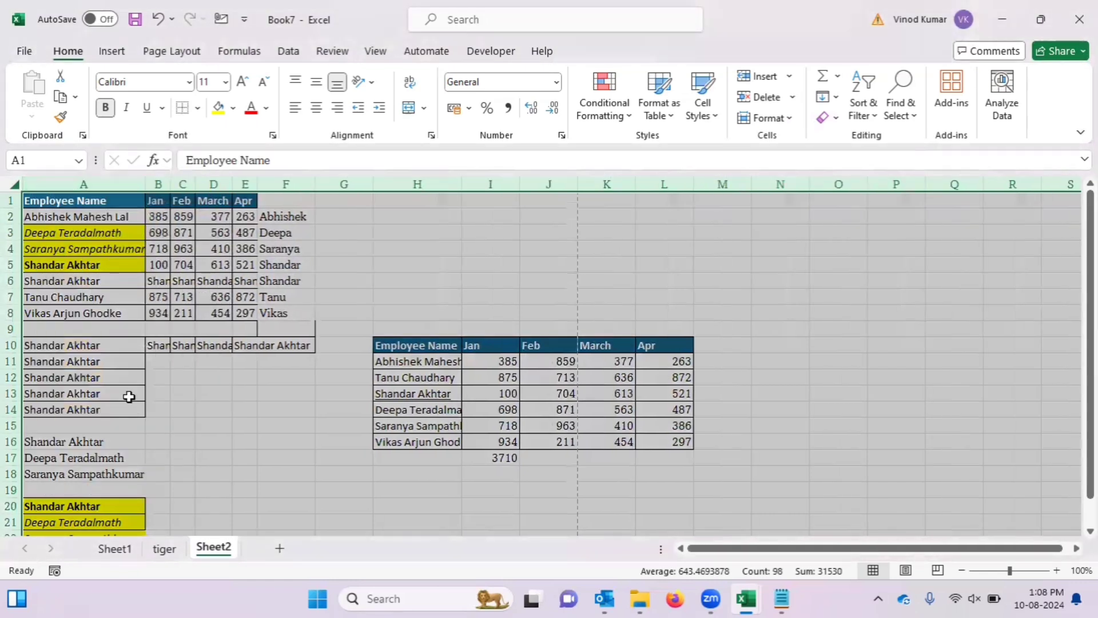
{"action": "left_click", "coordinate": [182, 249]}
Hide row 3 of the first table and unhide all rows of the sheet
{"action": "left_click", "coordinate": [117, 236]}
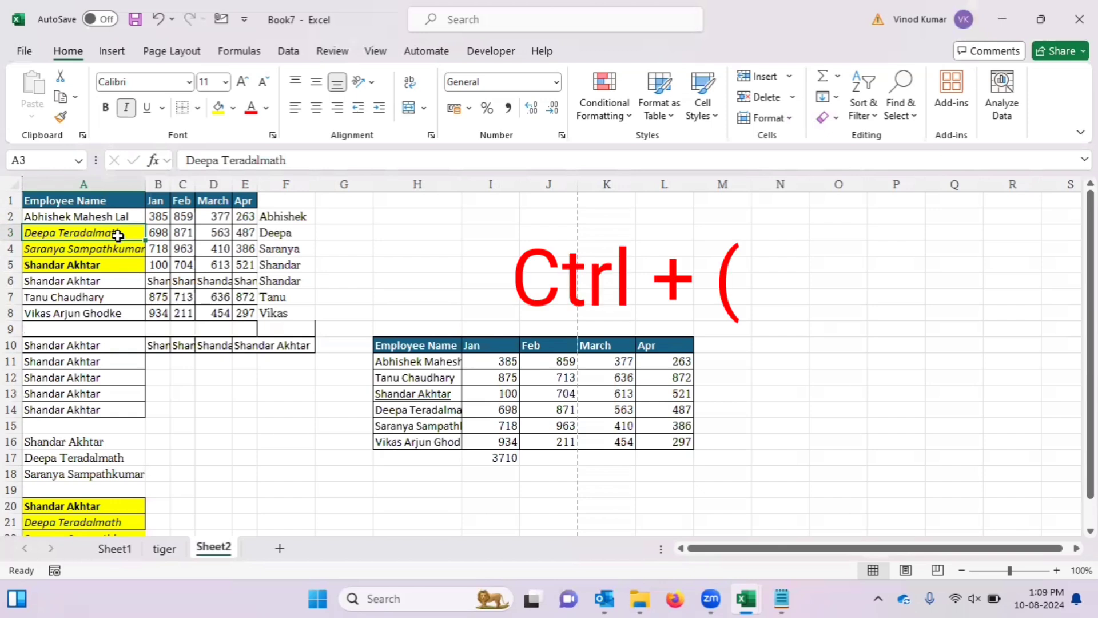
{"action": "key", "text": "ctrl+9"}
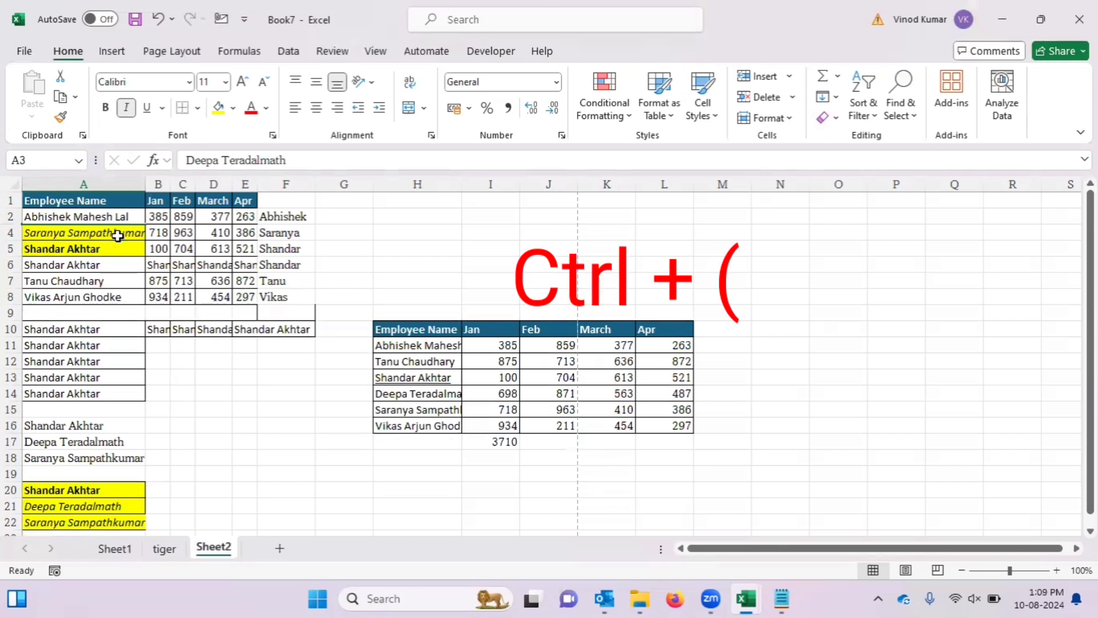
{"action": "left_click", "coordinate": [14, 183]}
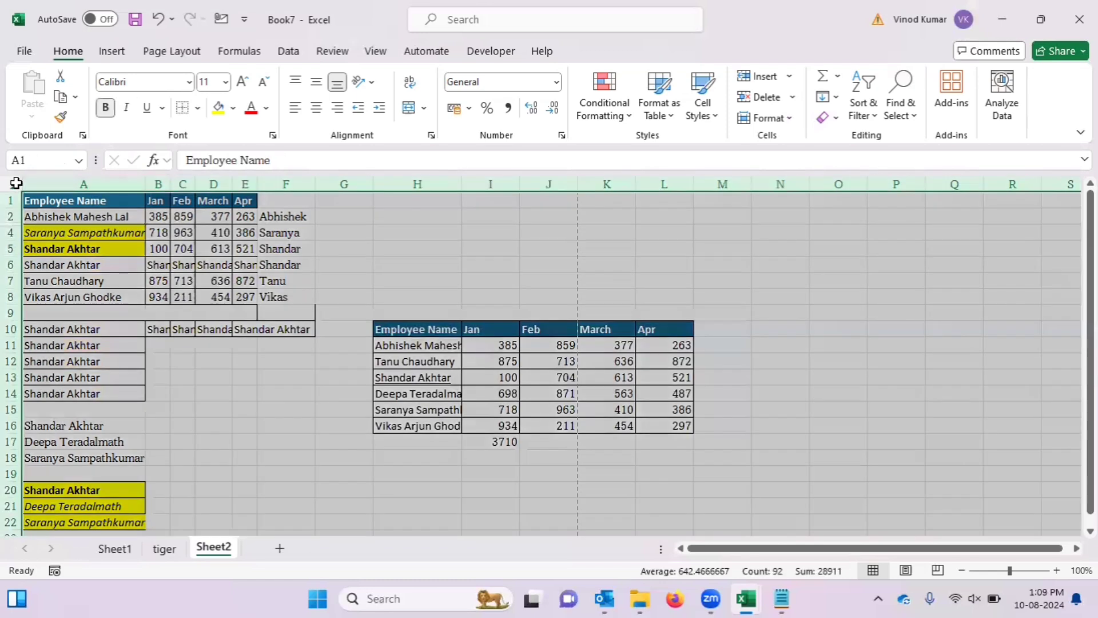
{"action": "right_click", "coordinate": [11, 216]}
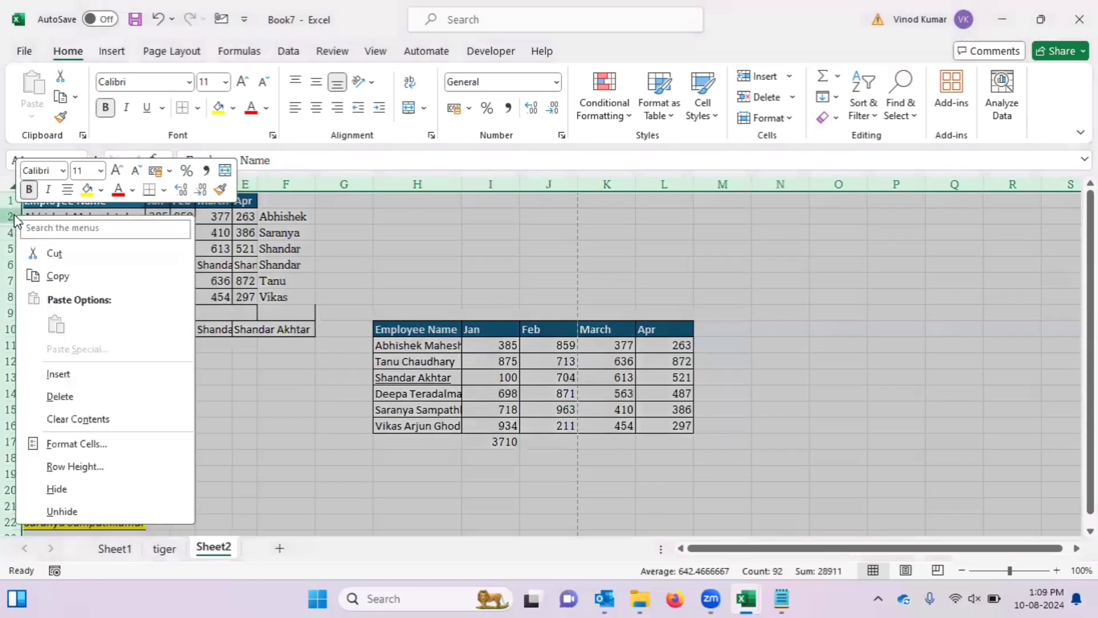
{"action": "left_click", "coordinate": [63, 511]}
{"action": "left_click", "coordinate": [96, 311]}
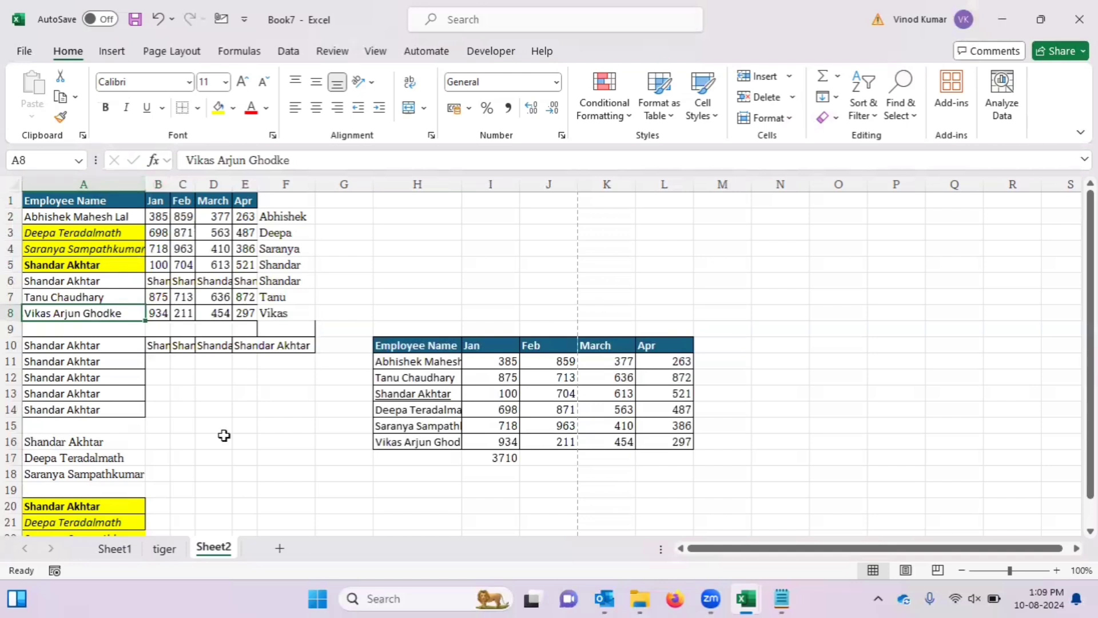
Insert the current date 10-08-2024 in F14 and the current time 13:09 in F16
{"action": "left_click", "coordinate": [286, 407]}
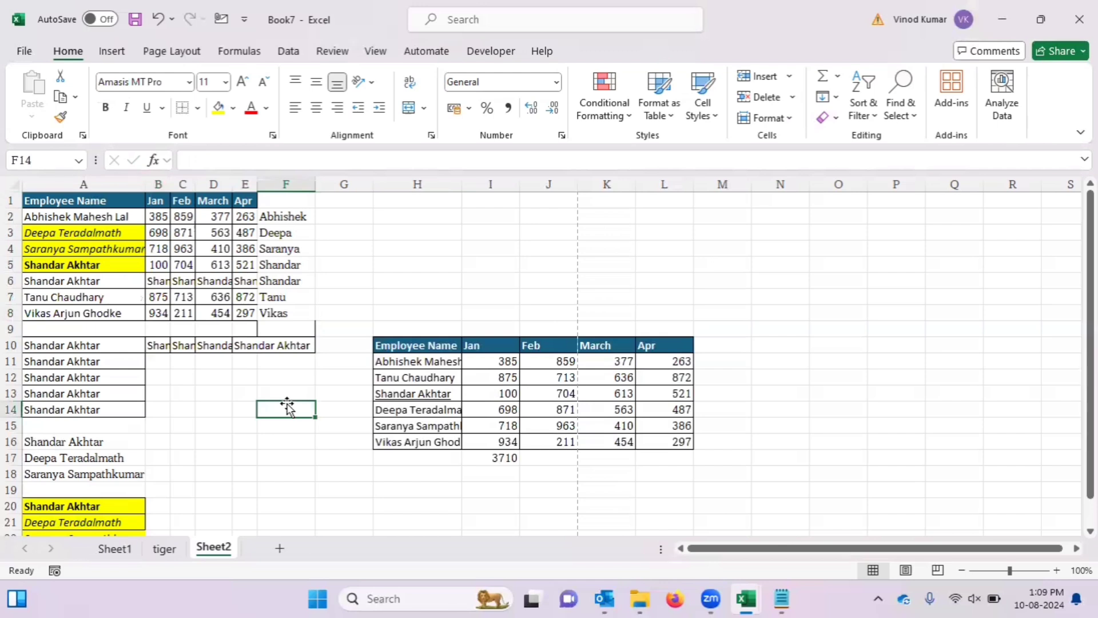
{"action": "key", "text": "ctrl+semicolon"}
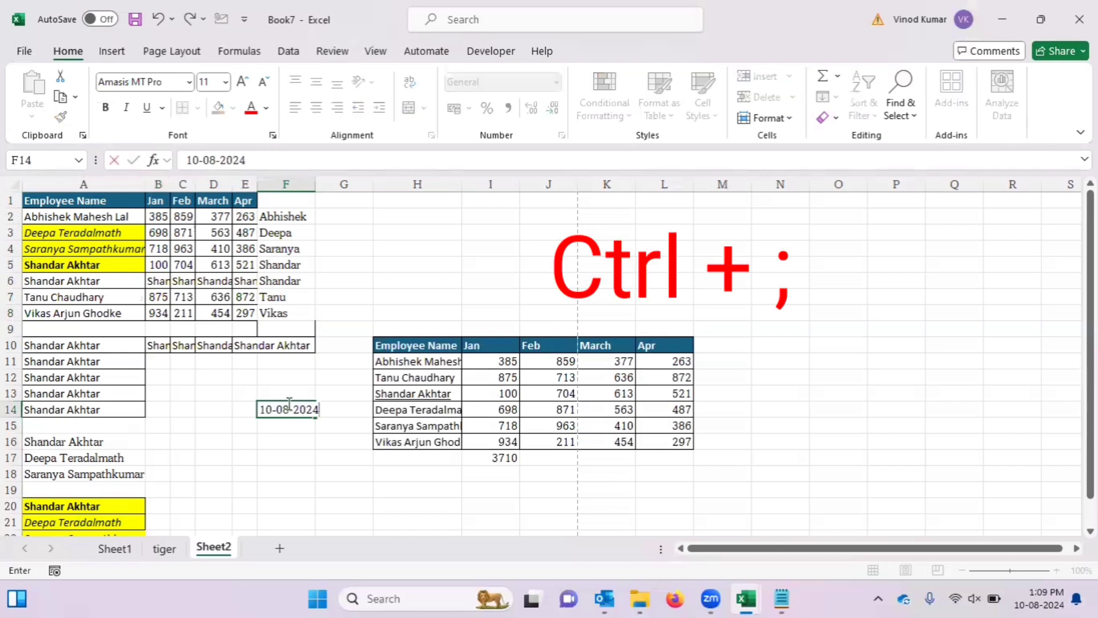
{"action": "key", "text": "ctrl+Return"}
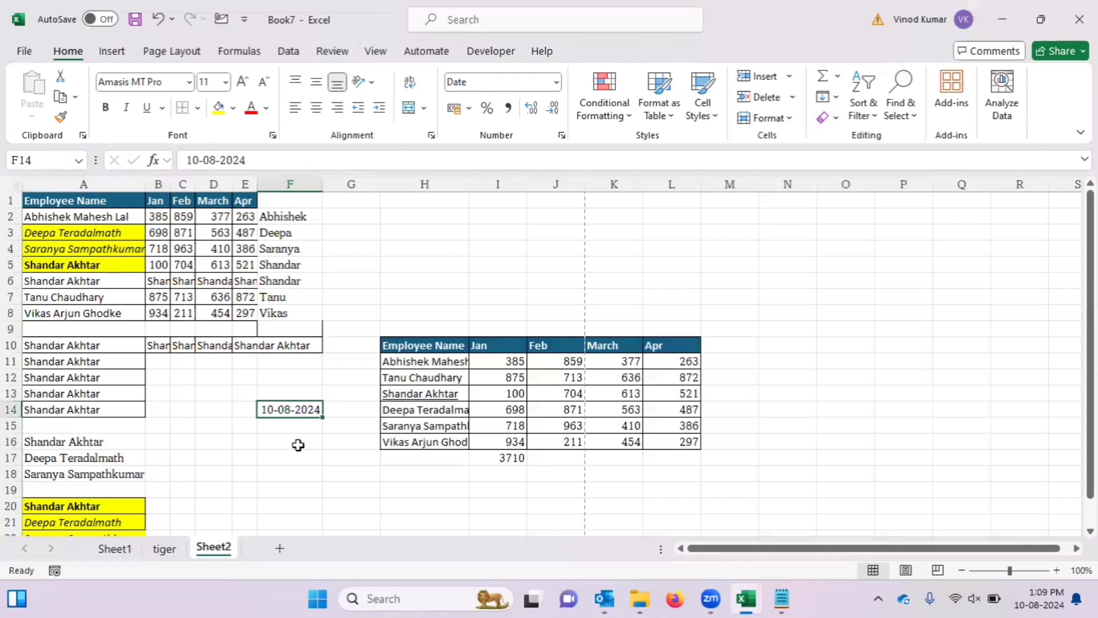
{"action": "left_click", "coordinate": [304, 440]}
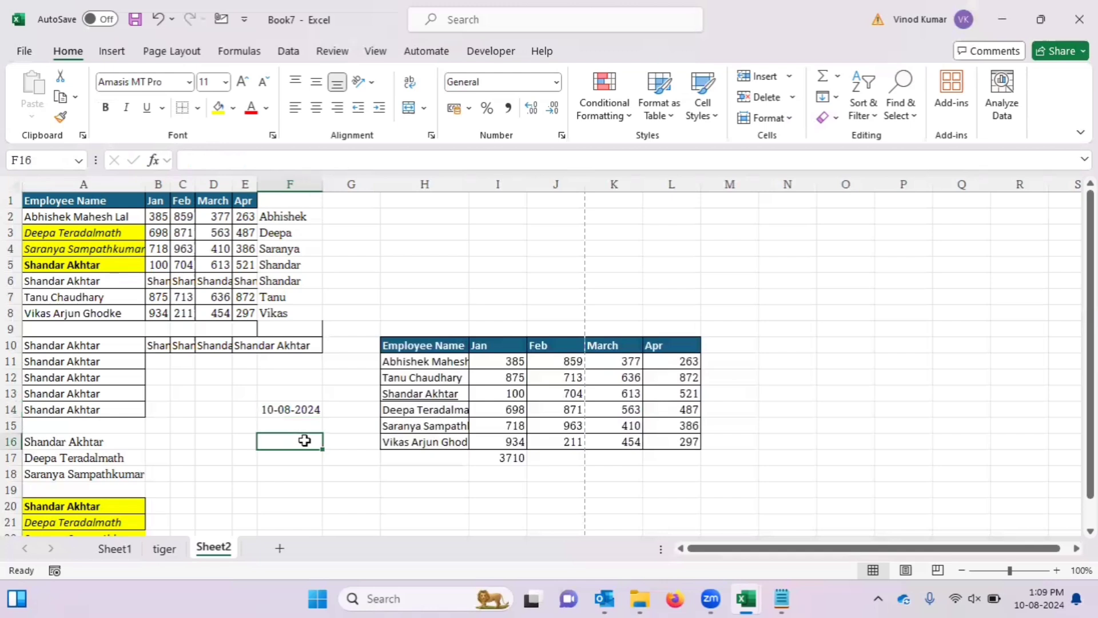
{"action": "key", "text": "ctrl+shift+semicolon"}
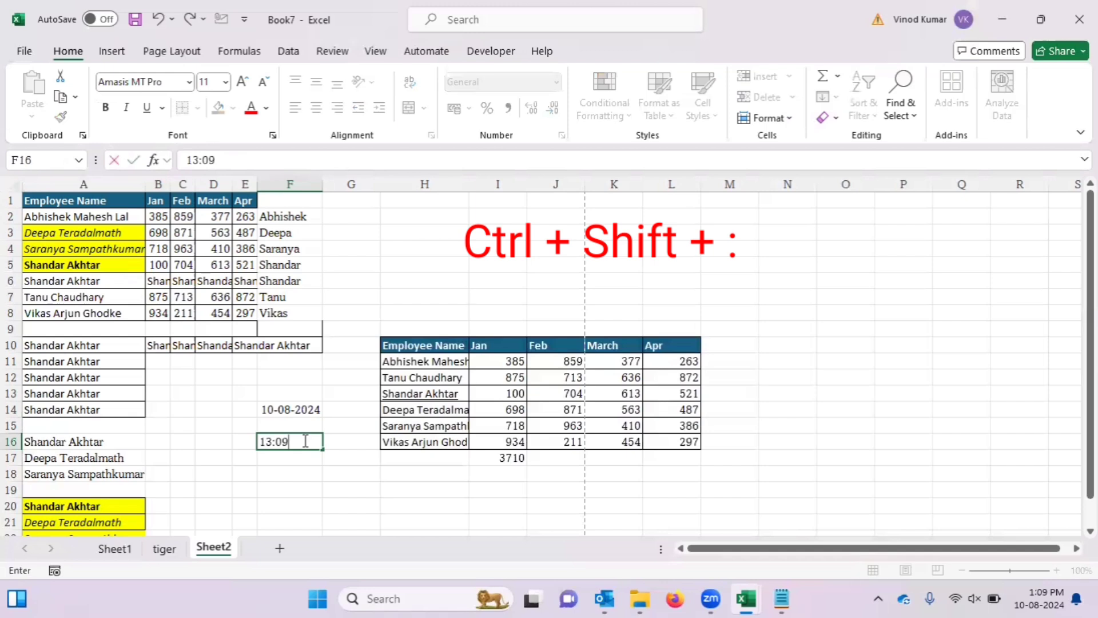
{"action": "key", "text": "Return"}
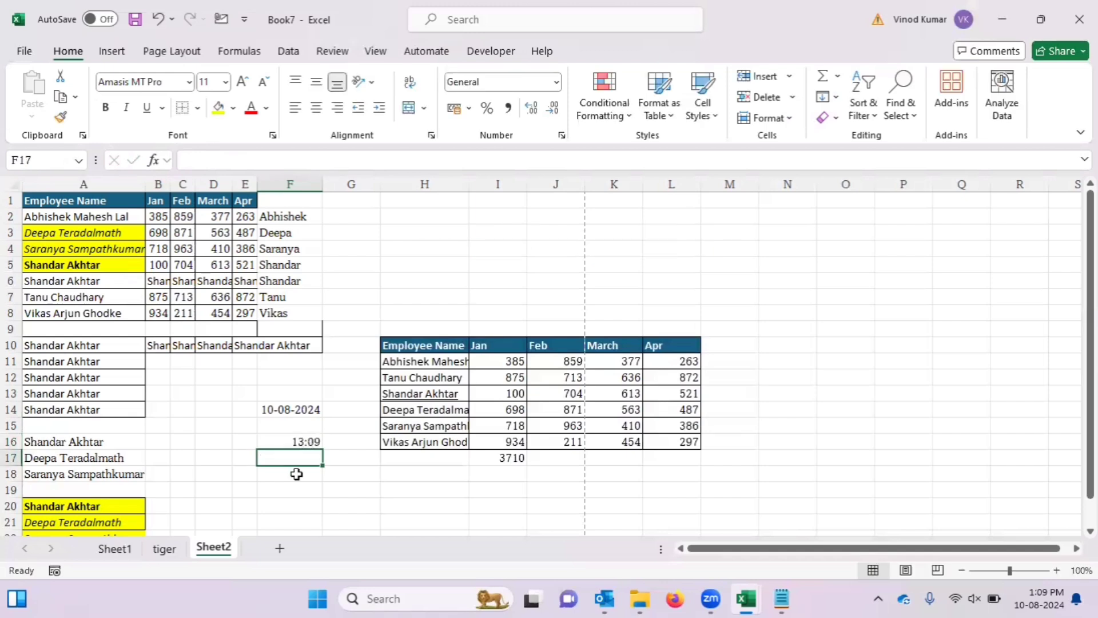
Apply the General number format to the date in F14, and format it as a day-month-year date, 10-Aug-24
{"action": "left_click", "coordinate": [296, 409]}
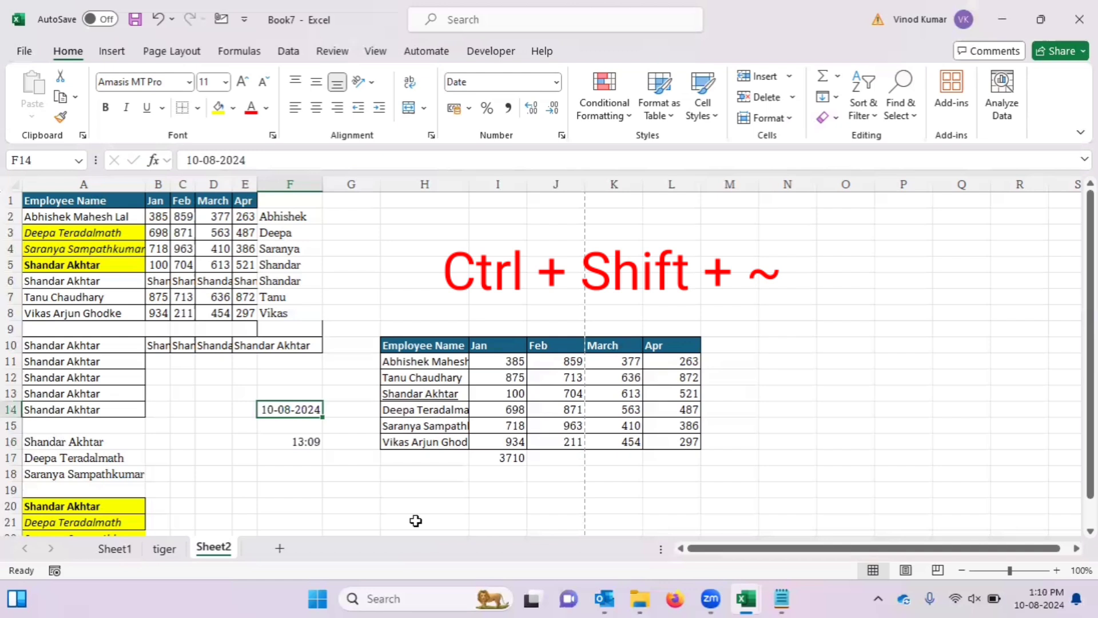
{"action": "key", "text": "ctrl+shift+asciitilde"}
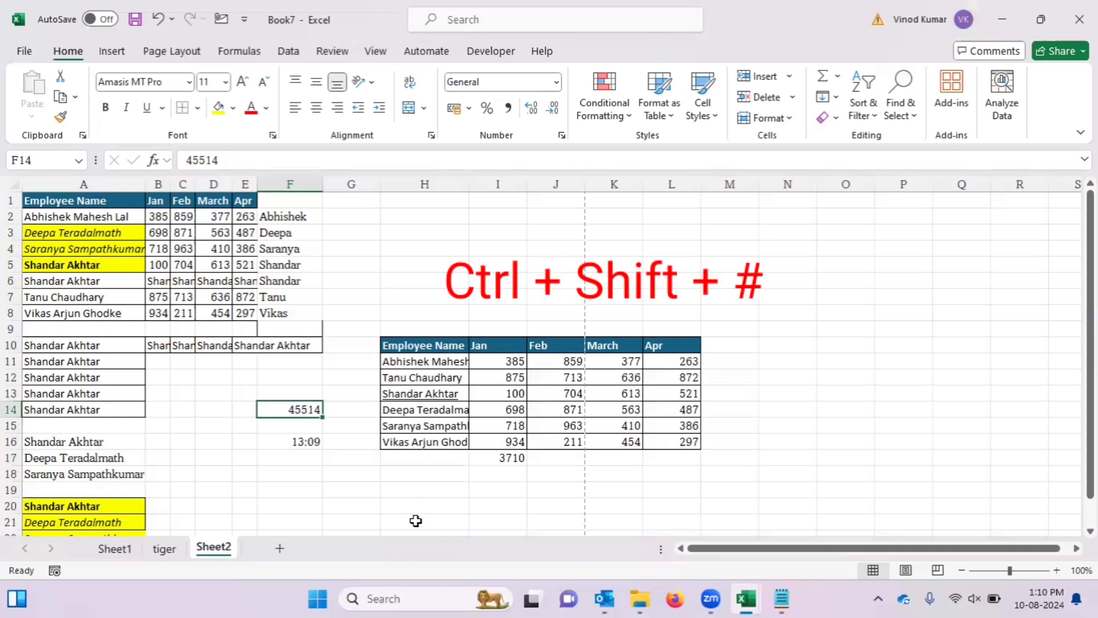
{"action": "key", "text": "ctrl+shift+numbersign"}
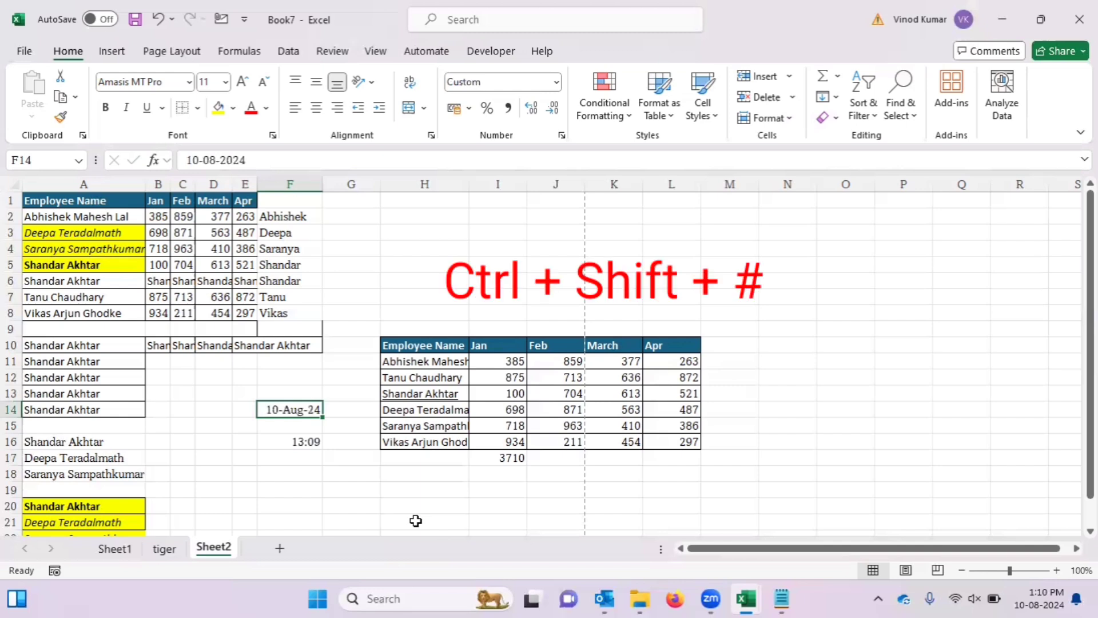
Apply the General number format to the time in F16, and format it as hours and minutes again
{"action": "left_click", "coordinate": [304, 441]}
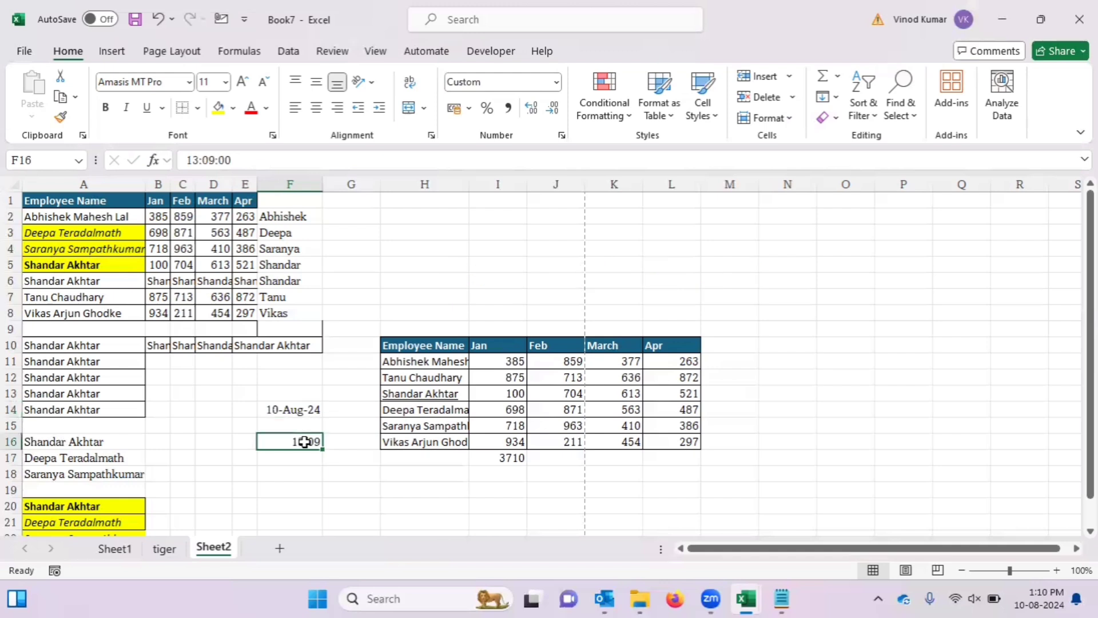
{"action": "key", "text": "ctrl+shift+asciitilde"}
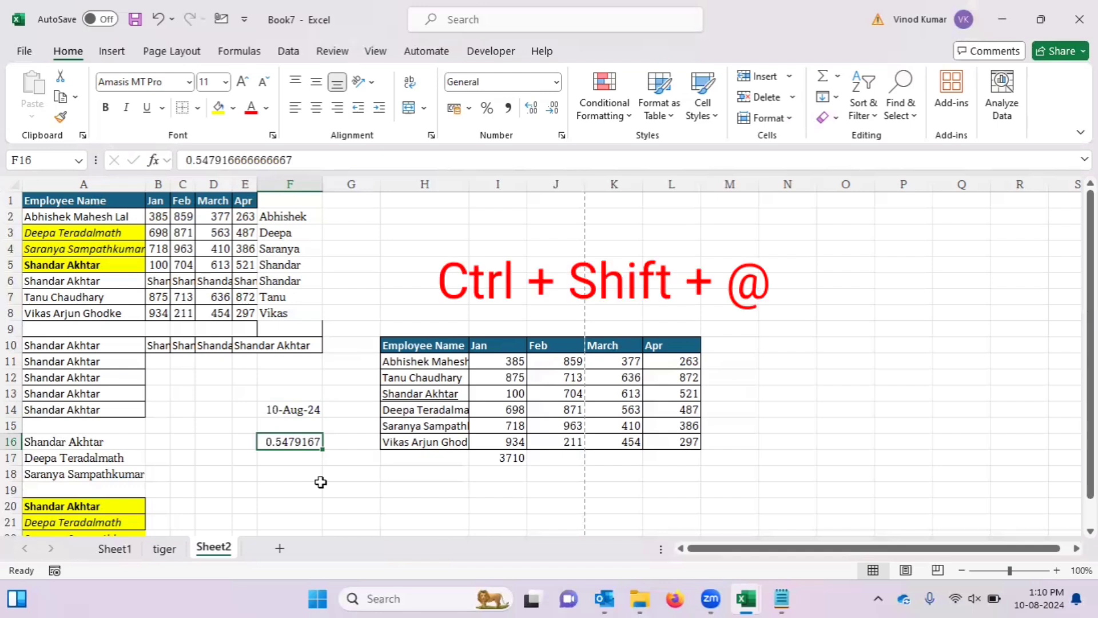
{"action": "key", "text": "ctrl+shift+at"}
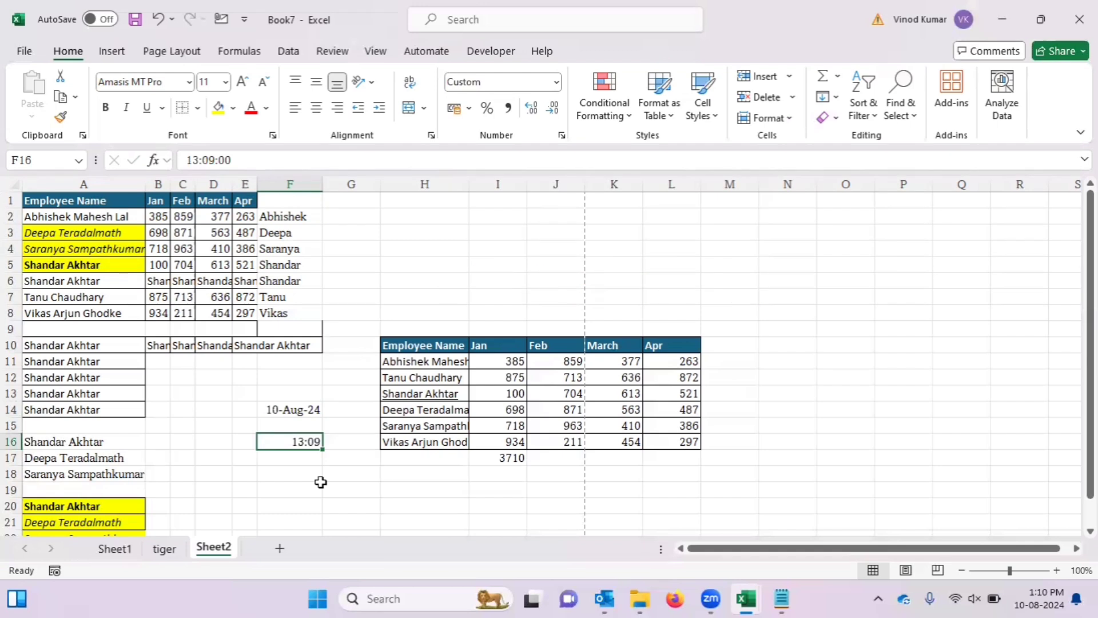
Create a chart sheet from the second employee table and delete that chart sheet
{"action": "left_click", "coordinate": [435, 347]}
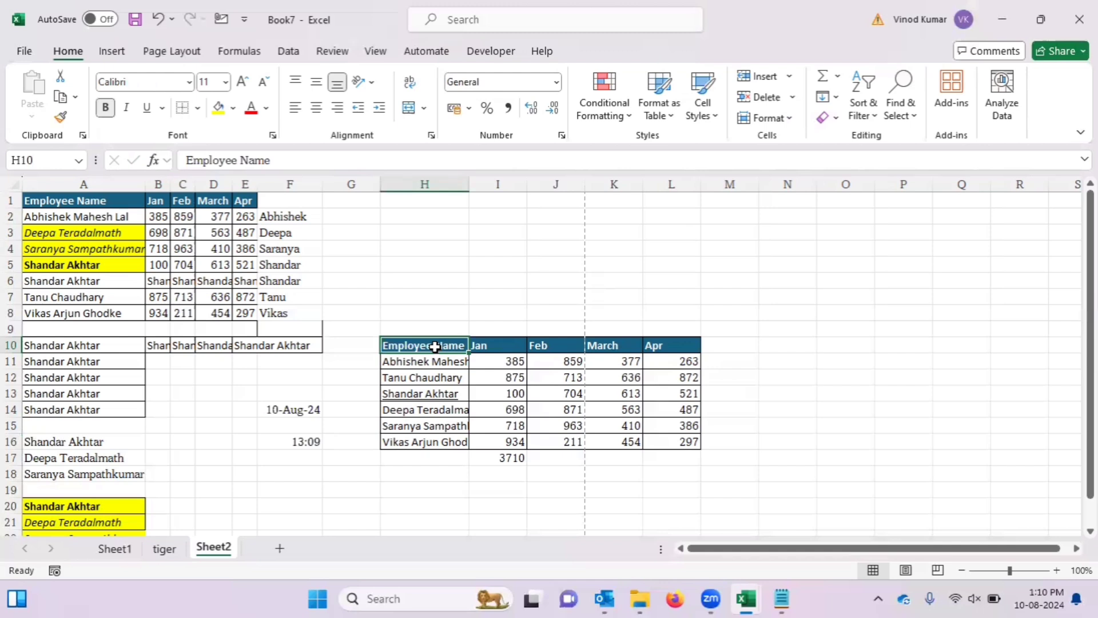
{"action": "key", "text": "F11"}
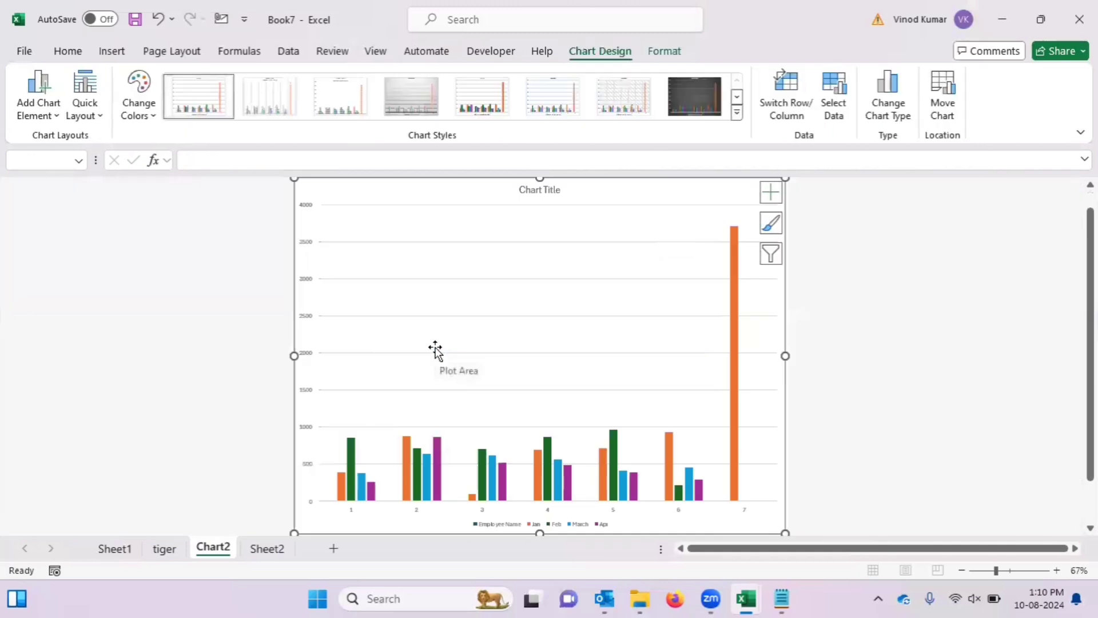
{"action": "key", "text": "alt+e"}
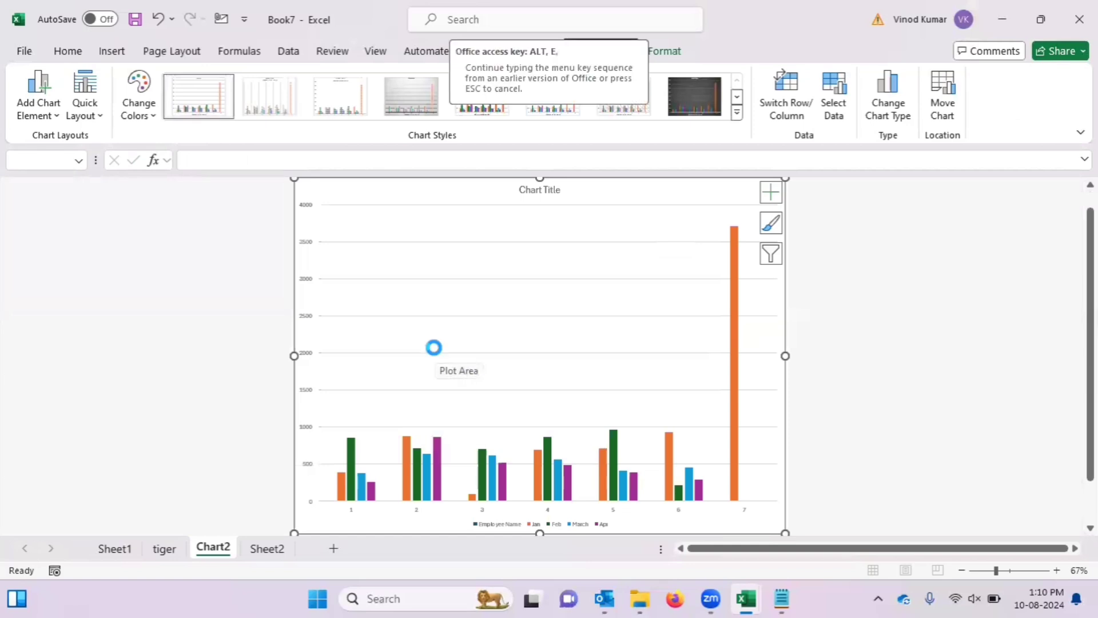
{"action": "key", "text": "l"}
{"action": "key", "text": "Return"}
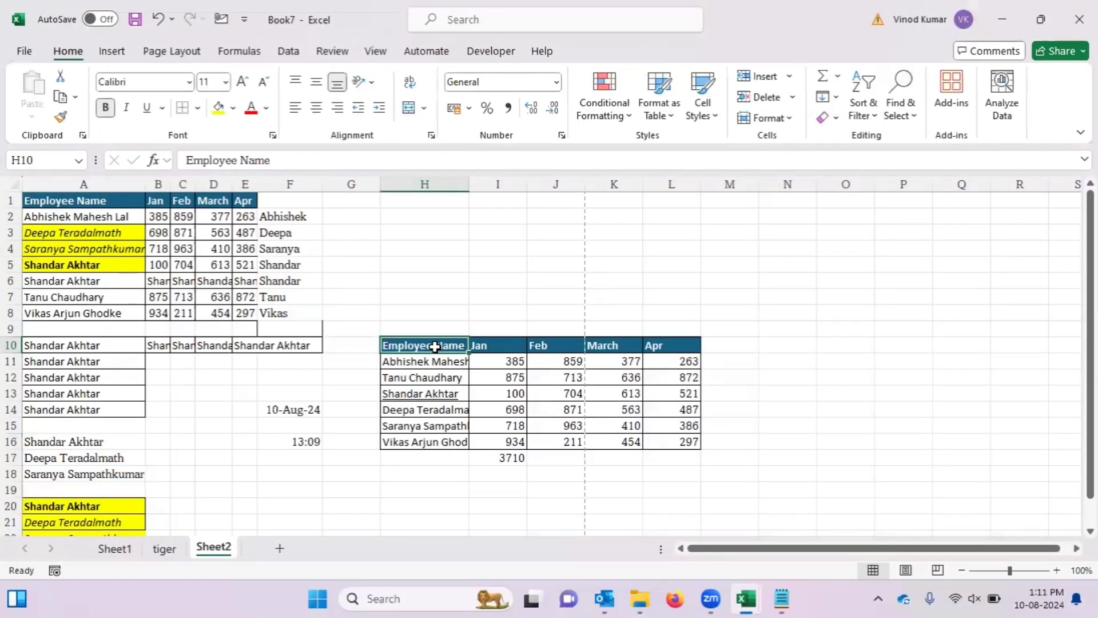
{"action": "left_click", "coordinate": [471, 371]}
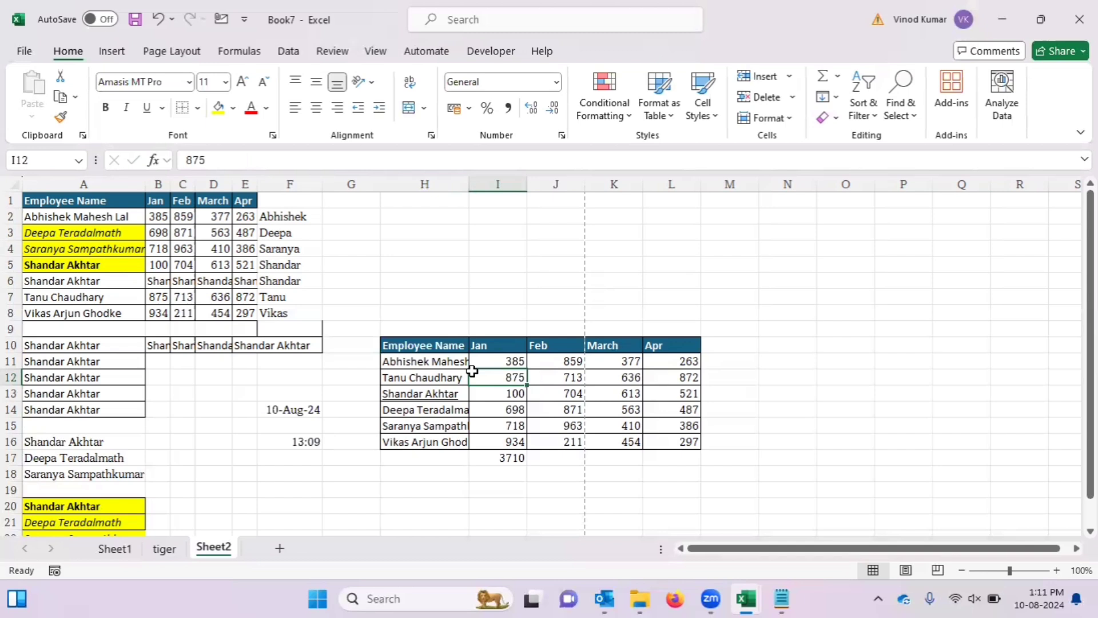
Add a note with the text "hjkhkghhjgjh" to the empty cell H6
{"action": "left_click", "coordinate": [429, 276]}
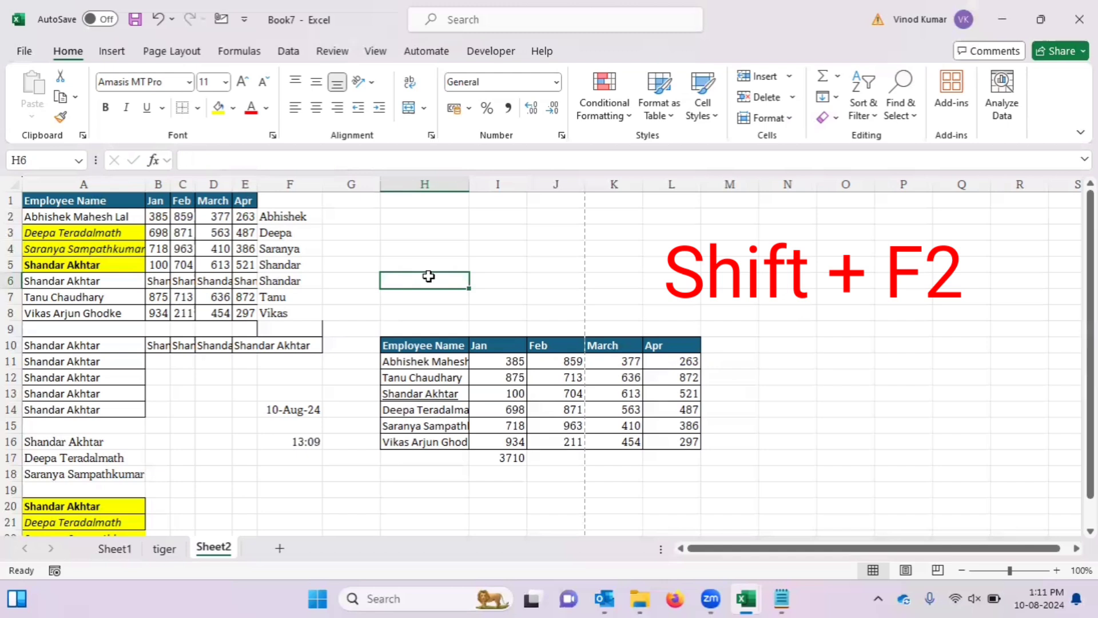
{"action": "key", "text": "shift+F2"}
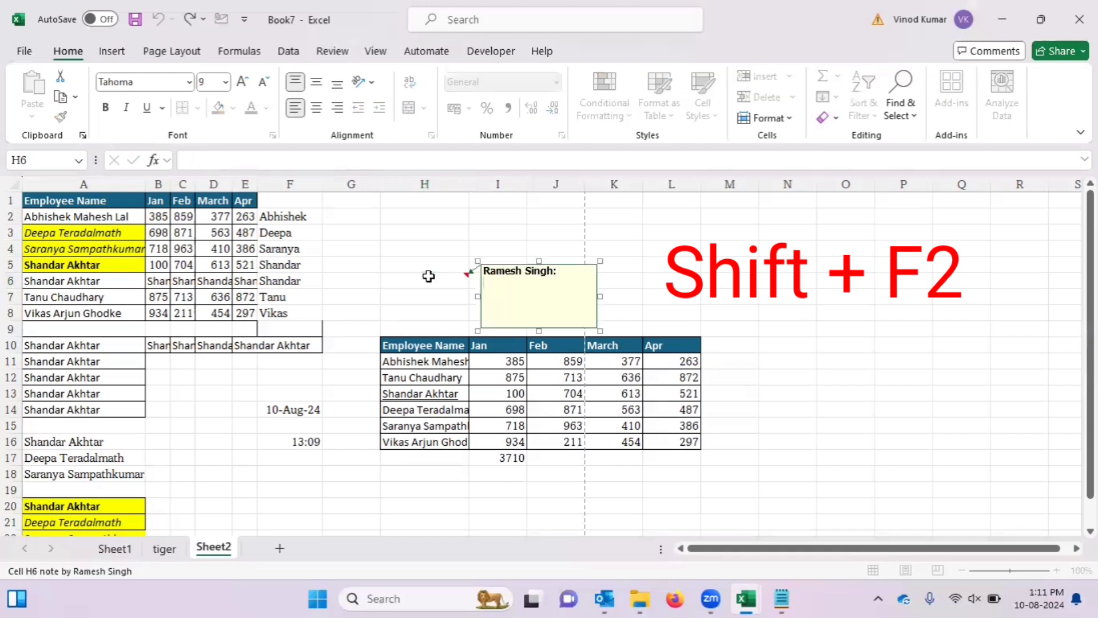
{"action": "type", "text": "hjkhkghhjgj"}
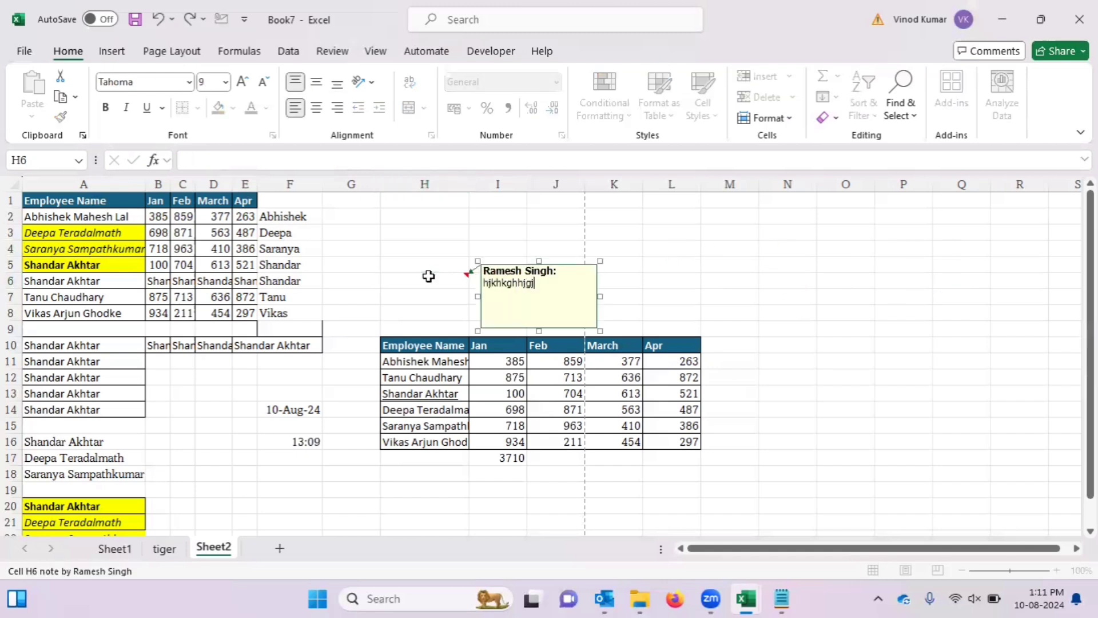
{"action": "type", "text": "h"}
{"action": "left_click", "coordinate": [507, 379]}
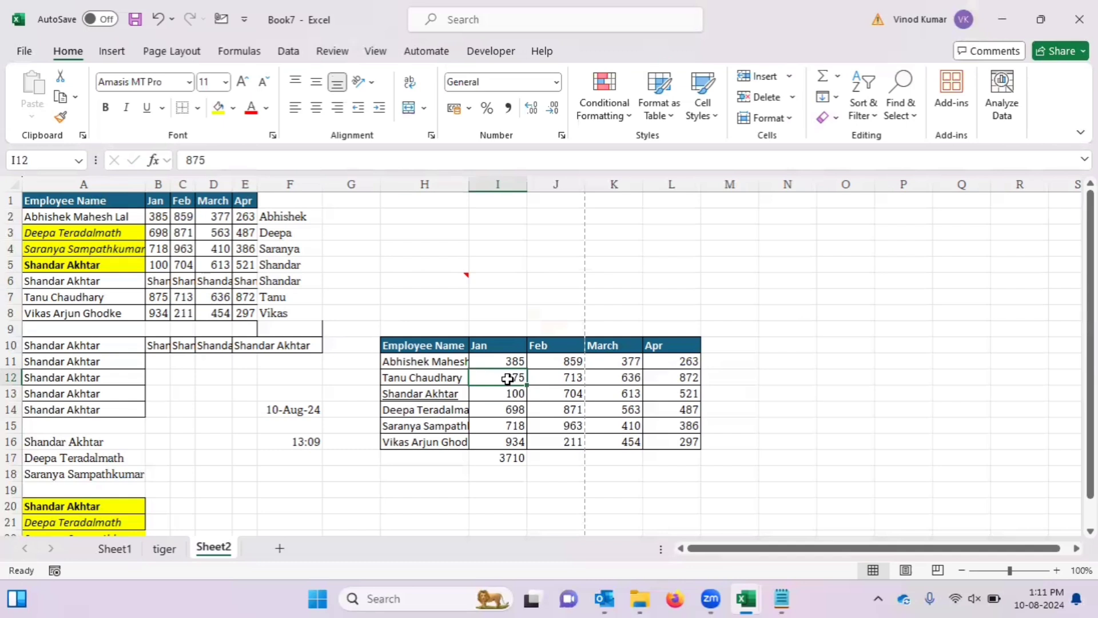
Select the whole second employee table, starting at its Employee Name header, and AutoFit its column widths
{"action": "left_click", "coordinate": [630, 359]}
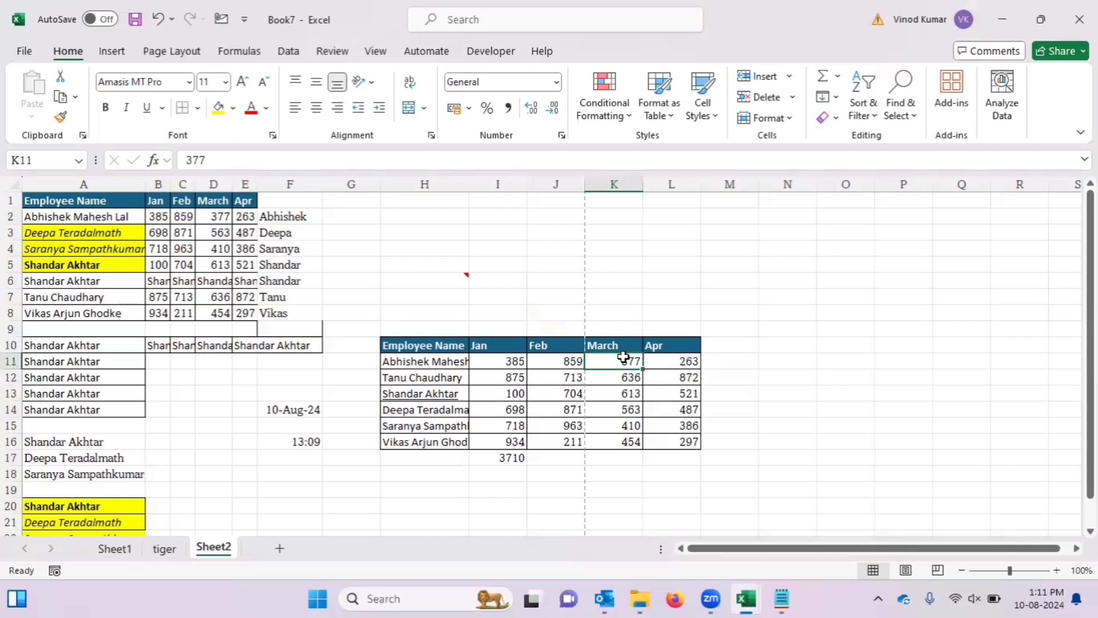
{"action": "left_click", "coordinate": [443, 346]}
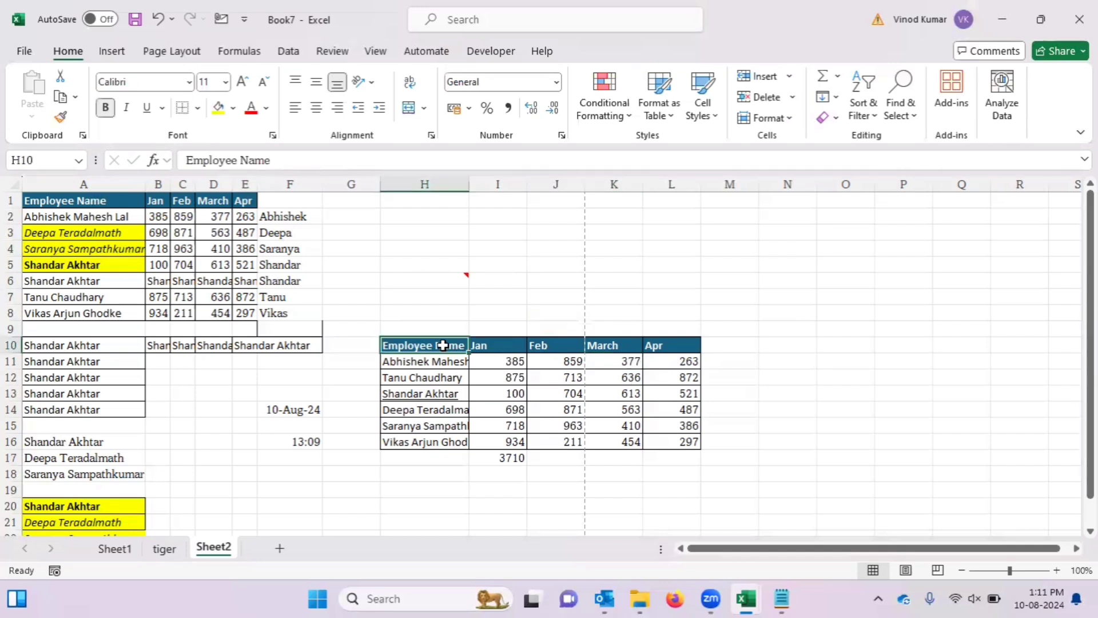
{"action": "key", "text": "ctrl+a"}
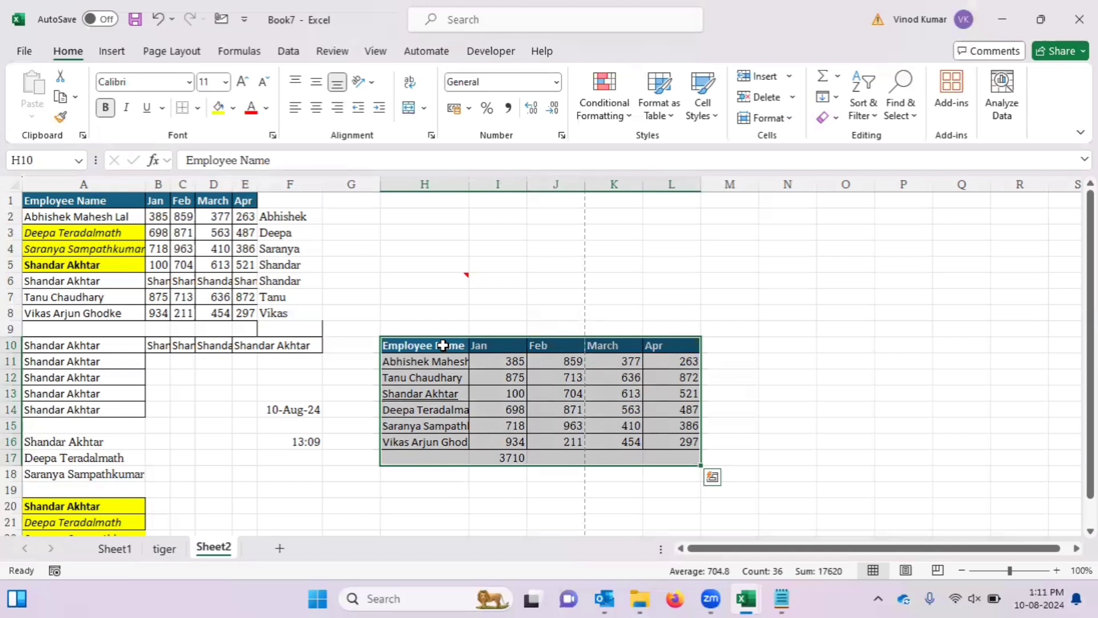
{"action": "key", "text": "alt"}
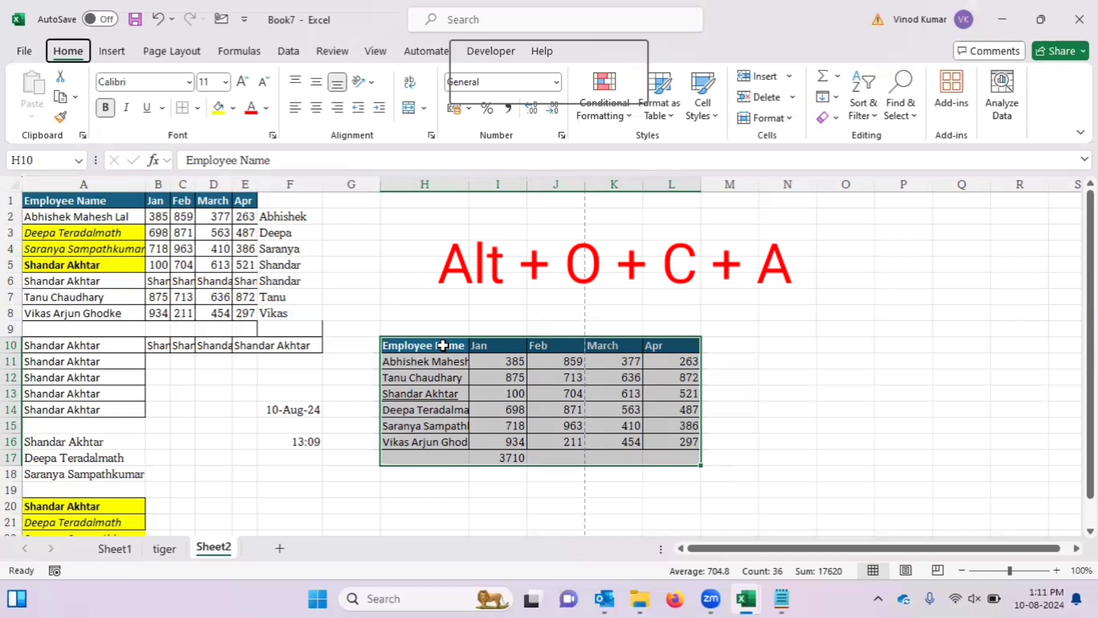
{"action": "key", "text": "o"}
{"action": "key", "text": "c"}
{"action": "key", "text": "a"}
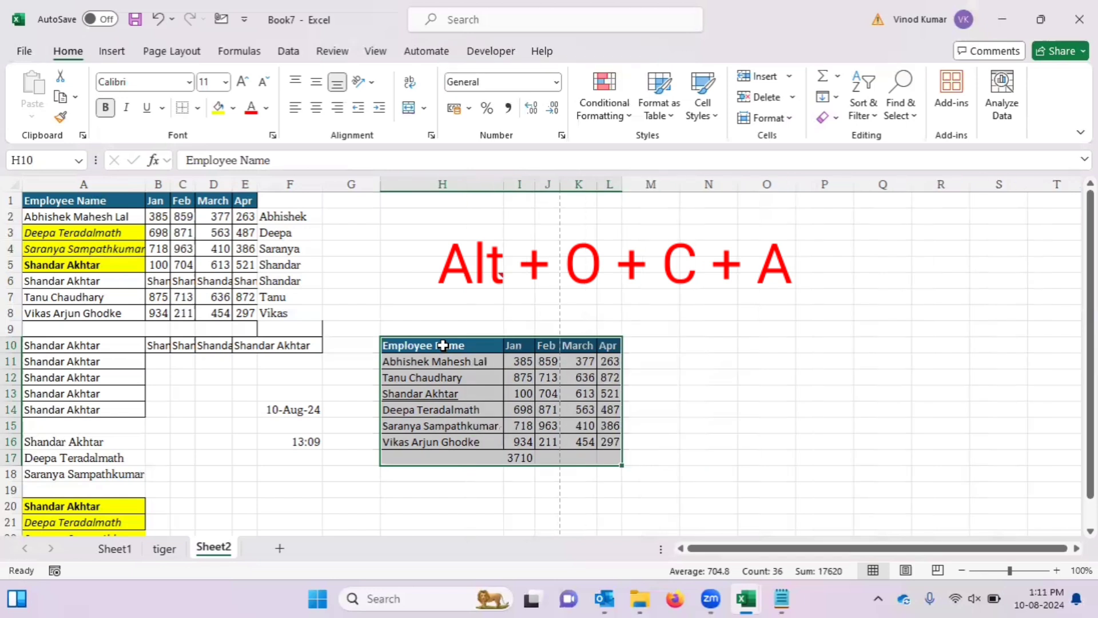
{"action": "left_click", "coordinate": [443, 345]}
{"action": "key", "text": "shift+Right"}
{"action": "key", "text": "shift+Right"}
{"action": "key", "text": "shift+Right"}
{"action": "key", "text": "shift+Right"}
{"action": "key", "text": "shift+Down"}
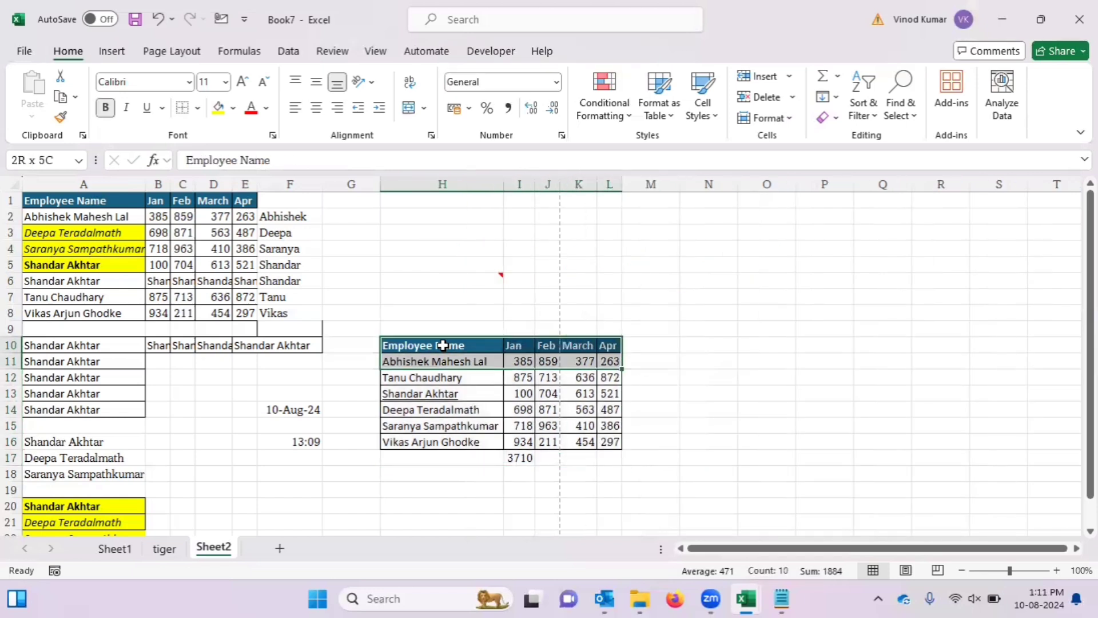
{"action": "key", "text": "shift+Down"}
{"action": "key", "text": "shift+Down"}
{"action": "key", "text": "shift+Down"}
{"action": "key", "text": "shift+Down"}
{"action": "key", "text": "shift+Down"}
{"action": "key", "text": "Down"}
{"action": "key", "text": "Down"}
{"action": "key", "text": "Down"}
{"action": "key", "text": "Down"}
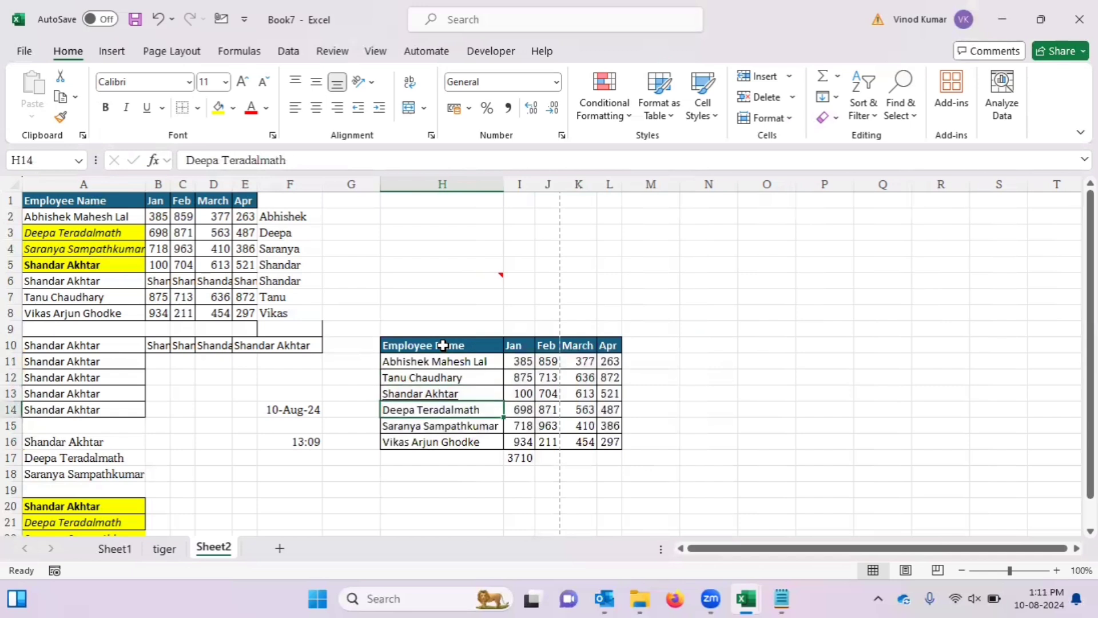
{"action": "key", "text": "Down"}
{"action": "key", "text": "Down"}
{"action": "key", "text": "Up"}
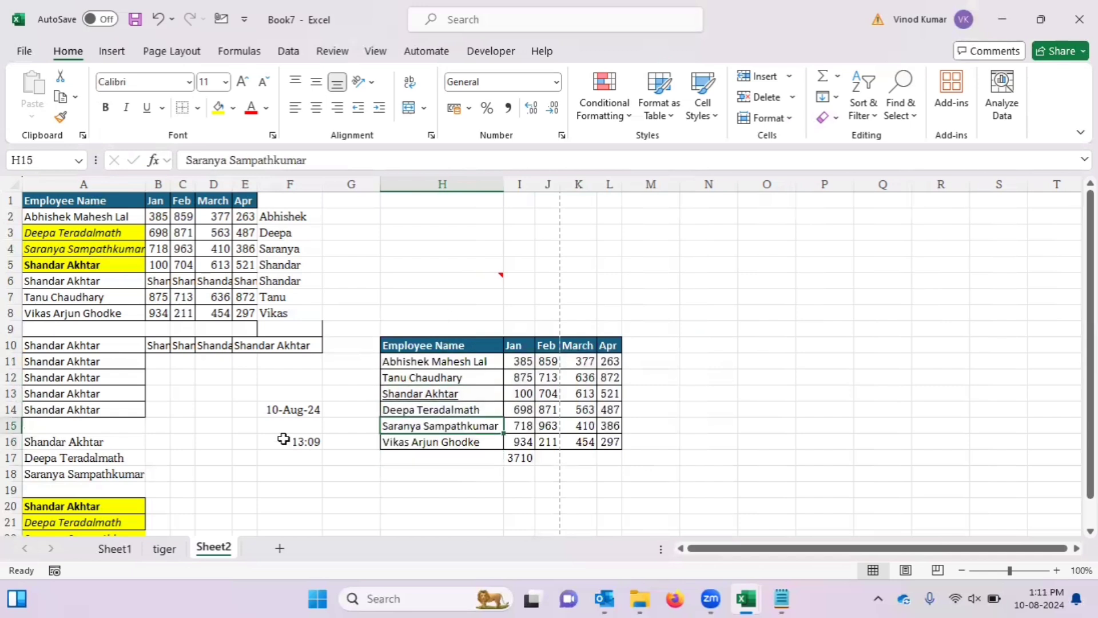
Increase the height of row 14 to almost four times the height of its neighbouring rows
{"action": "left_click", "coordinate": [93, 408]}
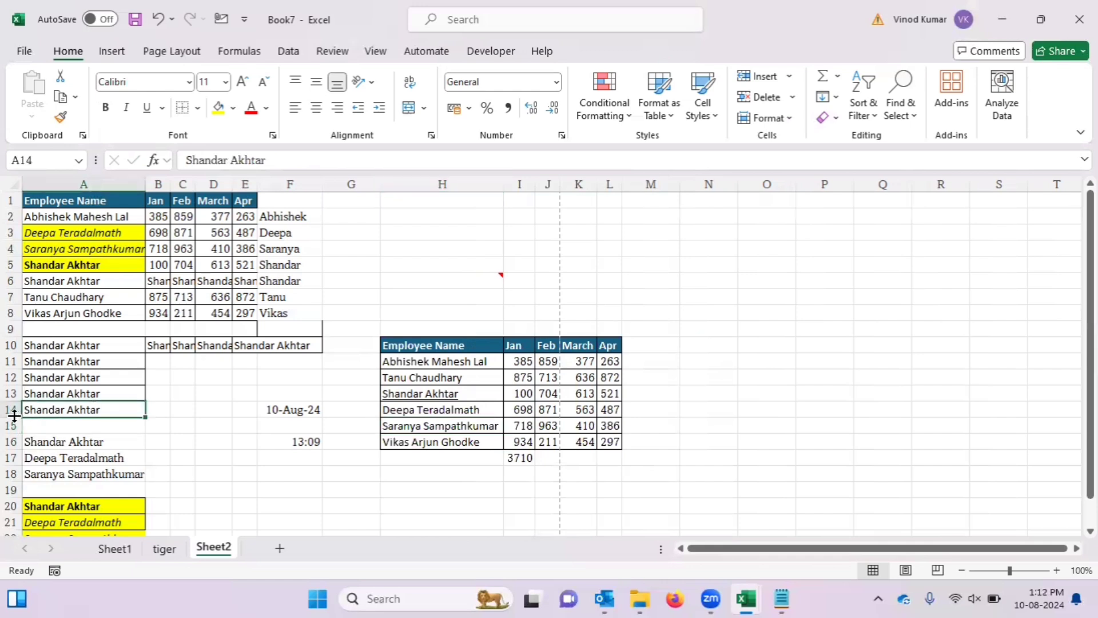
{"action": "left_click_drag", "start_coordinate": [12, 417], "coordinate": [13, 460]}
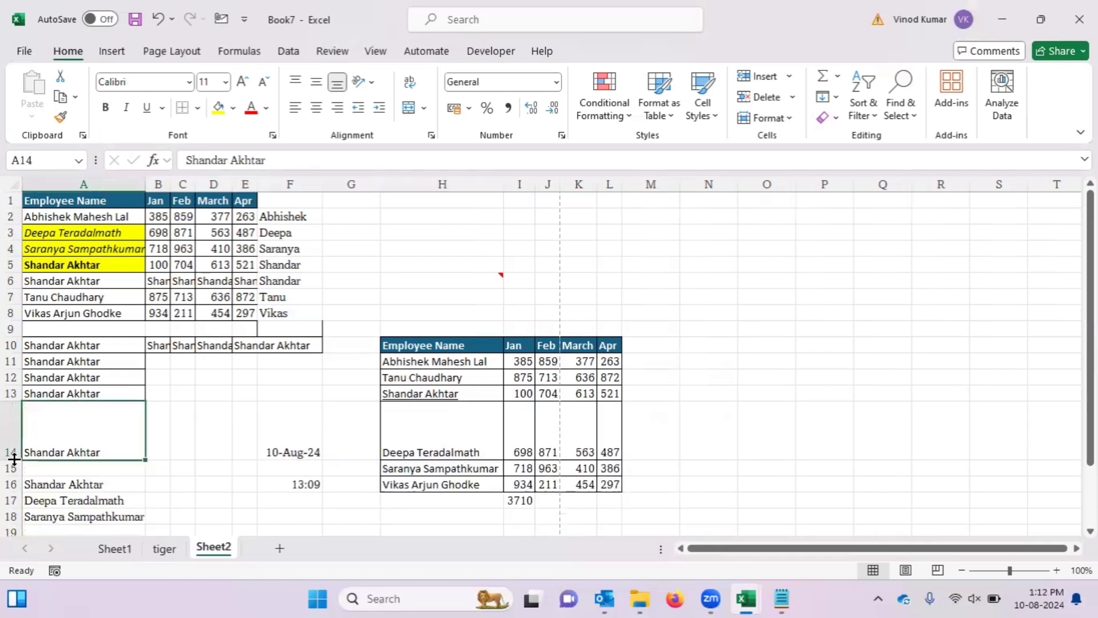
{"action": "left_click", "coordinate": [160, 437]}
Select cells A13:A16 in the Employee Name column and AutoFit their row heights
{"action": "left_click", "coordinate": [93, 436]}
{"action": "key", "text": "Up"}
{"action": "key", "text": "Up"}
{"action": "key", "text": "Down"}
{"action": "key", "text": "shift+Down"}
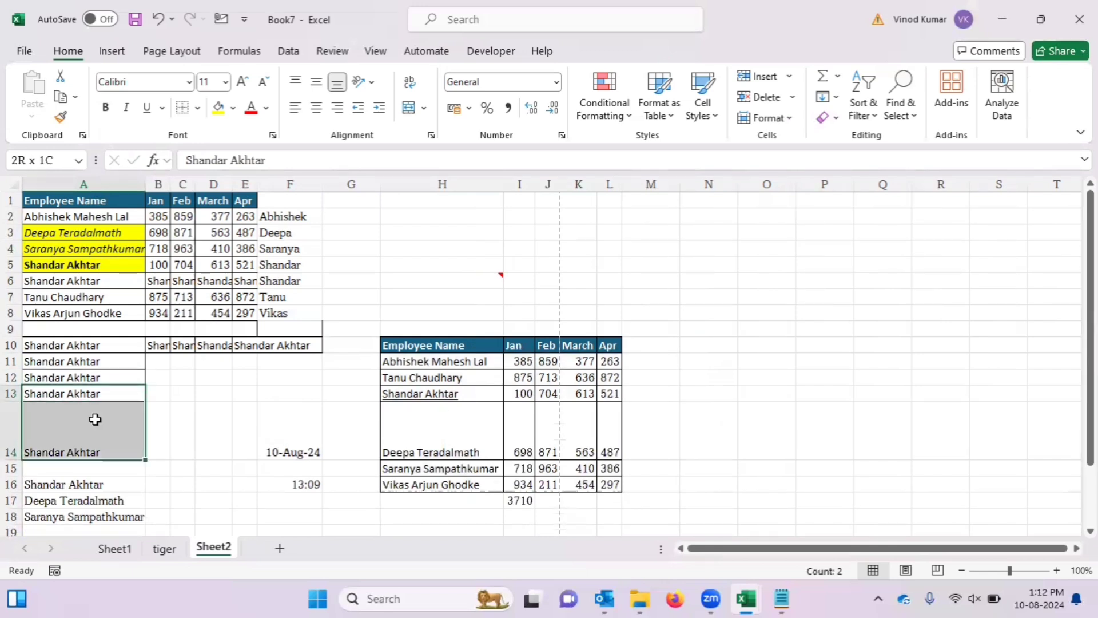
{"action": "key", "text": "shift+Down"}
{"action": "key", "text": "shift+Down"}
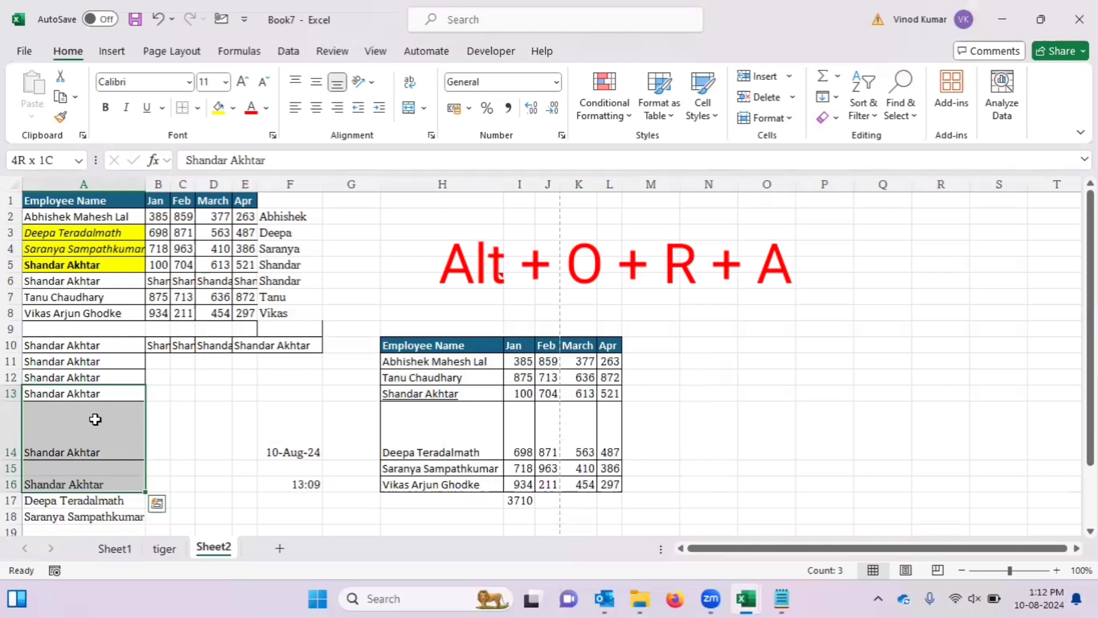
{"action": "key", "text": "alt+o"}
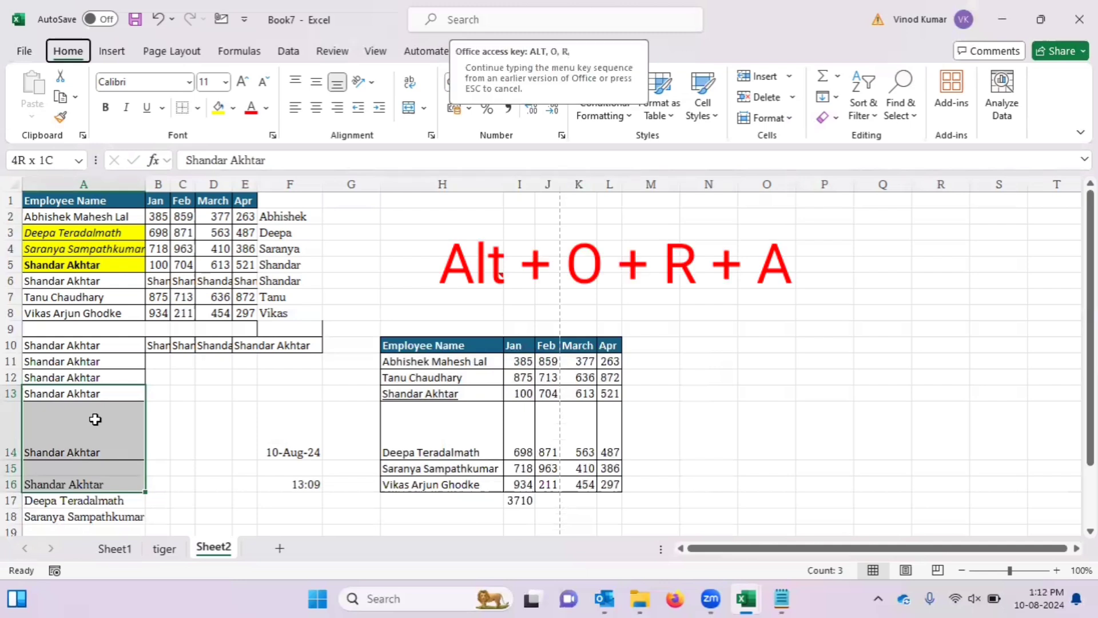
{"action": "key", "text": "r"}
{"action": "key", "text": "a"}
{"action": "left_click", "coordinate": [95, 417]}
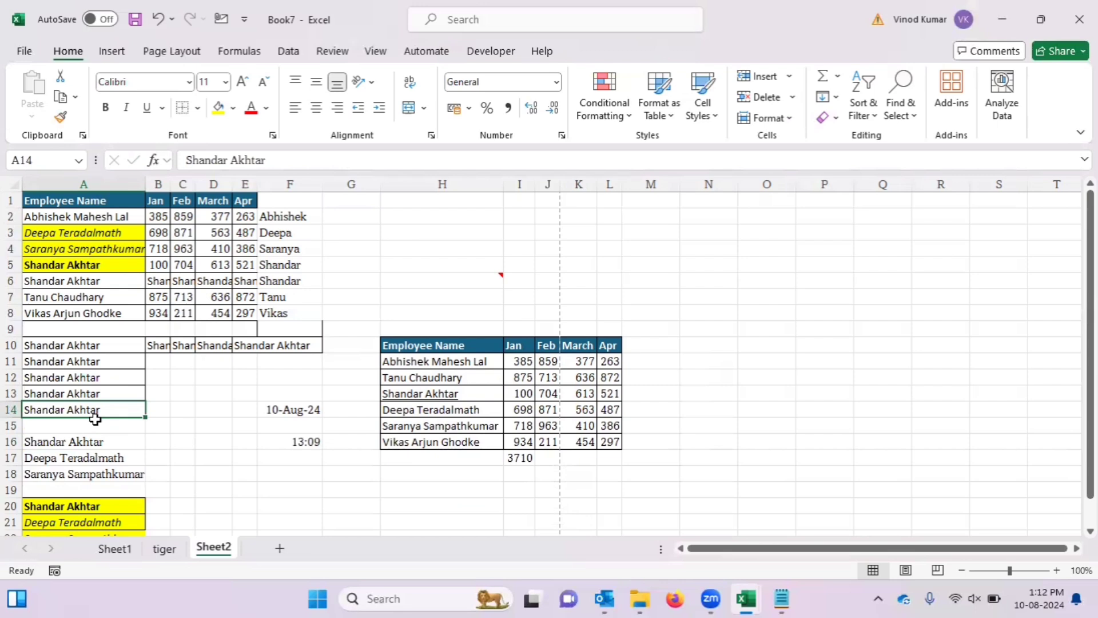
Move to the empty cell F15, between the date and the time, and select its entire row
{"action": "key", "text": "Down"}
{"action": "key", "text": "Right"}
{"action": "key", "text": "Right"}
{"action": "key", "text": "Right"}
{"action": "key", "text": "Right"}
{"action": "key", "text": "Right"}
{"action": "key", "text": "Right"}
{"action": "key", "text": "Right"}
{"action": "key", "text": "Right"}
{"action": "key", "text": "Right"}
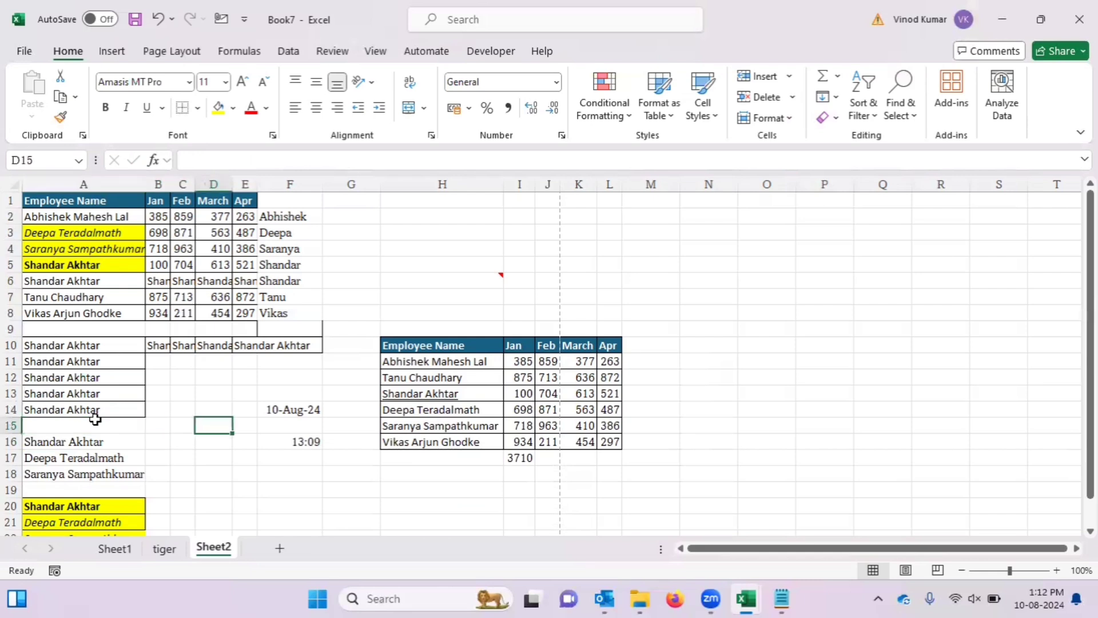
{"action": "key", "text": "Left"}
{"action": "key", "text": "Left"}
{"action": "key", "text": "Left"}
{"action": "key", "text": "Left"}
{"action": "key", "text": "Left"}
{"action": "key", "text": "Left"}
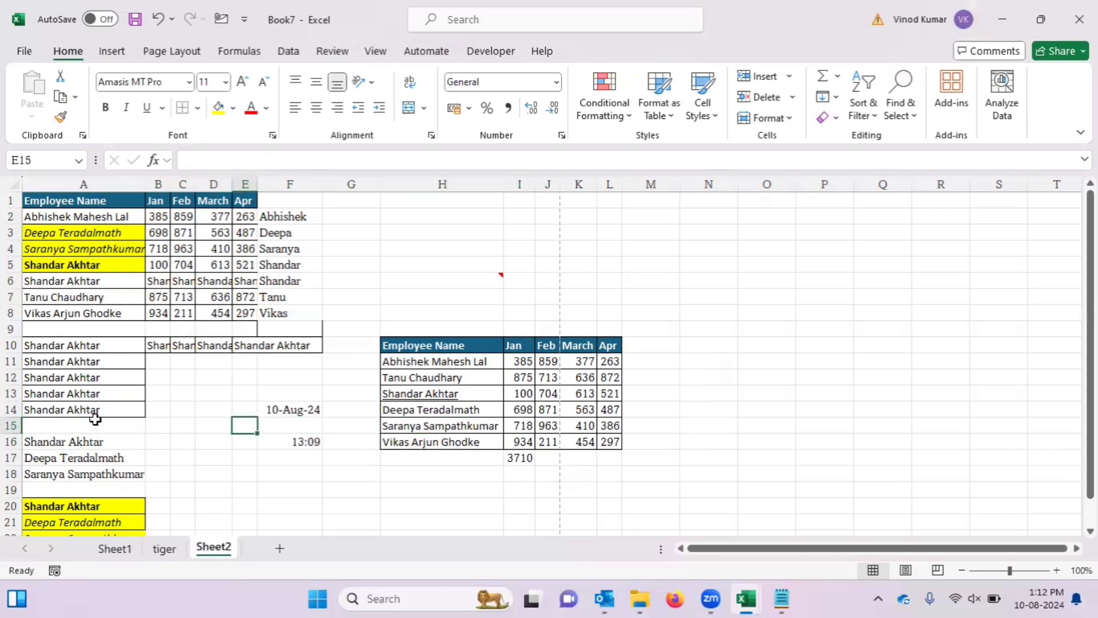
{"action": "key", "text": "Right"}
{"action": "key", "text": "Right"}
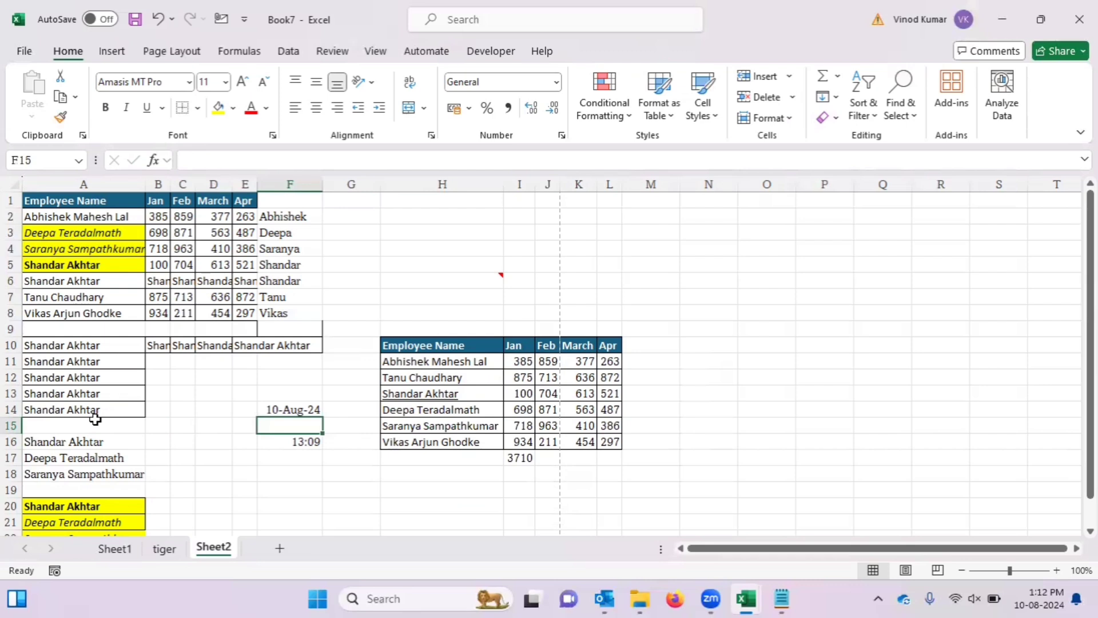
{"action": "key", "text": "shift+space"}
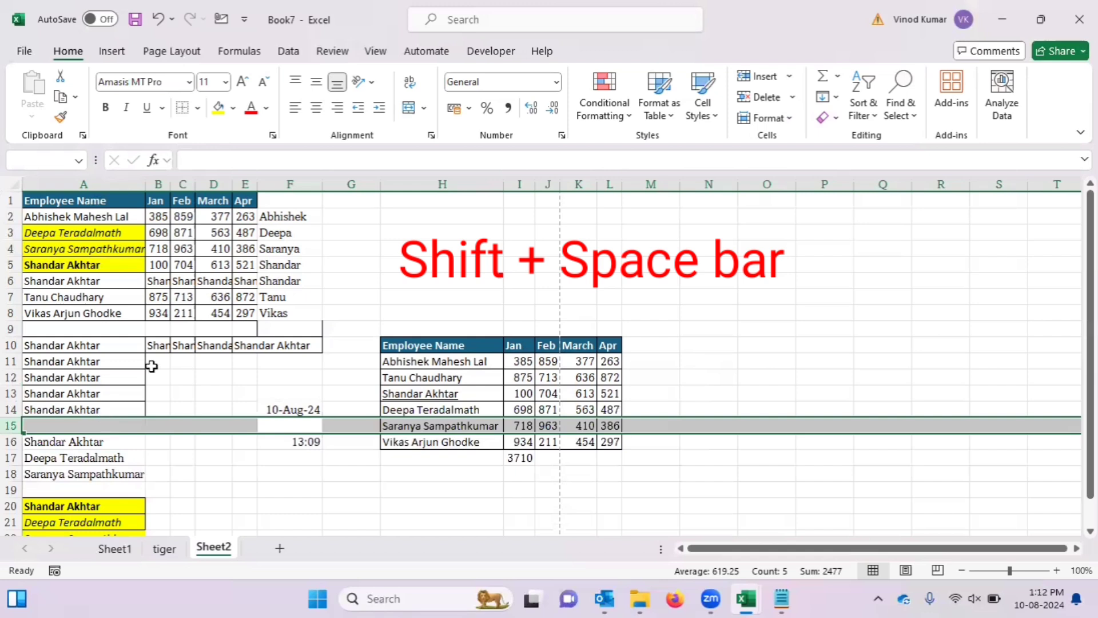
Select the entire row 5 of the first employee table and delete it
{"action": "left_click", "coordinate": [117, 266]}
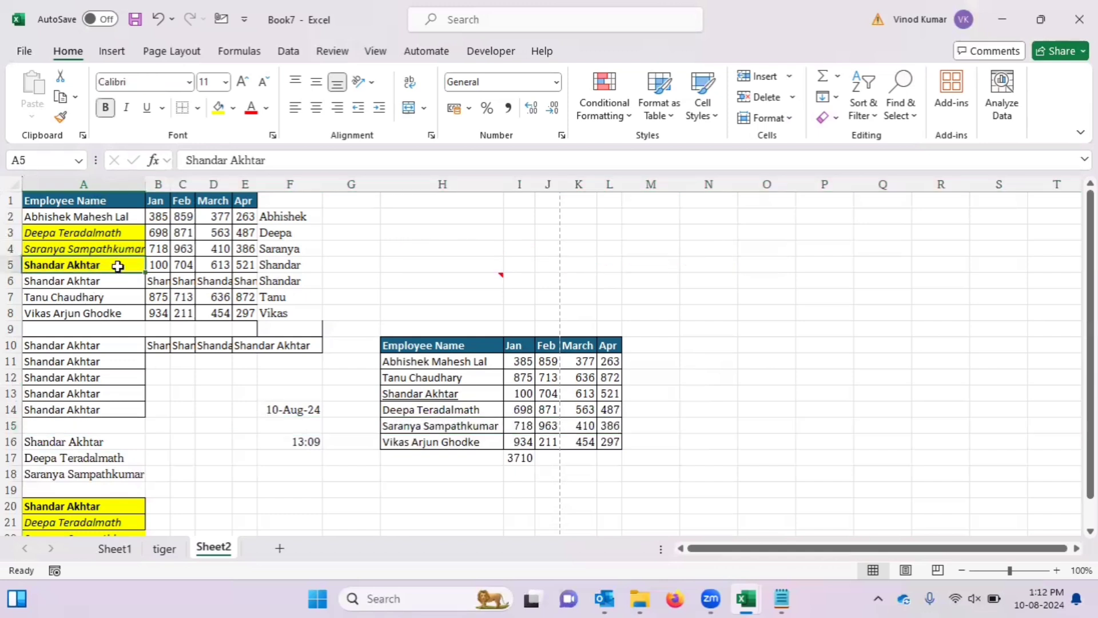
{"action": "key", "text": "shift+space"}
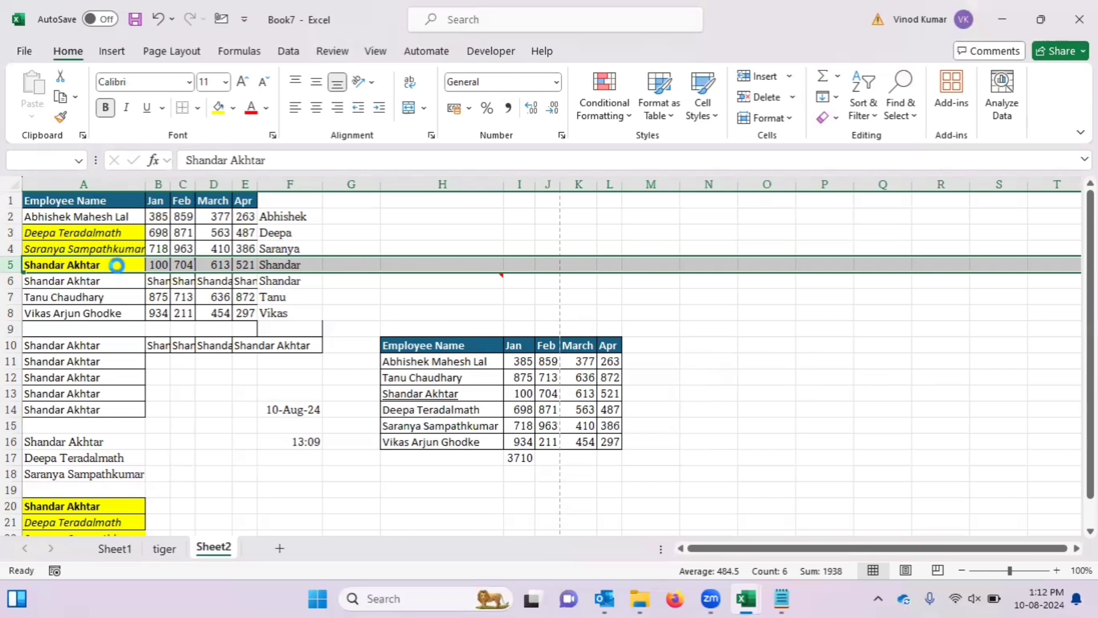
{"action": "key", "text": "ctrl+minus"}
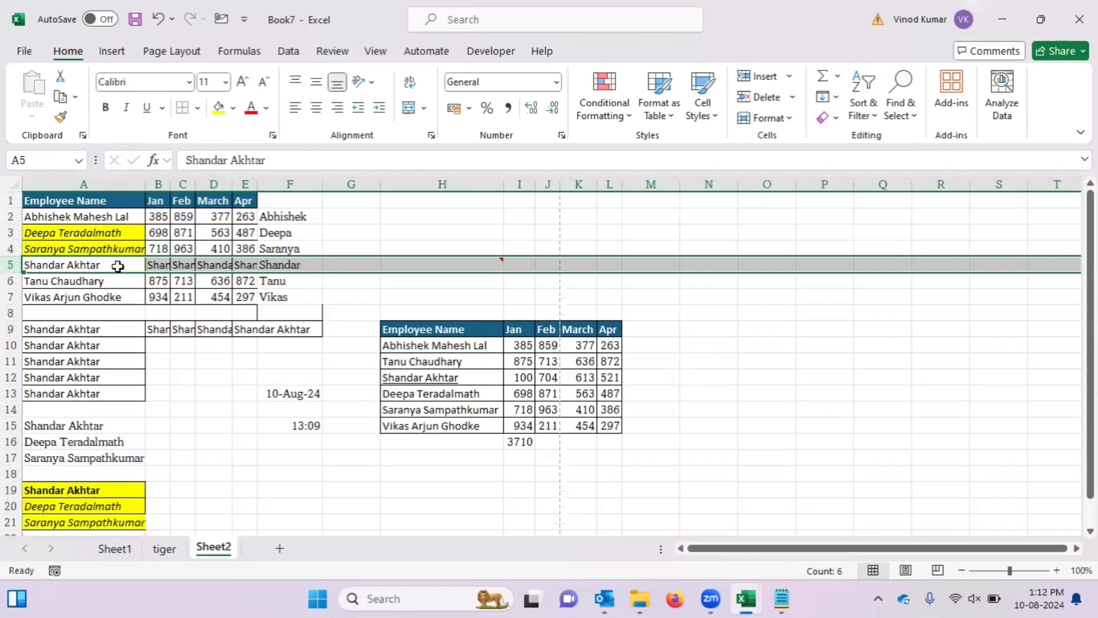
Select the entire Jan column from cell B4, and return to that single cell
{"action": "key", "text": "Down"}
{"action": "key", "text": "Up"}
{"action": "key", "text": "Right"}
{"action": "key", "text": "Up"}
{"action": "key", "text": "Down"}
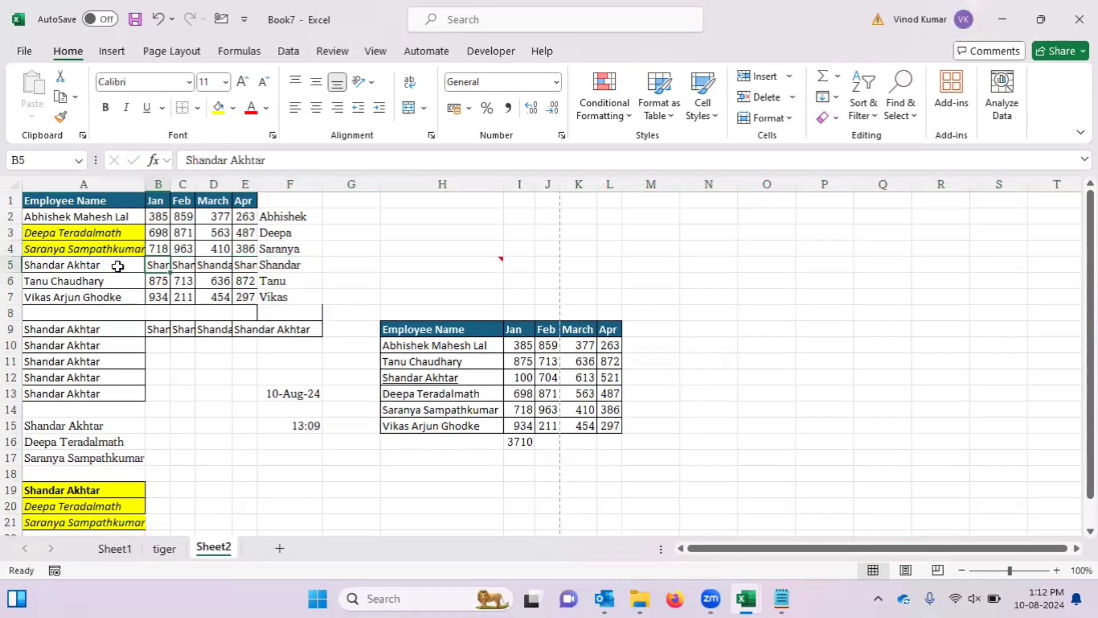
{"action": "key", "text": "Up"}
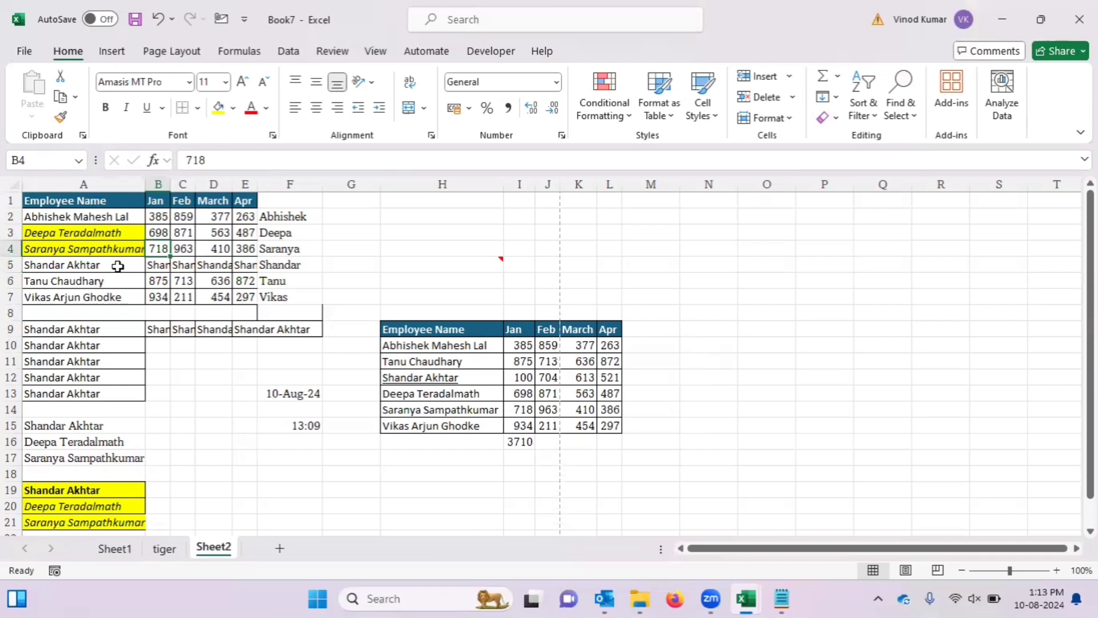
{"action": "key", "text": "ctrl+space"}
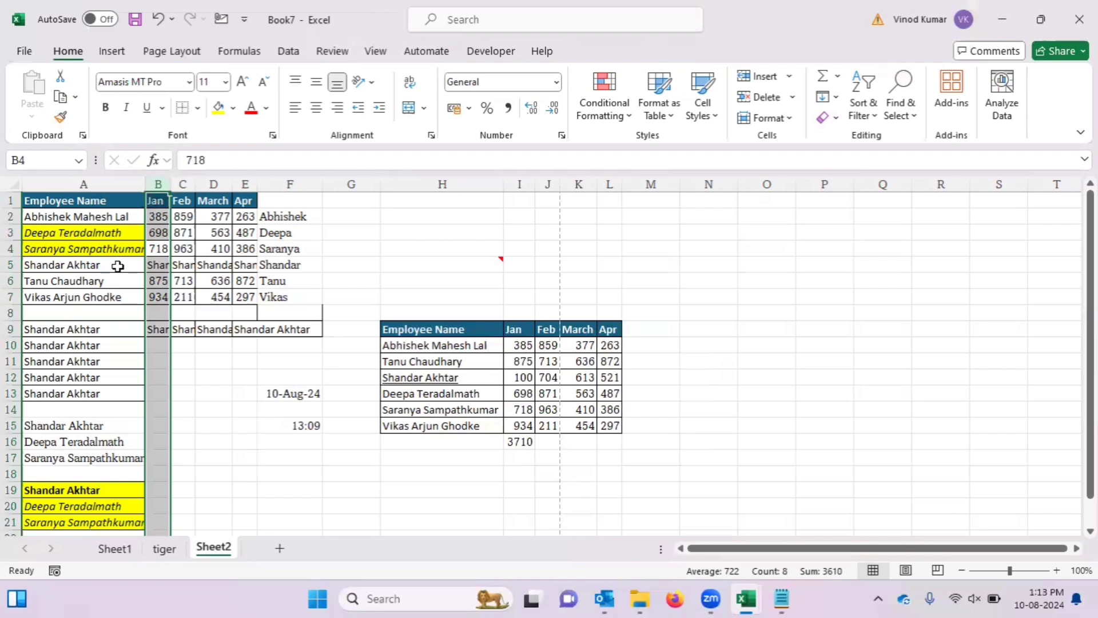
{"action": "key", "text": "Down"}
{"action": "key", "text": "Up"}
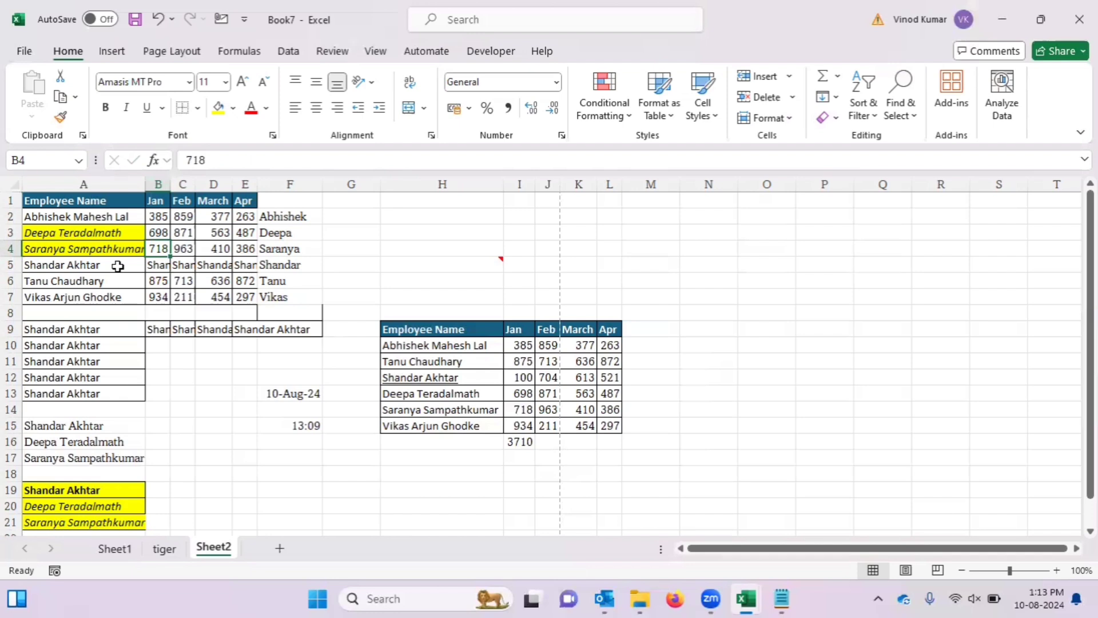
Select the entire row 4 and insert two blank rows above it
{"action": "key", "text": "shift+space"}
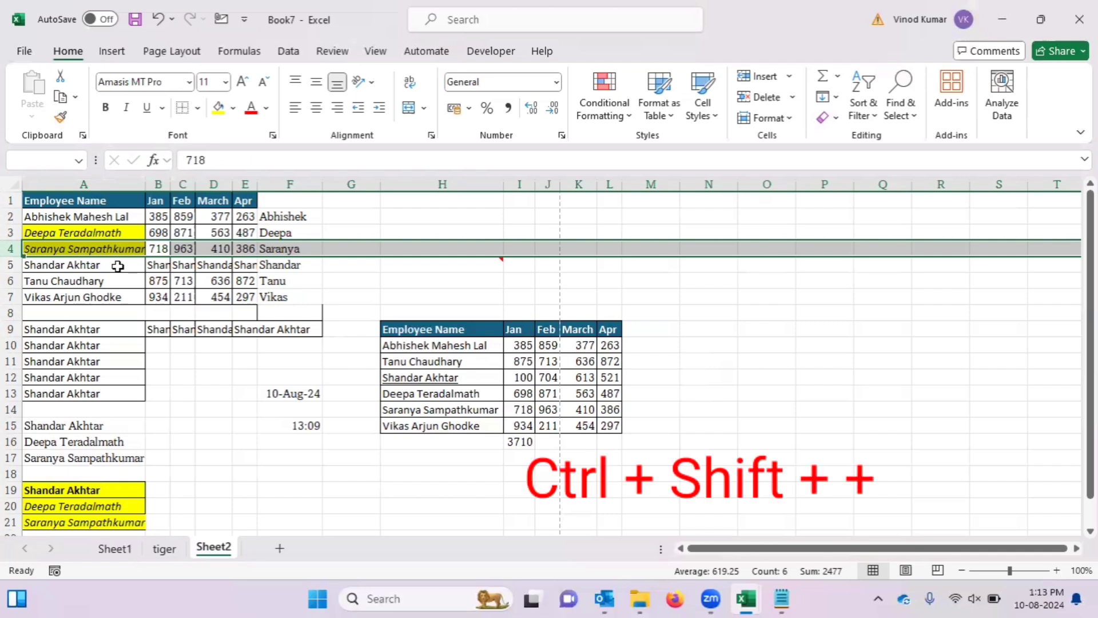
{"action": "key", "text": "ctrl+shift+plus"}
{"action": "key", "text": "ctrl+shift+plus"}
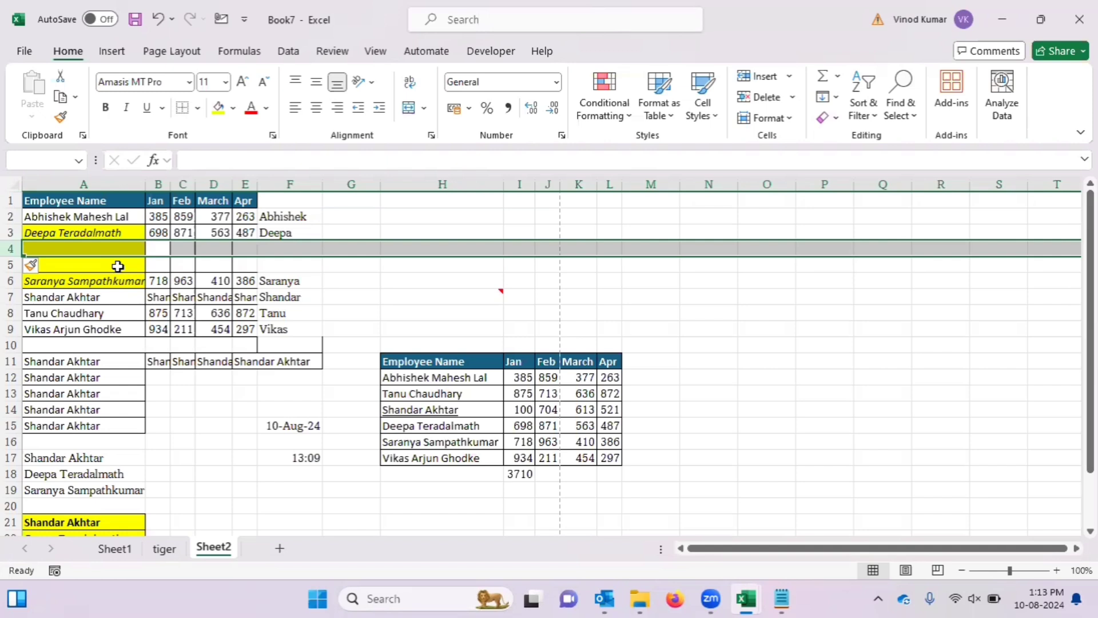
{"action": "key", "text": "Down"}
{"action": "key", "text": "Right"}
{"action": "key", "text": "Right"}
{"action": "key", "text": "Right"}
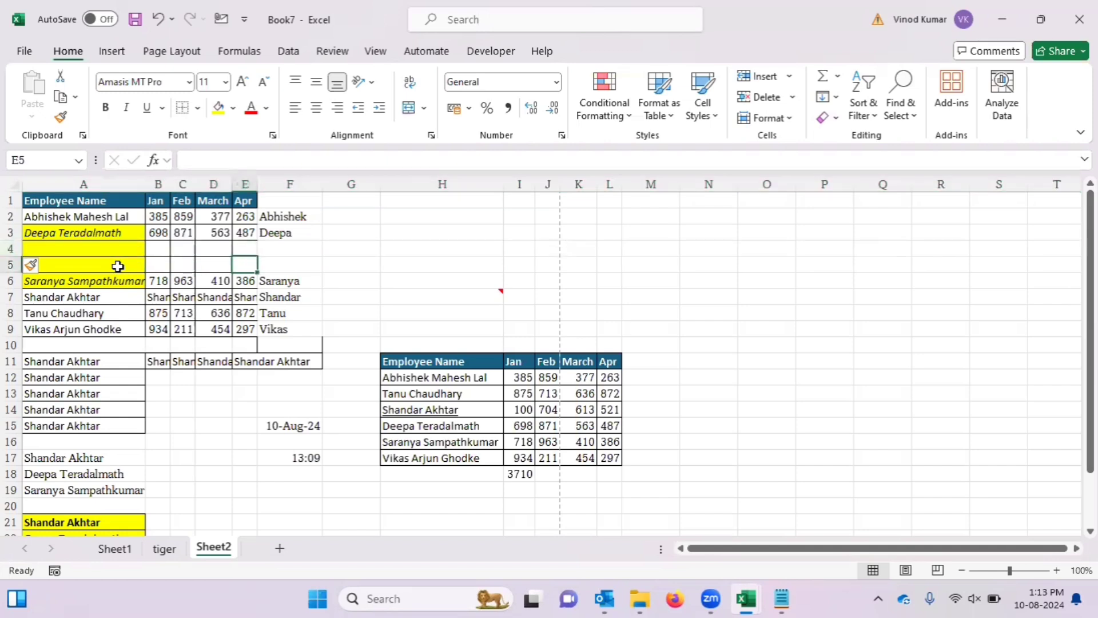
Select the Jan total in I18 and show formulas instead of values across the sheet
{"action": "left_click", "coordinate": [522, 475]}
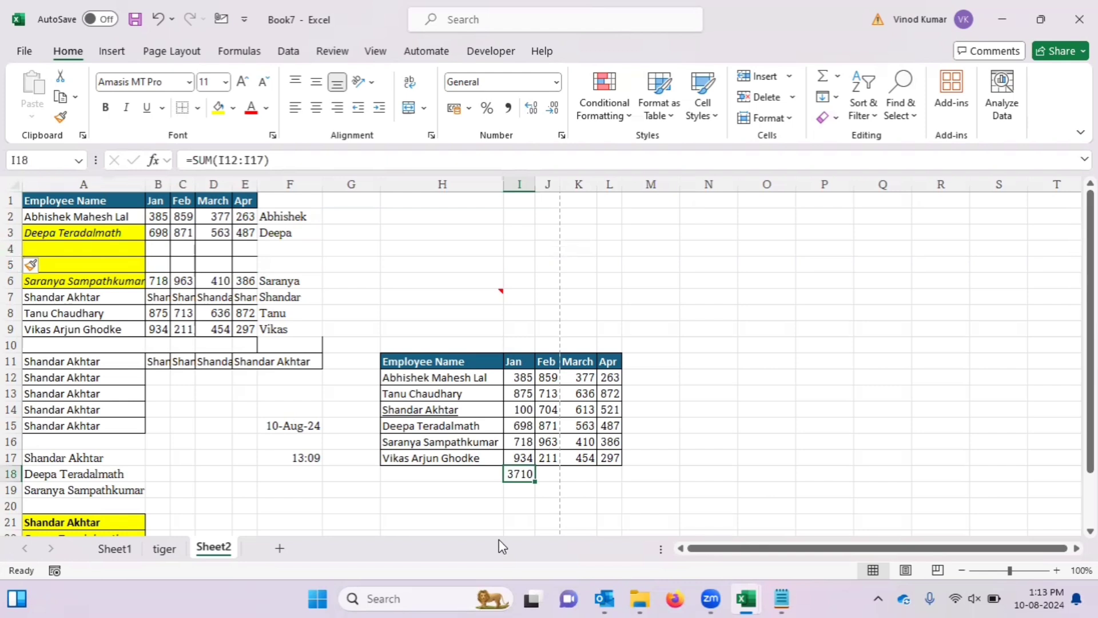
{"action": "left_click", "coordinate": [520, 503]}
{"action": "left_click", "coordinate": [521, 474]}
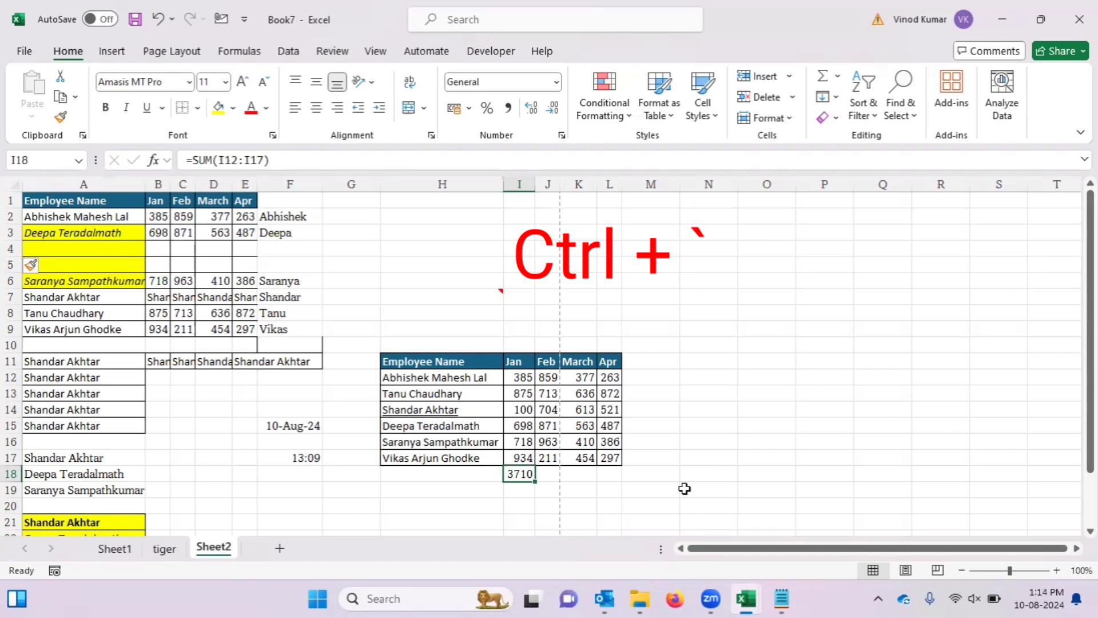
{"action": "key", "text": "ctrl+grave"}
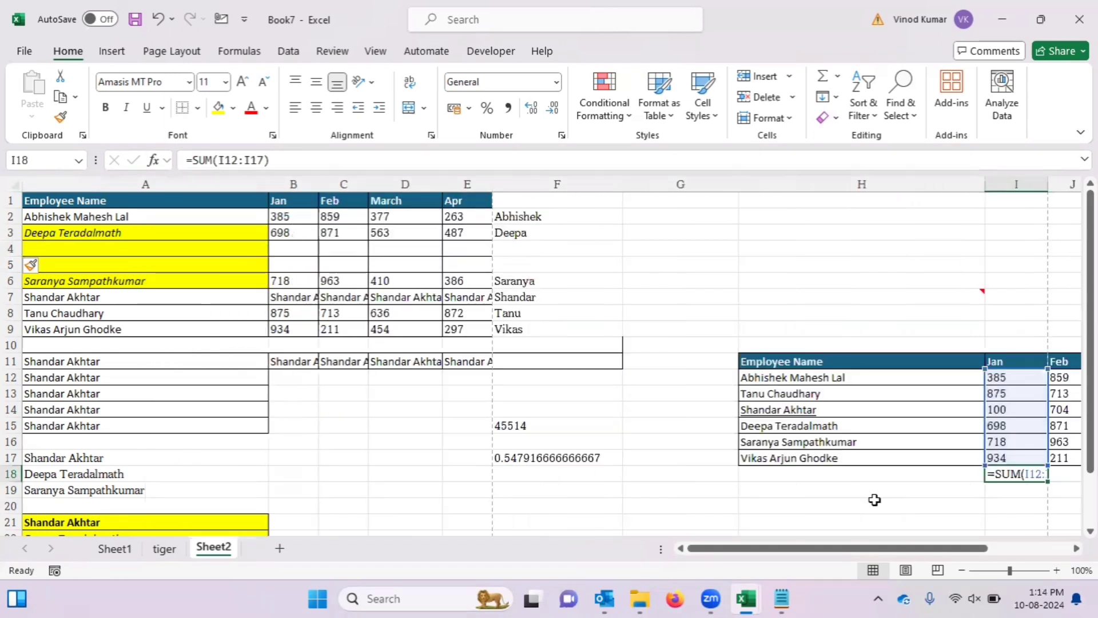
Widen column I until the whole SUM formula in I18 fits, and select that cell
{"action": "scroll", "coordinate": [790, 488], "scroll_direction": "right", "scroll_amount": 3}
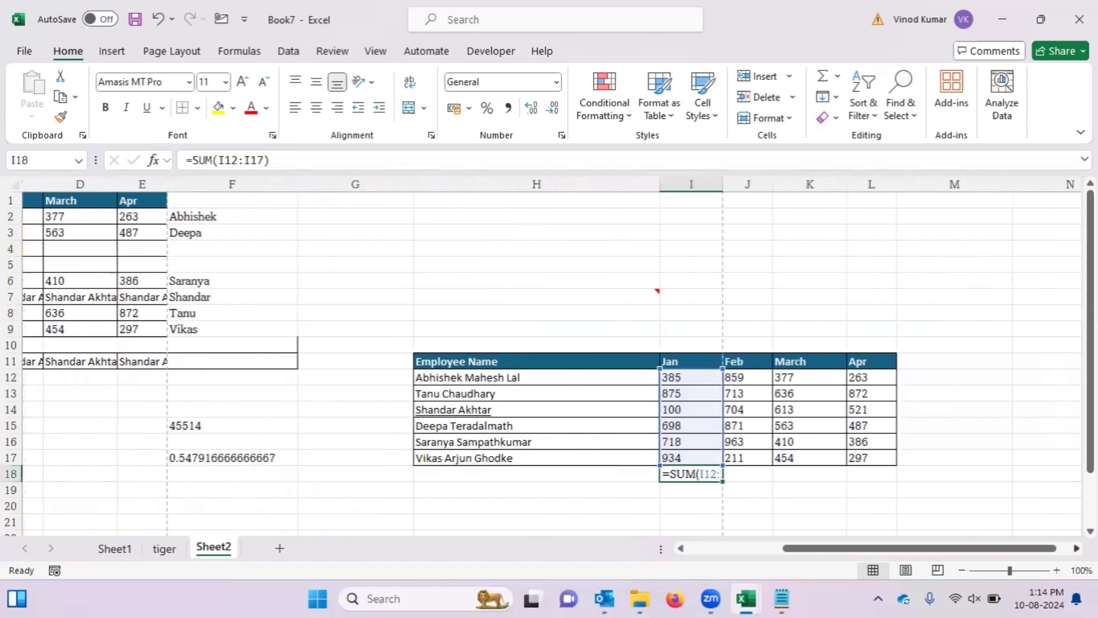
{"action": "left_click", "coordinate": [694, 502]}
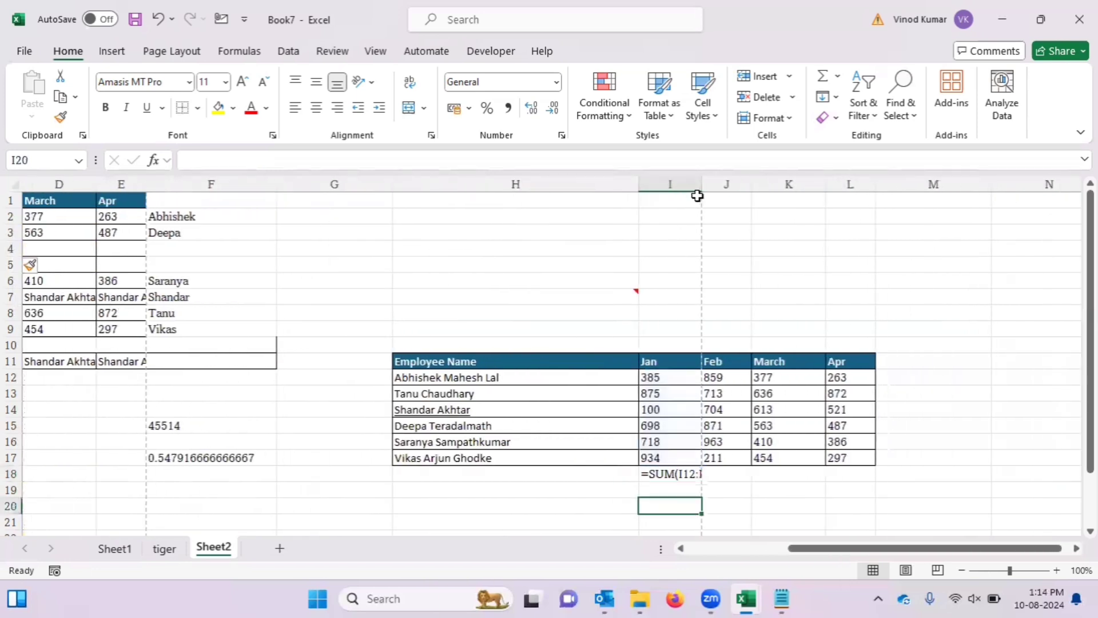
{"action": "left_click_drag", "start_coordinate": [702, 184], "coordinate": [810, 183]}
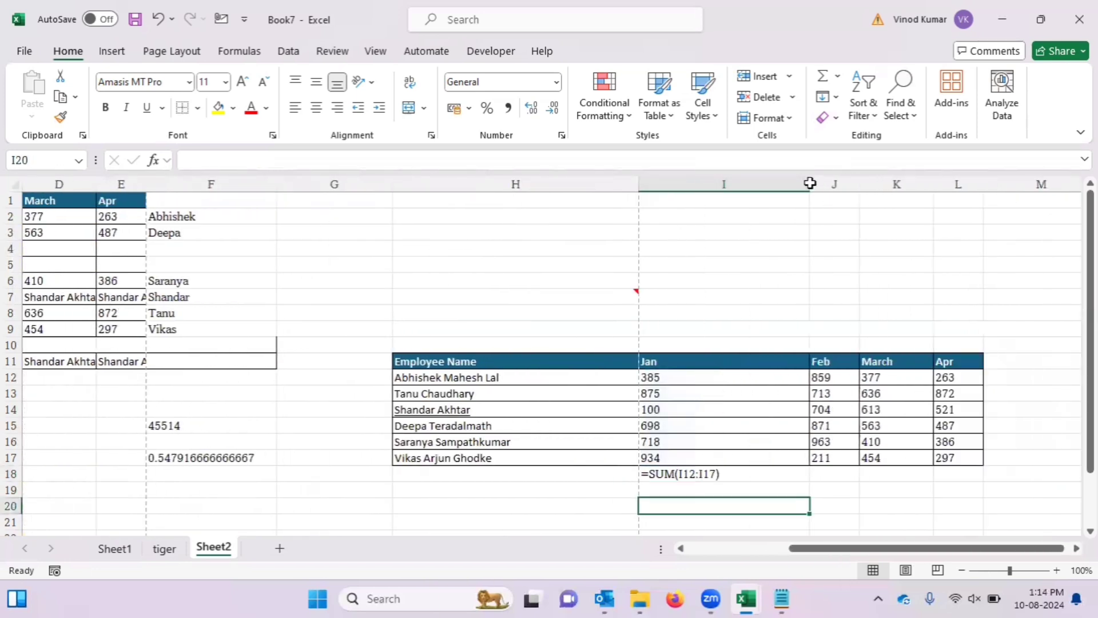
{"action": "double_click", "coordinate": [731, 473]}
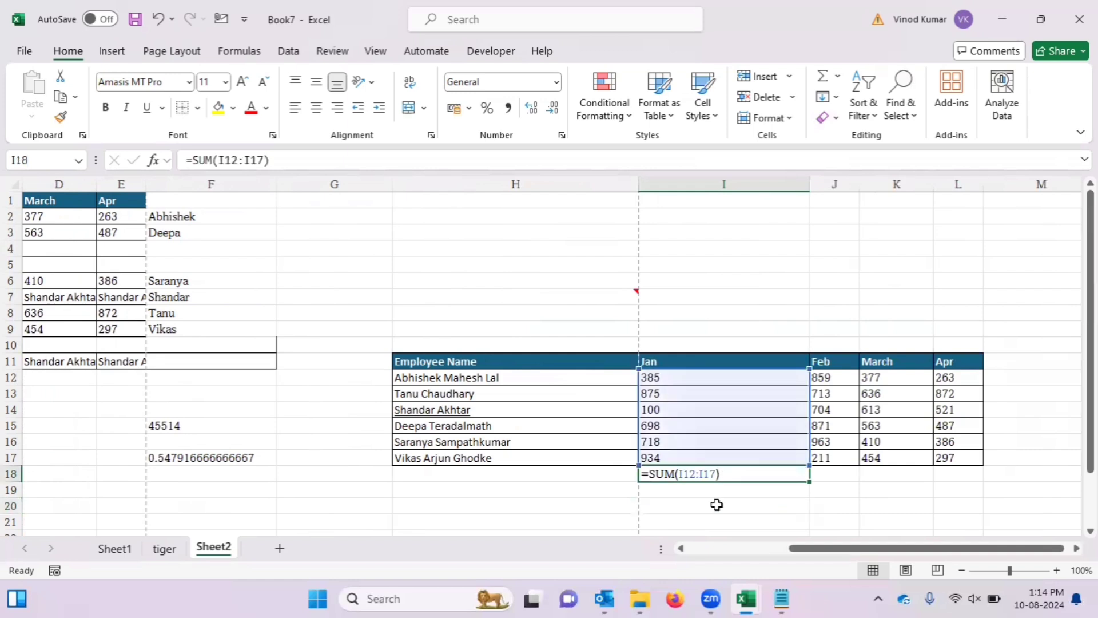
Switch the sheet from showing formulas back to showing values, and select the Jan total in I18
{"action": "left_click", "coordinate": [716, 504]}
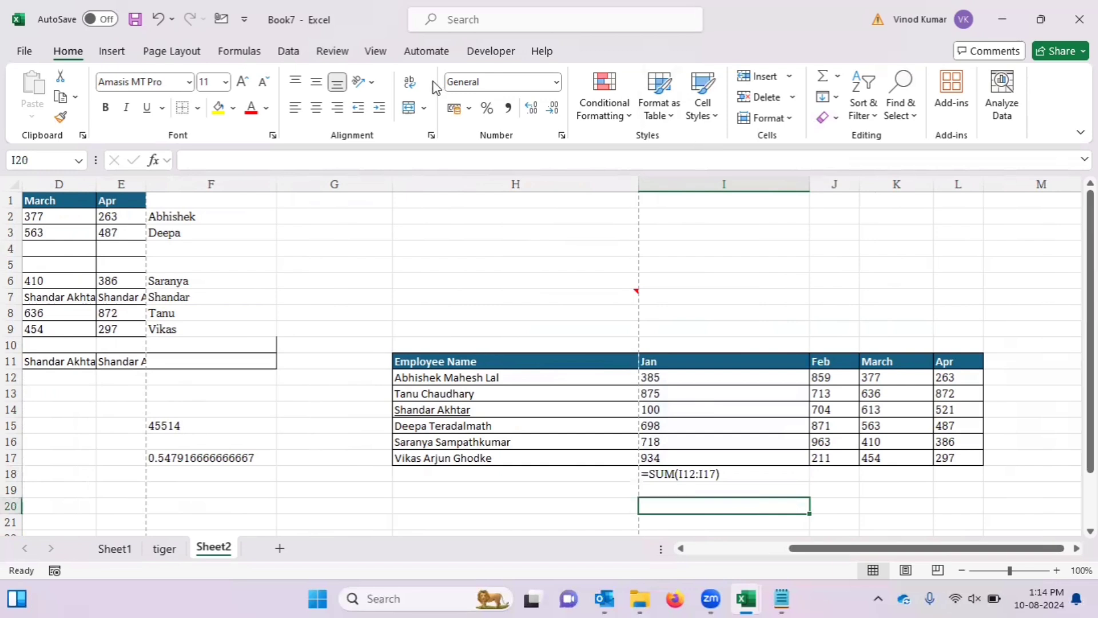
{"action": "left_click", "coordinate": [243, 51]}
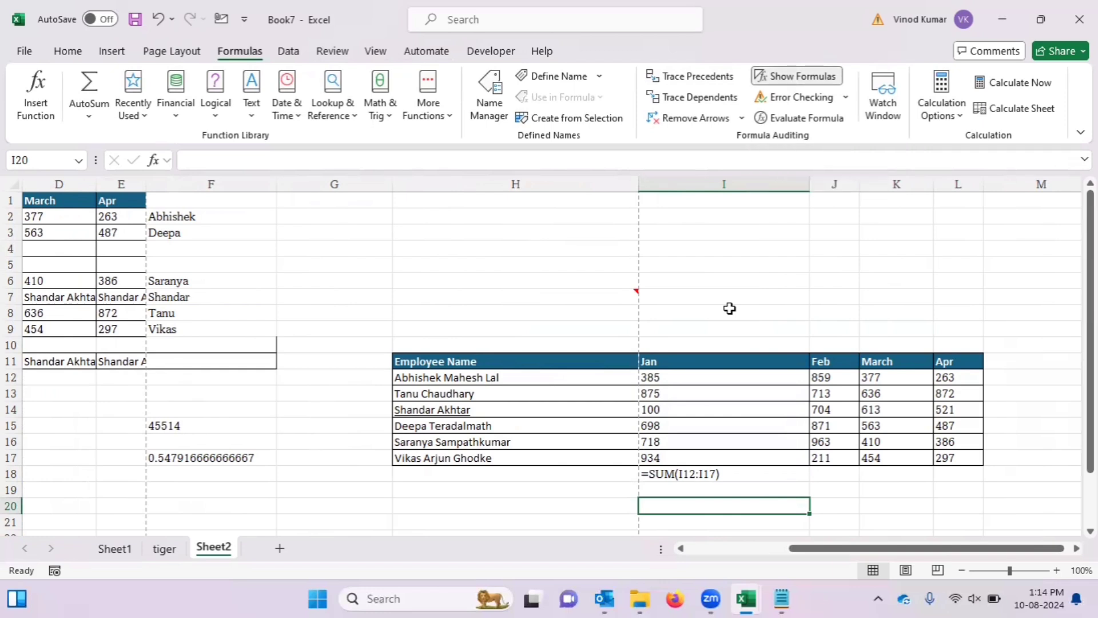
{"action": "key", "text": "ctrl+grave"}
{"action": "key", "text": "Up"}
{"action": "key", "text": "Up"}
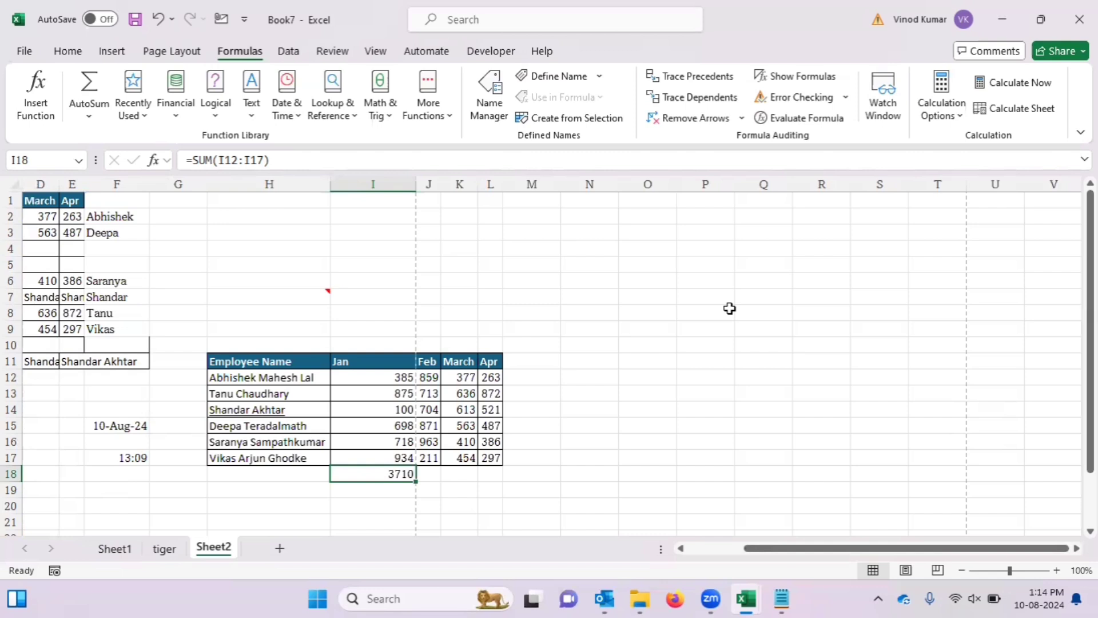
Replace the name in the bold yellow cell A21 with the text hjkhk, and select that cell again
{"action": "key", "text": "Home"}
{"action": "key", "text": "Up"}
{"action": "key", "text": "Up"}
{"action": "key", "text": "Up"}
{"action": "key", "text": "Up"}
{"action": "key", "text": "Up"}
{"action": "key", "text": "Up"}
{"action": "key", "text": "Down"}
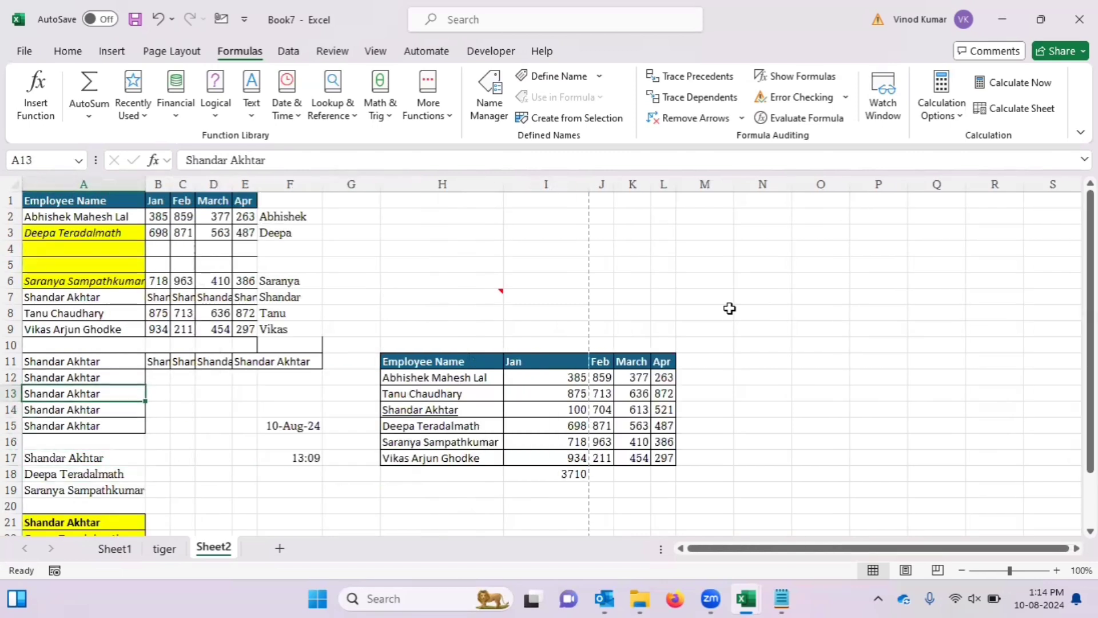
{"action": "key", "text": "Down"}
{"action": "key", "text": "Down"}
{"action": "key", "text": "Down"}
{"action": "key", "text": "Down"}
{"action": "key", "text": "Down"}
{"action": "key", "text": "Down"}
{"action": "key", "text": "Down"}
{"action": "key", "text": "Down"}
{"action": "key", "text": "Down"}
{"action": "key", "text": "Down"}
{"action": "key", "text": "Down"}
{"action": "key", "text": "Down"}
{"action": "key", "text": "Down"}
{"action": "key", "text": "Down"}
{"action": "key", "text": "Up"}
{"action": "key", "text": "Up"}
{"action": "key", "text": "Up"}
{"action": "key", "text": "Up"}
{"action": "key", "text": "Up"}
{"action": "key", "text": "Up"}
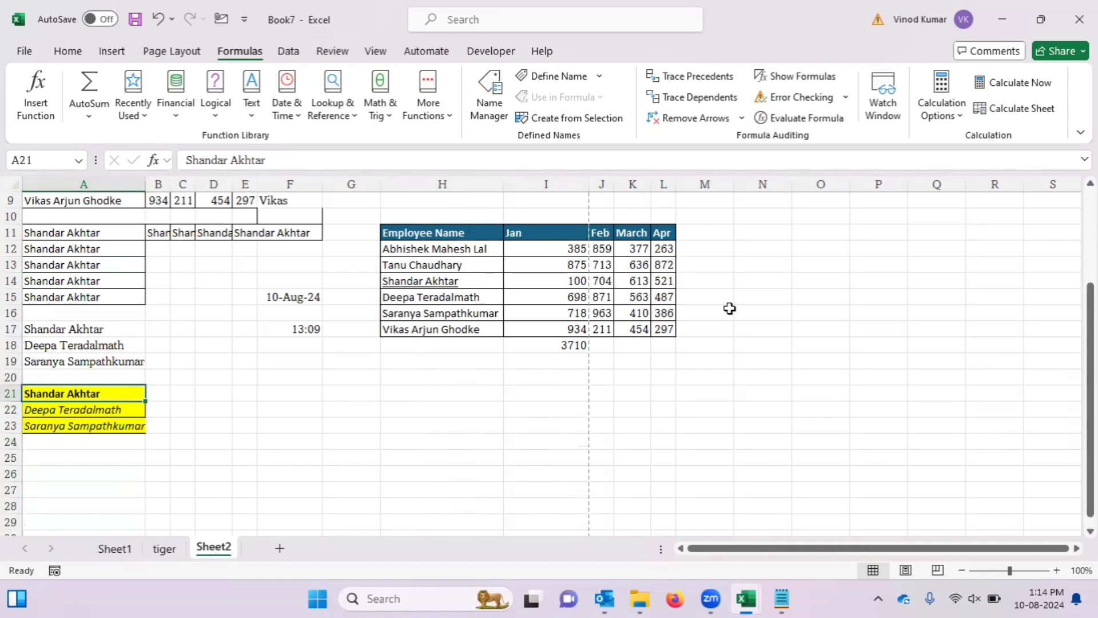
{"action": "key", "text": "Delete"}
{"action": "type", "text": "hjkhk"}
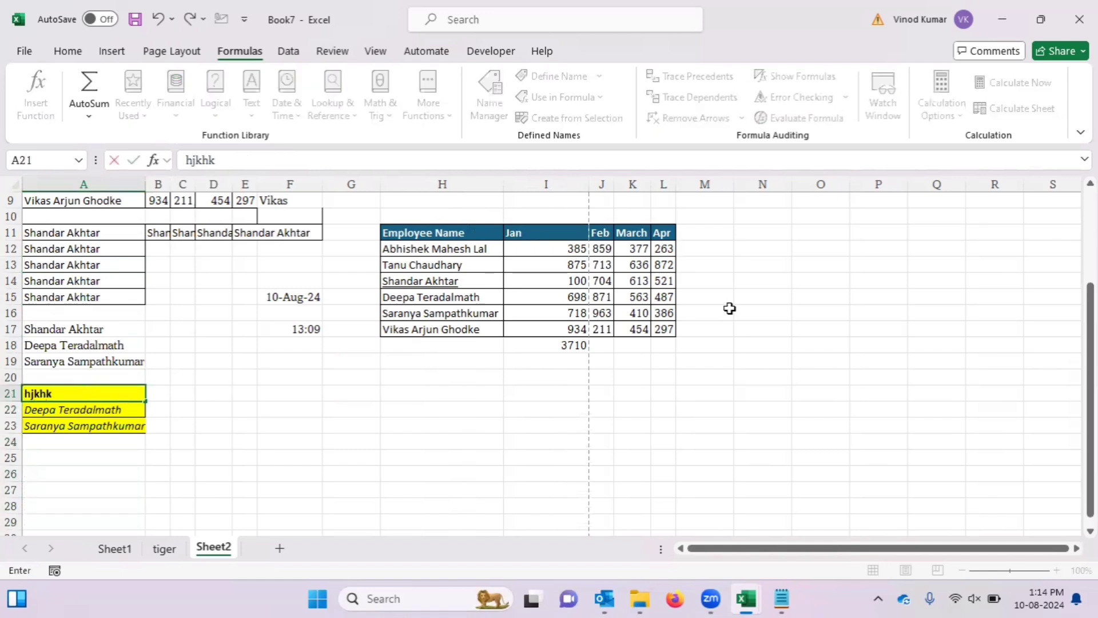
{"action": "key", "text": "Return"}
{"action": "key", "text": "Up"}
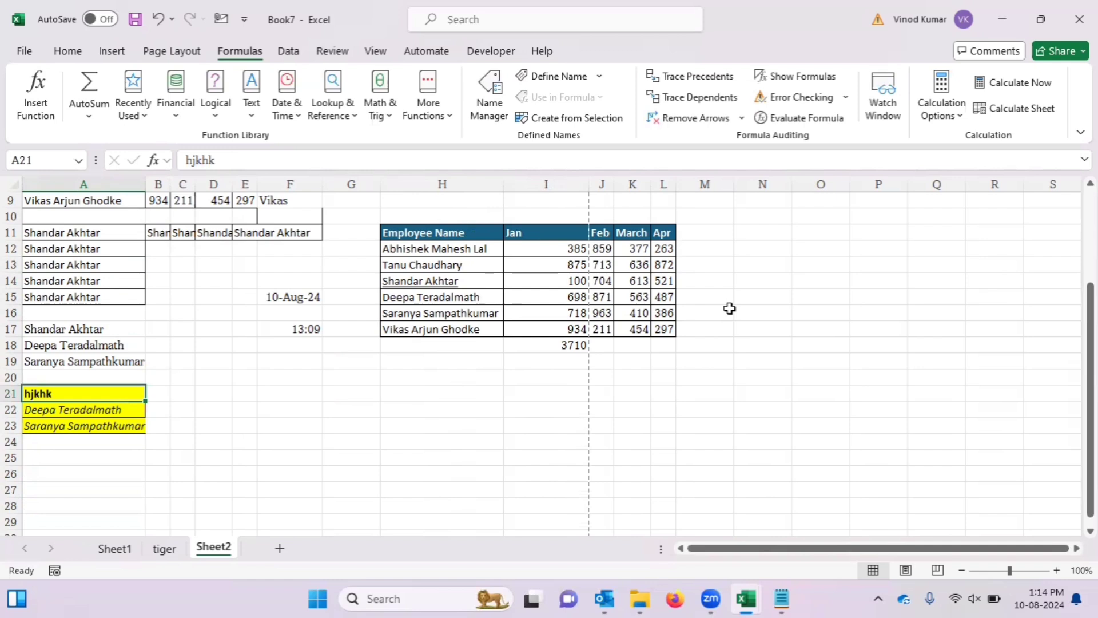
{"action": "key", "text": "F2"}
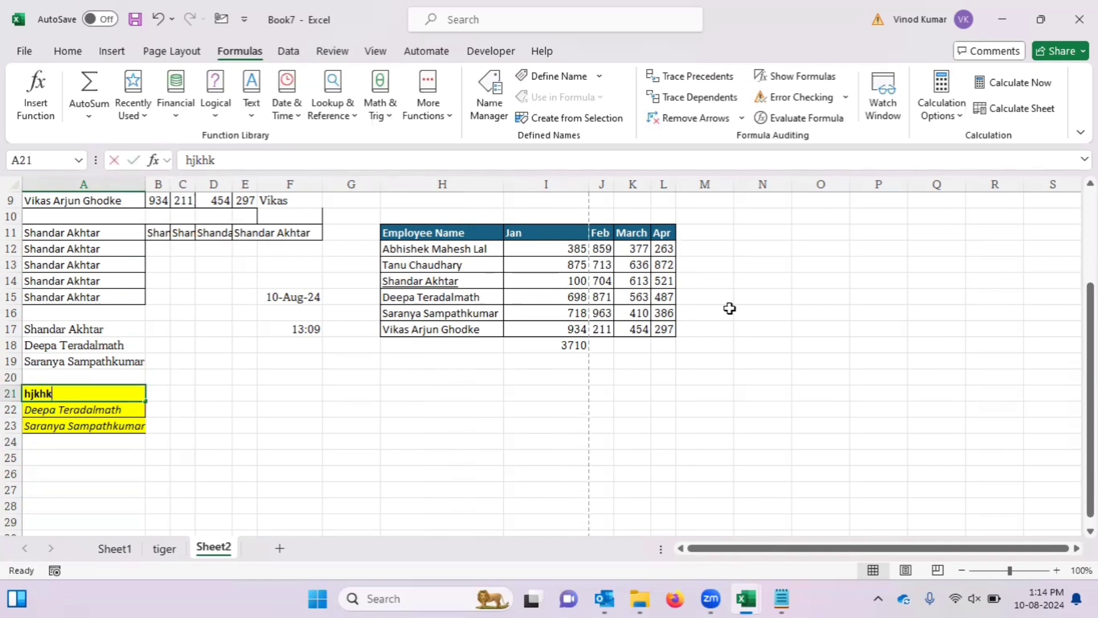
{"action": "key", "text": "BackSpace"}
{"action": "type", "text": "hjgg"}
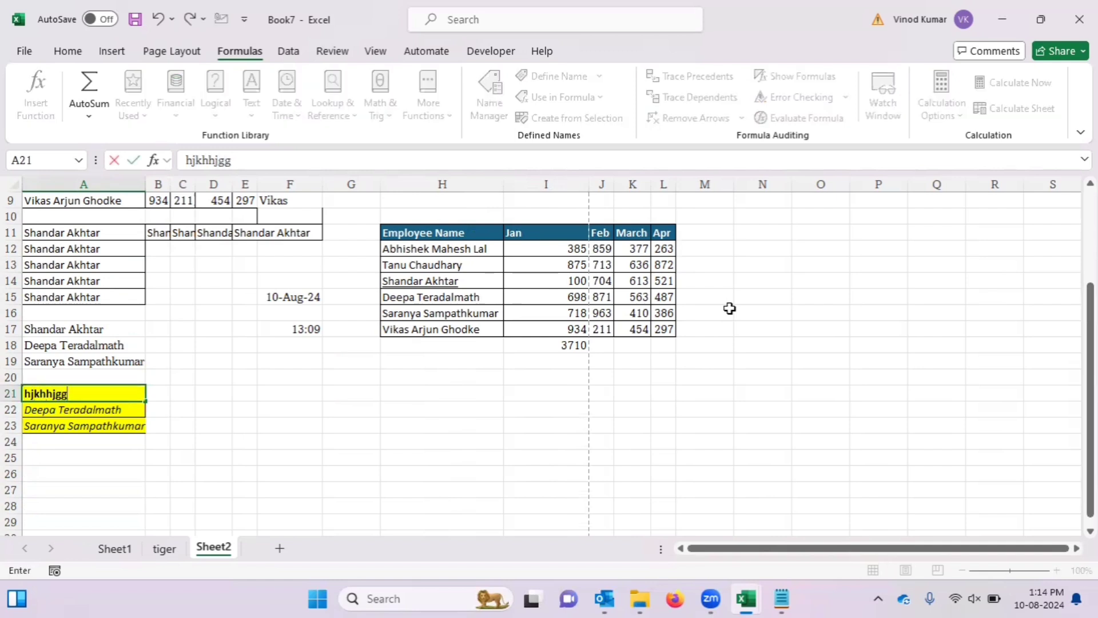
{"action": "key", "text": "Escape"}
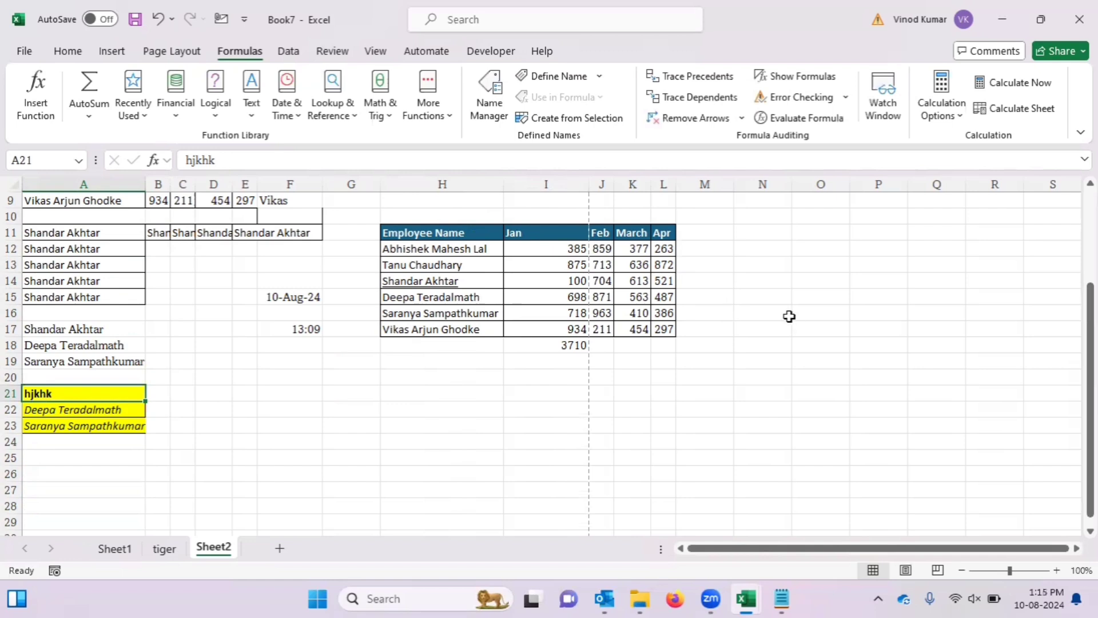
Clear all contents and formatting from the yellow cells A21 to A23
{"action": "left_click", "coordinate": [112, 407]}
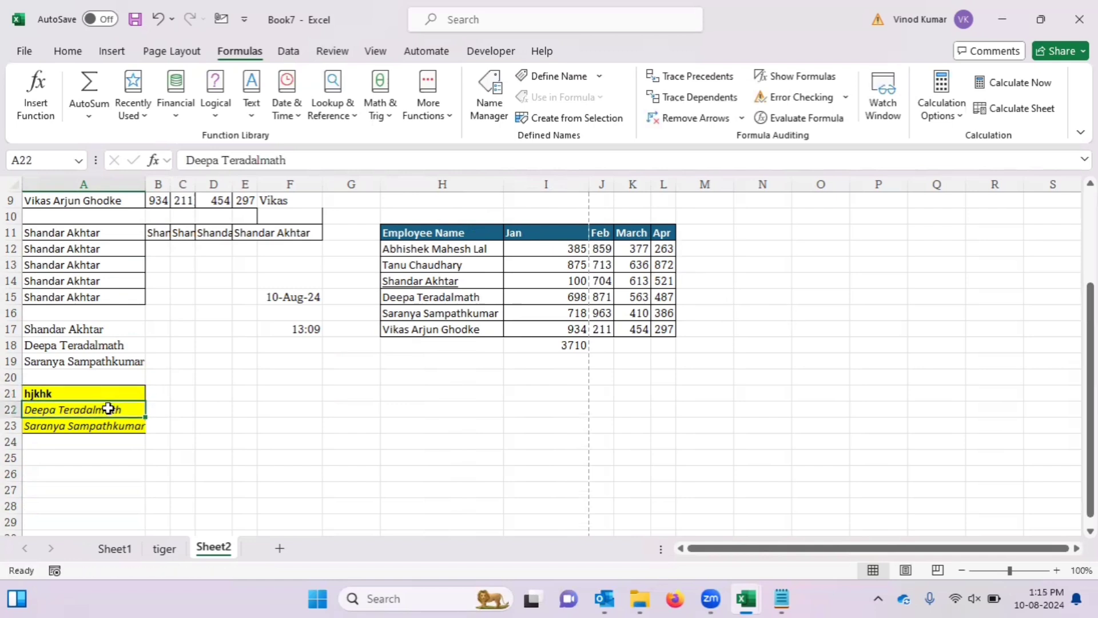
{"action": "left_click", "coordinate": [108, 393]}
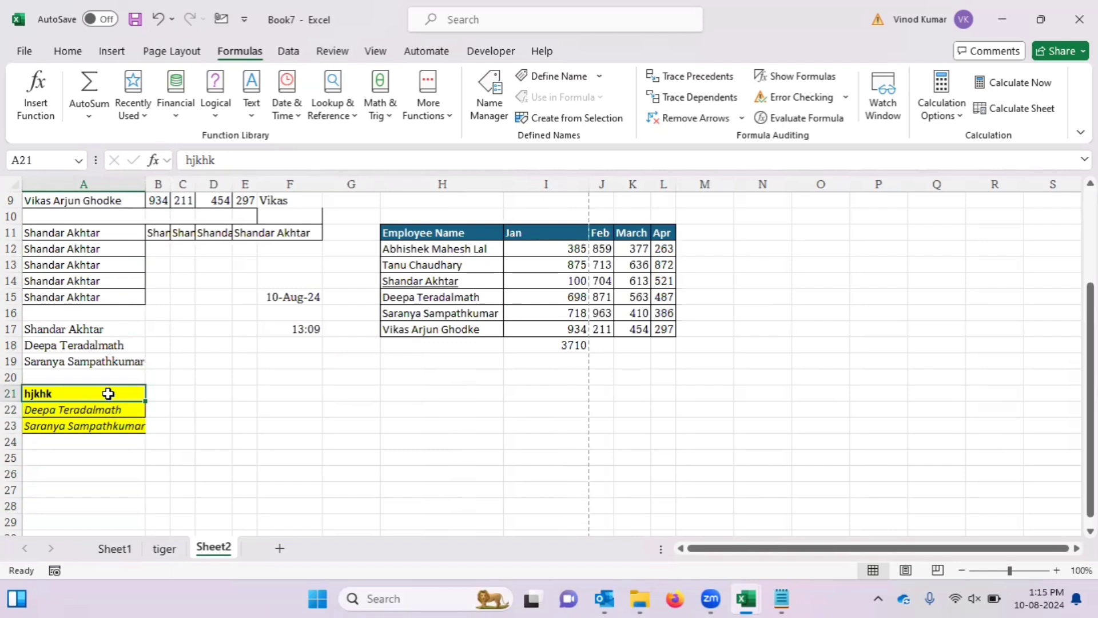
{"action": "key", "text": "shift+Down"}
{"action": "key", "text": "shift+Down"}
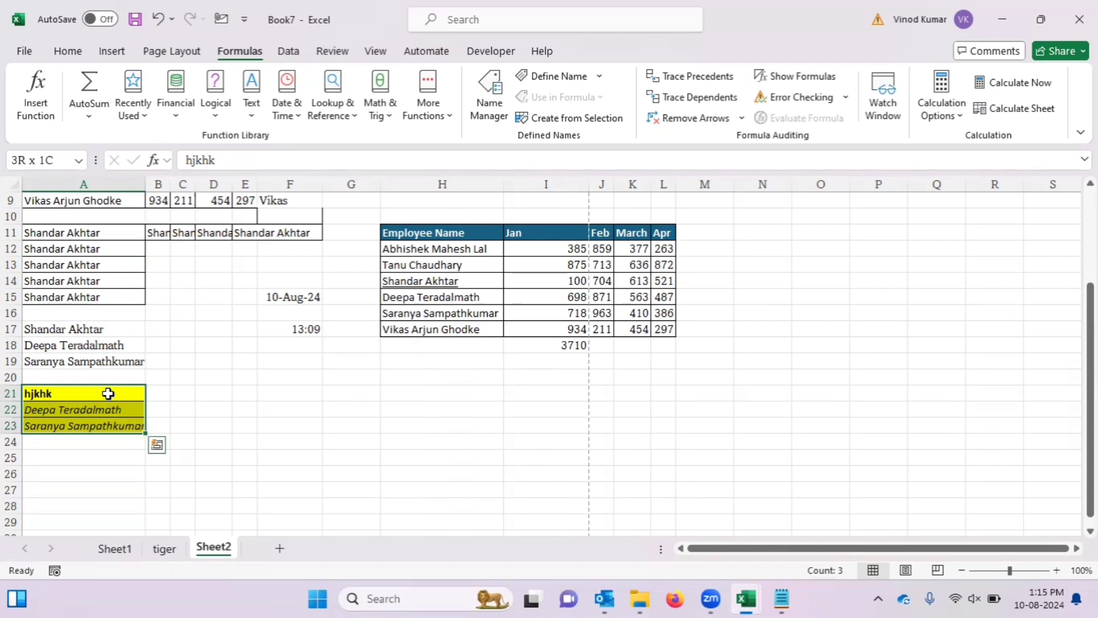
{"action": "key", "text": "alt+e"}
{"action": "key", "text": "a"}
{"action": "key", "text": "a"}
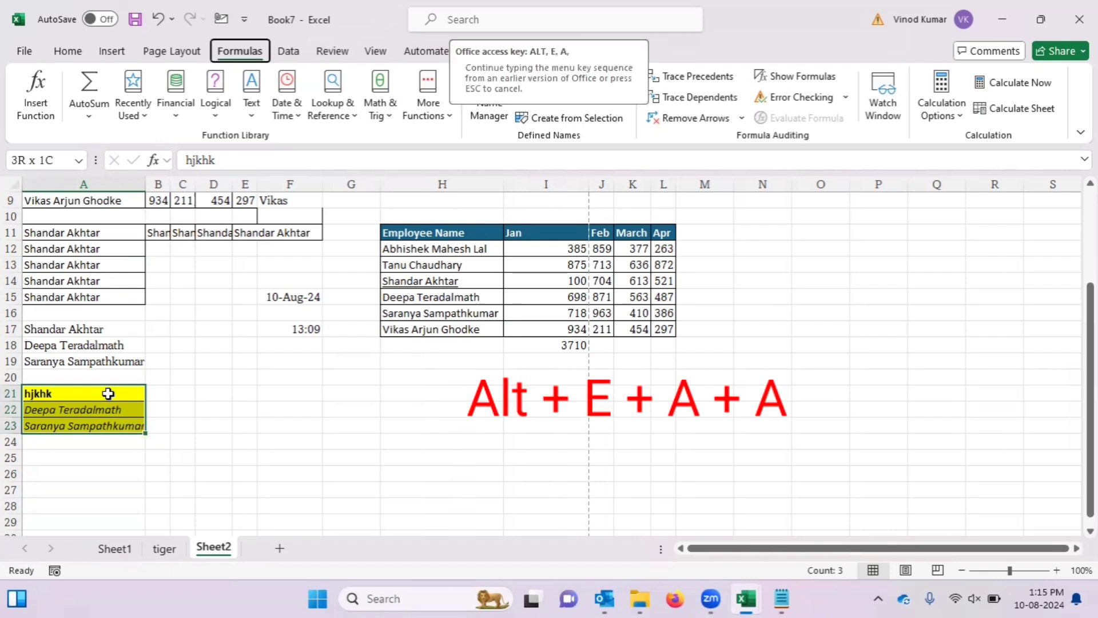
{"action": "left_click", "coordinate": [109, 393]}
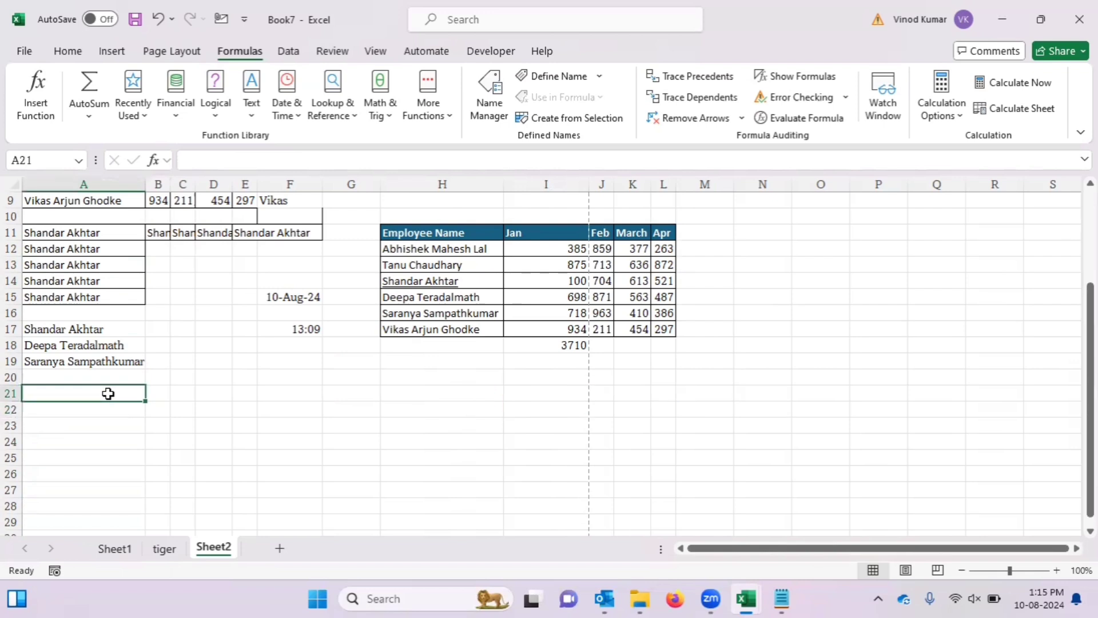
Enter the text hjkhkjg in the empty cell A21
{"action": "type", "text": "hjkh"}
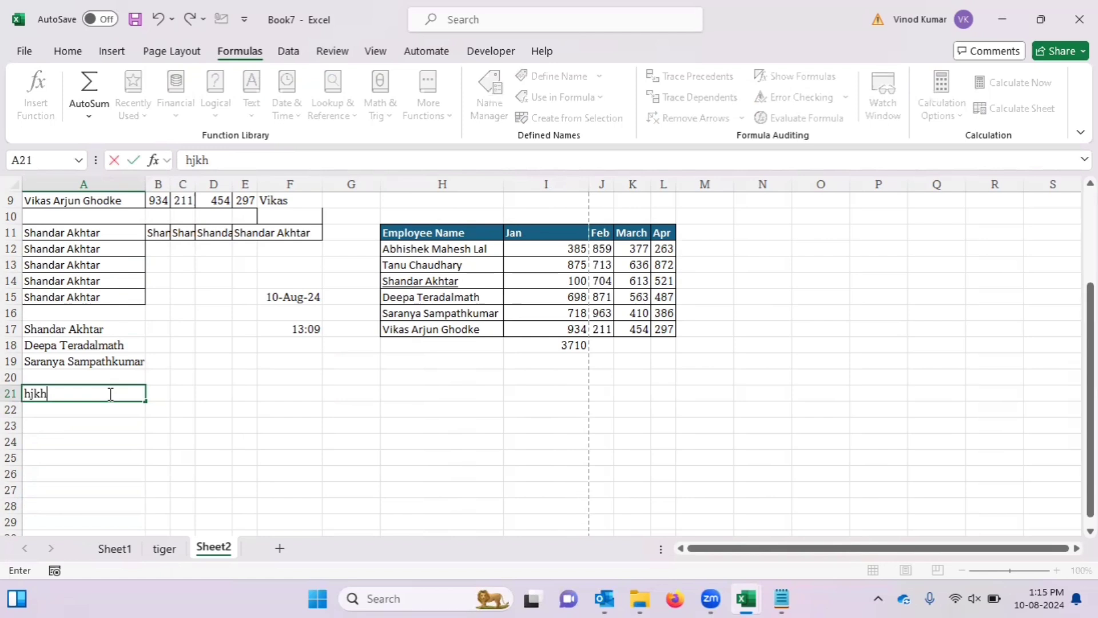
{"action": "type", "text": "kjg"}
{"action": "key", "text": "Return"}
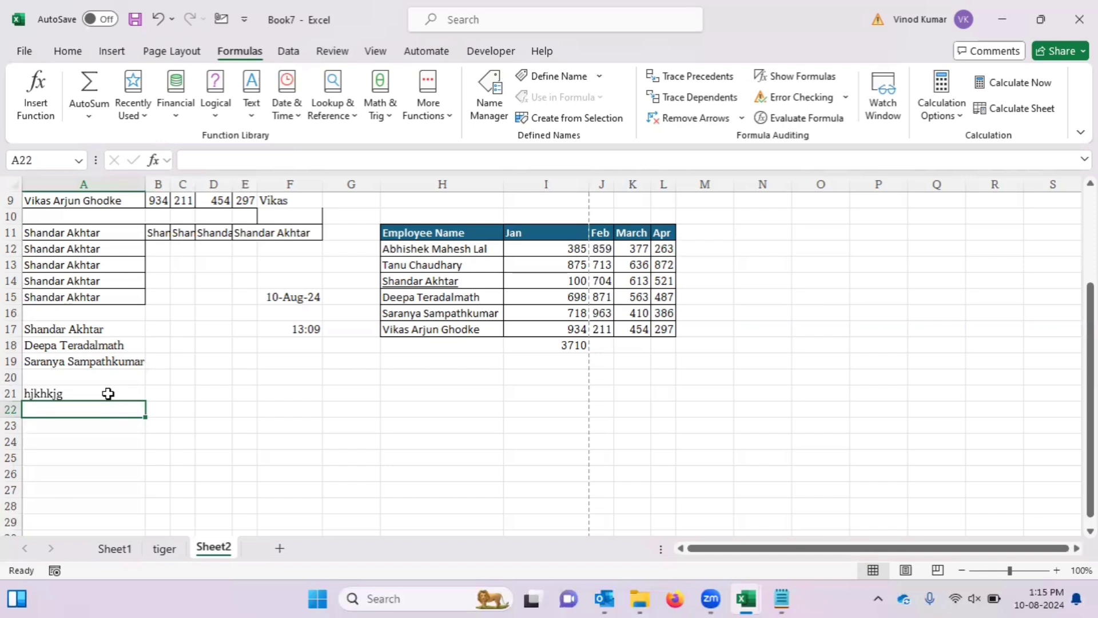
Evaluate the SUM formula of the Jan total in I18 with Evaluate Formula, and close the evaluation
{"action": "left_click", "coordinate": [546, 347]}
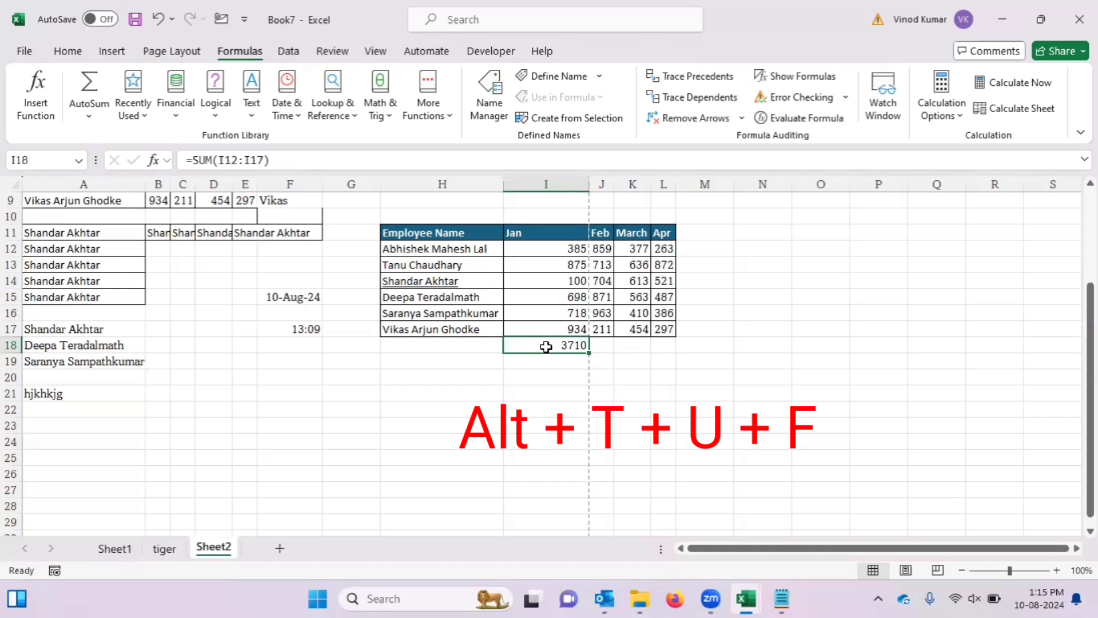
{"action": "key", "text": "alt+t"}
{"action": "key", "text": "u"}
{"action": "key", "text": "f"}
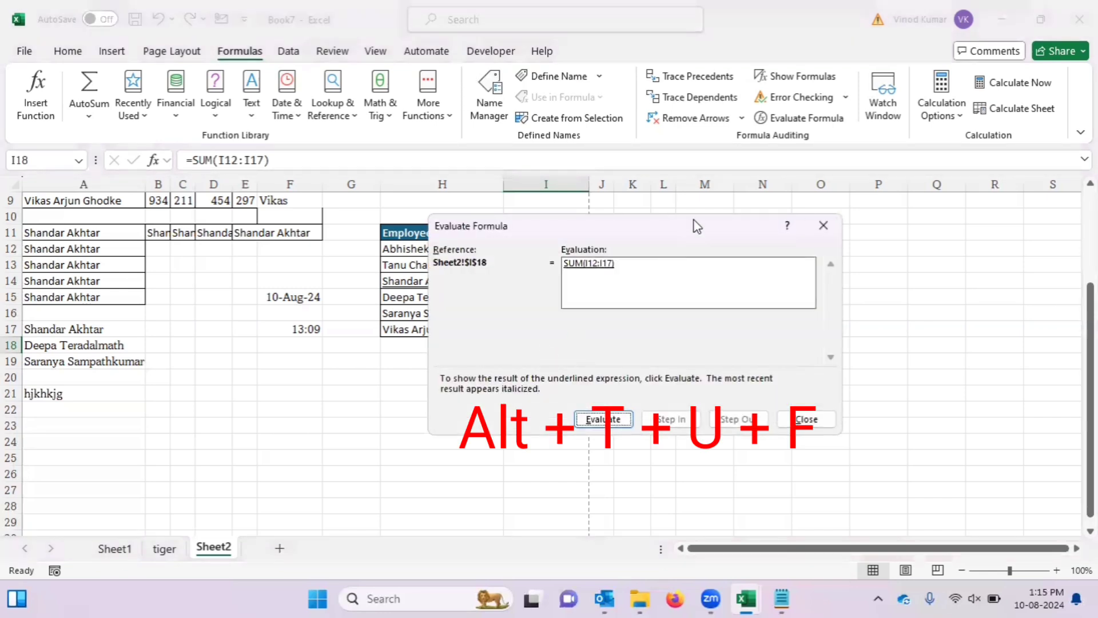
{"action": "left_click_drag", "start_coordinate": [696, 225], "coordinate": [339, 238]}
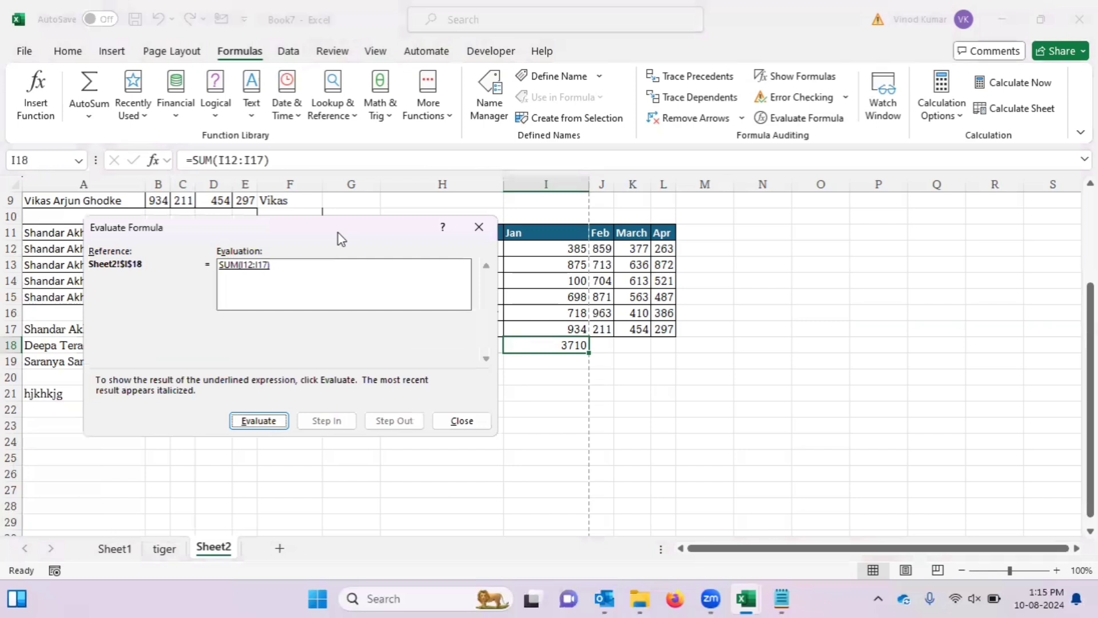
{"action": "left_click", "coordinate": [270, 421]}
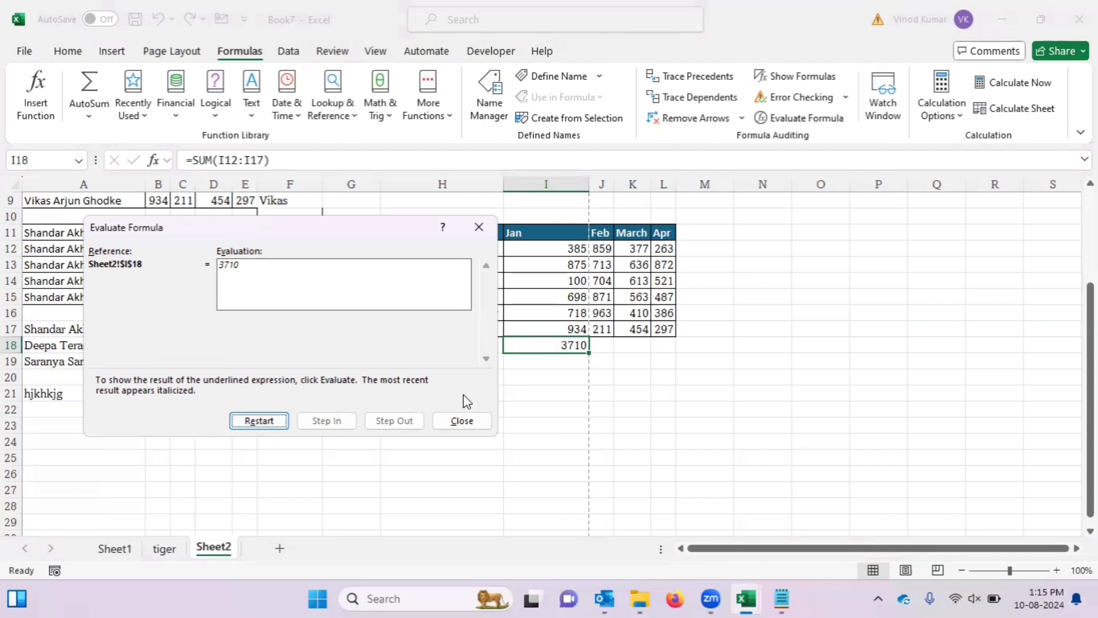
{"action": "left_click", "coordinate": [464, 421]}
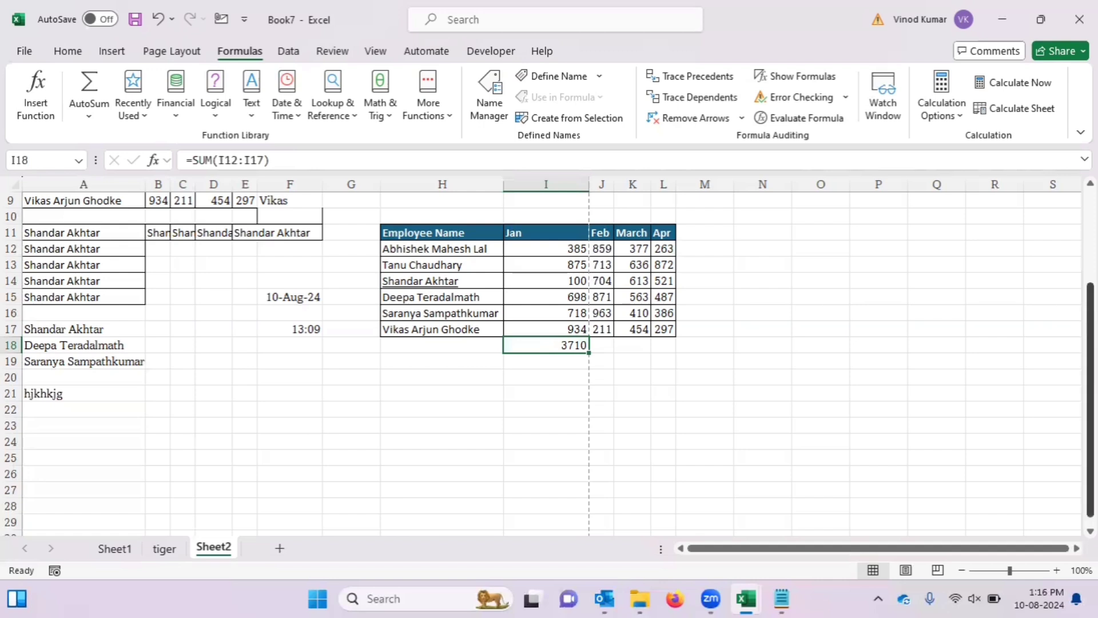
Narrow column A until the employee names are cut off, and wrap the text in A2
{"action": "left_click_drag", "start_coordinate": [1090, 321], "coordinate": [1091, 230]}
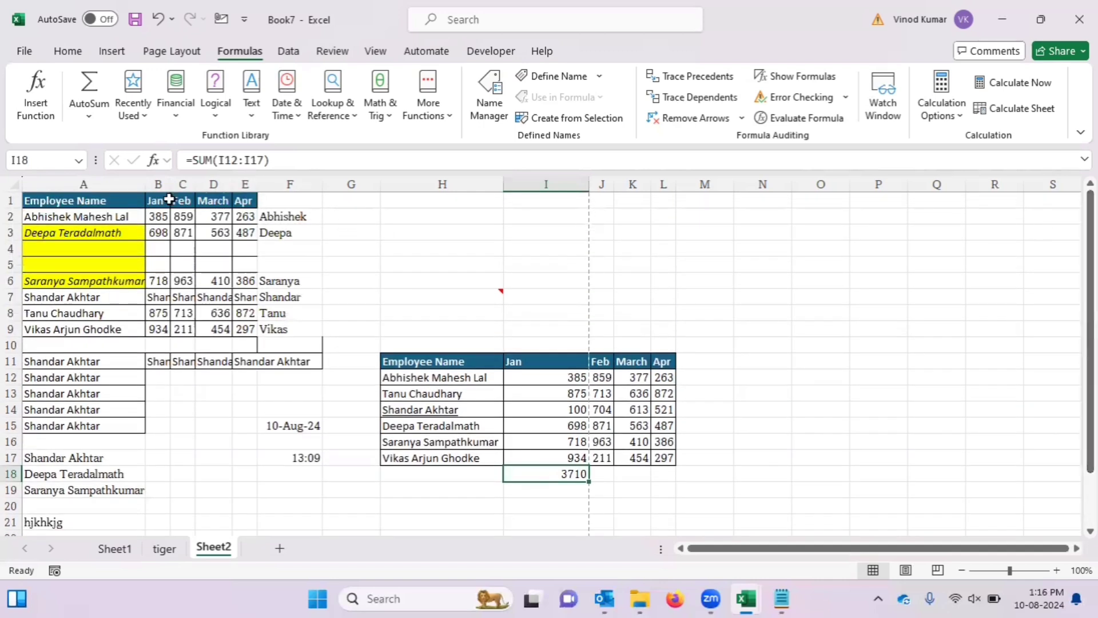
{"action": "left_click_drag", "start_coordinate": [146, 184], "coordinate": [87, 184]}
{"action": "left_click", "coordinate": [63, 218]}
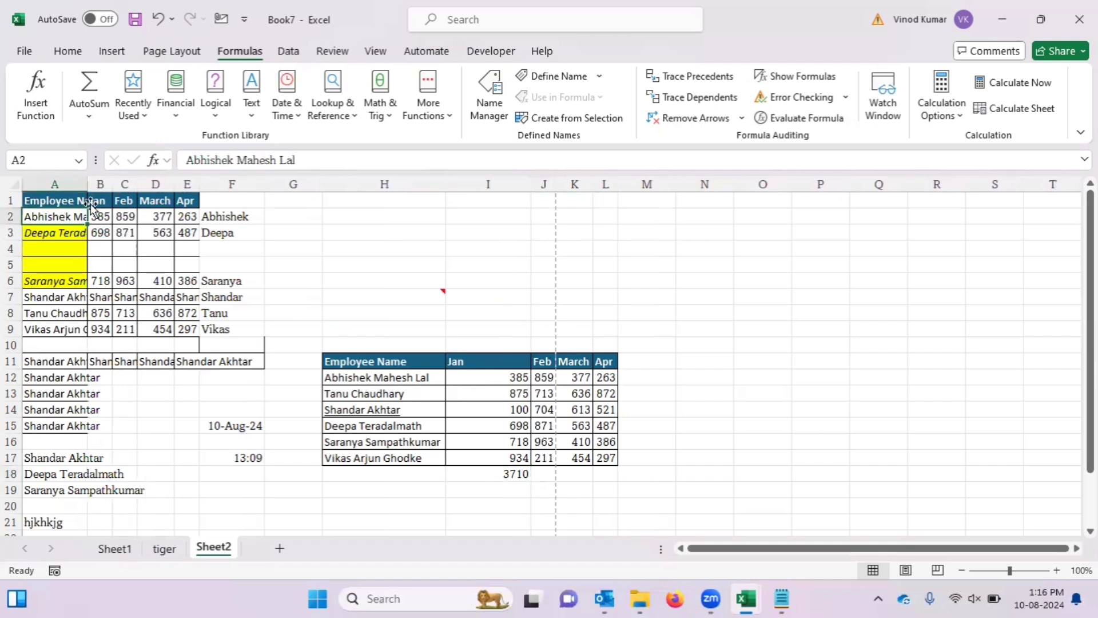
{"action": "left_click_drag", "start_coordinate": [90, 189], "coordinate": [80, 188]}
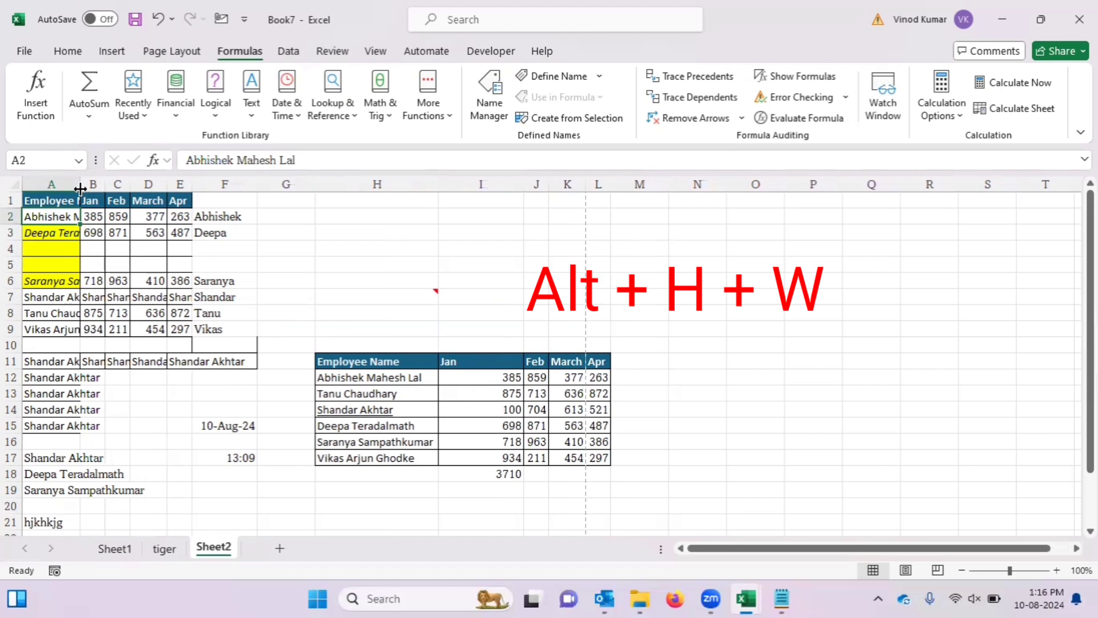
{"action": "key", "text": "alt+h"}
{"action": "key", "text": "w"}
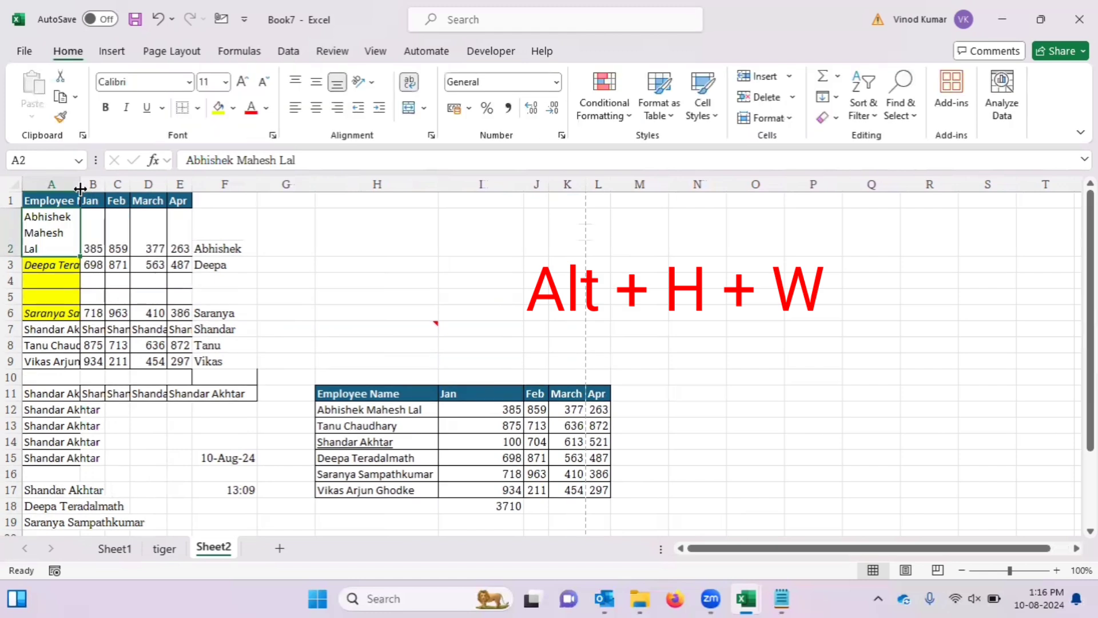
{"action": "key", "text": "Down"}
{"action": "key", "text": "Up"}
{"action": "key", "text": "Down"}
{"action": "key", "text": "Up"}
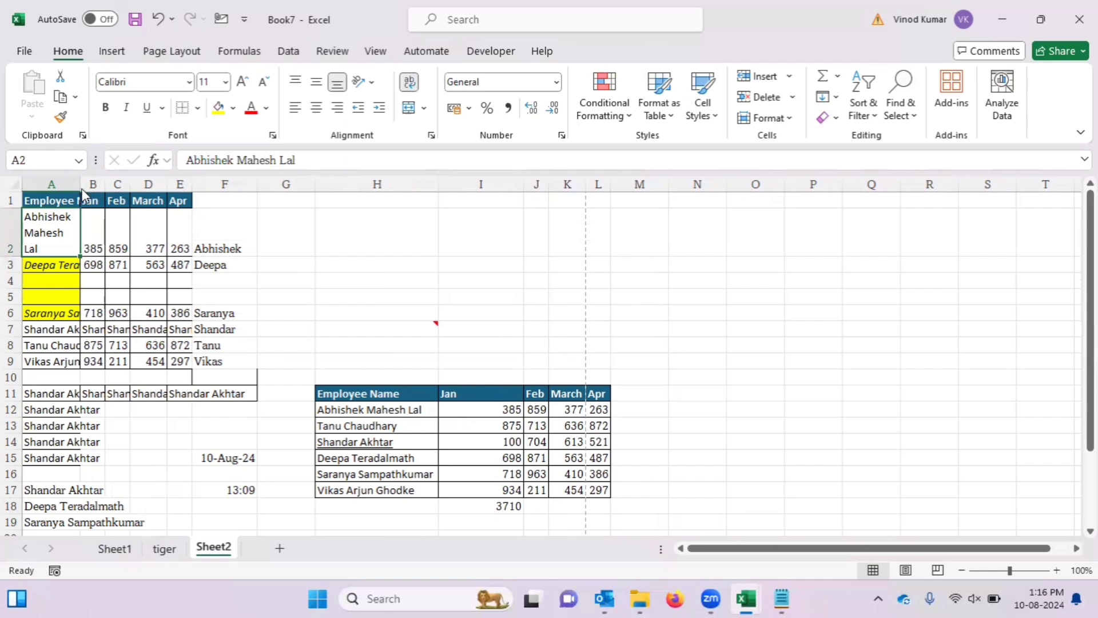
Turn off text wrapping in A2 and widen column A
{"action": "key", "text": "alt+h"}
{"action": "key", "text": "w"}
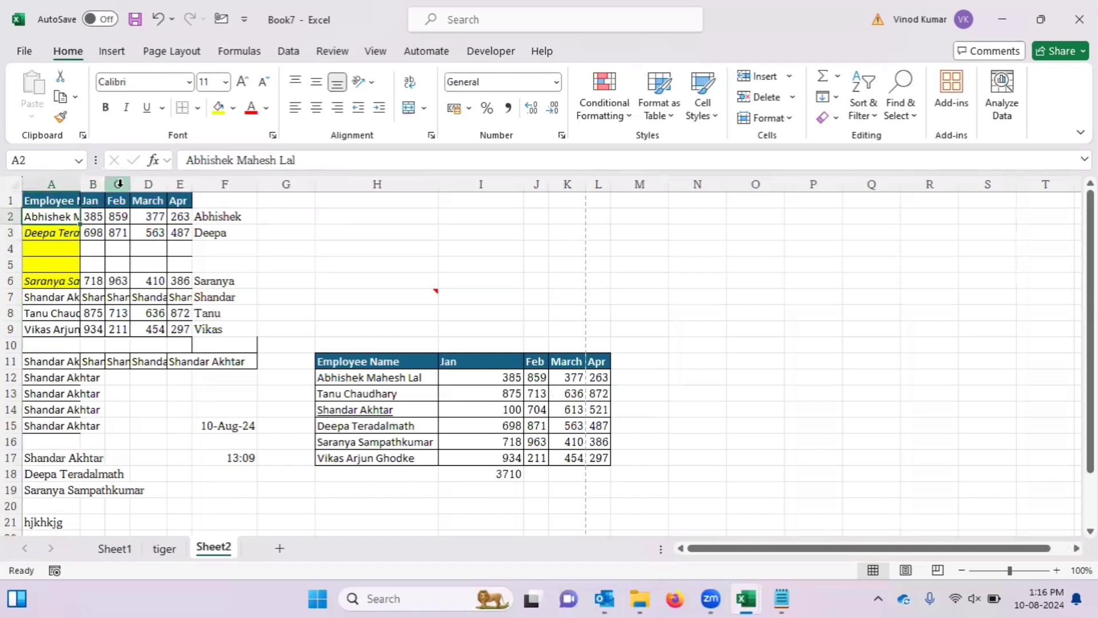
{"action": "left_click_drag", "start_coordinate": [80, 183], "coordinate": [120, 183]}
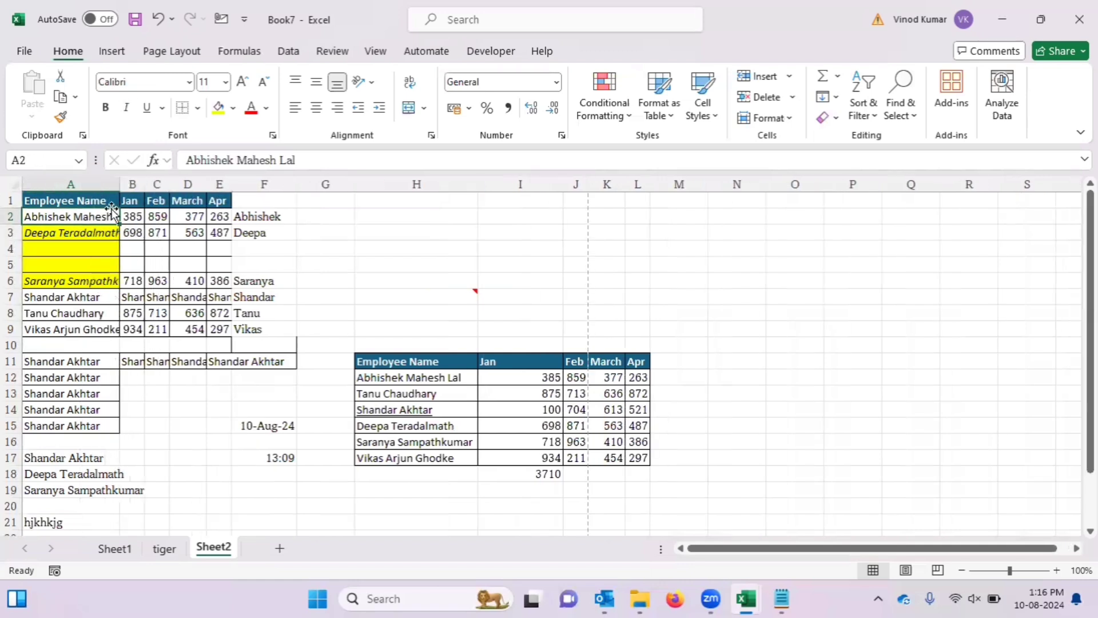
Open Data Validation for the empty cell H4, choose List as the allowed type, and cancel the dialog
{"action": "left_click", "coordinate": [105, 252]}
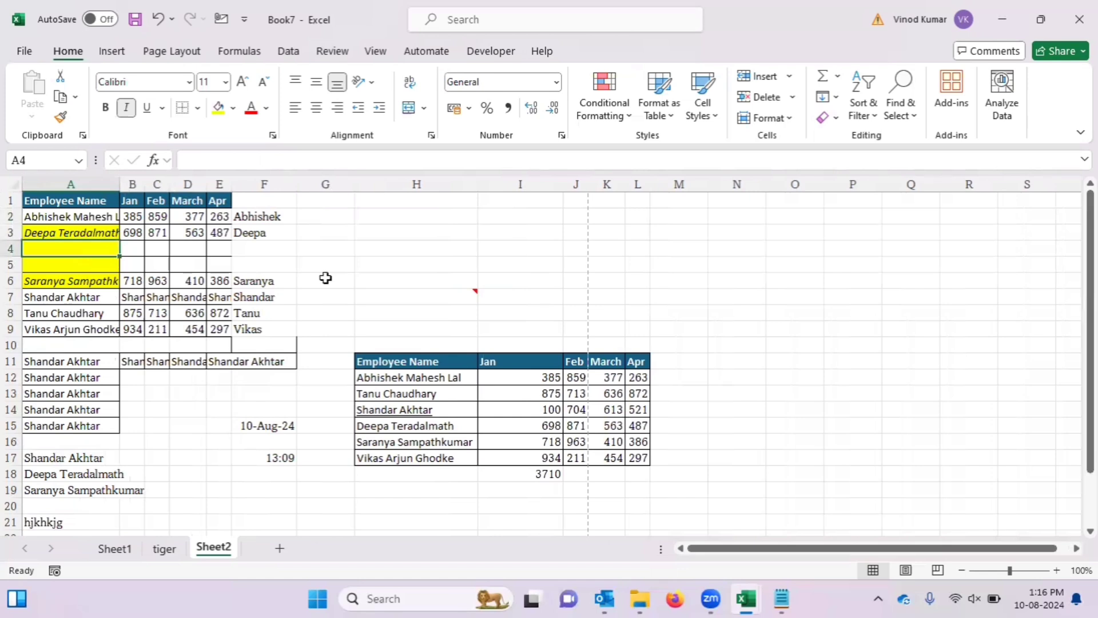
{"action": "left_click", "coordinate": [443, 263]}
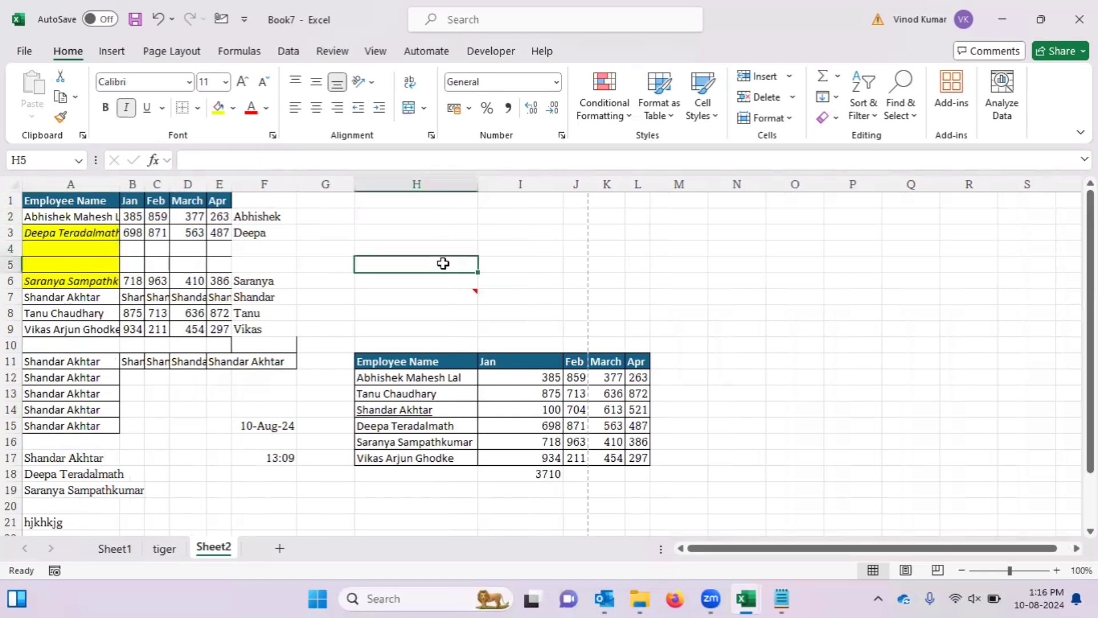
{"action": "key", "text": "alt+d"}
{"action": "key", "text": "l"}
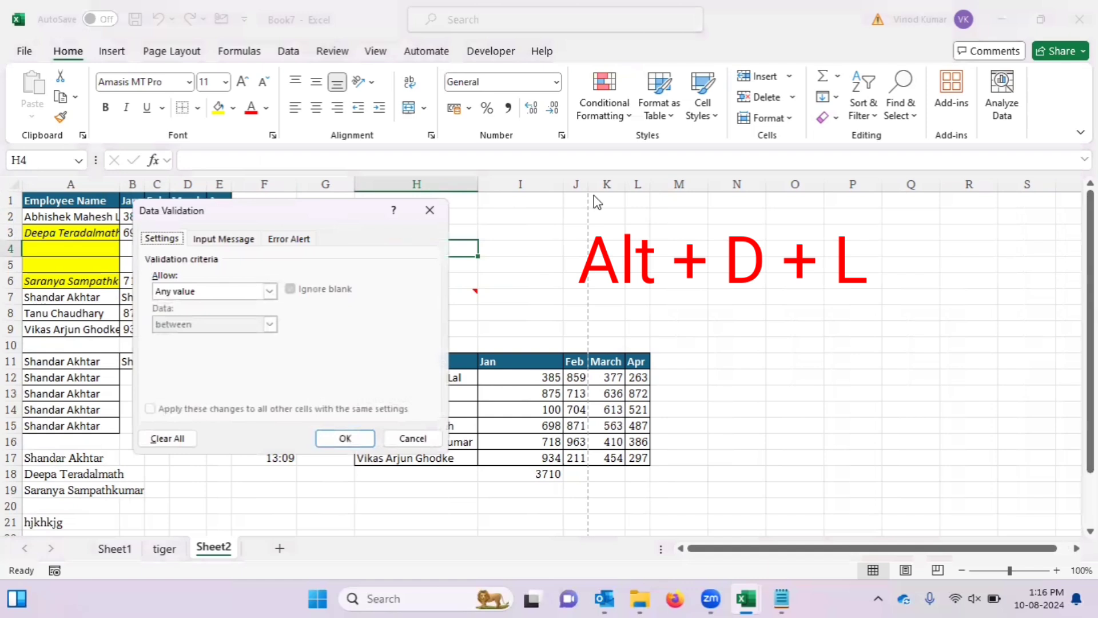
{"action": "left_click_drag", "start_coordinate": [290, 209], "coordinate": [613, 193]}
{"action": "left_click", "coordinate": [593, 273]}
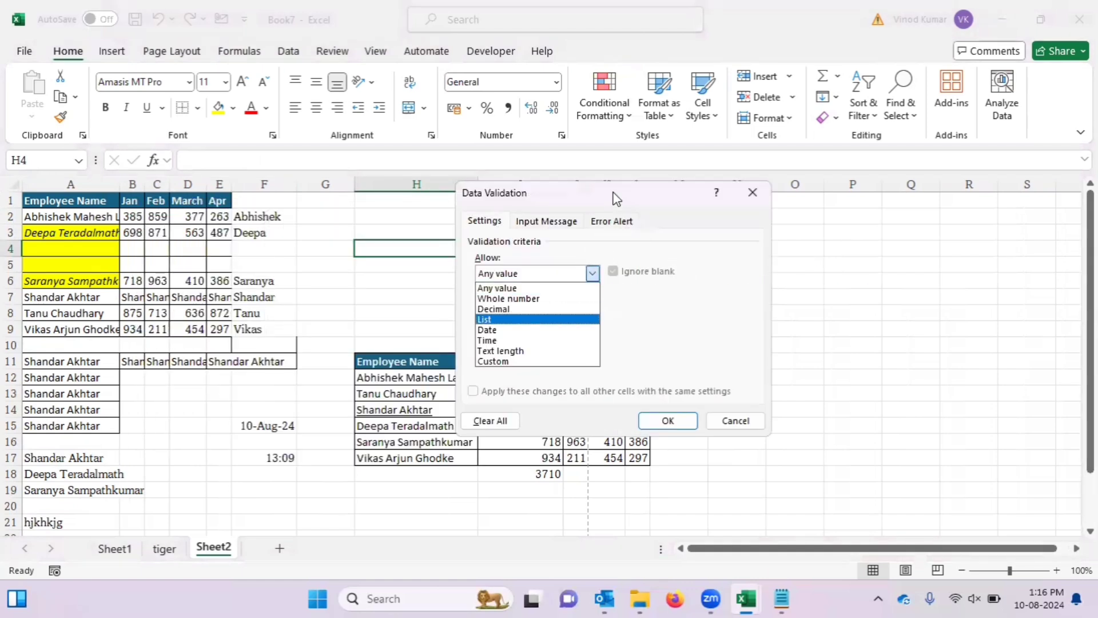
{"action": "key", "text": "Return"}
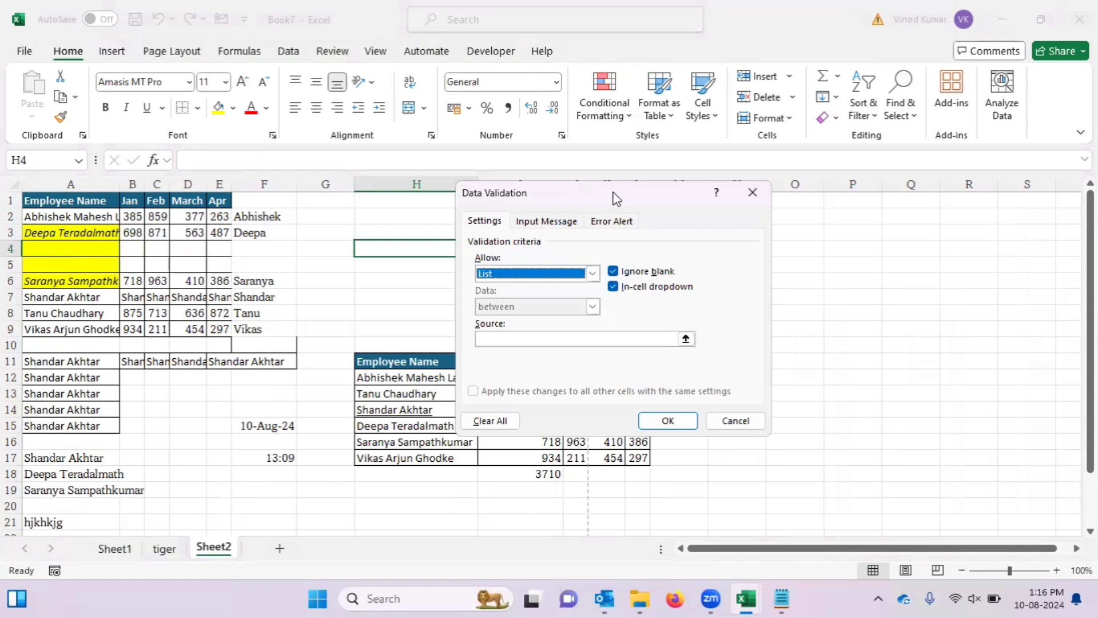
{"action": "left_click_drag", "start_coordinate": [696, 194], "coordinate": [779, 194]}
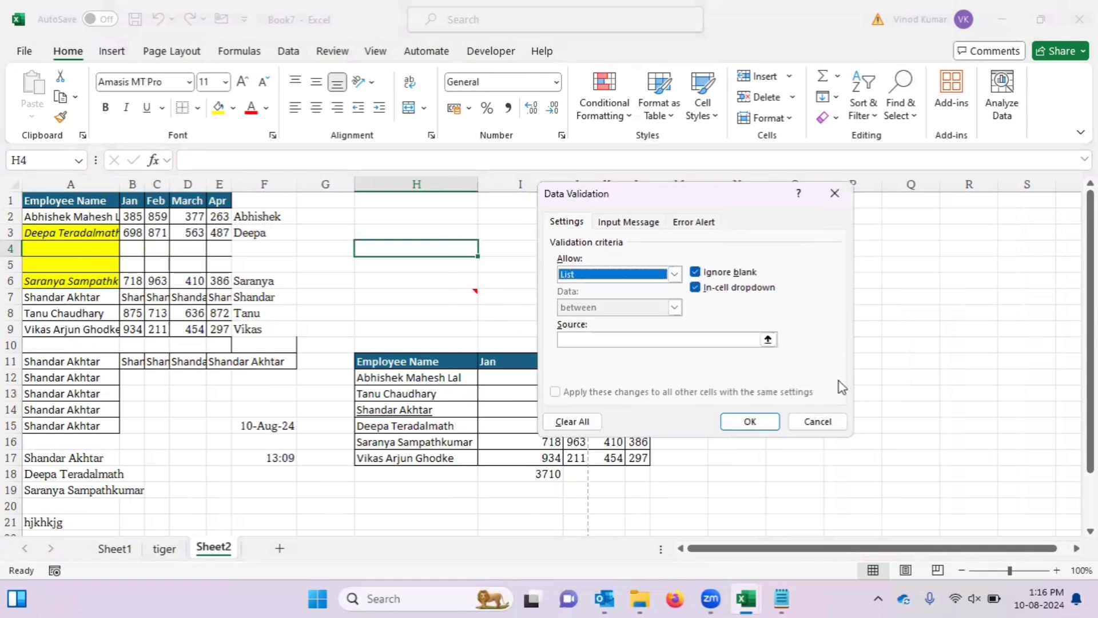
{"action": "left_click", "coordinate": [824, 421]}
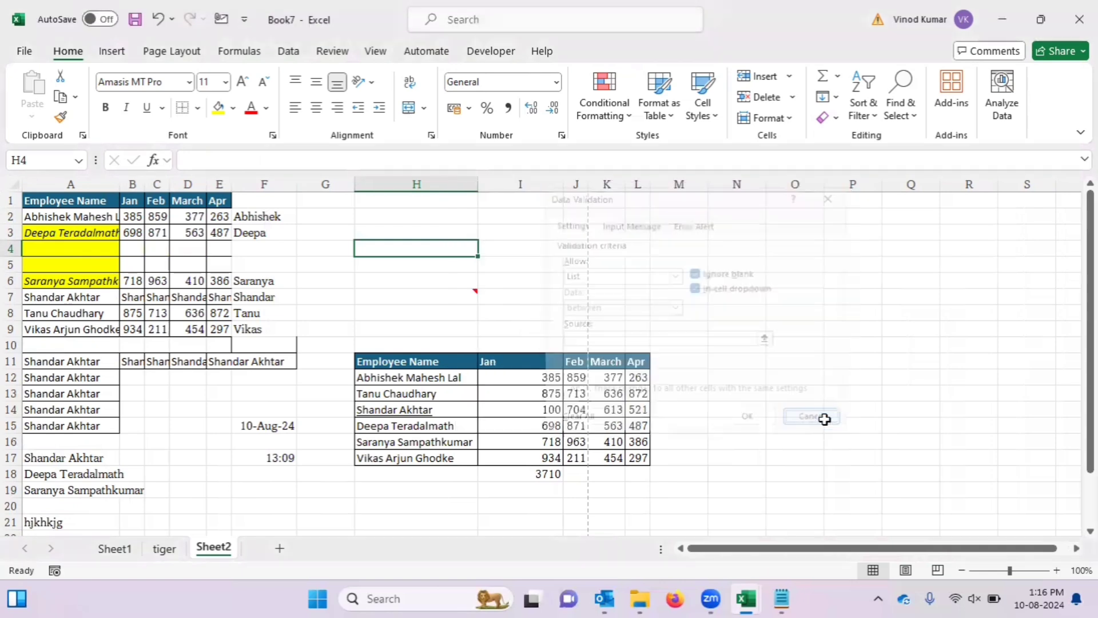
Jump through the data blocks in column A and back to A1, watching whether the header row stays in view
{"action": "key", "text": "Left"}
{"action": "key", "text": "Left"}
{"action": "key", "text": "Up"}
{"action": "key", "text": "Up"}
{"action": "key", "text": "Up"}
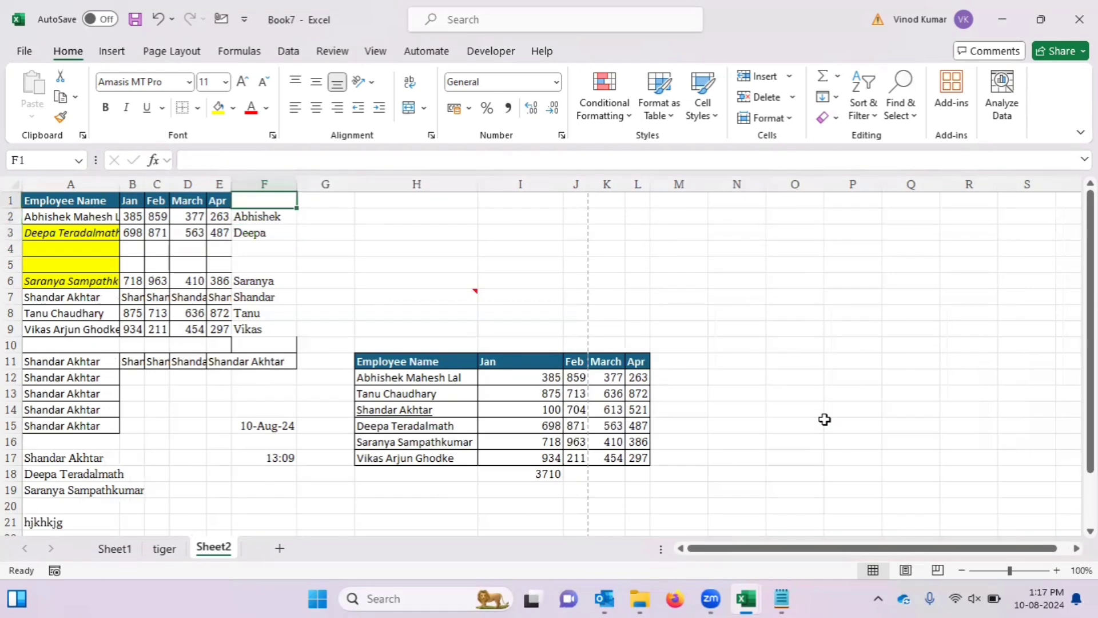
{"action": "key", "text": "Left"}
{"action": "key", "text": "Left"}
{"action": "key", "text": "Left"}
{"action": "key", "text": "Left"}
{"action": "key", "text": "Left"}
{"action": "key", "text": "ctrl+Down"}
{"action": "key", "text": "ctrl+Down"}
{"action": "key", "text": "ctrl+Down"}
{"action": "key", "text": "ctrl+Down"}
{"action": "key", "text": "ctrl+Down"}
{"action": "key", "text": "ctrl+Down"}
{"action": "key", "text": "ctrl+Down"}
{"action": "key", "text": "ctrl+Down"}
{"action": "key", "text": "ctrl+Down"}
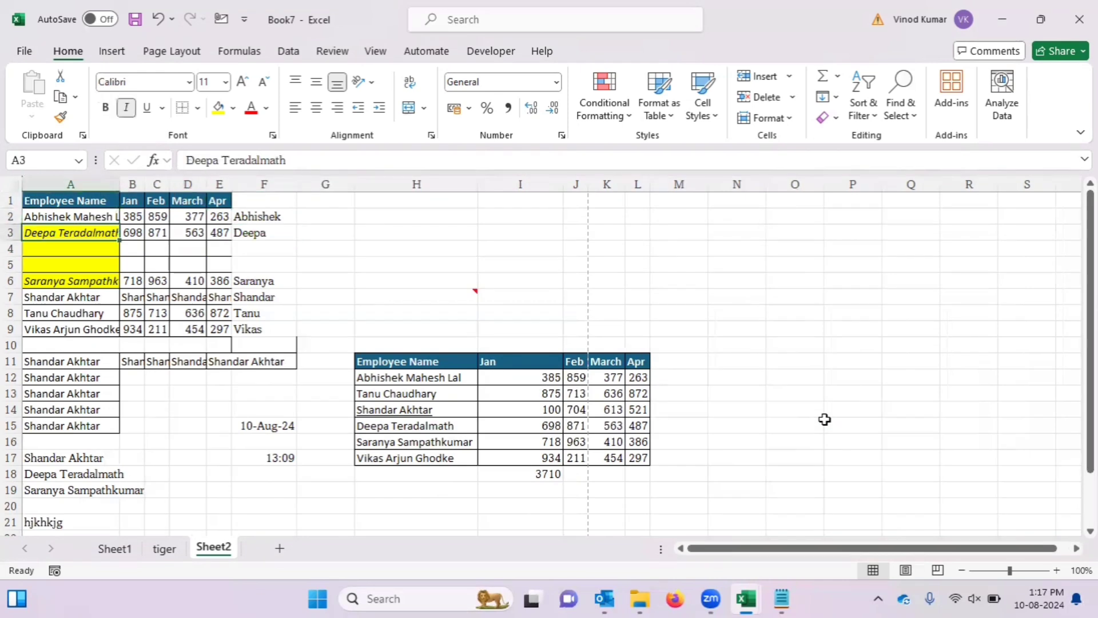
{"action": "key", "text": "ctrl+Up"}
{"action": "key", "text": "ctrl+Up"}
{"action": "key", "text": "ctrl+Up"}
{"action": "key", "text": "ctrl+Up"}
{"action": "key", "text": "ctrl+Up"}
{"action": "key", "text": "ctrl+Up"}
{"action": "key", "text": "ctrl+Up"}
{"action": "key", "text": "ctrl+Up"}
{"action": "key", "text": "ctrl+Up"}
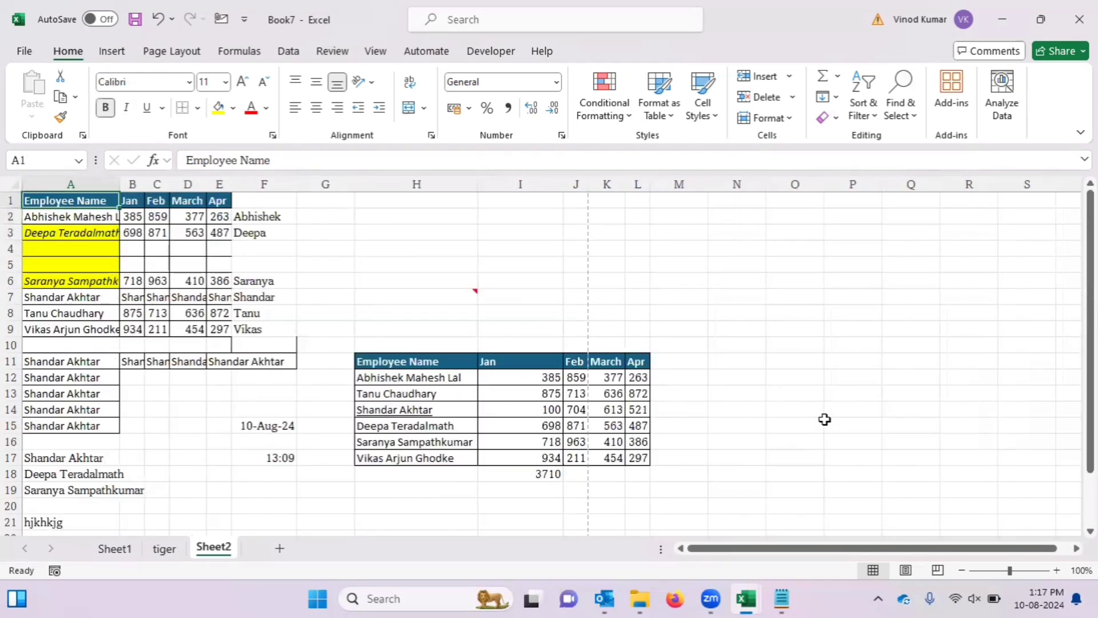
{"action": "key", "text": "ctrl+Down"}
{"action": "key", "text": "ctrl+Down"}
{"action": "key", "text": "ctrl+Down"}
{"action": "key", "text": "ctrl+Down"}
{"action": "key", "text": "ctrl+Down"}
{"action": "key", "text": "ctrl+Down"}
{"action": "key", "text": "ctrl+Down"}
{"action": "key", "text": "ctrl+Down"}
{"action": "key", "text": "ctrl+Down"}
{"action": "key", "text": "ctrl+Up"}
{"action": "key", "text": "ctrl+Up"}
{"action": "key", "text": "ctrl+Up"}
{"action": "key", "text": "ctrl+Up"}
{"action": "key", "text": "ctrl+Up"}
{"action": "key", "text": "ctrl+Up"}
{"action": "key", "text": "ctrl+Up"}
{"action": "key", "text": "ctrl+Up"}
{"action": "key", "text": "ctrl+Up"}
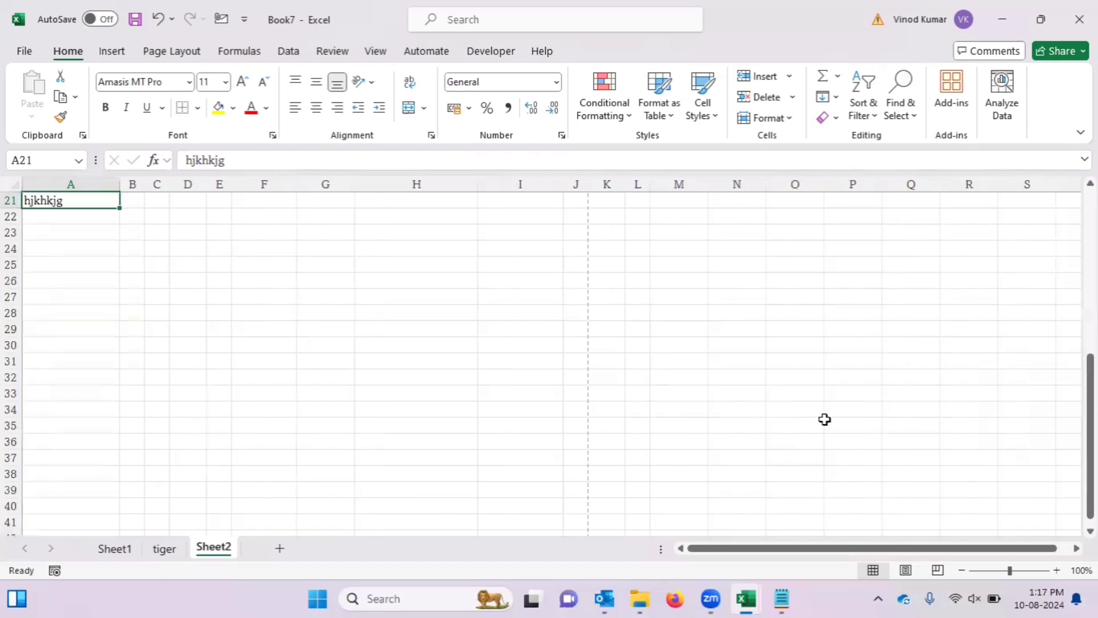
{"action": "key", "text": "Right"}
{"action": "key", "text": "Left"}
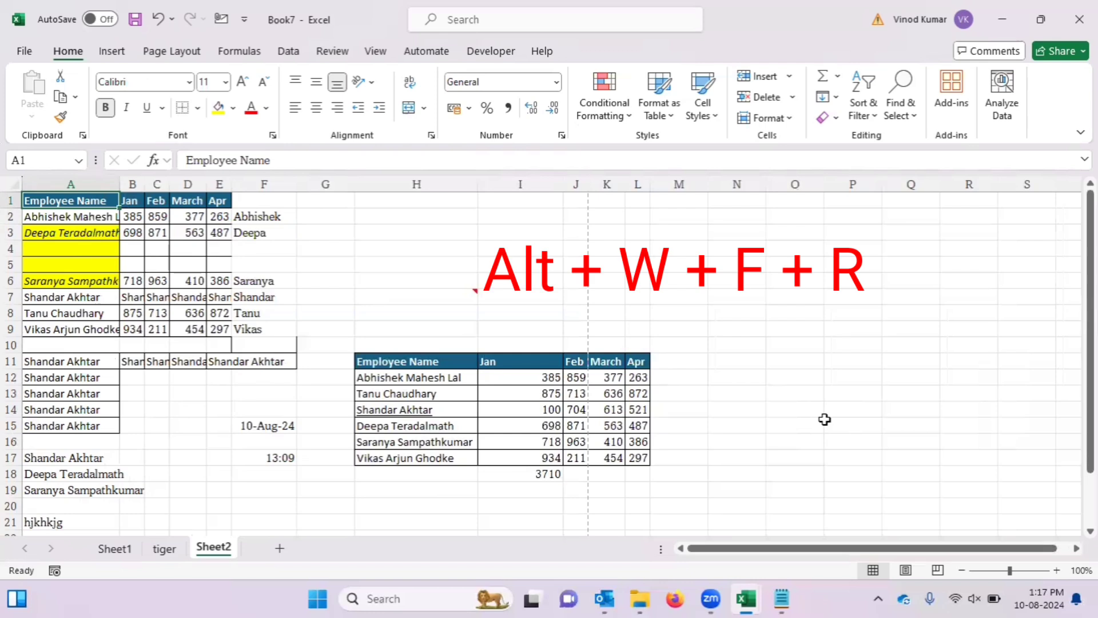
Freeze the top row of Sheet2 so the Employee Name and month headers stay in view
{"action": "key", "text": "alt+w"}
{"action": "key", "text": "f"}
{"action": "key", "text": "r"}
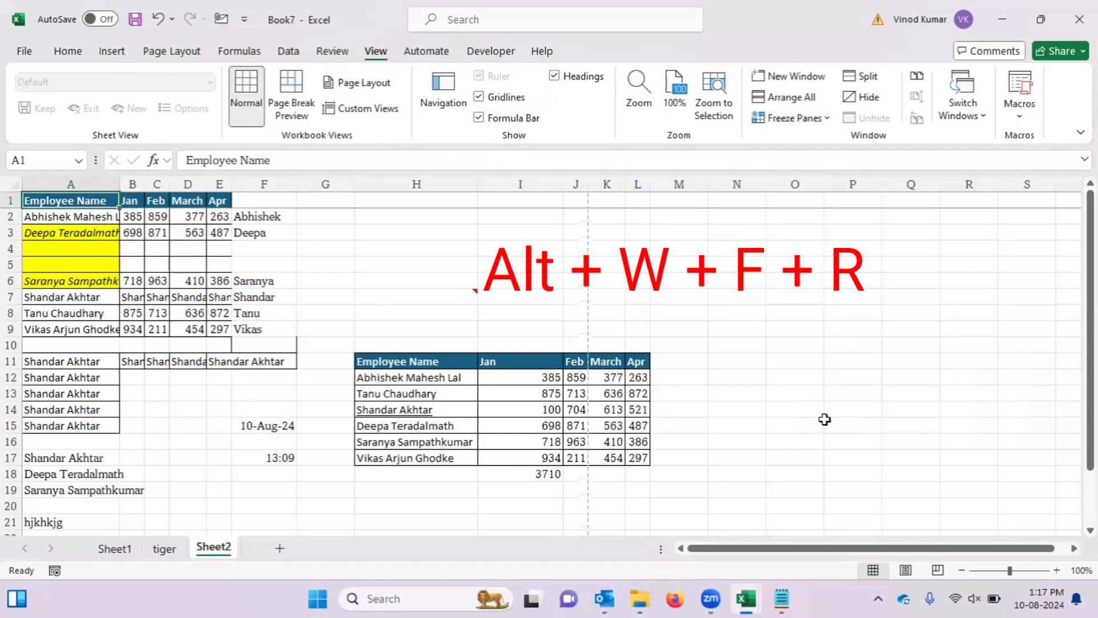
Move down column A to about row 49 and return to A1 to check the frozen header row
{"action": "key", "text": "Down"}
{"action": "key", "text": "Down"}
{"action": "key", "text": "Down"}
{"action": "key", "text": "Down"}
{"action": "key", "text": "Down"}
{"action": "key", "text": "Down"}
{"action": "key", "text": "Down"}
{"action": "key", "text": "Down"}
{"action": "key", "text": "Down"}
{"action": "key", "text": "Down"}
{"action": "key", "text": "Down"}
{"action": "key", "text": "Down"}
{"action": "key", "text": "Down"}
{"action": "key", "text": "Down"}
{"action": "key", "text": "Down"}
{"action": "key", "text": "Down"}
{"action": "key", "text": "Down"}
{"action": "key", "text": "Down"}
{"action": "key", "text": "Down"}
{"action": "key", "text": "Down"}
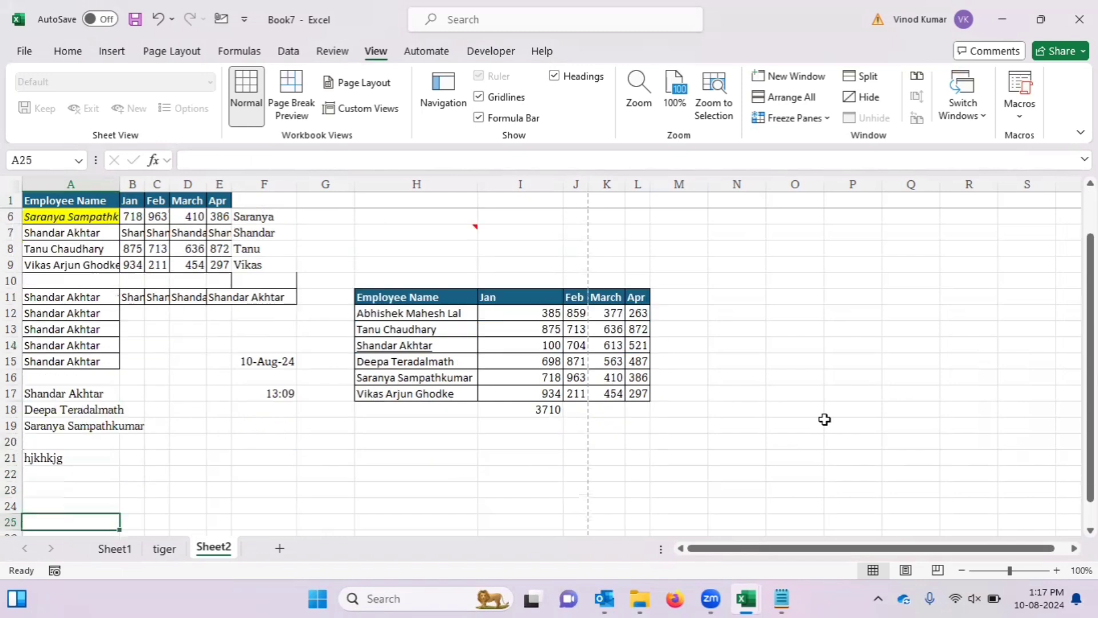
{"action": "key", "text": "Down"}
{"action": "key", "text": "Down"}
{"action": "key", "text": "Down"}
{"action": "key", "text": "Down"}
{"action": "key", "text": "Down"}
{"action": "key", "text": "Down"}
{"action": "key", "text": "Down"}
{"action": "key", "text": "Down"}
{"action": "key", "text": "Down"}
{"action": "key", "text": "Down"}
{"action": "key", "text": "Down"}
{"action": "key", "text": "Down"}
{"action": "key", "text": "Down"}
{"action": "key", "text": "Down"}
{"action": "key", "text": "Down"}
{"action": "key", "text": "Down"}
{"action": "key", "text": "Down"}
{"action": "key", "text": "Down"}
{"action": "key", "text": "Down"}
{"action": "key", "text": "Down"}
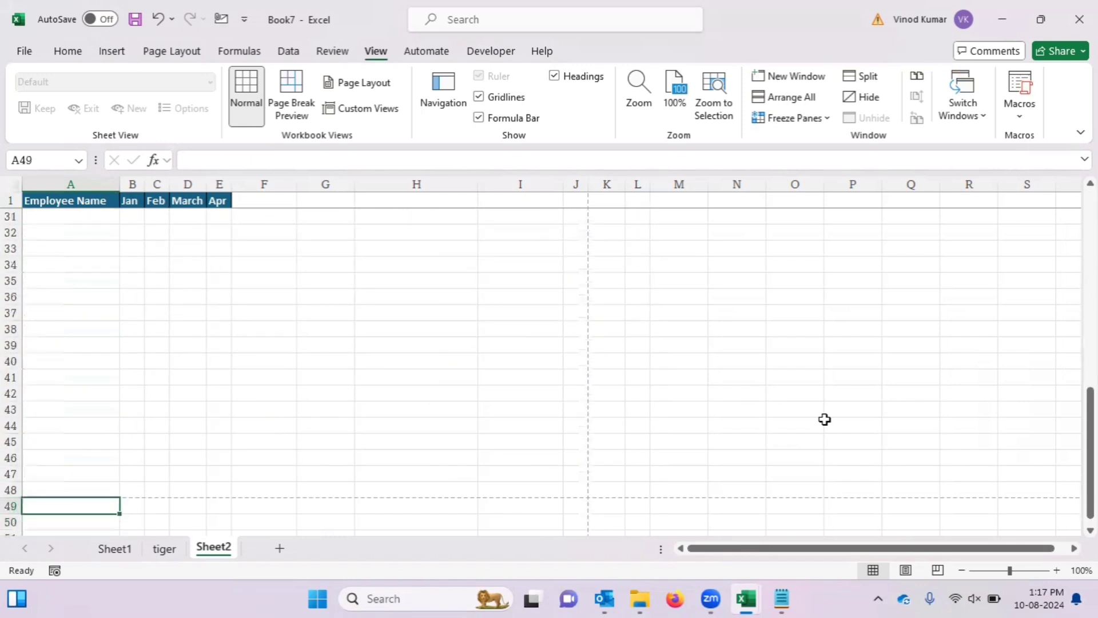
{"action": "key", "text": "Up"}
{"action": "key", "text": "ctrl+Home"}
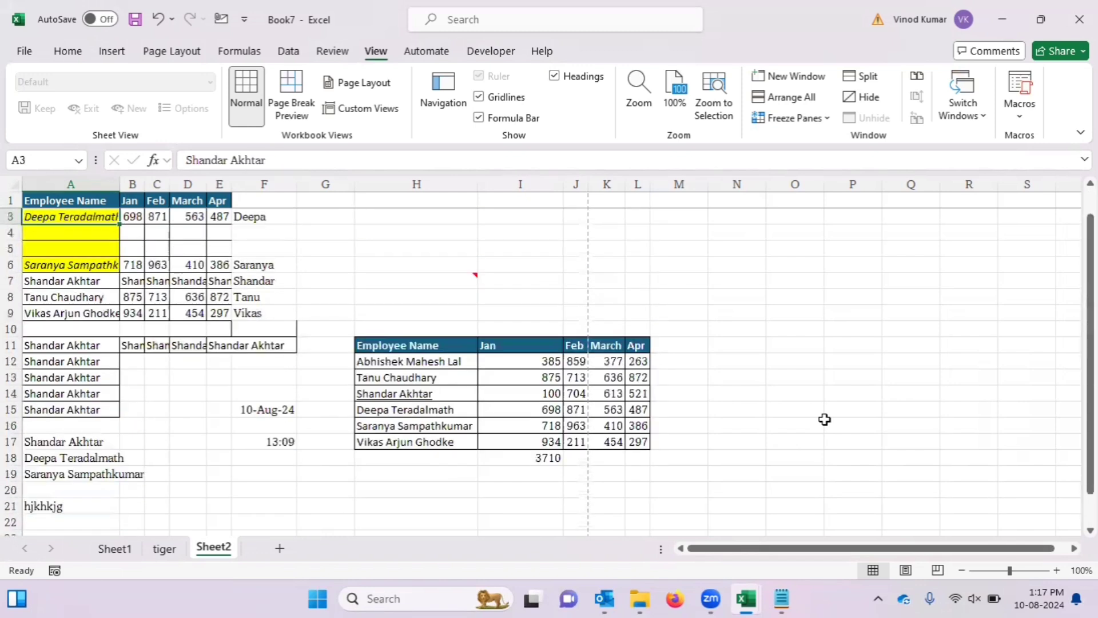
{"action": "key", "text": "Up"}
{"action": "key", "text": "Up"}
{"action": "key", "text": "Down"}
{"action": "key", "text": "Up"}
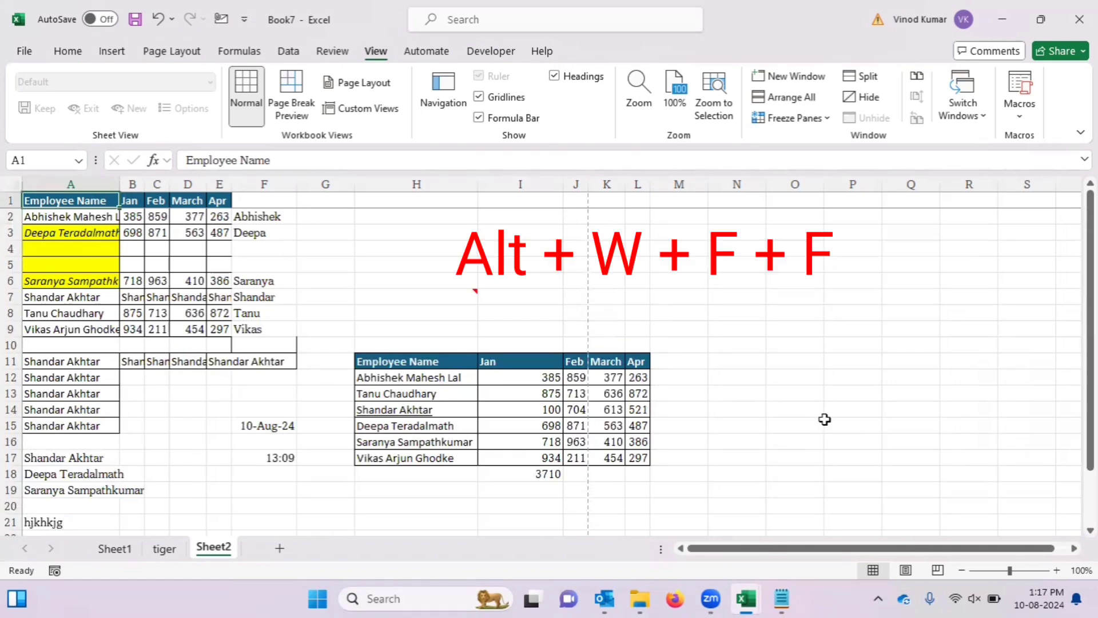
Unfreeze the panes of Sheet2
{"action": "key", "text": "alt+w"}
{"action": "key", "text": "f"}
{"action": "key", "text": "f"}
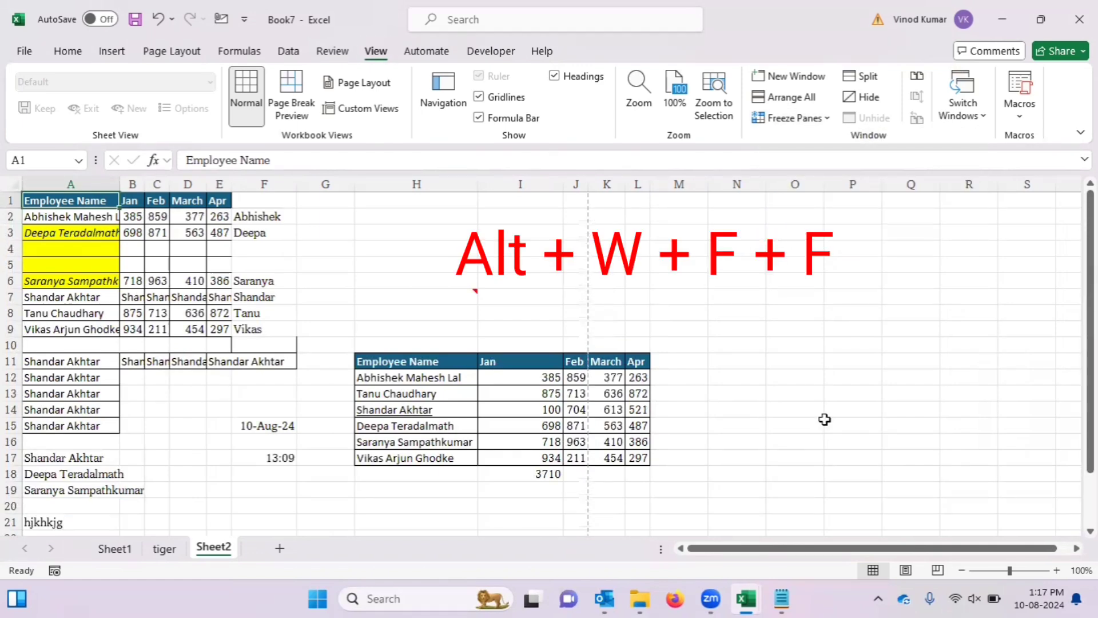
Move down column A to about row 45 and return to A1 to check how the unfrozen header row scrolls
{"action": "key", "text": "Down"}
{"action": "key", "text": "Down"}
{"action": "key", "text": "Down"}
{"action": "key", "text": "Down"}
{"action": "key", "text": "Down"}
{"action": "key", "text": "Down"}
{"action": "key", "text": "Down"}
{"action": "key", "text": "Down"}
{"action": "key", "text": "Down"}
{"action": "key", "text": "Down"}
{"action": "key", "text": "Down"}
{"action": "key", "text": "Down"}
{"action": "key", "text": "Down"}
{"action": "key", "text": "Down"}
{"action": "key", "text": "Down"}
{"action": "key", "text": "Down"}
{"action": "key", "text": "Down"}
{"action": "key", "text": "Down"}
{"action": "key", "text": "Down"}
{"action": "key", "text": "Down"}
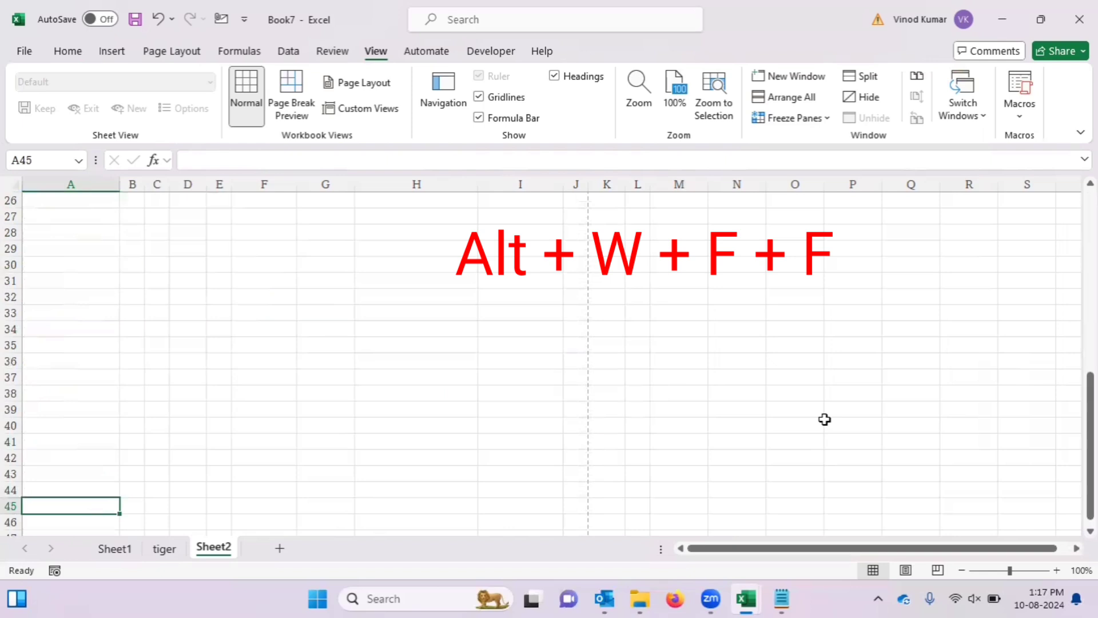
{"action": "key", "text": "Up"}
{"action": "key", "text": "Up"}
{"action": "key", "text": "Up"}
{"action": "key", "text": "Up"}
{"action": "key", "text": "Up"}
{"action": "key", "text": "Up"}
{"action": "key", "text": "Up"}
{"action": "key", "text": "Up"}
{"action": "key", "text": "Up"}
{"action": "key", "text": "Up"}
{"action": "key", "text": "Up"}
{"action": "key", "text": "Up"}
{"action": "key", "text": "Up"}
{"action": "key", "text": "Up"}
{"action": "key", "text": "Up"}
{"action": "key", "text": "Up"}
{"action": "key", "text": "Up"}
{"action": "key", "text": "Up"}
{"action": "key", "text": "Up"}
{"action": "key", "text": "Up"}
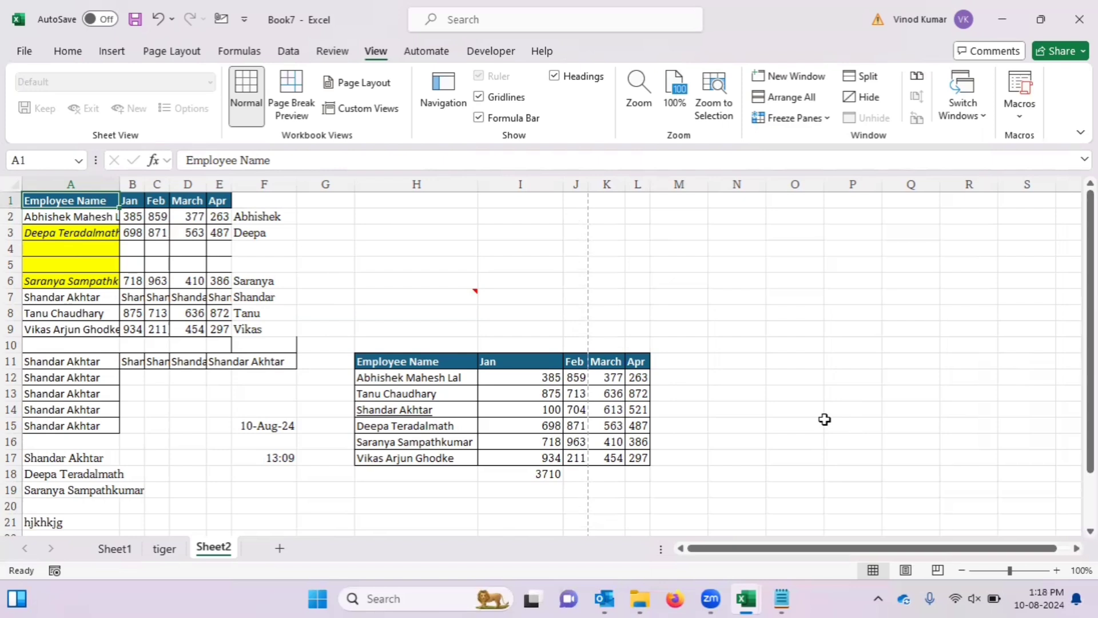
{"action": "key", "text": "alt+w"}
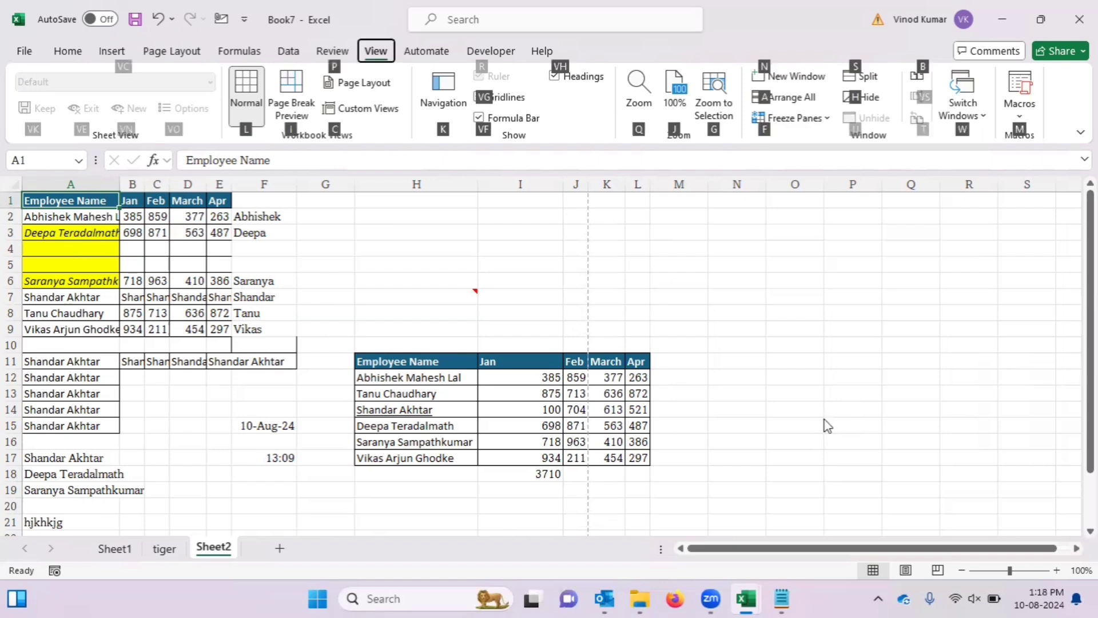
{"action": "key", "text": "f"}
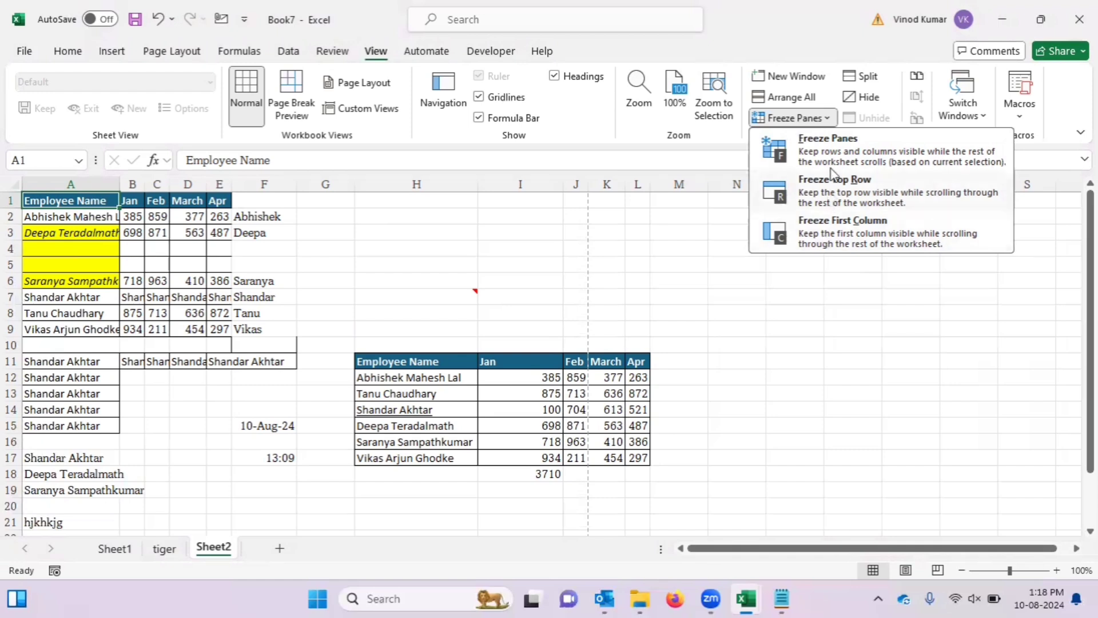
{"action": "left_click", "coordinate": [179, 206]}
Freeze the panes at cell B2 so that row 1 and column A both stay in view
{"action": "left_click", "coordinate": [139, 218]}
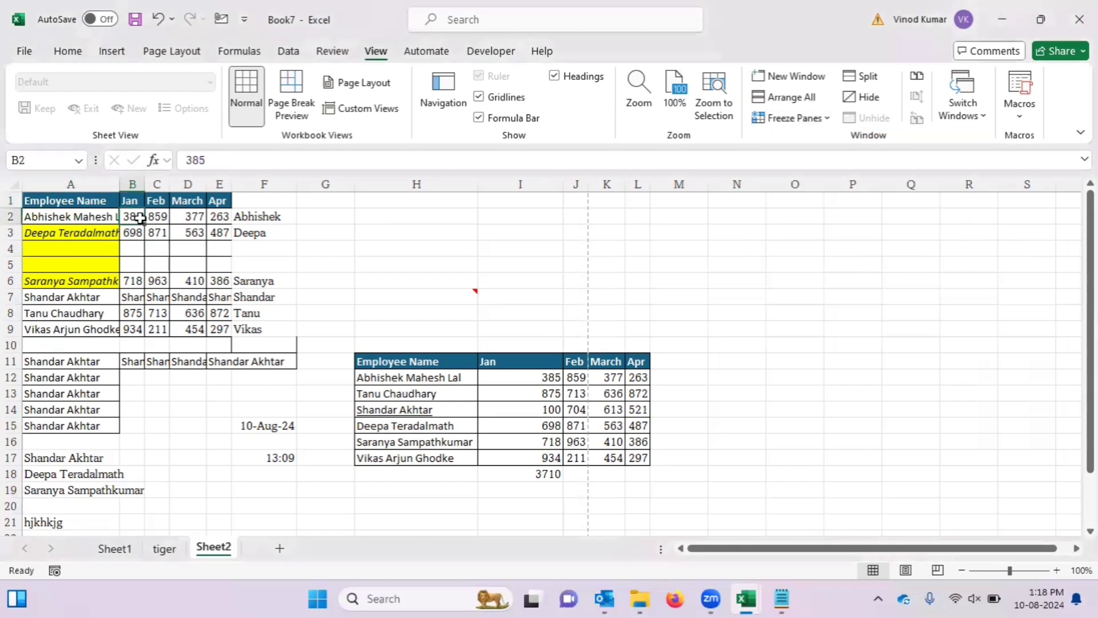
{"action": "key", "text": "Left"}
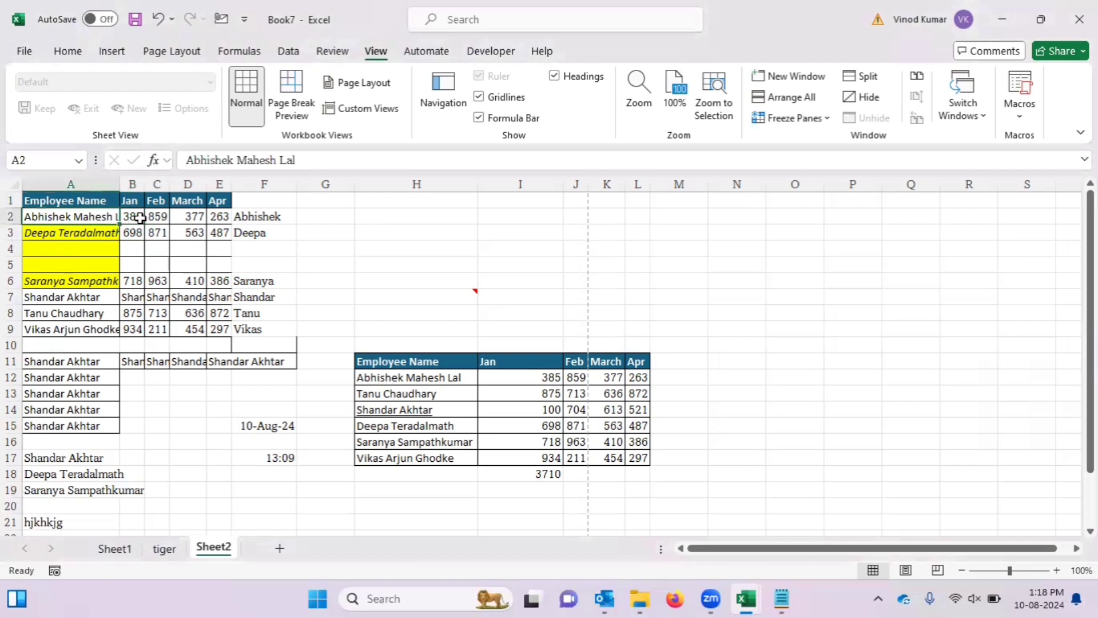
{"action": "key", "text": "Up"}
{"action": "left_click", "coordinate": [140, 218]}
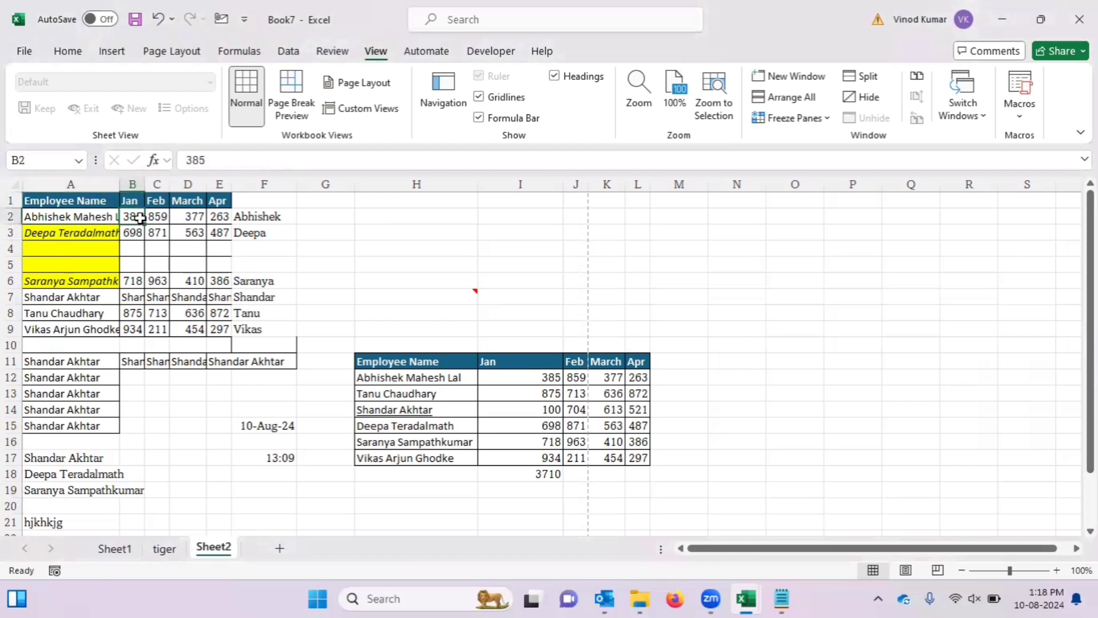
{"action": "key", "text": "alt+w"}
{"action": "key", "text": "f"}
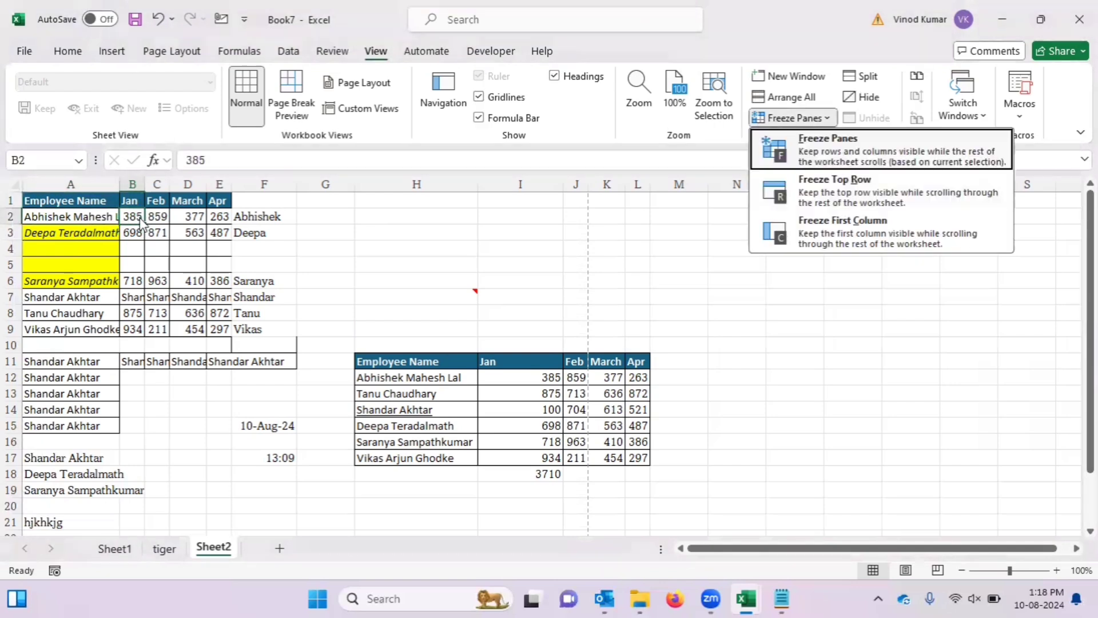
{"action": "key", "text": "f"}
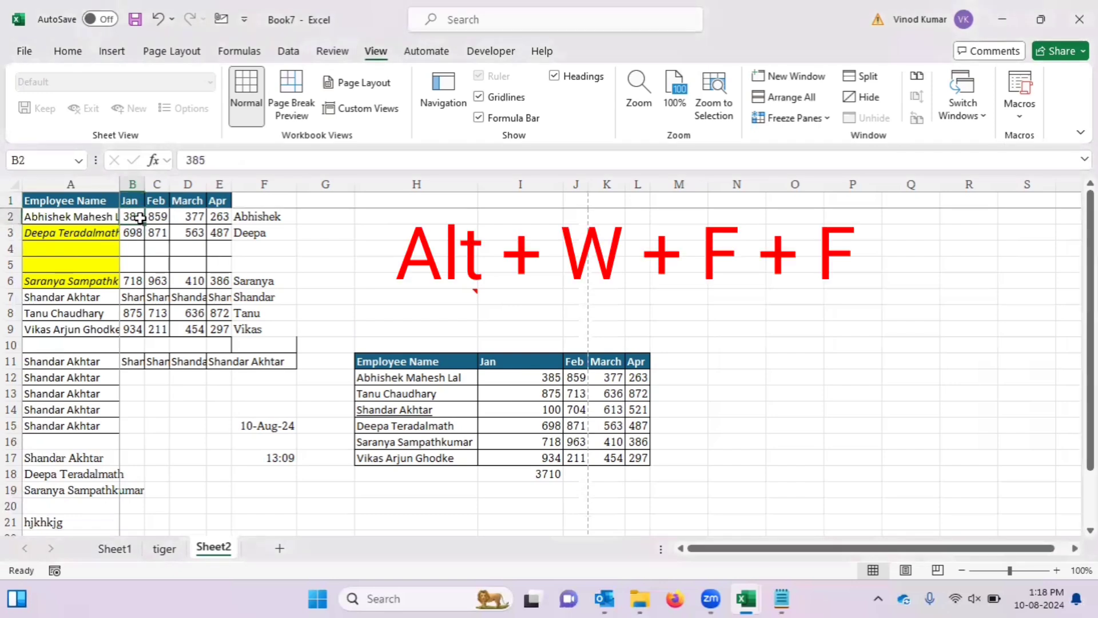
Move right along row 2 to column AM and return to B2 to check the frozen Employee Name column
{"action": "key", "text": "Right"}
{"action": "key", "text": "Right"}
{"action": "key", "text": "Right"}
{"action": "key", "text": "Right"}
{"action": "key", "text": "Right"}
{"action": "key", "text": "Right"}
{"action": "key", "text": "Right"}
{"action": "key", "text": "Right"}
{"action": "key", "text": "Right"}
{"action": "key", "text": "Right"}
{"action": "key", "text": "Right"}
{"action": "key", "text": "Right"}
{"action": "key", "text": "Right"}
{"action": "key", "text": "Right"}
{"action": "key", "text": "Right"}
{"action": "key", "text": "Right"}
{"action": "key", "text": "Right"}
{"action": "key", "text": "Right"}
{"action": "key", "text": "Right"}
{"action": "key", "text": "Right"}
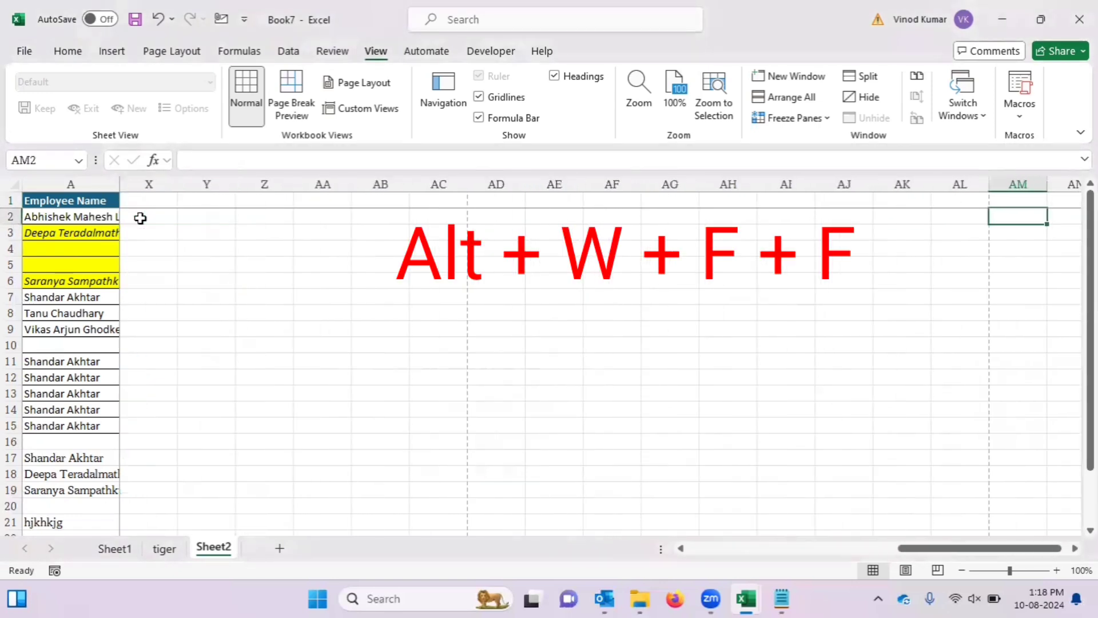
{"action": "key", "text": "Left"}
{"action": "key", "text": "Left"}
{"action": "key", "text": "Left"}
{"action": "key", "text": "Left"}
{"action": "key", "text": "Left"}
{"action": "key", "text": "Left"}
{"action": "key", "text": "Left"}
{"action": "key", "text": "Left"}
{"action": "key", "text": "Left"}
{"action": "key", "text": "Left"}
{"action": "key", "text": "Left"}
{"action": "key", "text": "Left"}
{"action": "key", "text": "Left"}
{"action": "key", "text": "Left"}
{"action": "key", "text": "Left"}
{"action": "key", "text": "Left"}
{"action": "key", "text": "Left"}
{"action": "key", "text": "Left"}
{"action": "key", "text": "Left"}
{"action": "key", "text": "Left"}
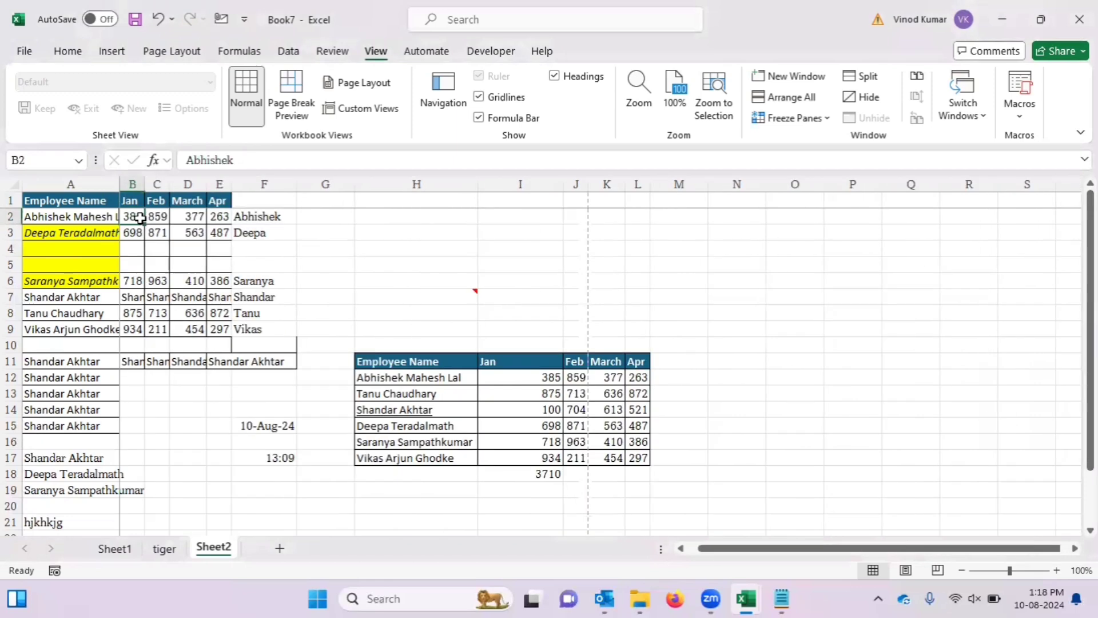
Move down column B to about row 38 and return to B2 to check the frozen header row
{"action": "key", "text": "Up"}
{"action": "key", "text": "Down"}
{"action": "key", "text": "Down"}
{"action": "key", "text": "Down"}
{"action": "key", "text": "Down"}
{"action": "key", "text": "Down"}
{"action": "key", "text": "Down"}
{"action": "key", "text": "Down"}
{"action": "key", "text": "Down"}
{"action": "key", "text": "Down"}
{"action": "key", "text": "Down"}
{"action": "key", "text": "Down"}
{"action": "key", "text": "Down"}
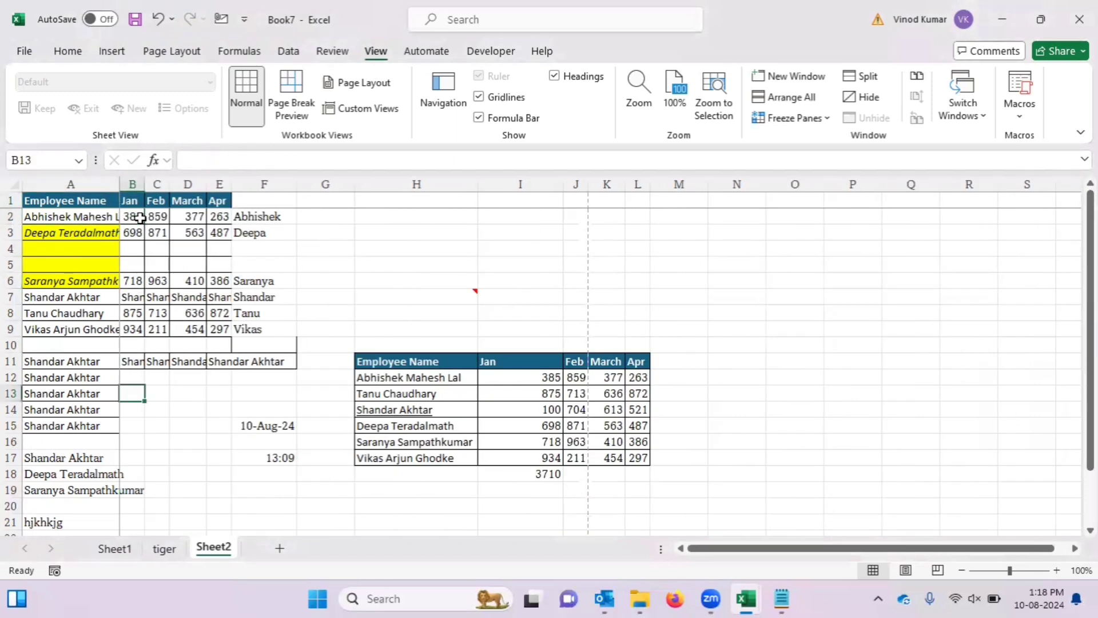
{"action": "key", "text": "Down"}
{"action": "key", "text": "Down"}
{"action": "key", "text": "Down"}
{"action": "key", "text": "Down"}
{"action": "key", "text": "Down"}
{"action": "key", "text": "Down"}
{"action": "key", "text": "Down"}
{"action": "key", "text": "Down"}
{"action": "key", "text": "Down"}
{"action": "key", "text": "Down"}
{"action": "key", "text": "Down"}
{"action": "key", "text": "Down"}
{"action": "key", "text": "Down"}
{"action": "key", "text": "Down"}
{"action": "key", "text": "Down"}
{"action": "key", "text": "Down"}
{"action": "key", "text": "Down"}
{"action": "key", "text": "Down"}
{"action": "key", "text": "Down"}
{"action": "key", "text": "Down"}
{"action": "key", "text": "Up"}
{"action": "key", "text": "Up"}
{"action": "key", "text": "Up"}
{"action": "key", "text": "Up"}
{"action": "key", "text": "Up"}
{"action": "key", "text": "Up"}
{"action": "key", "text": "Up"}
{"action": "key", "text": "Up"}
{"action": "key", "text": "Up"}
{"action": "key", "text": "Up"}
{"action": "key", "text": "Up"}
{"action": "key", "text": "Up"}
{"action": "key", "text": "Up"}
{"action": "key", "text": "Up"}
{"action": "key", "text": "Up"}
{"action": "key", "text": "Up"}
{"action": "key", "text": "Up"}
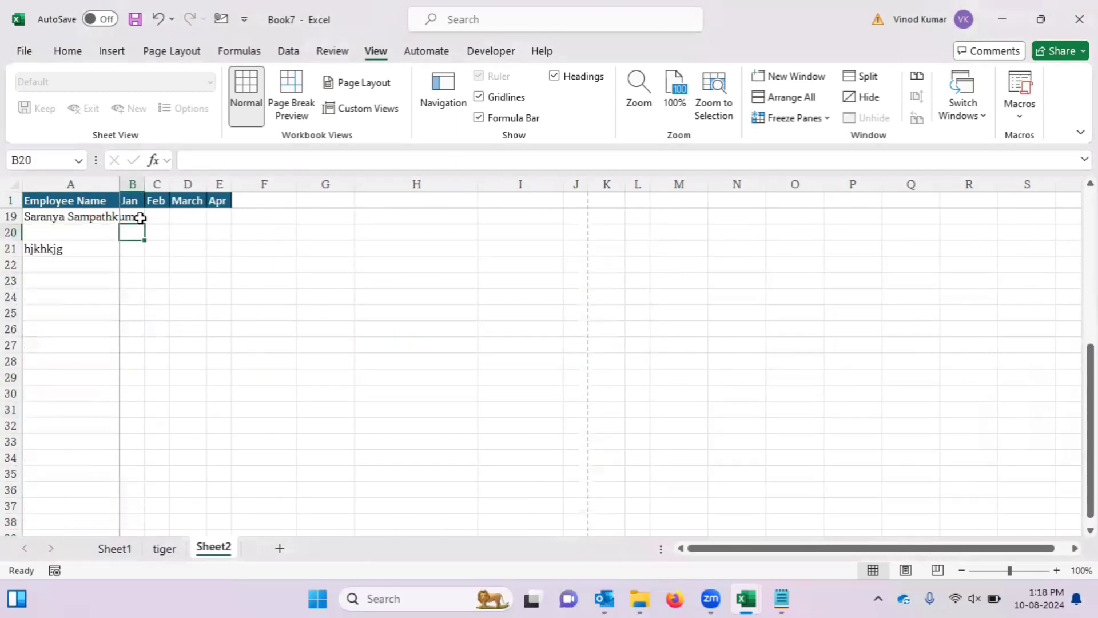
{"action": "key", "text": "Up"}
{"action": "key", "text": "Up"}
{"action": "key", "text": "Up"}
{"action": "key", "text": "Up"}
{"action": "key", "text": "Up"}
{"action": "key", "text": "Up"}
{"action": "key", "text": "Up"}
{"action": "key", "text": "Up"}
{"action": "key", "text": "Up"}
{"action": "key", "text": "Up"}
{"action": "key", "text": "Up"}
{"action": "key", "text": "Up"}
{"action": "key", "text": "Up"}
{"action": "key", "text": "Up"}
{"action": "key", "text": "Up"}
{"action": "key", "text": "Up"}
{"action": "key", "text": "Up"}
{"action": "key", "text": "Up"}
{"action": "key", "text": "Up"}
{"action": "key", "text": "Down"}
{"action": "key", "text": "Left"}
{"action": "key", "text": "Right"}
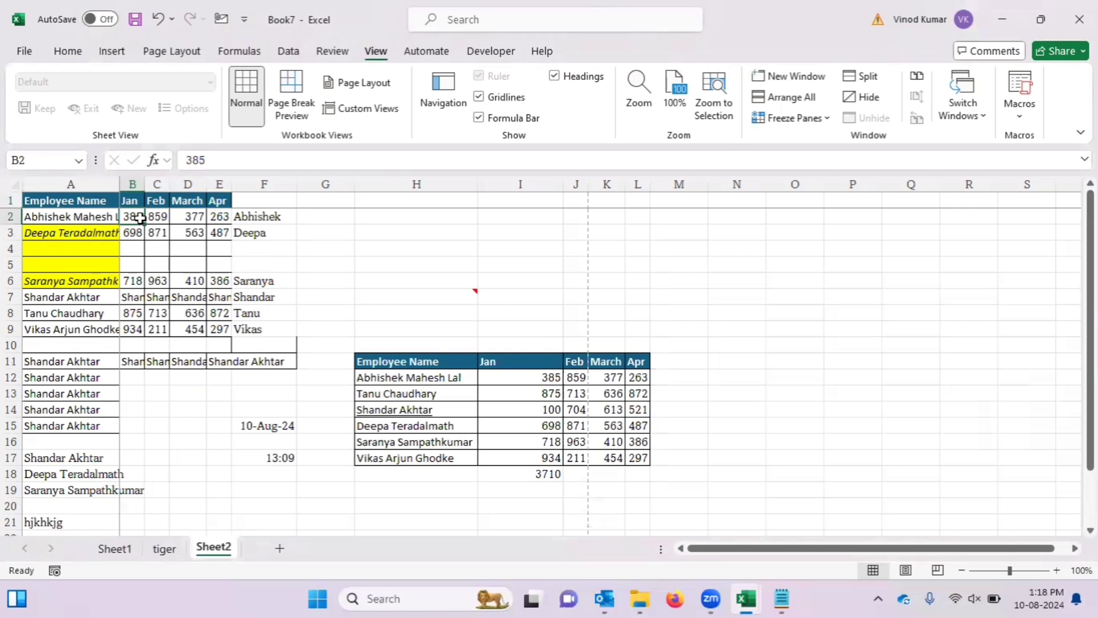
Start a VLOOKUP formula in cell H3 with cell C3 as the lookup value
{"action": "left_click", "coordinate": [430, 229]}
{"action": "type", "text": "ov"}
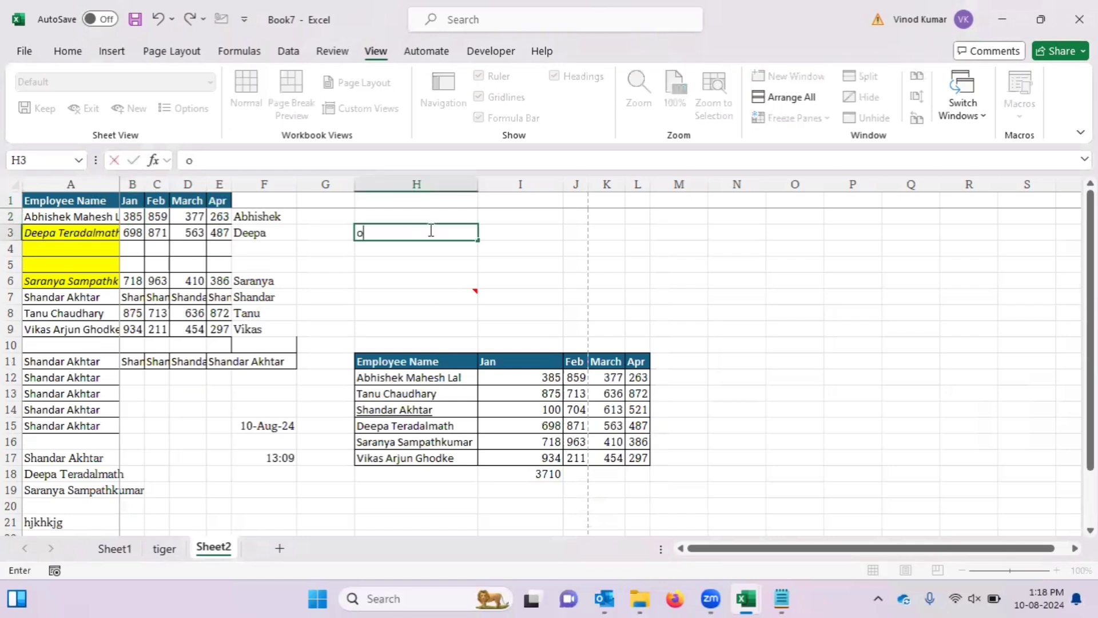
{"action": "key", "text": "BackSpace"}
{"action": "key", "text": "BackSpace"}
{"action": "type", "text": "=vlo"}
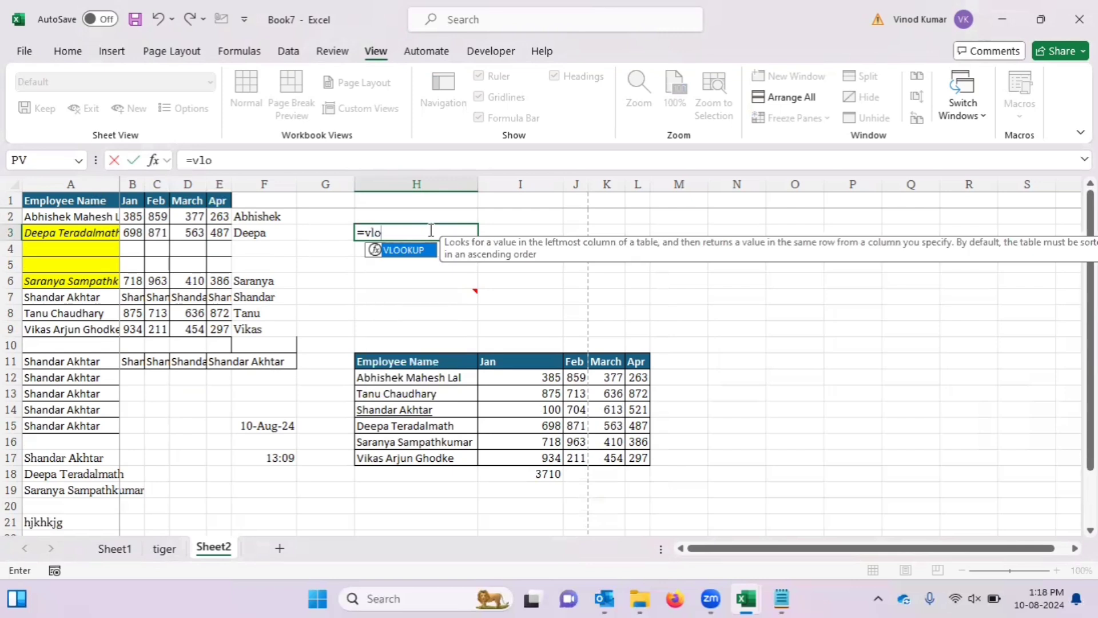
{"action": "key", "text": "Tab"}
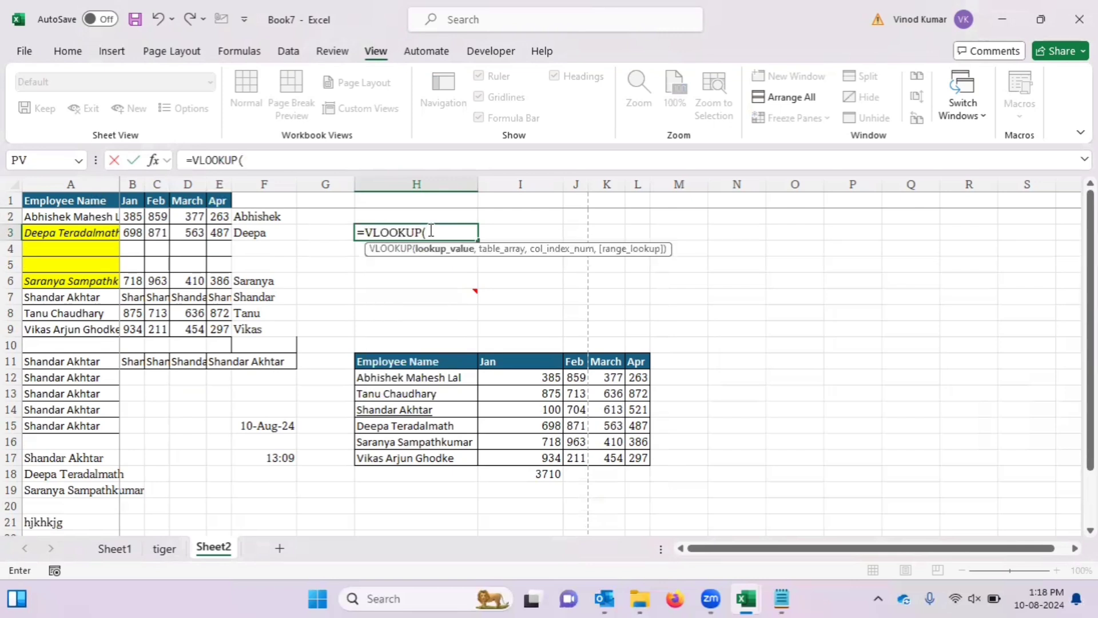
{"action": "key", "text": "Left"}
{"action": "key", "text": "Left"}
{"action": "key", "text": "Left"}
{"action": "key", "text": "Left"}
{"action": "key", "text": "Left"}
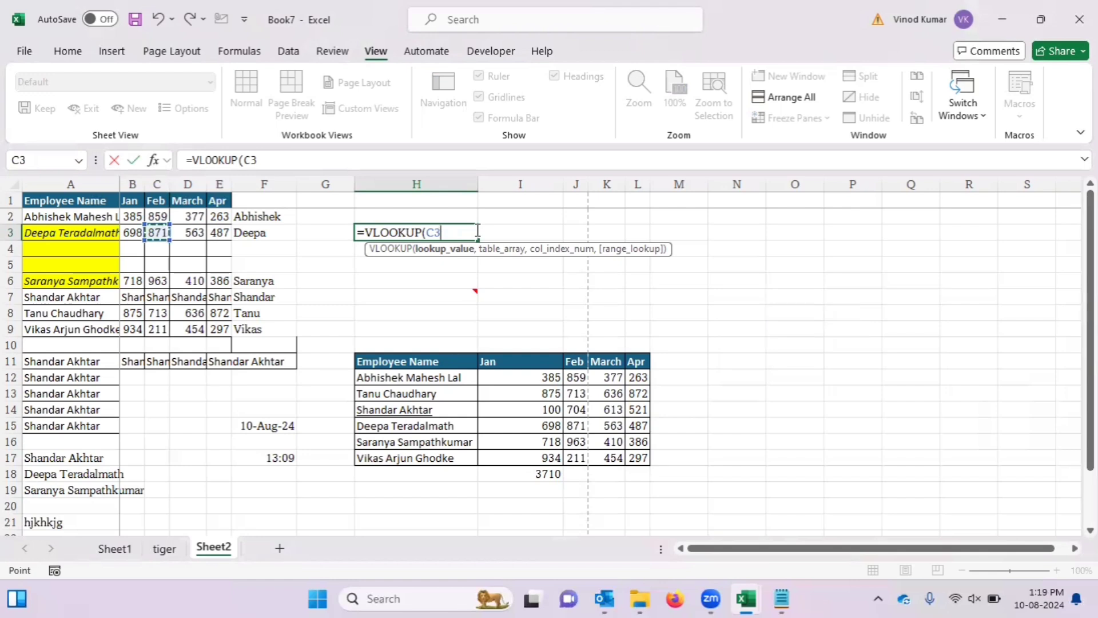
Cycle the lookup value's C3 reference through the relative, mixed and absolute forms, leaving it as $C$3
{"action": "key", "text": "F4"}
{"action": "key", "text": "F4"}
{"action": "key", "text": "F4"}
{"action": "key", "text": "F4"}
{"action": "key", "text": "F4"}
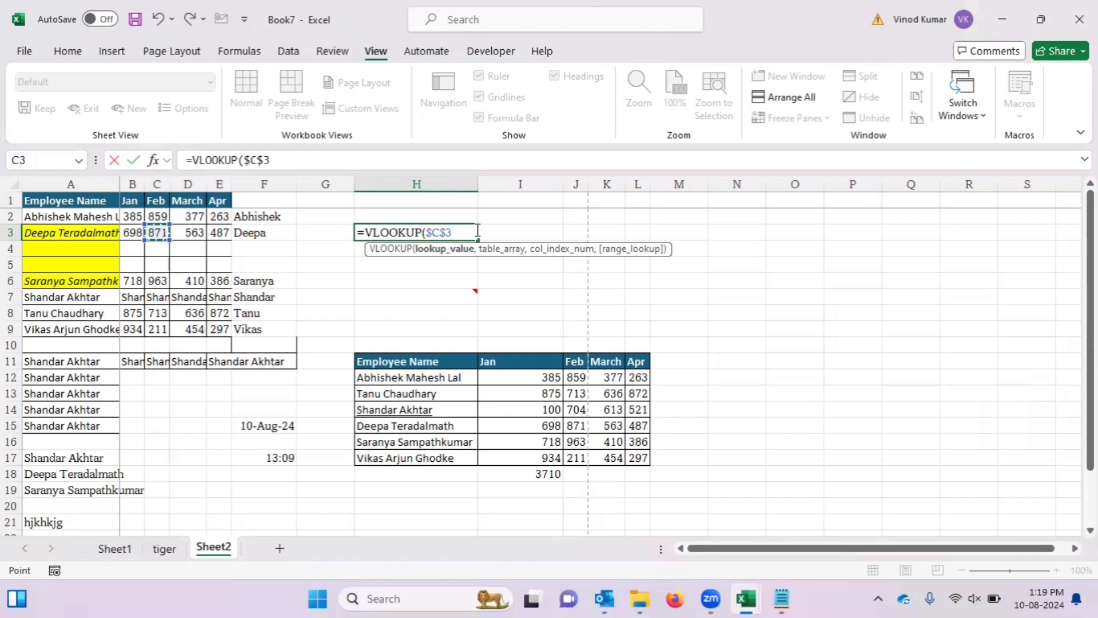